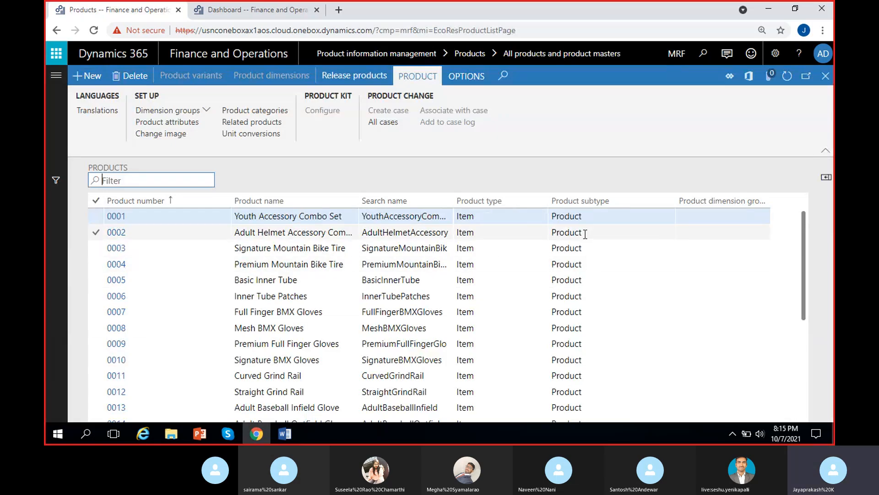
Look through the list of all products and product masters, checking the product names, types and subtypes.
scroll(583, 233, "down", 12)
scroll(585, 234, "up", 10)
scroll(585, 234, "up", 2)
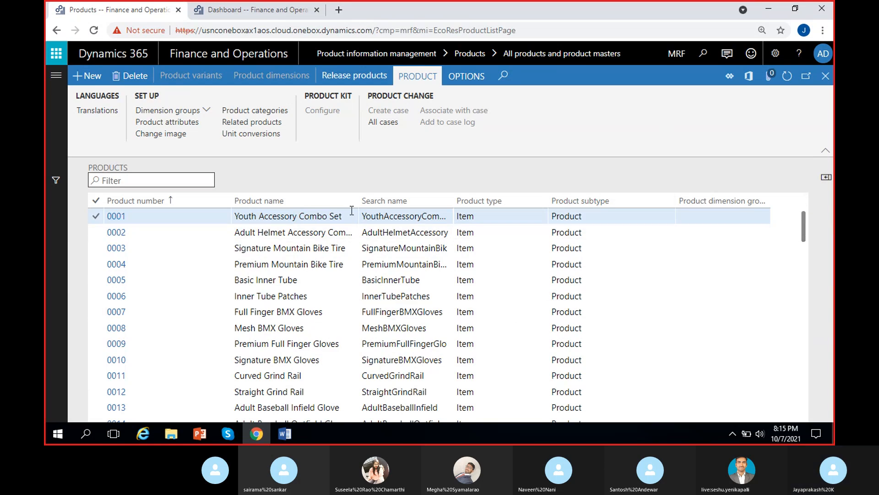
left_click(412, 205)
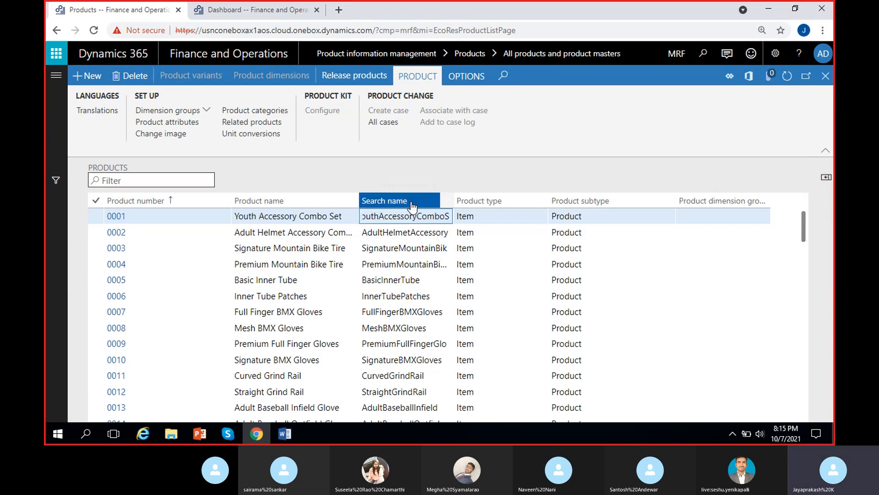
left_click(338, 161)
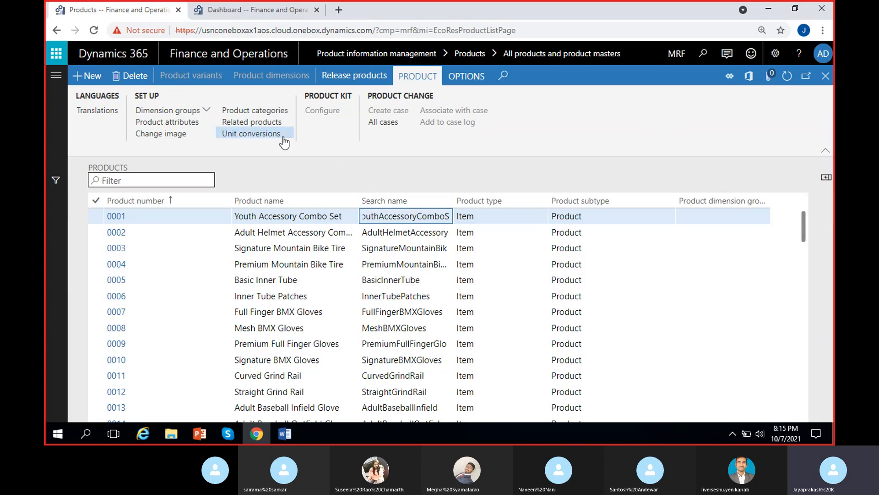
Open the Product masters list and examine the items' names, configuration technology and product dimension groups.
left_click(56, 78)
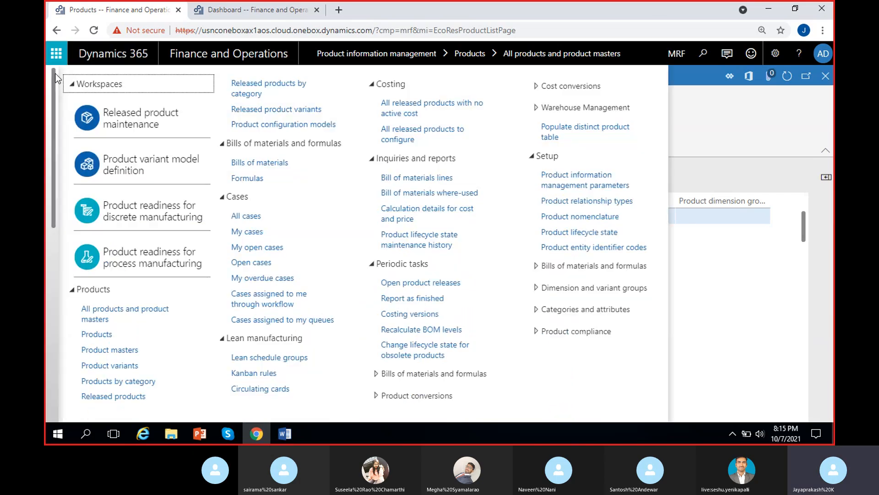
left_click(243, 350)
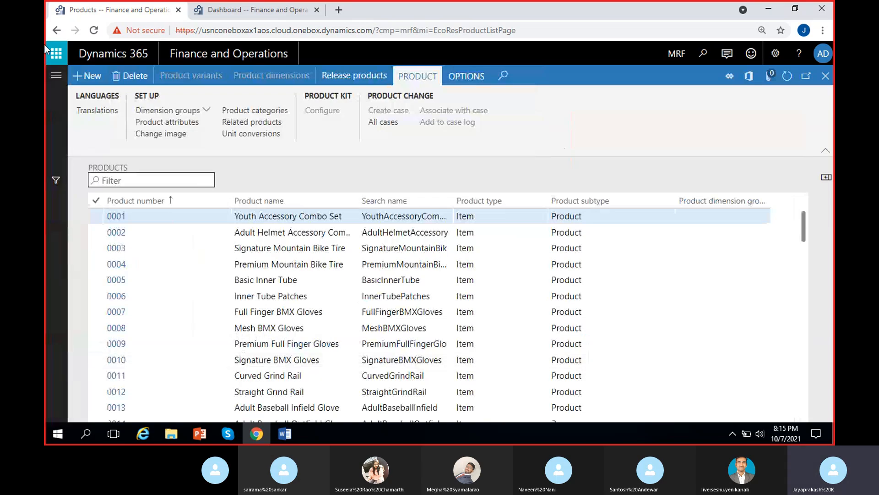
left_click(56, 30)
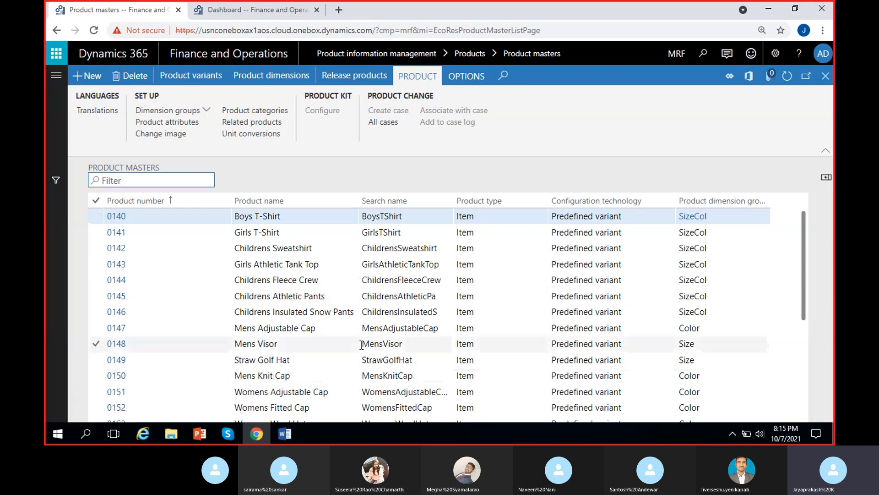
left_click(289, 219)
left_click(287, 232)
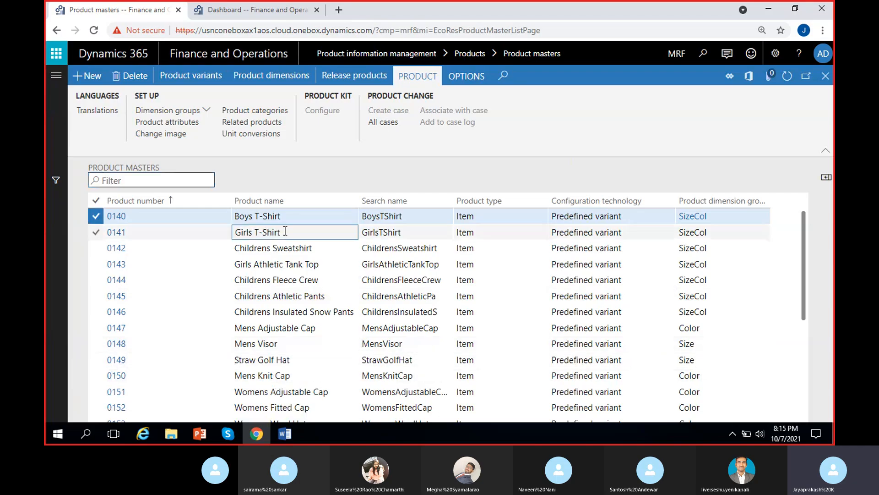
left_click(305, 251)
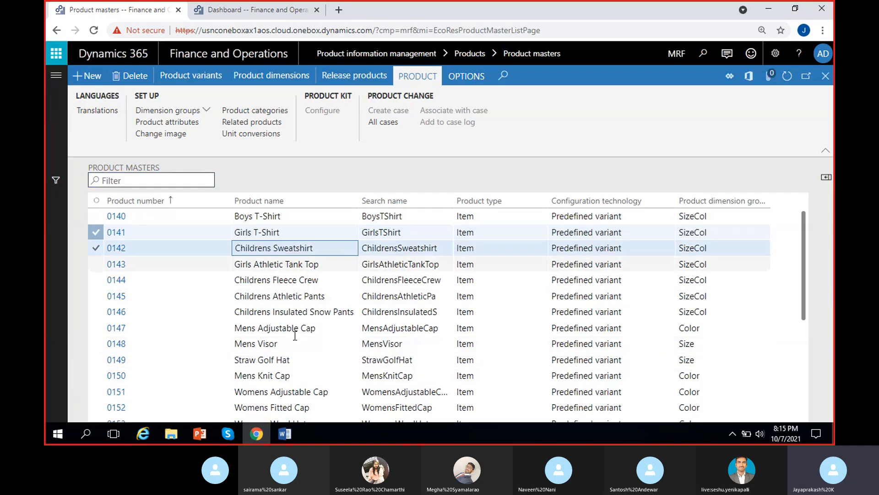
left_click(282, 346)
scroll(283, 346, "down", 3)
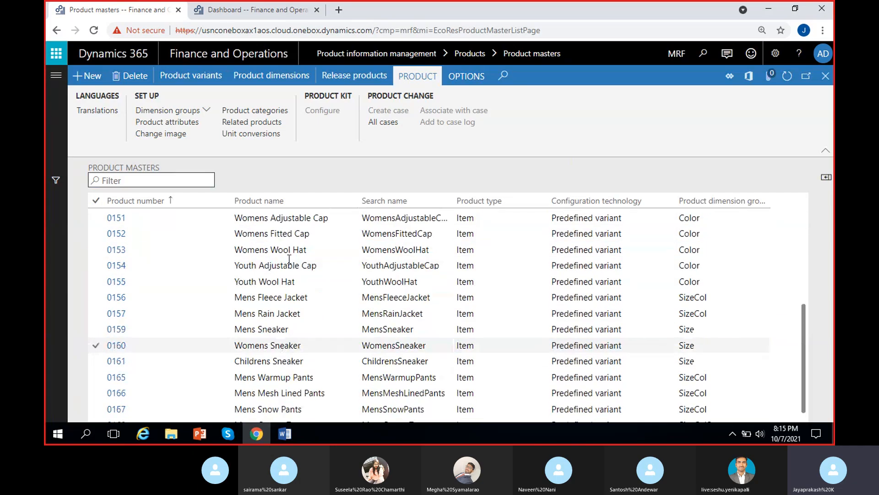
scroll(289, 253, "up", 3)
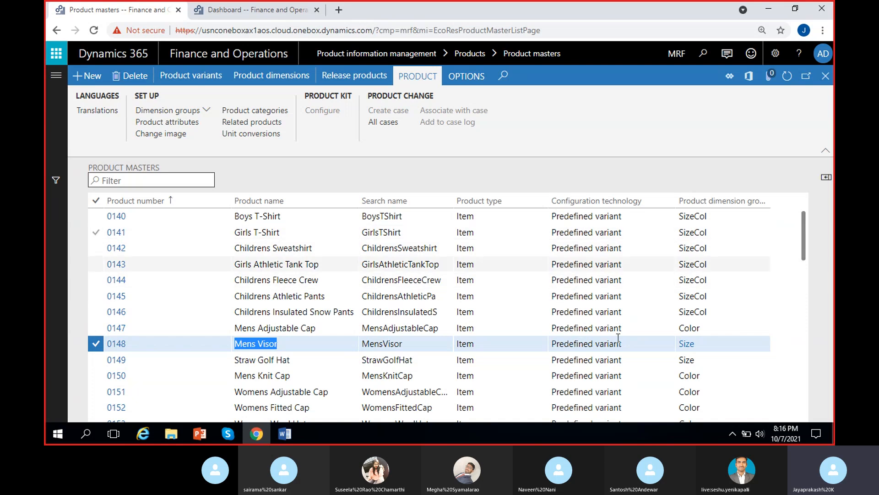
scroll(362, 368, "down", 3)
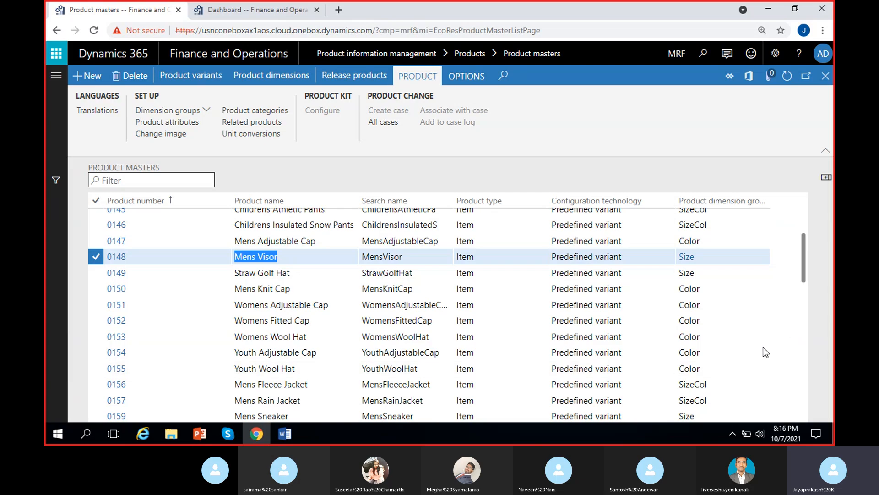
scroll(716, 356, "down", 6)
scroll(715, 357, "down", 20)
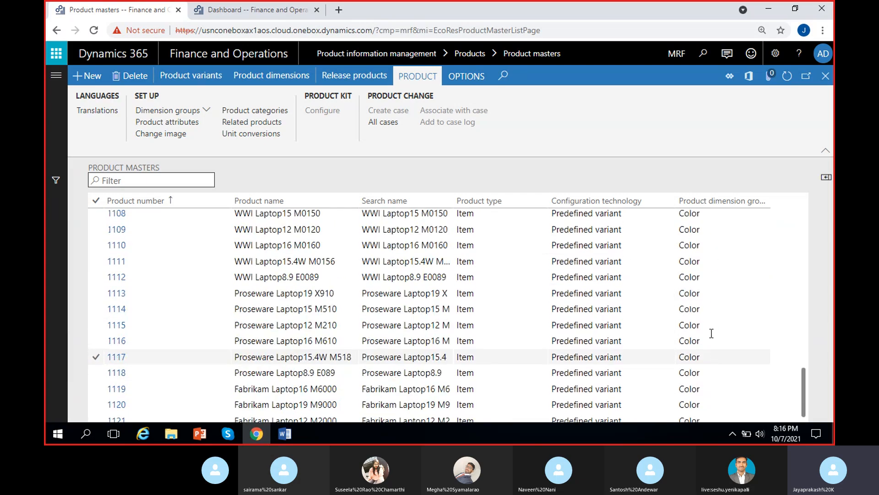
scroll(699, 375, "up", 20)
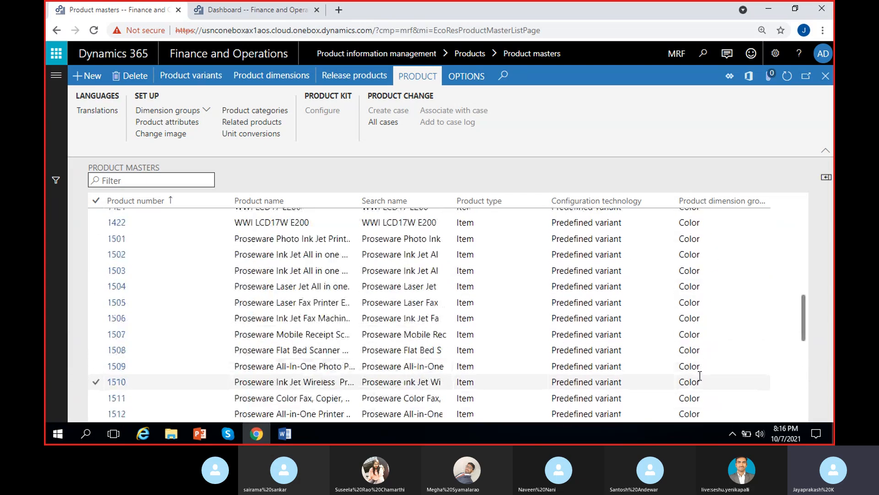
scroll(700, 375, "up", 10)
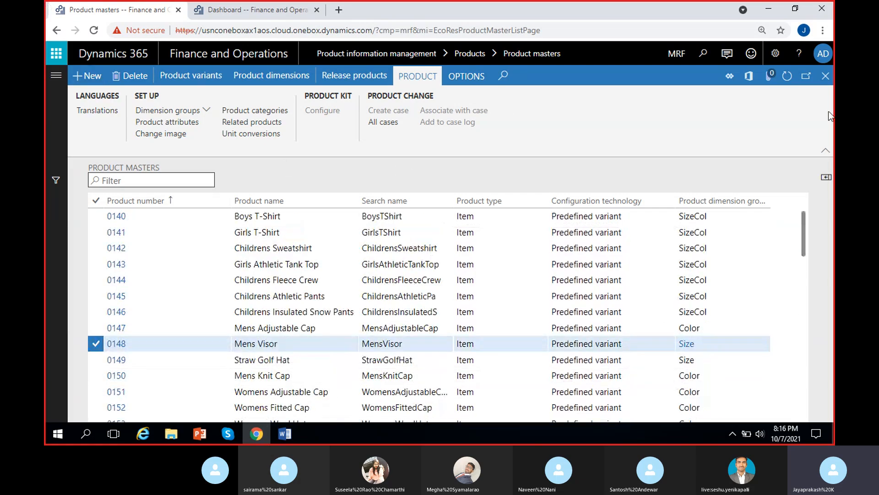
Close the product masters list and open the Products list in Product information management.
left_click(826, 75)
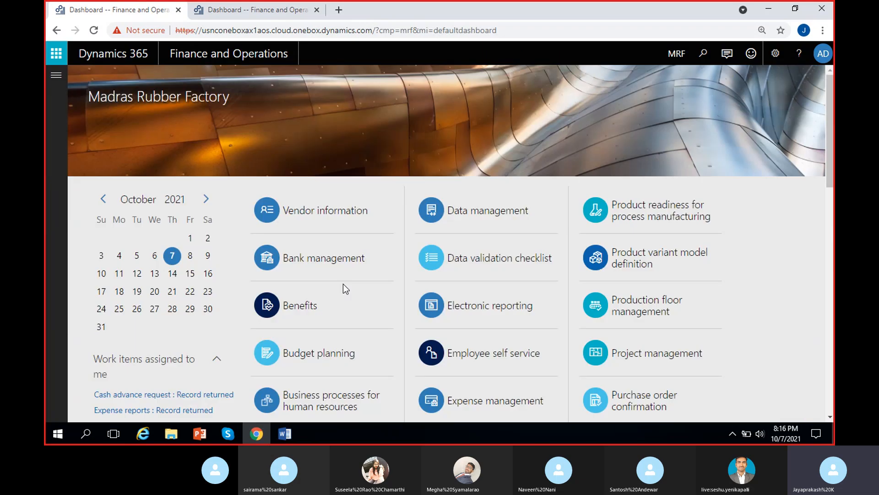
left_click(57, 77)
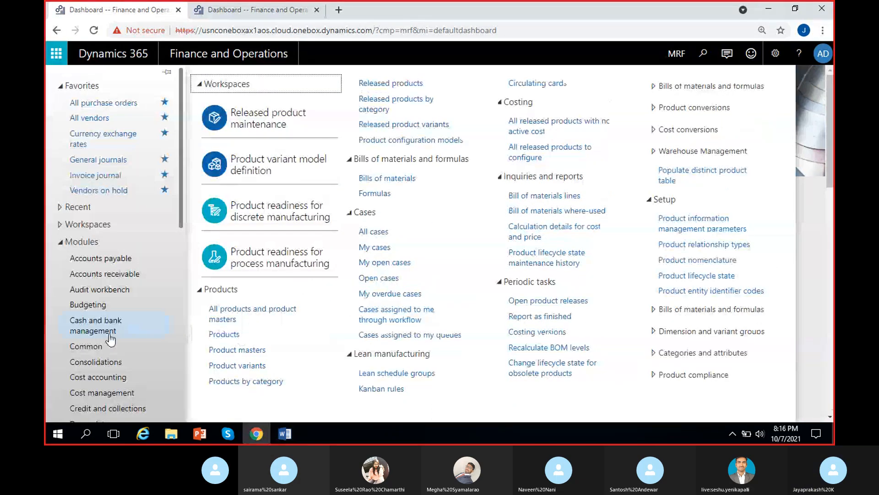
scroll(110, 340, "down", 5)
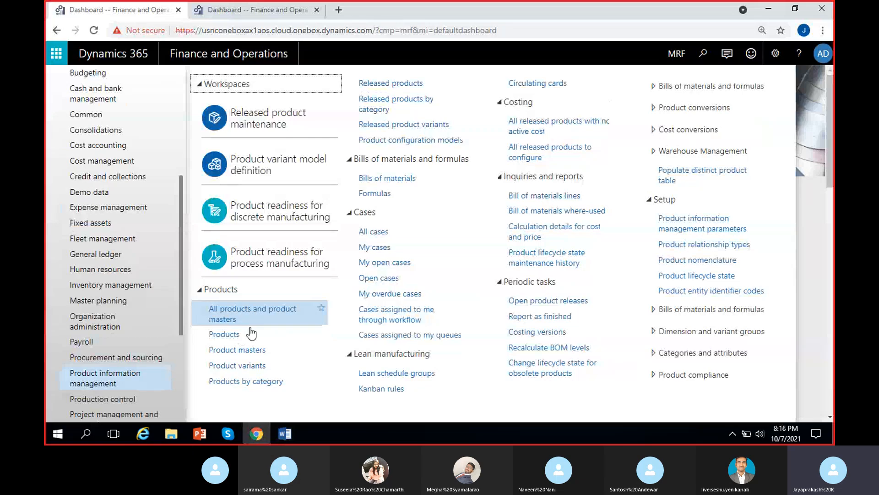
left_click(242, 338)
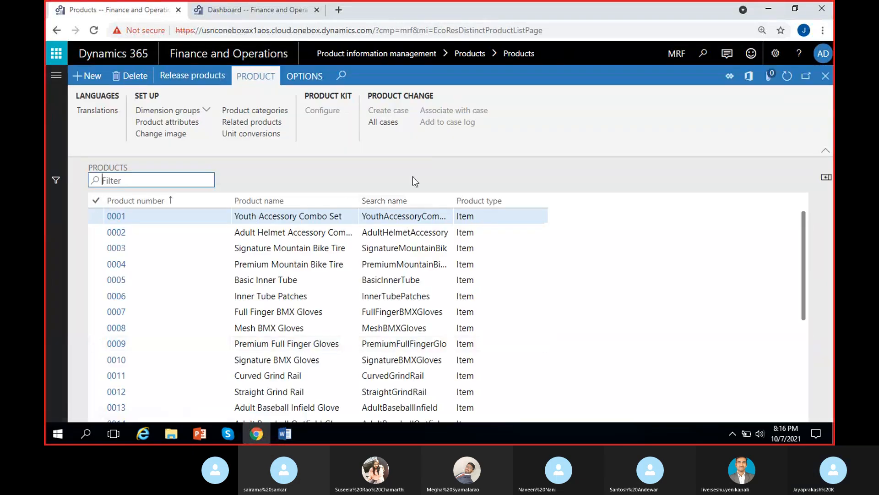
Start a new product with product type Item and product subtype Product.
left_click(89, 77)
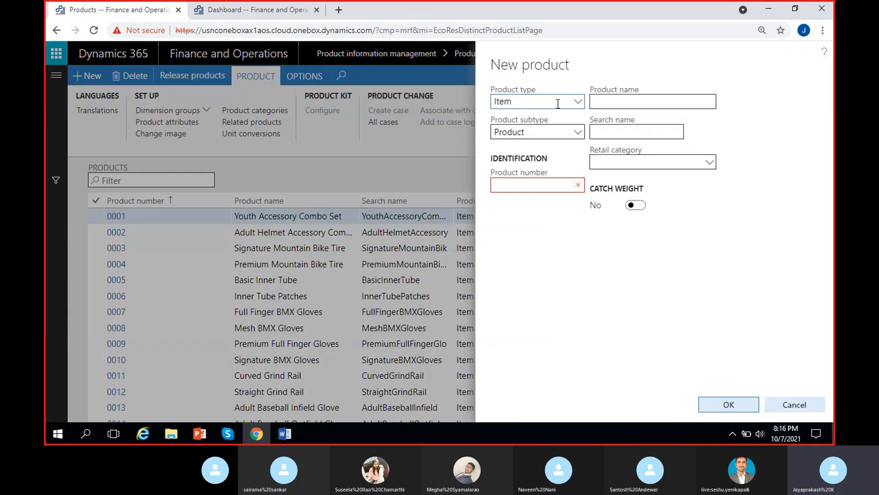
left_click(576, 102)
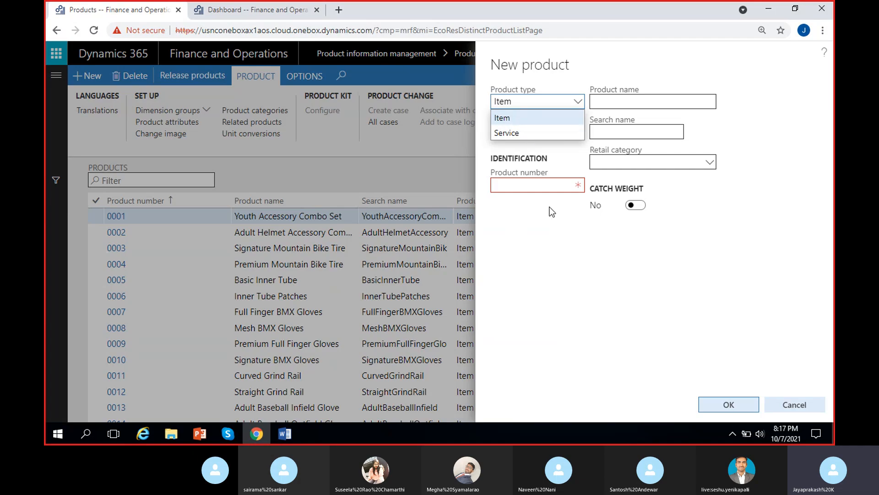
left_click(528, 118)
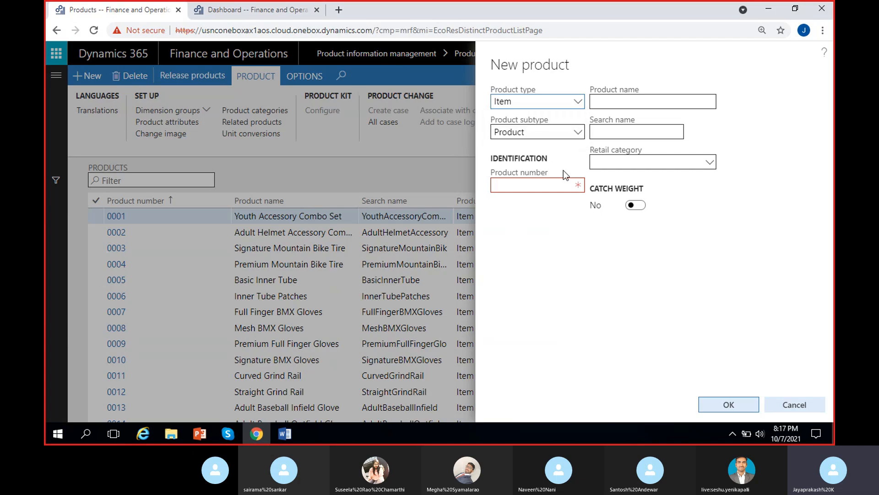
left_click(541, 132)
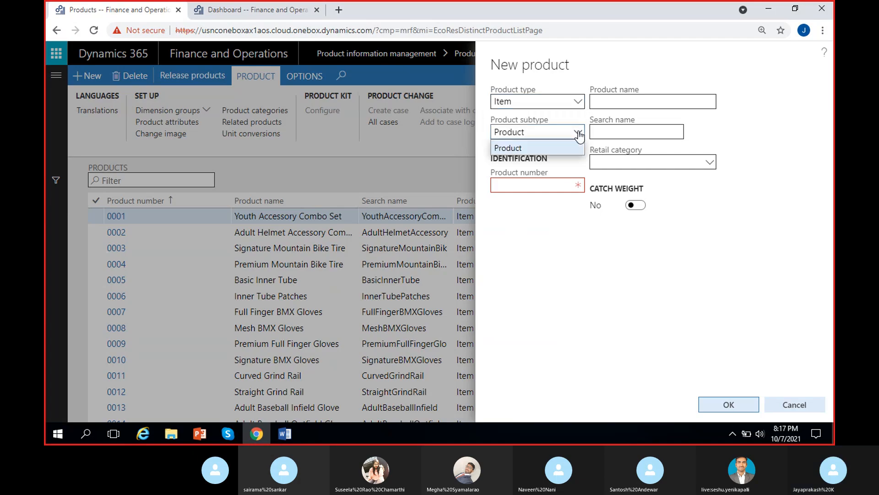
left_click(540, 148)
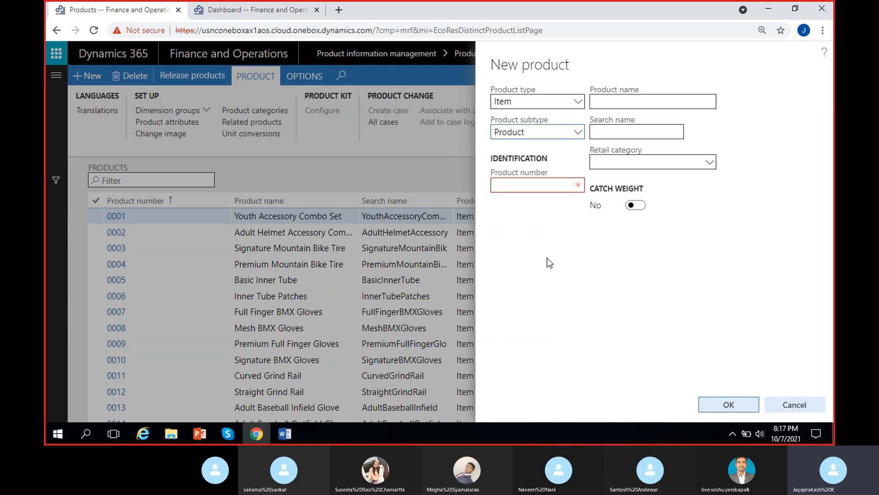
Enter MRF-1 as the new product's number and Cycle as its product name.
key("Tab")
left_click(561, 257)
left_click(548, 187)
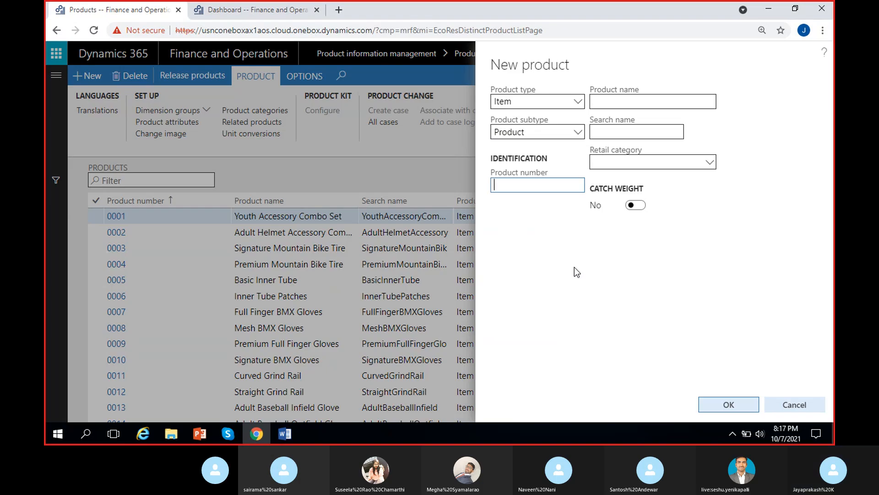
type("MRF")
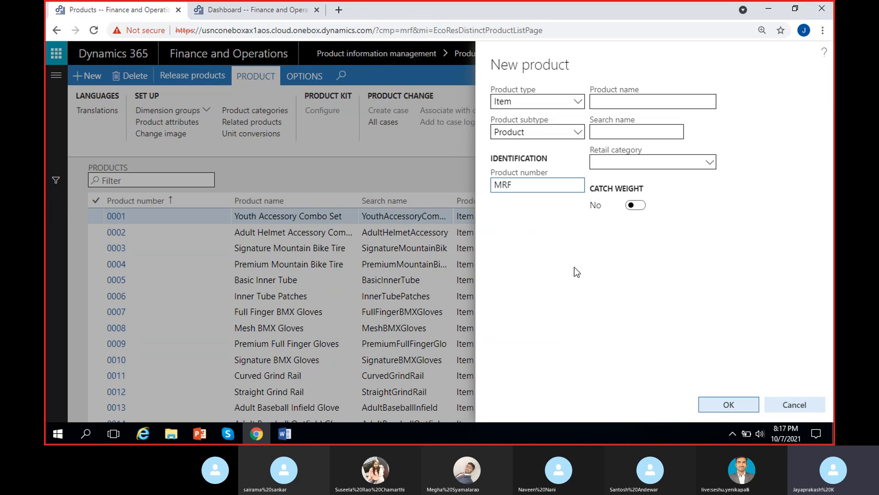
type("-1")
key("Tab")
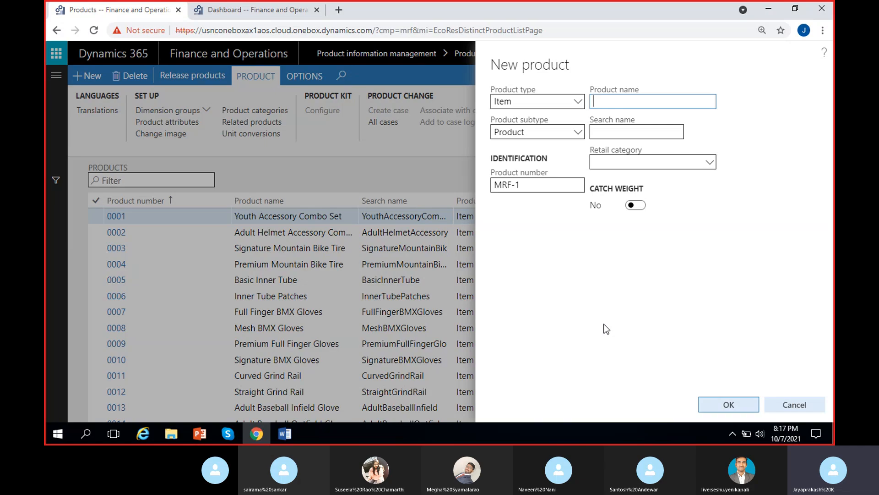
type("Cycle")
left_click(628, 114)
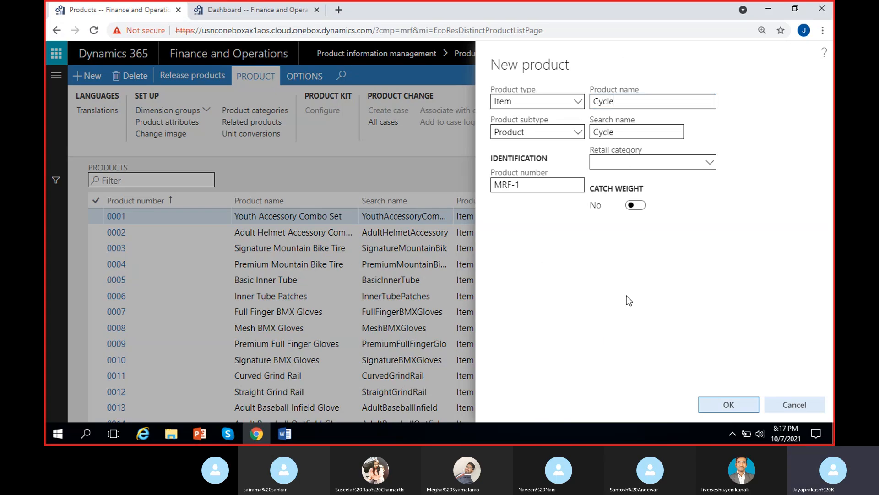
Assign the Action Sports retail category to the Cycle product, create it and look over its details.
left_click(709, 163)
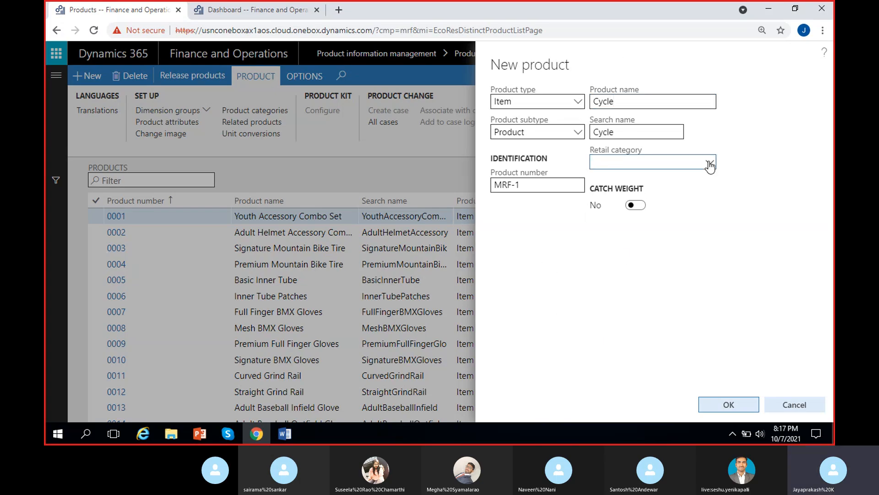
left_click(710, 164)
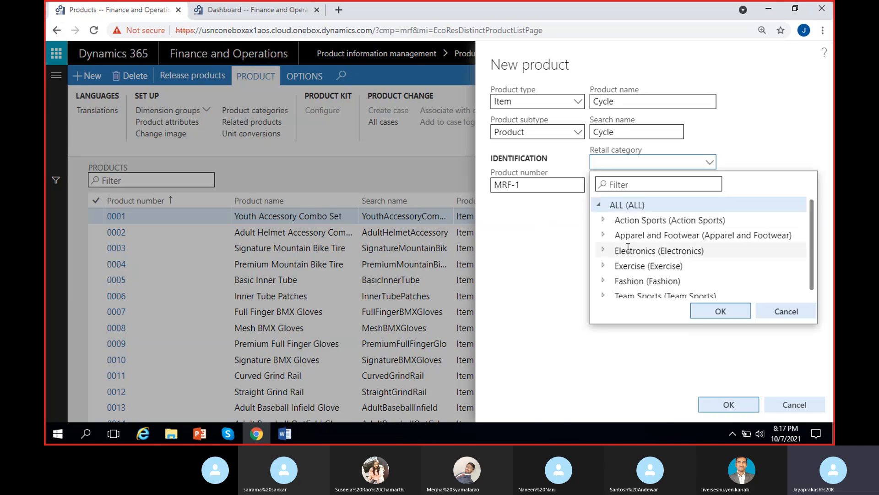
scroll(614, 262, "down", 1)
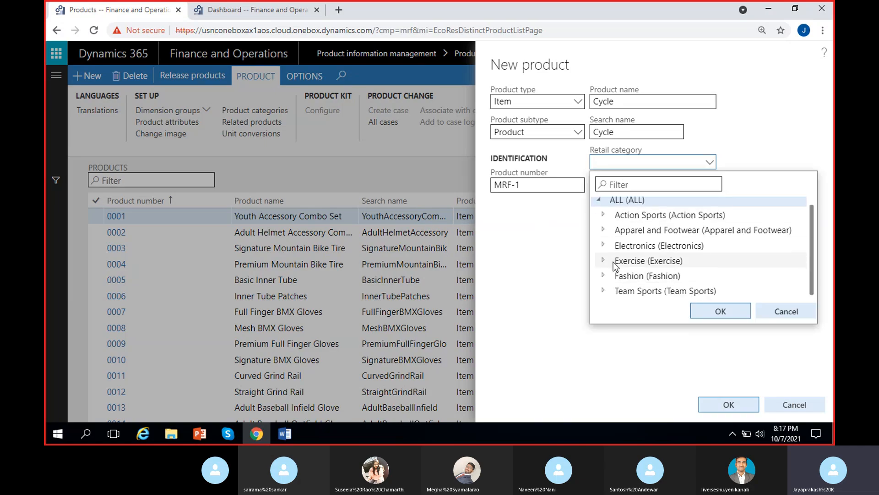
scroll(613, 262, "up", 1)
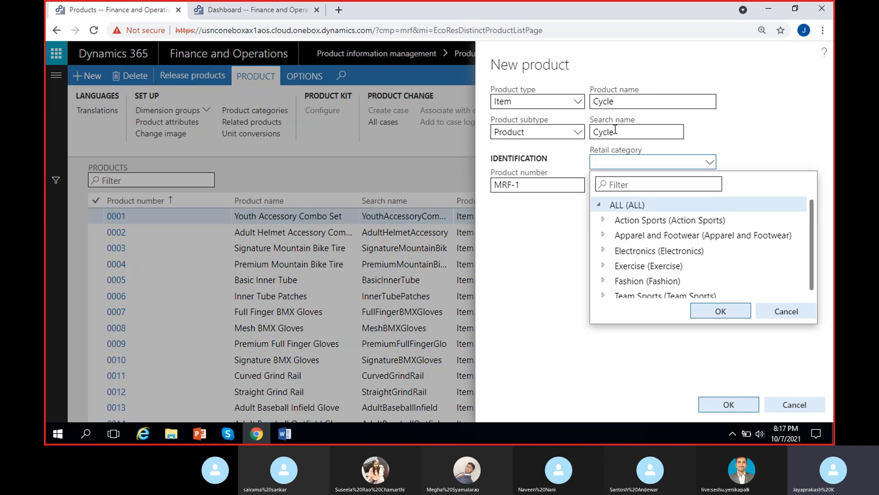
left_click(630, 221)
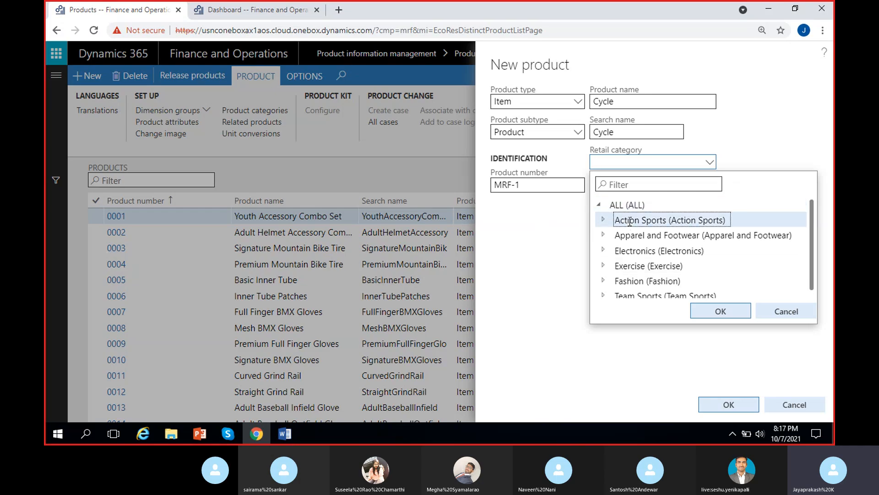
left_click(718, 315)
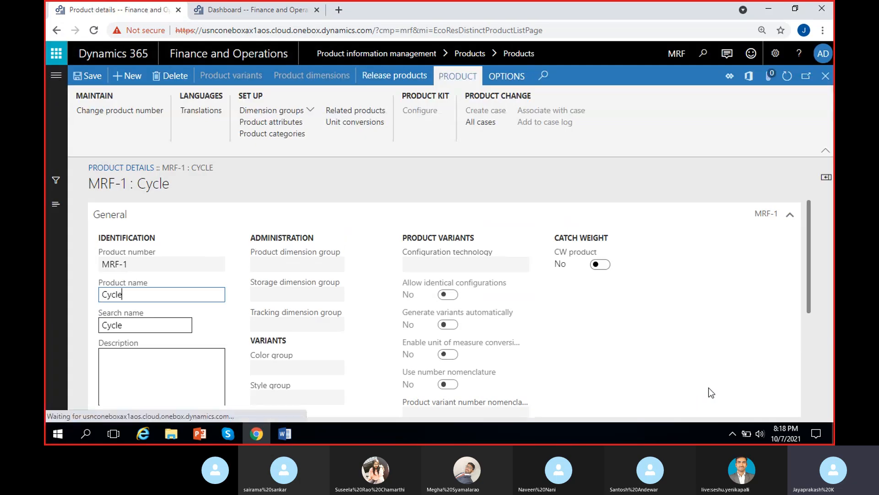
scroll(398, 272, "down", 4)
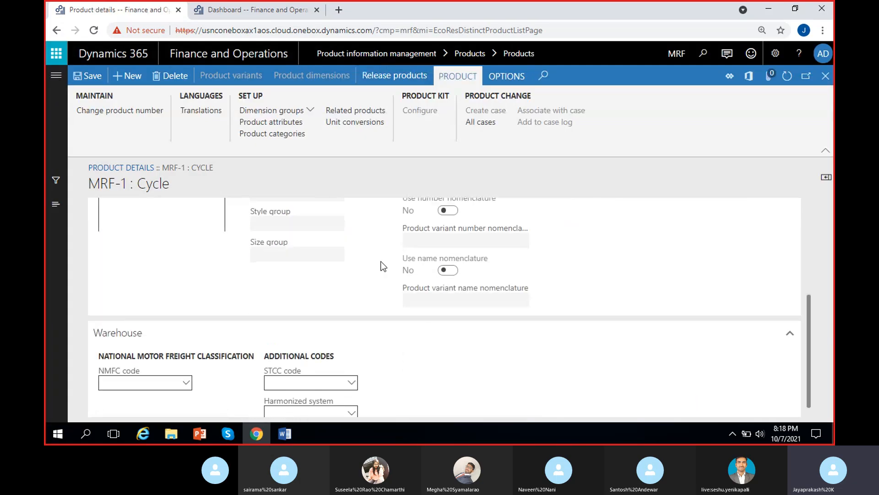
scroll(402, 328, "up", 4)
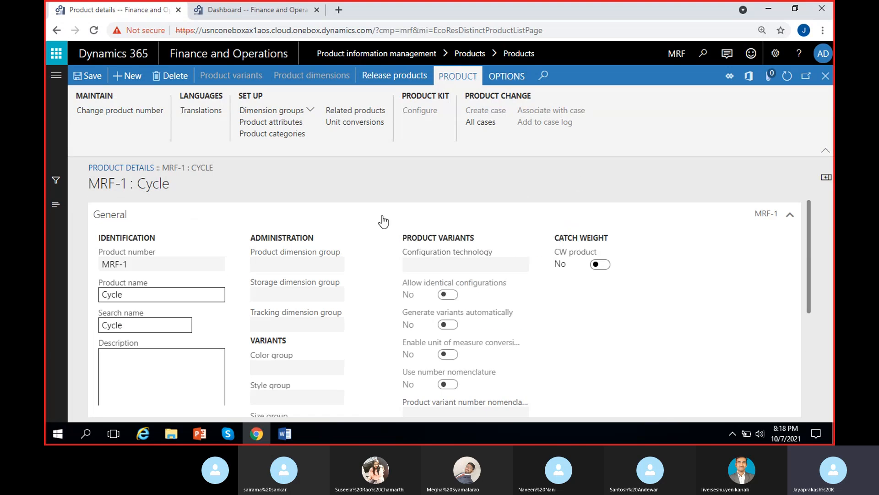
Open the dimension group assignment for the Cycle product and list the available storage dimension groups.
left_click(311, 109)
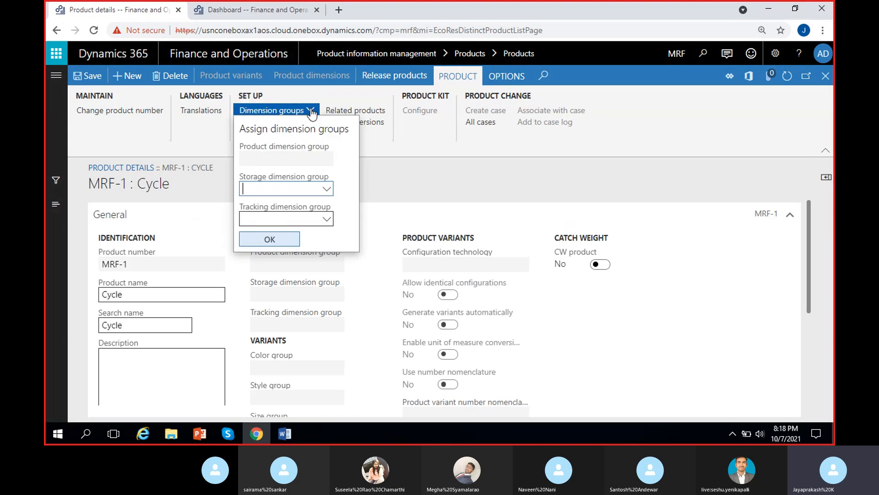
left_click(326, 190)
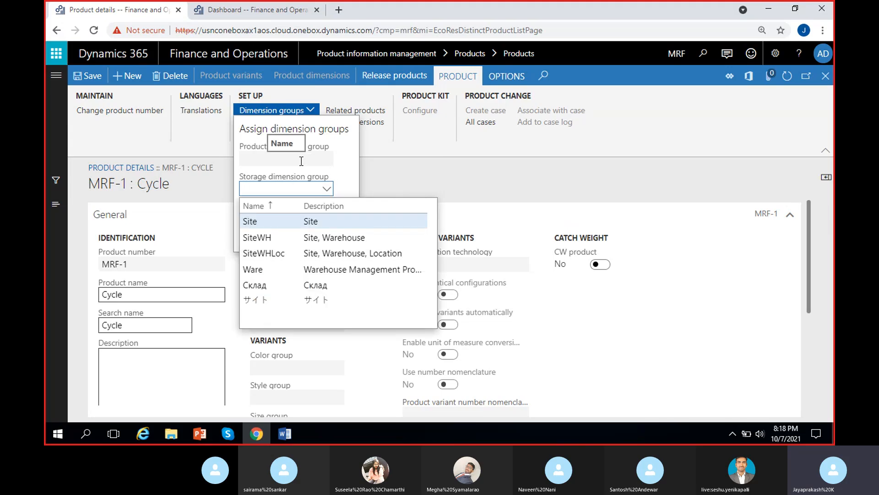
left_click(298, 187)
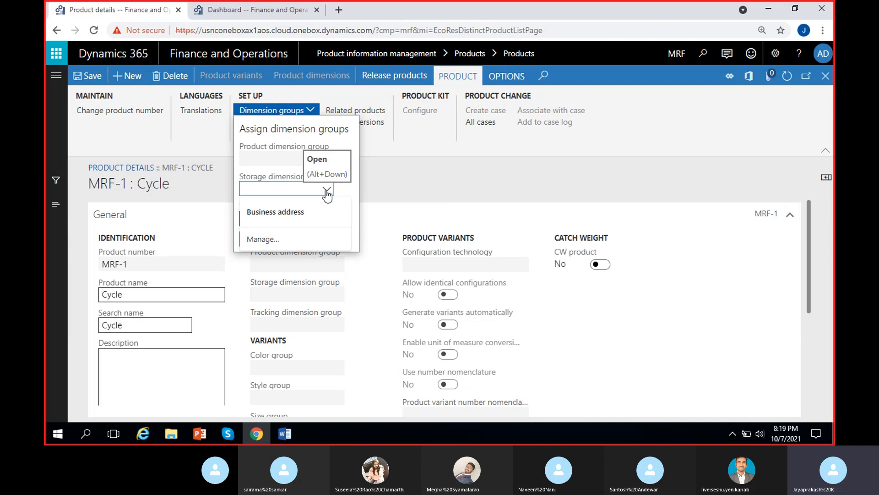
left_click(327, 191)
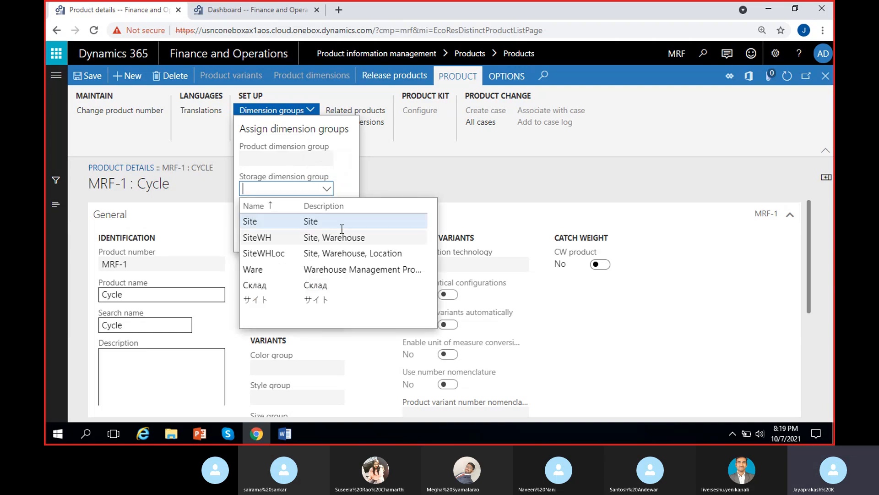
Switch to the MS Dynamics 8 PM document in Word and add a Site-1 line below Released products.
left_click(280, 435)
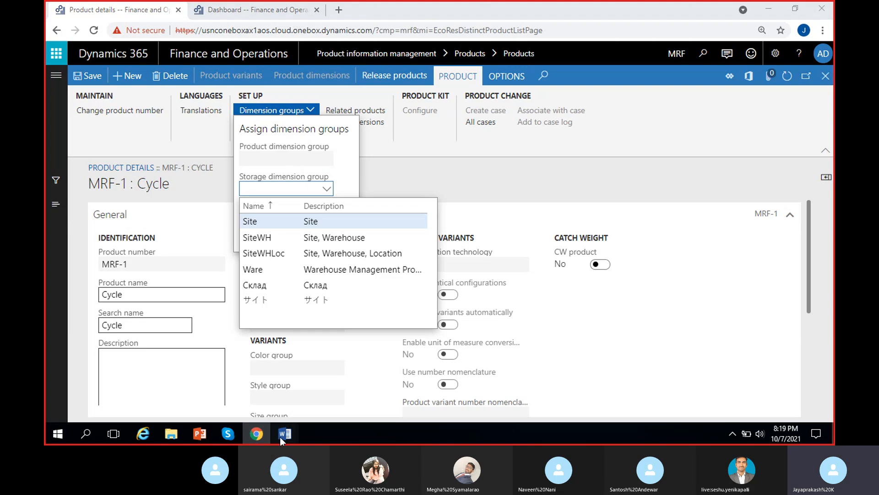
left_click(221, 398)
left_click(301, 340)
scroll(300, 339, "down", 2)
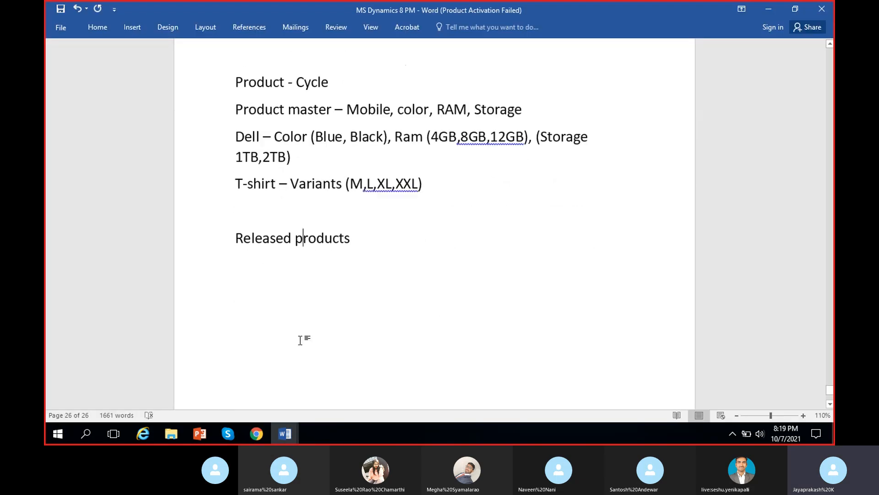
key("Return")
key("Return")
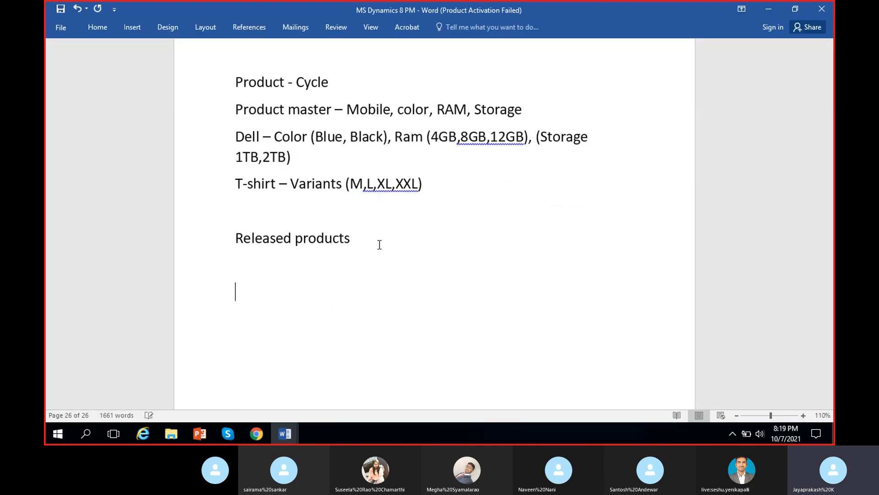
type("Site-1")
scroll(299, 204, "down", 2)
key("Return")
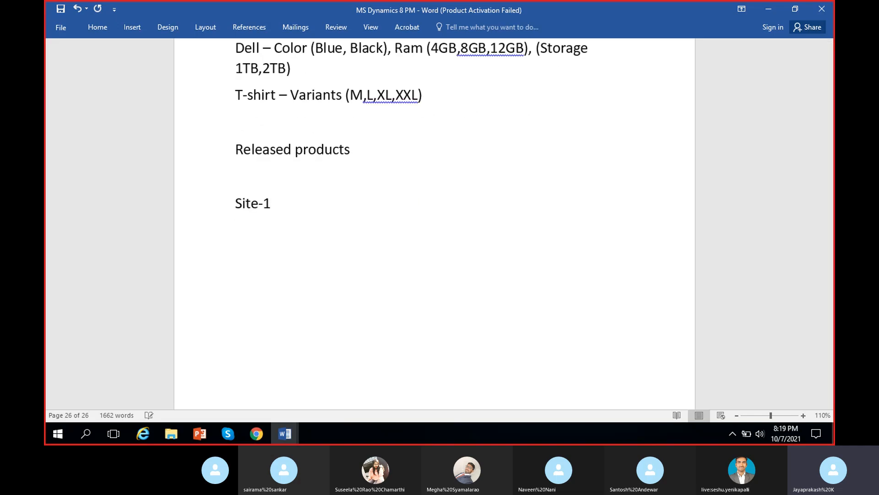
Complete the Site-1 line with its warehouses in parentheses: (ware house-1, Warehouse-2).
type("W")
key("BackSpace")
key("BackSpace")
type("(ware hu")
key("BackSpace")
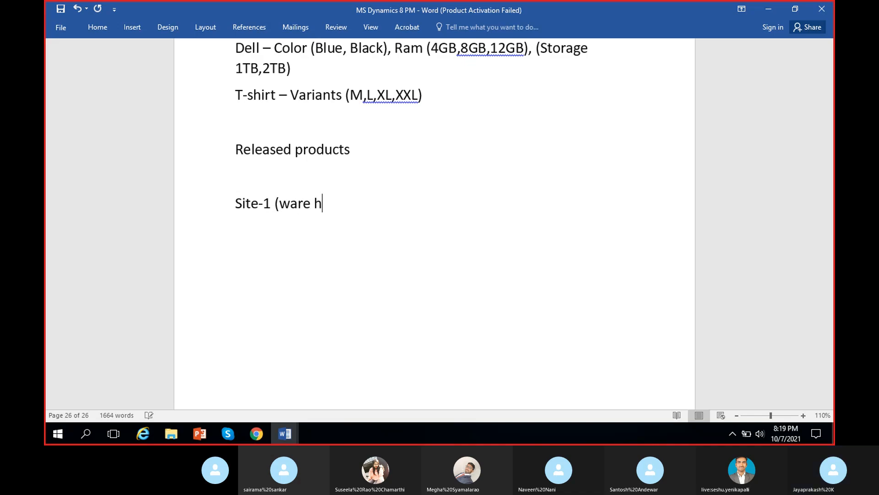
type("ouse-2")
key("BackSpace")
type("-")
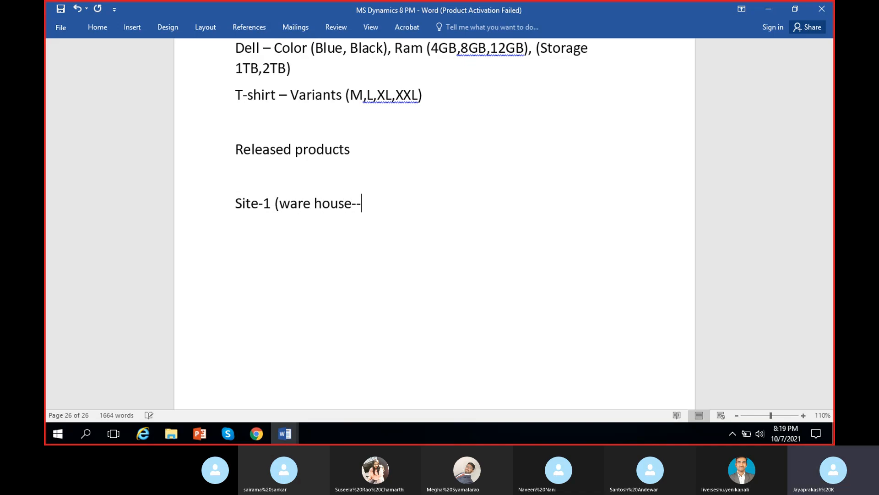
type("1")
key("BackSpace")
key("BackSpace")
type("1)")
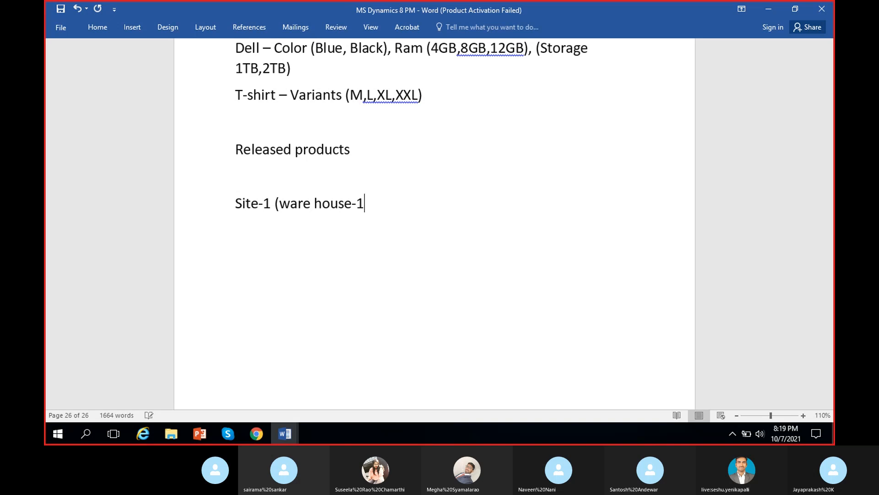
key("BackSpace")
key("BackSpace")
type(", Wareh")
type("ouse")
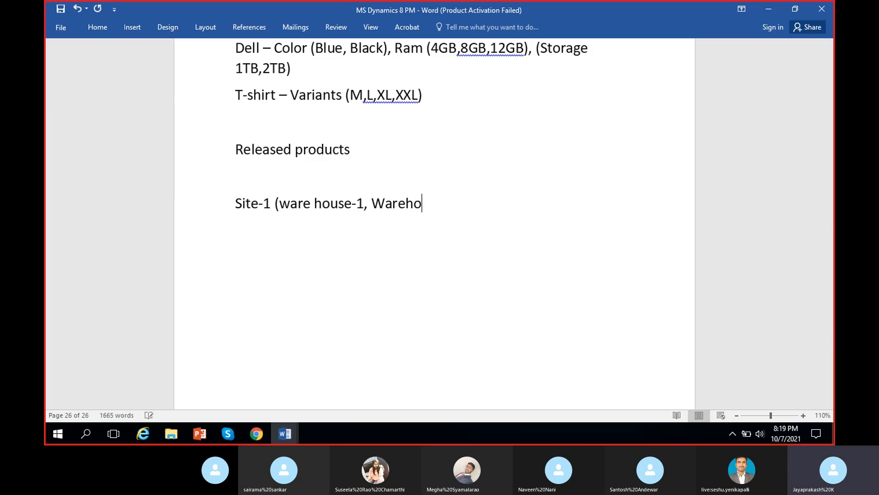
type("-2)")
Add the line Site-2(warehouse-3) below the Site-1 line.
key("Return")
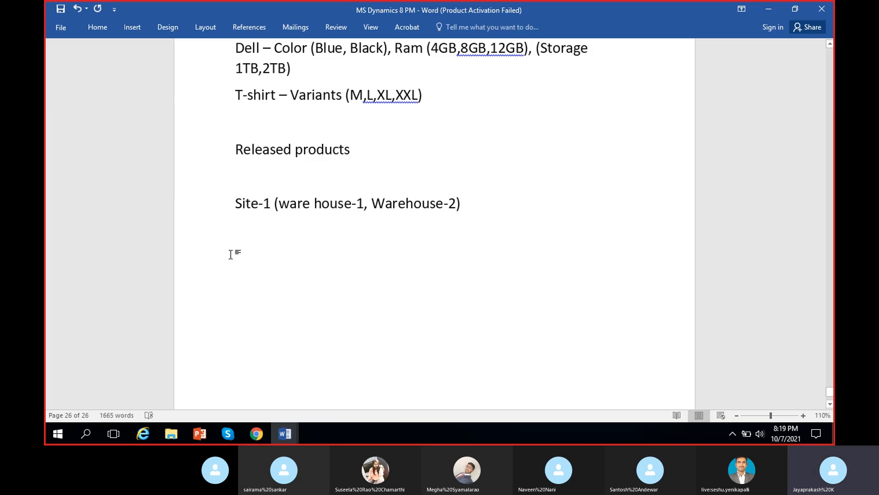
type("Site")
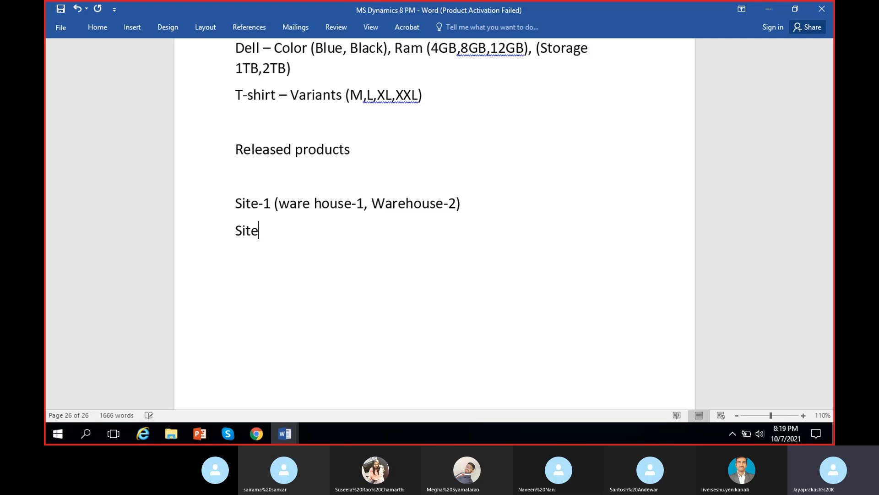
type("-2(warehuse")
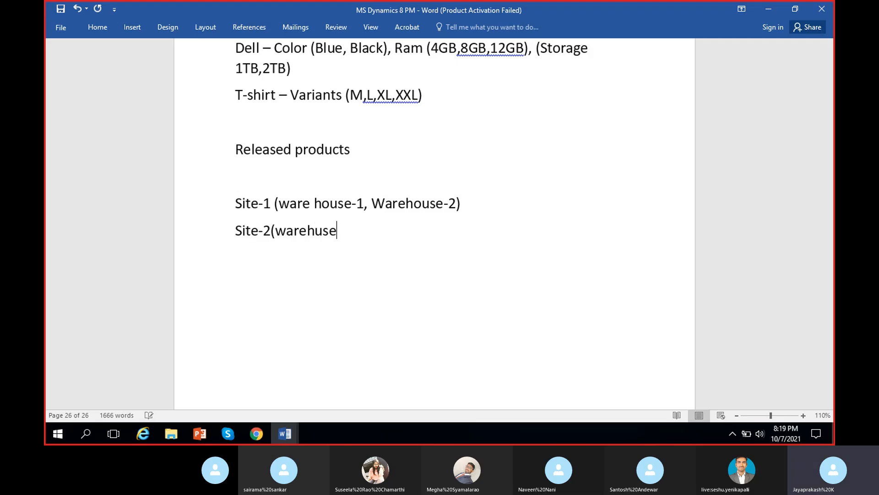
key("BackSpace")
key("BackSpace")
key("BackSpace")
type("ouse-3)")
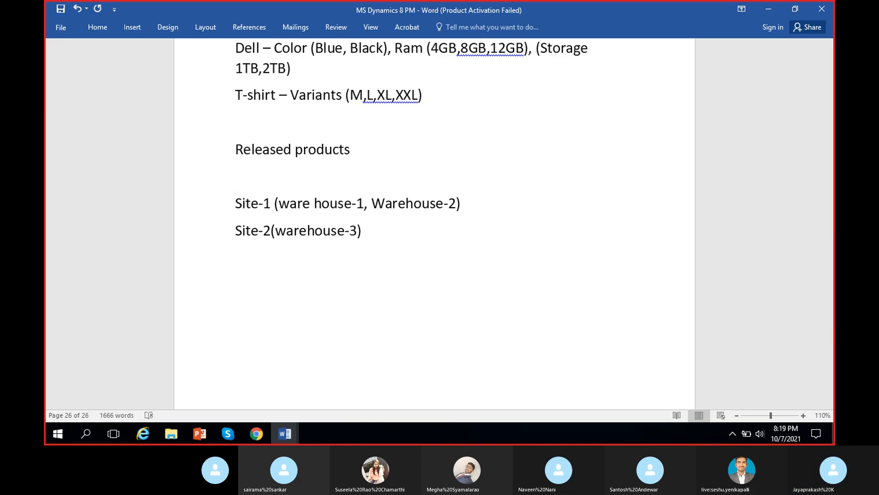
Add the line Site-3(warehouse-4 , Warehouse-5) and join "ware house" into one word in the Site-1 line.
key("Return")
type("Site-")
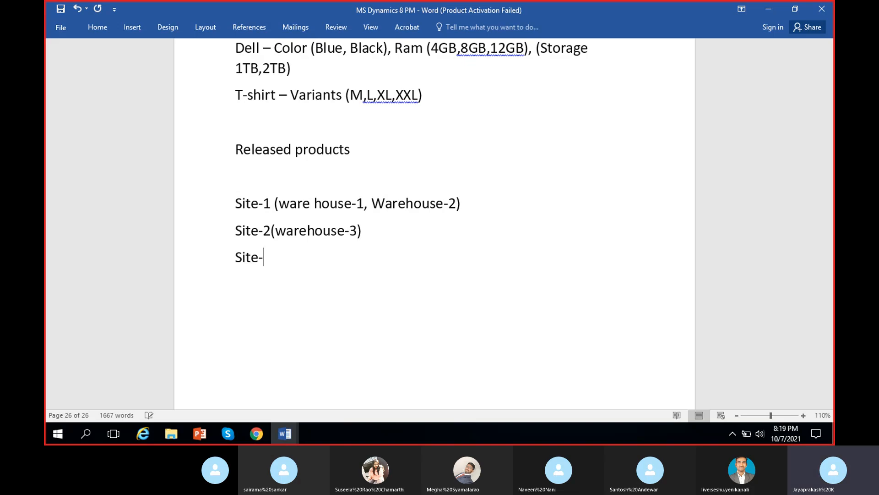
type("3(wareh")
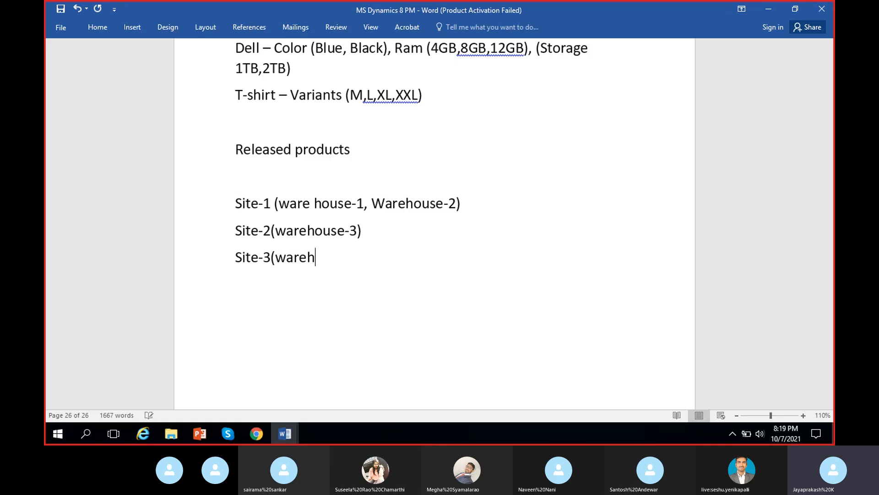
type("ouse-4 , ")
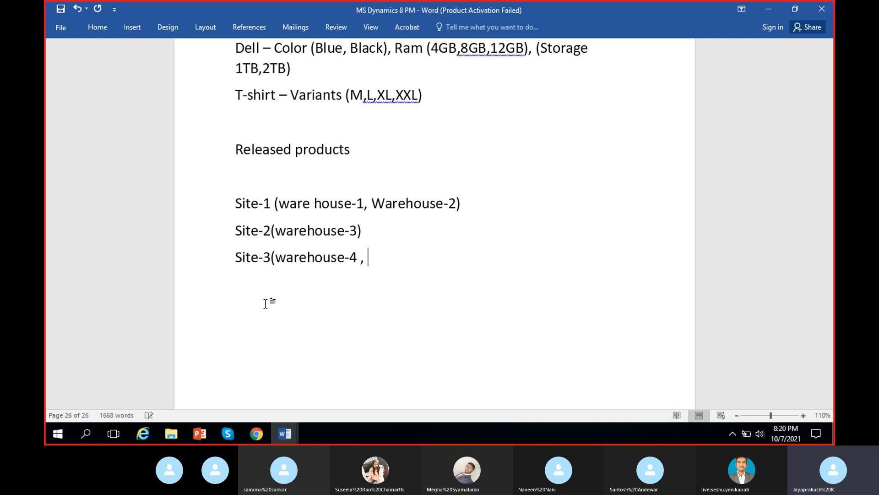
type("Warehouse")
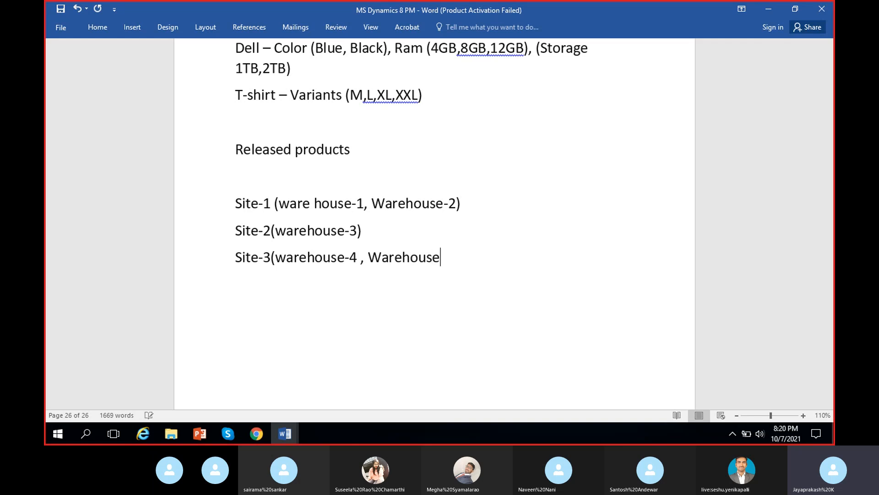
type("-5)")
key("BackSpace")
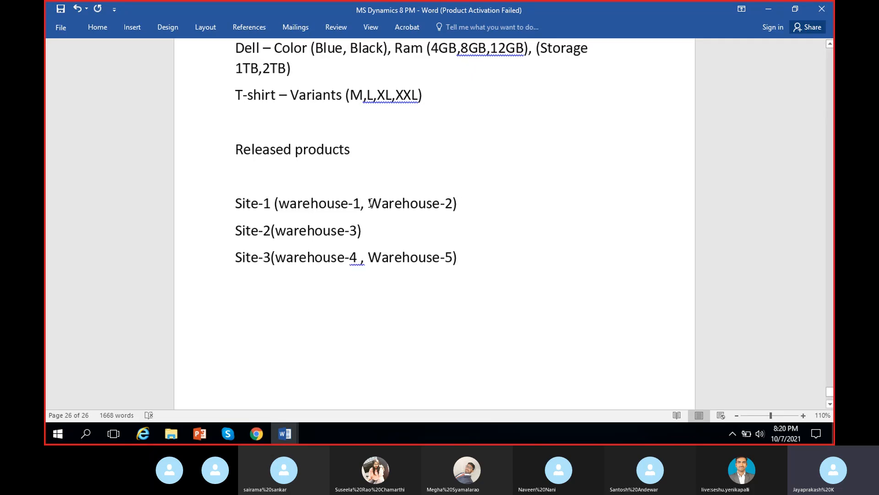
Highlight warehouse-1 and Warehouse-2 in the Site-1 line one after the other to point them out.
left_click_drag(370, 203, 453, 210)
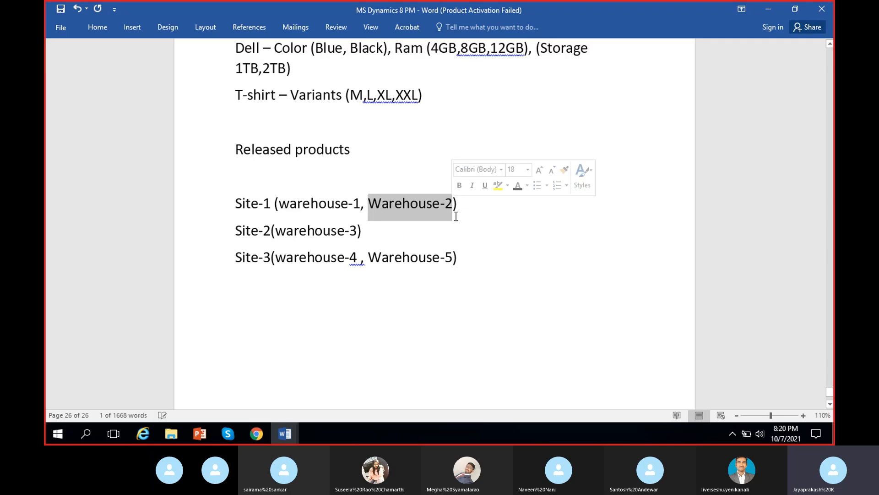
left_click(304, 204)
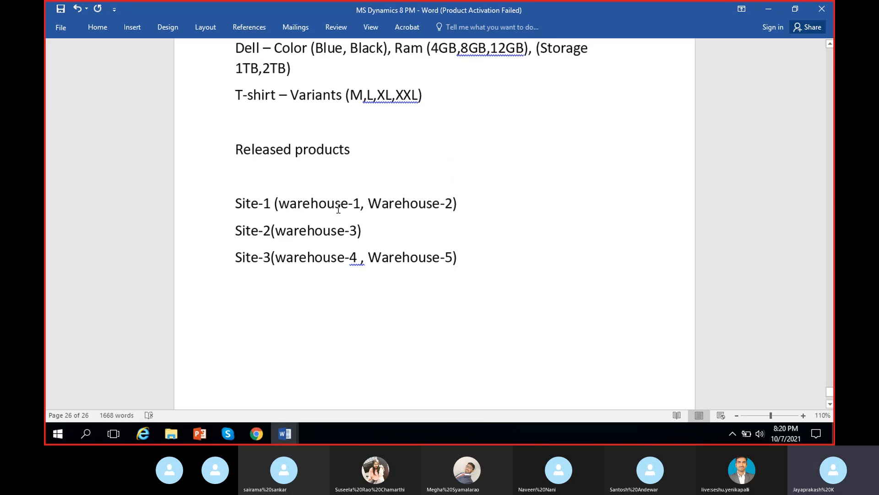
left_click_drag(359, 203, 280, 205)
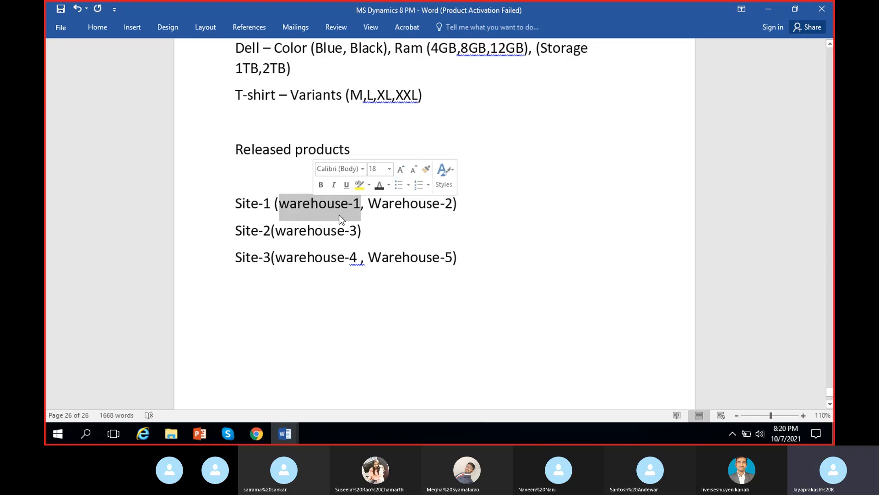
left_click(386, 202)
left_click_drag(373, 203, 433, 205)
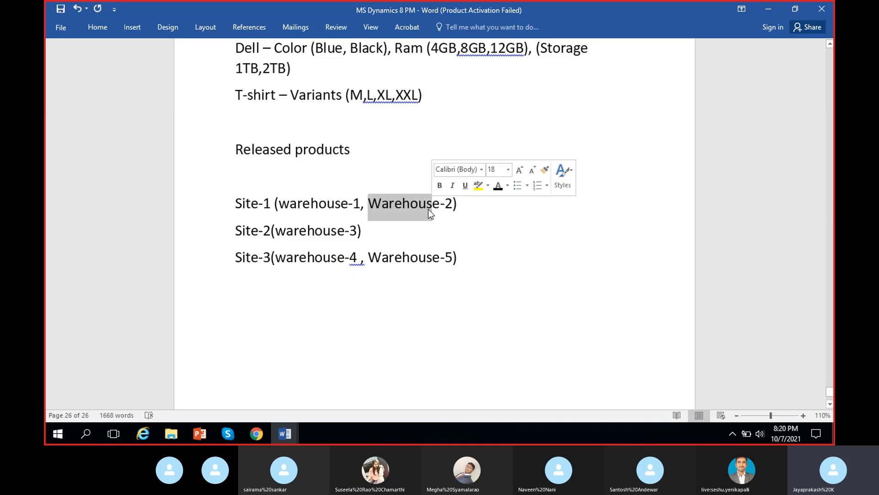
left_click(382, 204)
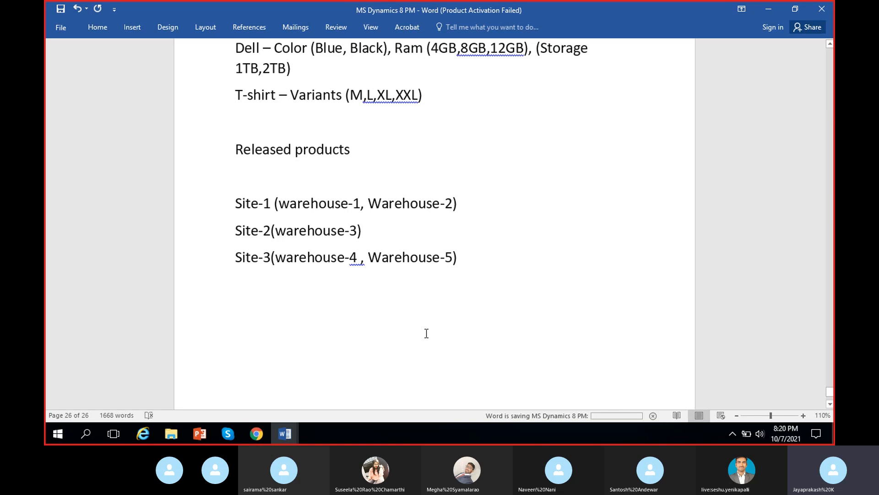
Return to Dynamics 365 and assign storage dimension group SiteWH and tracking dimension group None to the Cycle product.
left_click(758, 17)
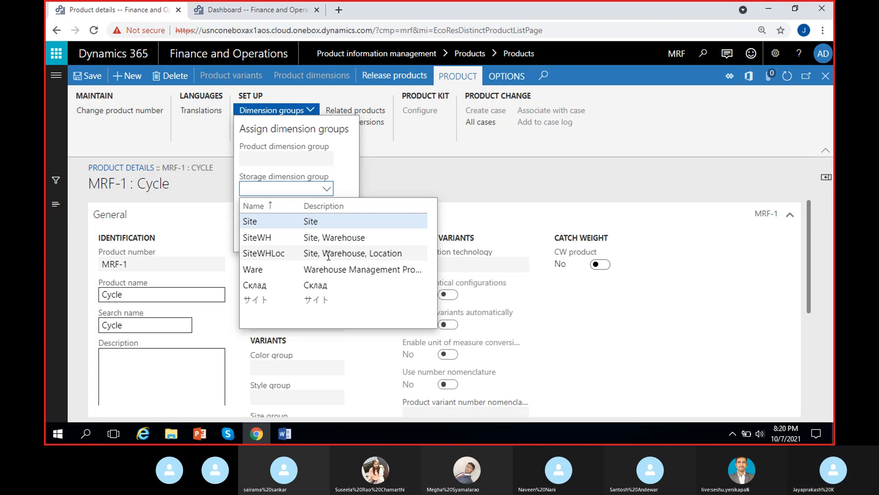
left_click(363, 237)
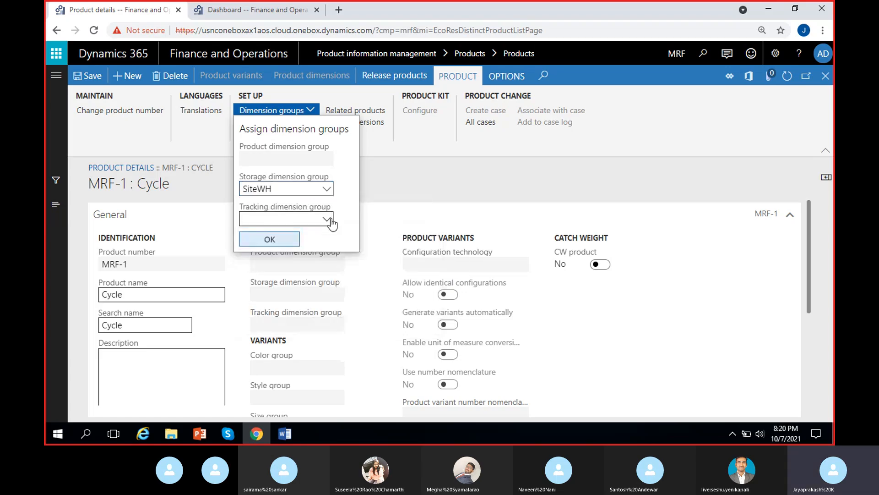
left_click(329, 221)
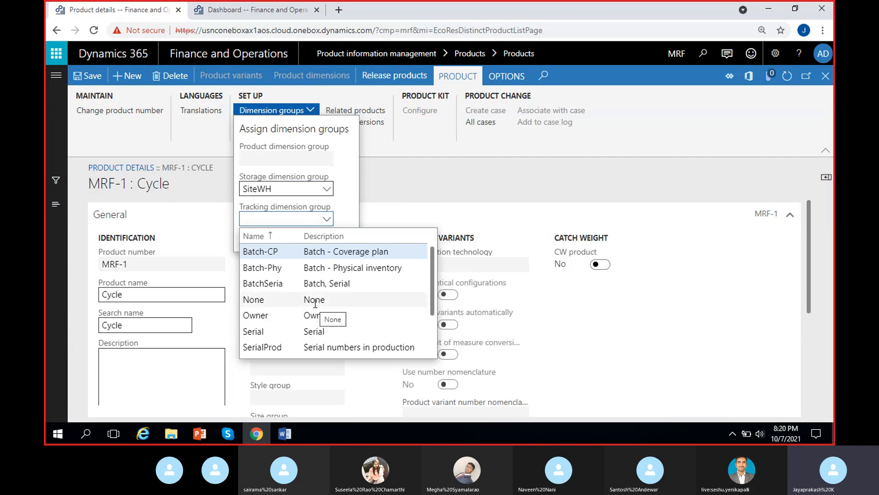
scroll(315, 303, "down", 2)
scroll(315, 304, "up", 2)
scroll(318, 303, "down", 2)
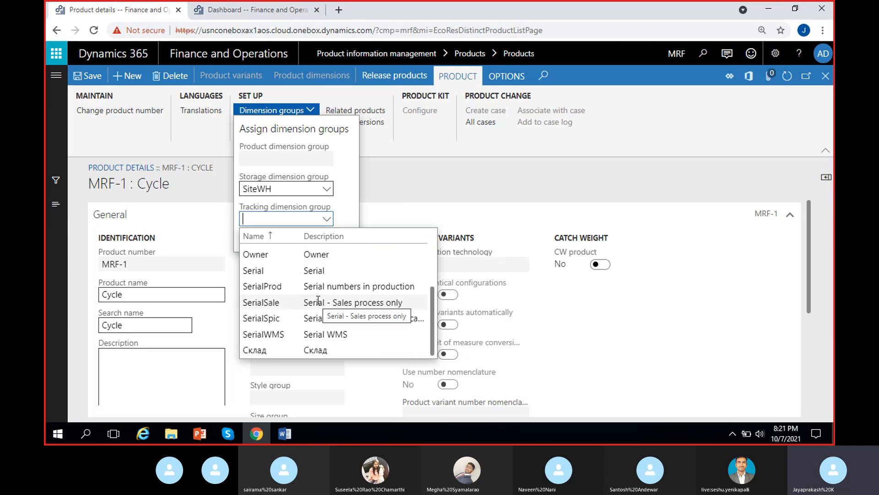
scroll(318, 300, "up", 2)
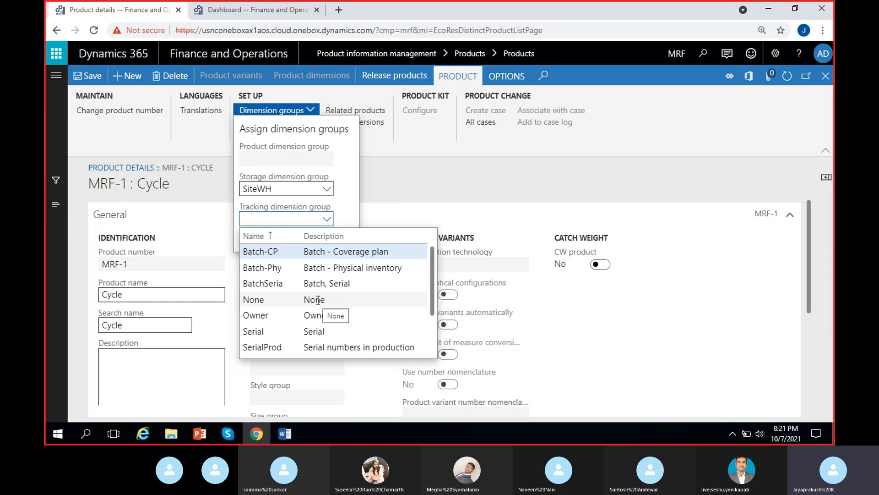
left_click(318, 301)
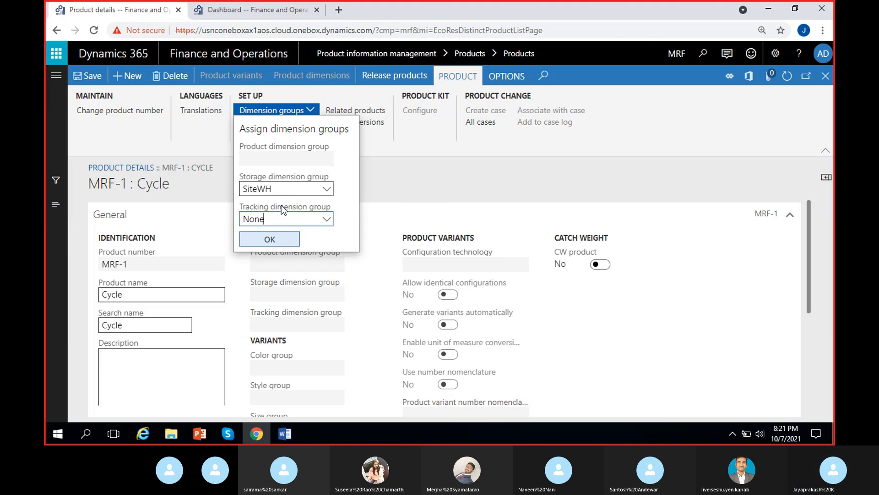
left_click(277, 238)
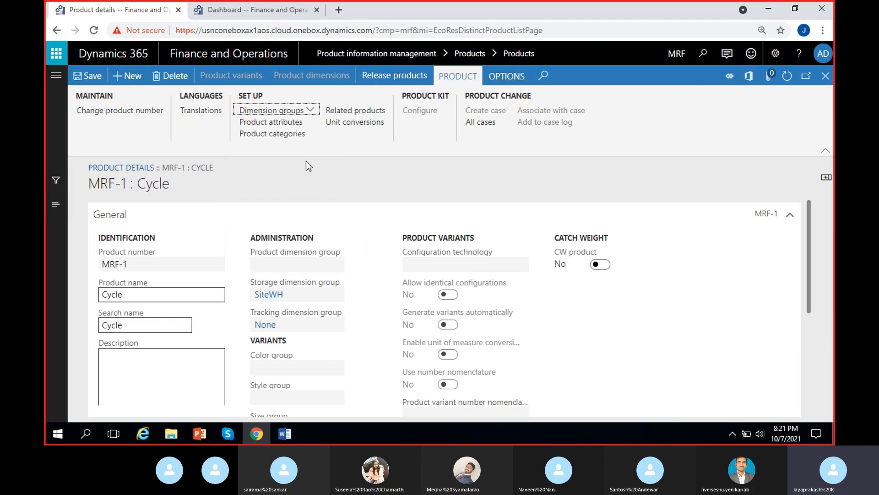
Reopen the Cycle product's dimension group assignment to review the chosen groups and close it without changes.
left_click(311, 112)
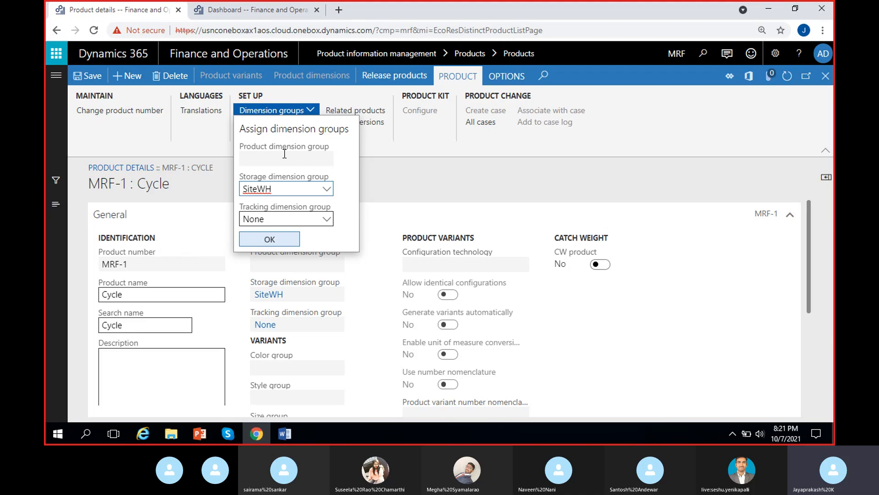
left_click(339, 198)
left_click(391, 174)
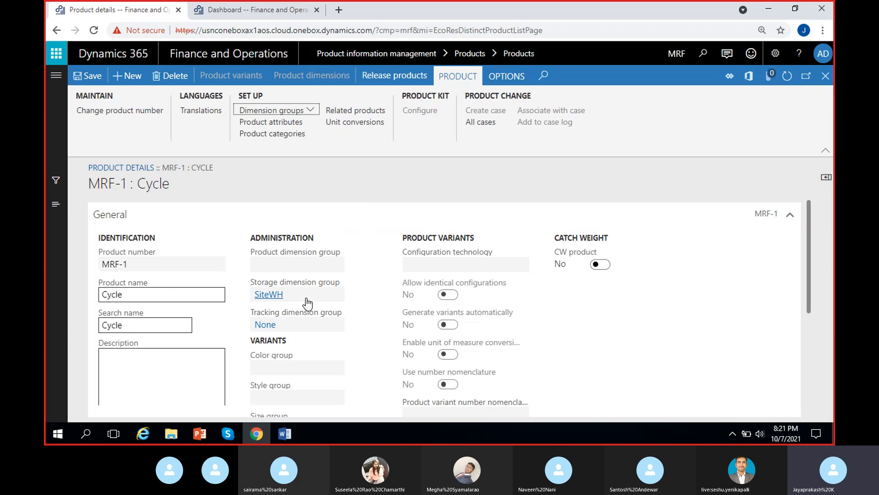
Review the Cycle product's number, storage and tracking dimension groups and remaining details, and save the record.
left_click_drag(306, 299, 228, 301)
left_click(327, 328)
left_click_drag(316, 299, 250, 302)
left_click_drag(314, 324, 243, 331)
left_click(364, 292)
scroll(364, 292, "down", 5)
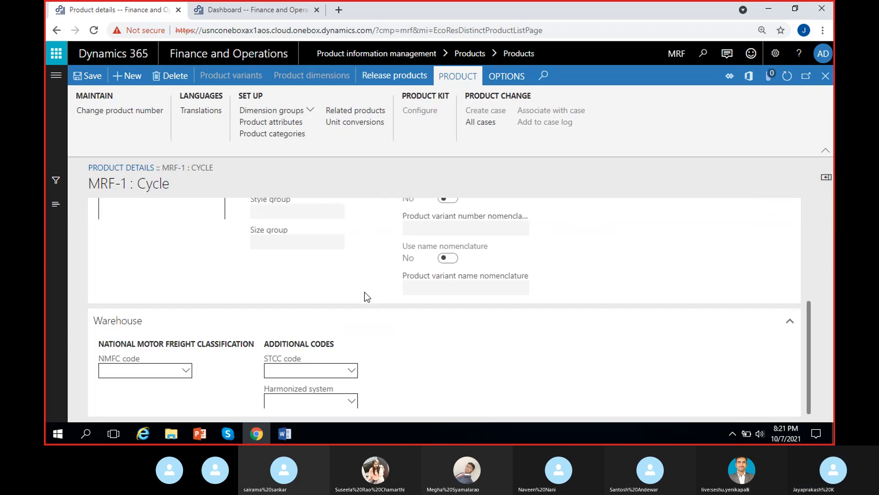
scroll(364, 292, "up", 5)
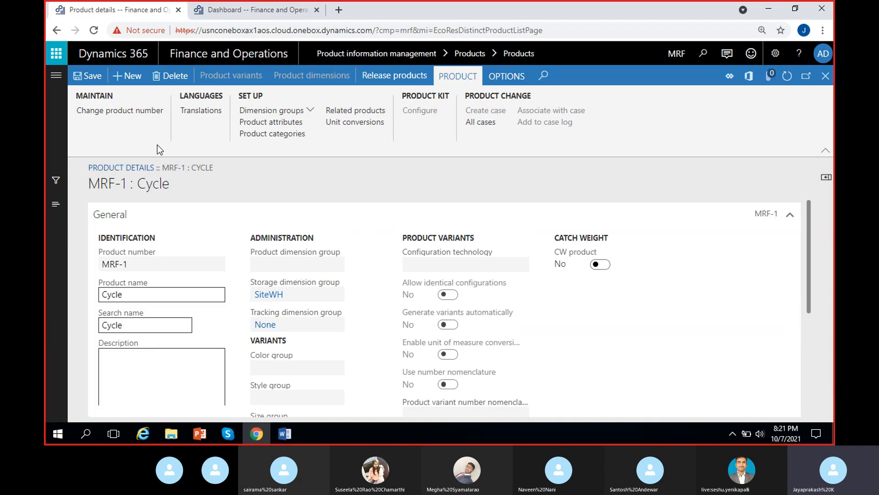
left_click(165, 265)
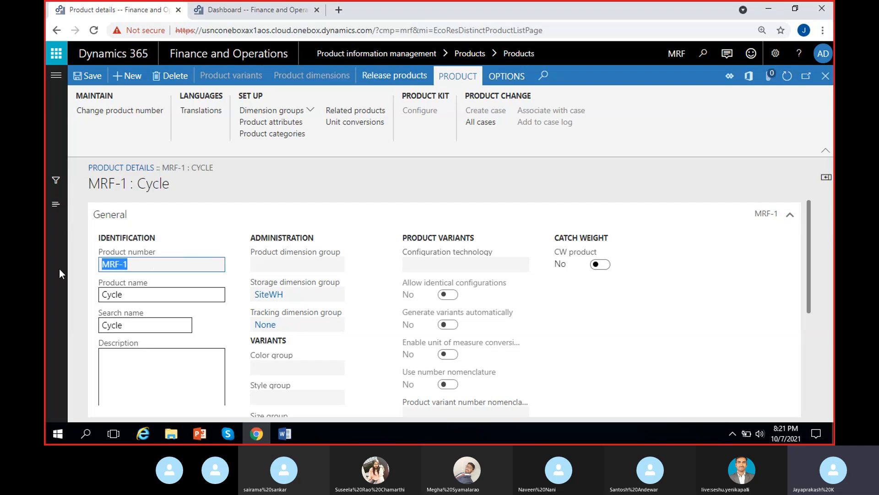
left_click(85, 307)
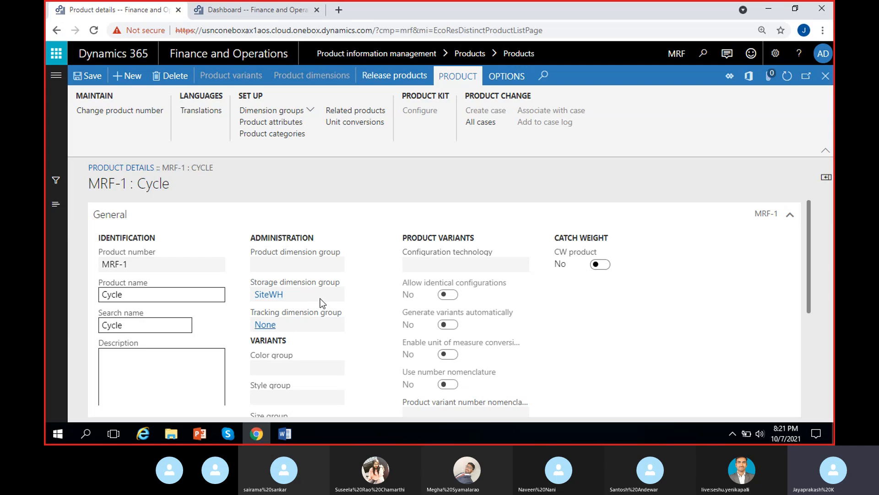
left_click(84, 75)
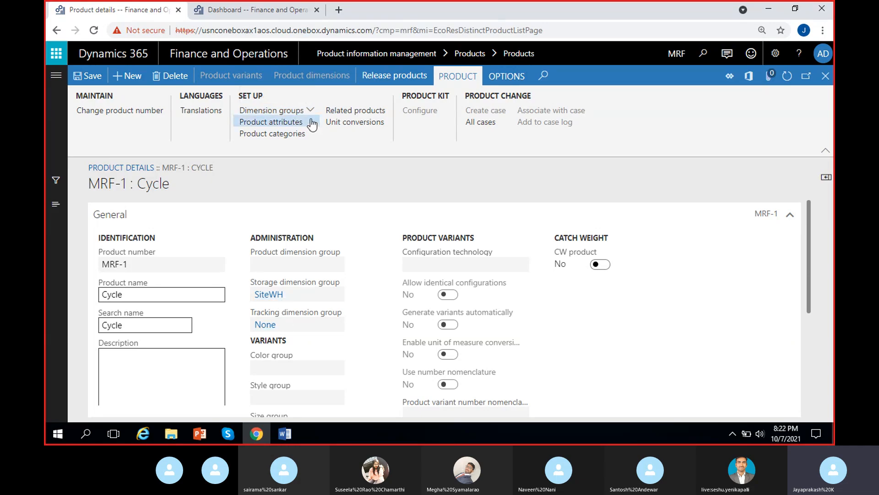
Check the storage dimension groups offered for Cycle, confirm the assignment with SiteWH and None, and look over the product details.
left_click(274, 110)
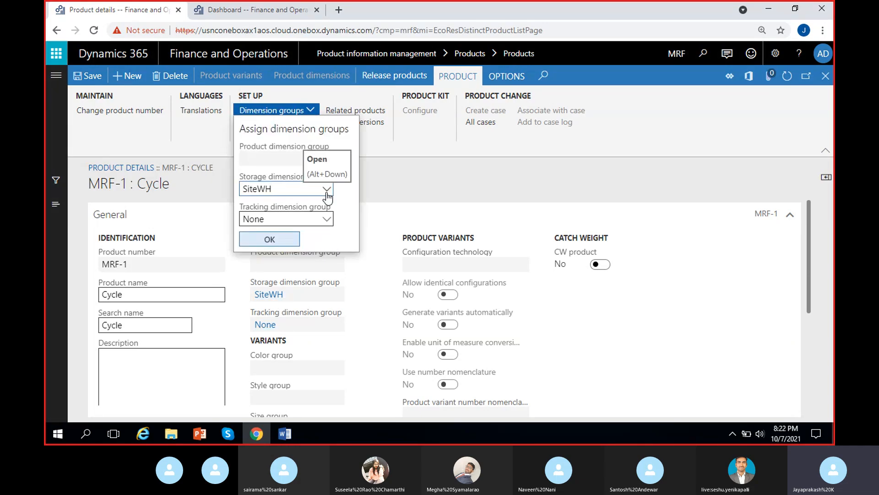
left_click(327, 190)
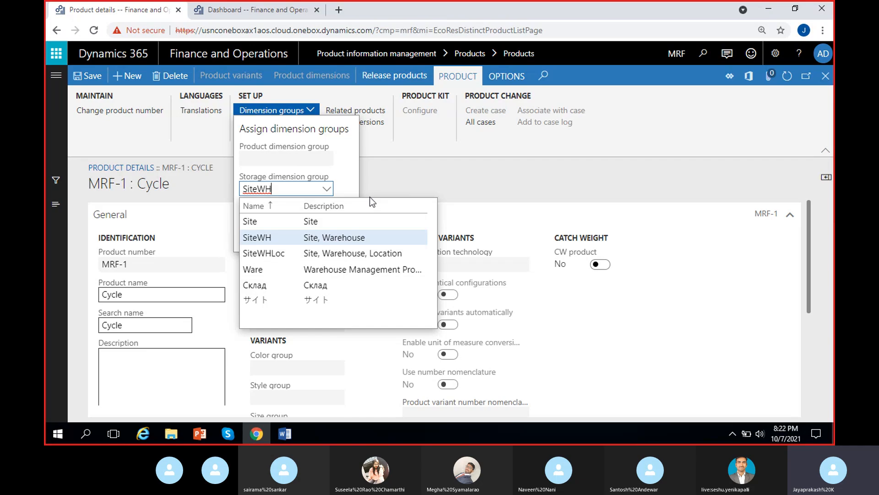
left_click(355, 192)
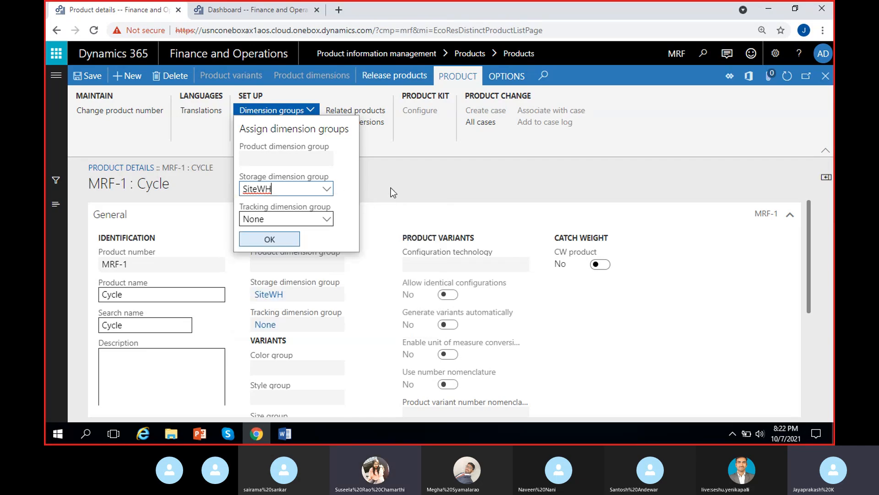
left_click(277, 237)
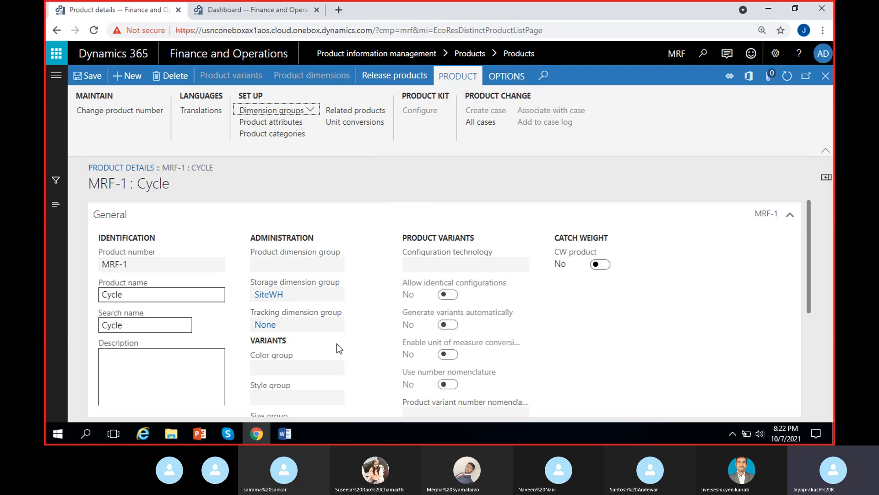
scroll(337, 347, "down", 5)
scroll(337, 347, "up", 5)
Leave the Cycle product and the Products list, and open the Released products list for company MRF, dismissing the edit notice.
left_click(826, 76)
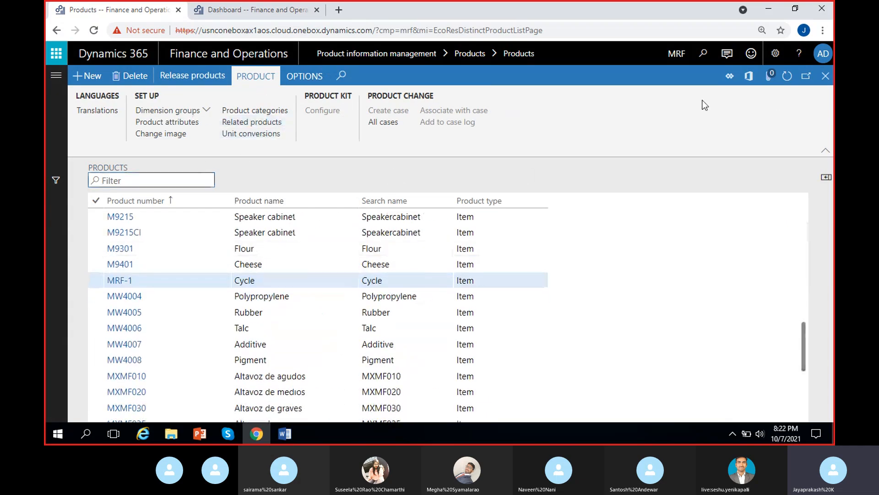
left_click(826, 75)
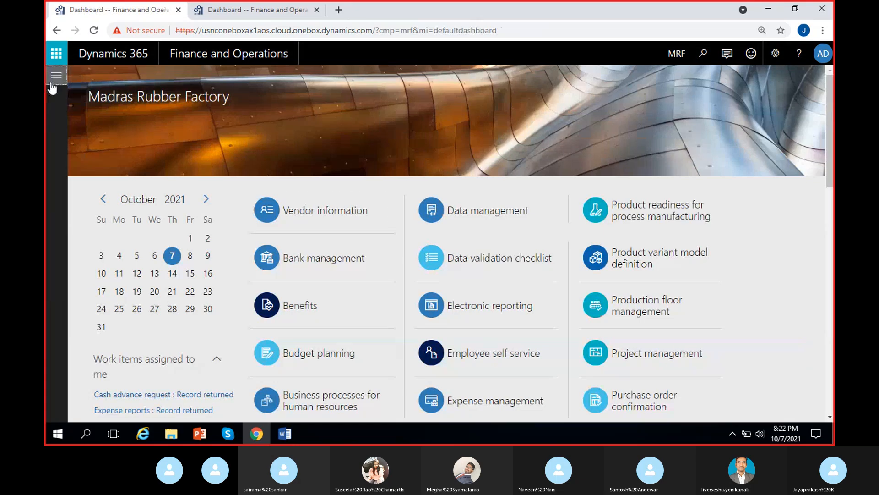
left_click(52, 83)
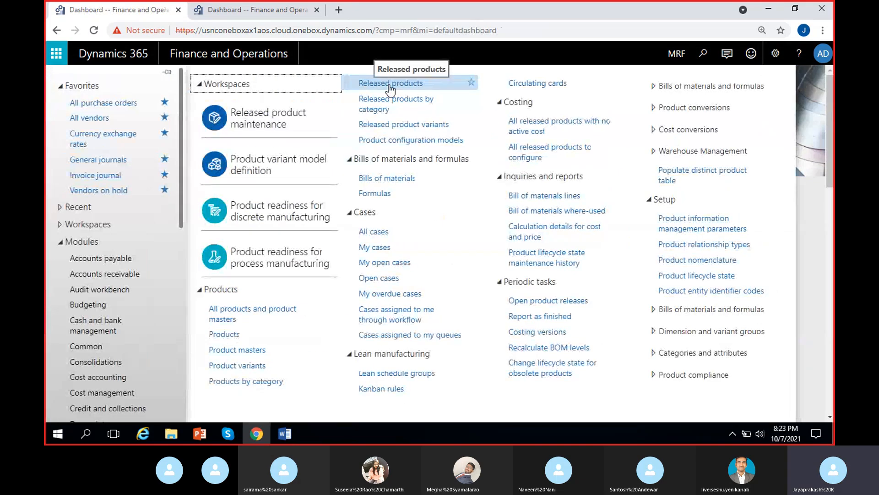
left_click(390, 84)
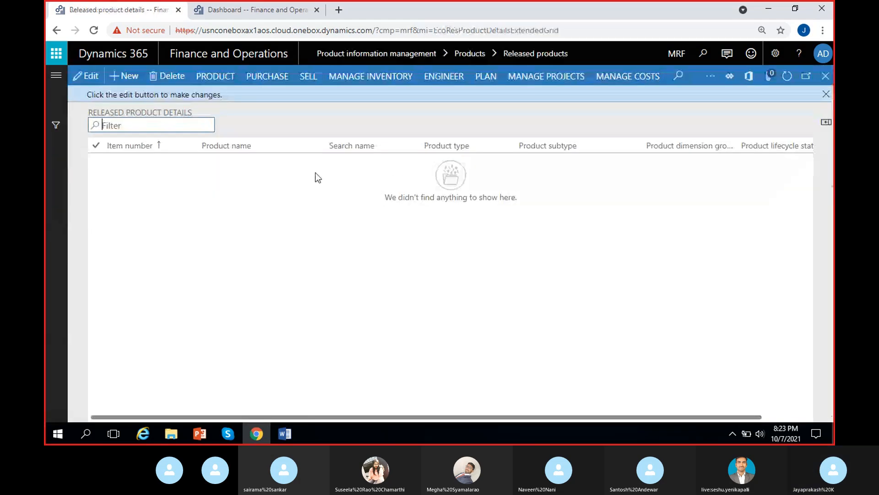
left_click(827, 93)
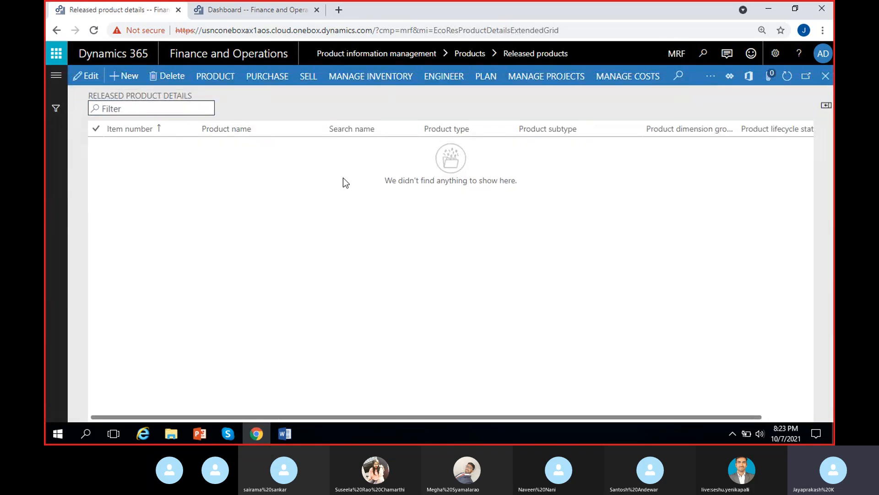
Go back to the Products list of Product information management and find and select product MRF-1 Cycle.
left_click(54, 82)
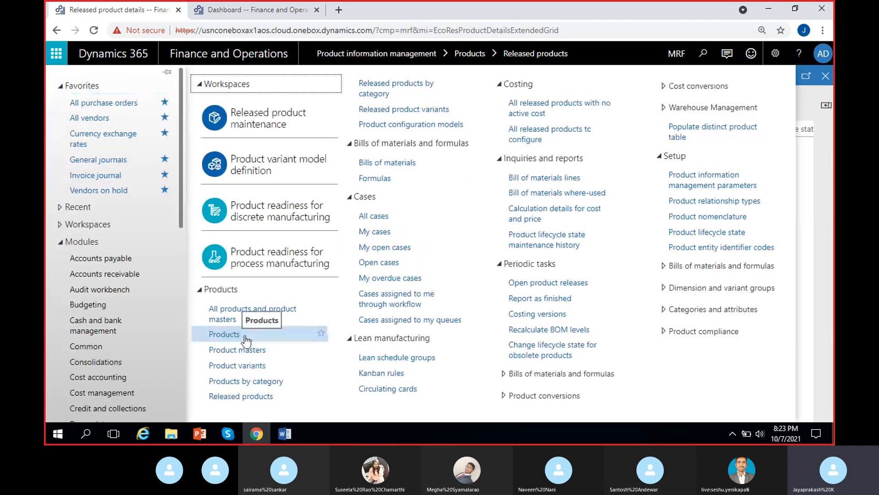
left_click(224, 335)
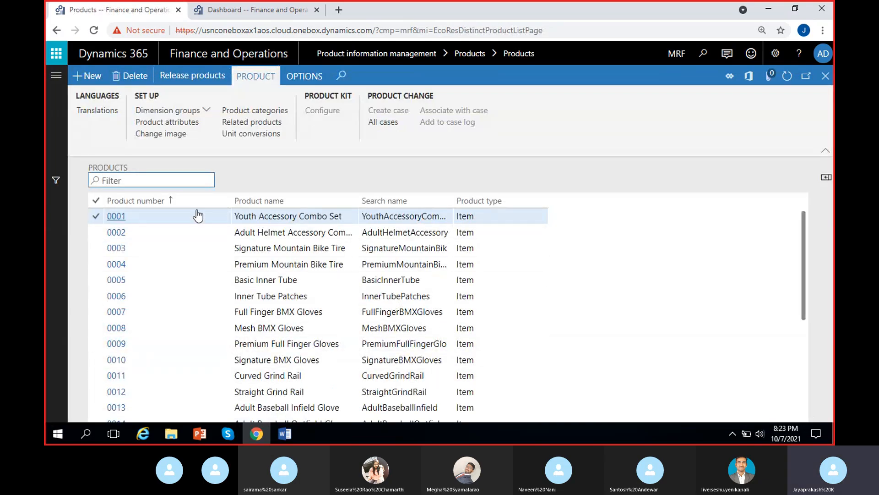
scroll(212, 298, "down", 20)
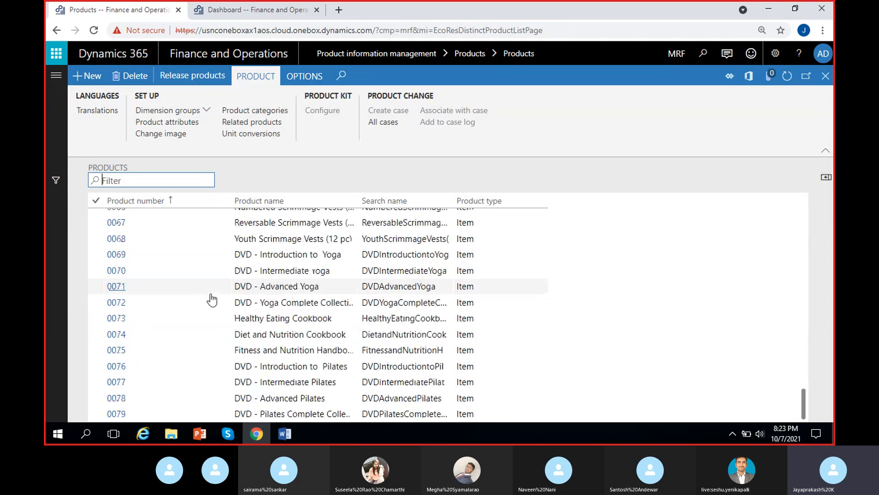
scroll(212, 298, "down", 20)
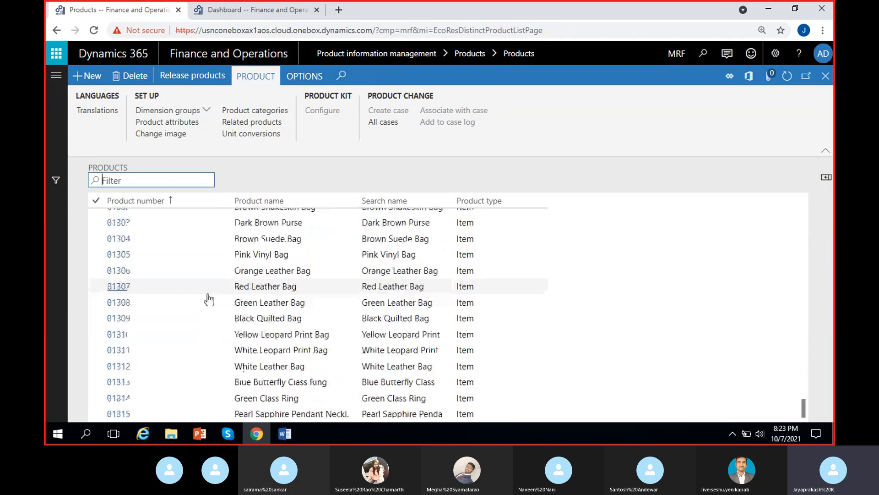
scroll(204, 305, "down", 6)
scroll(197, 300, "down", 10)
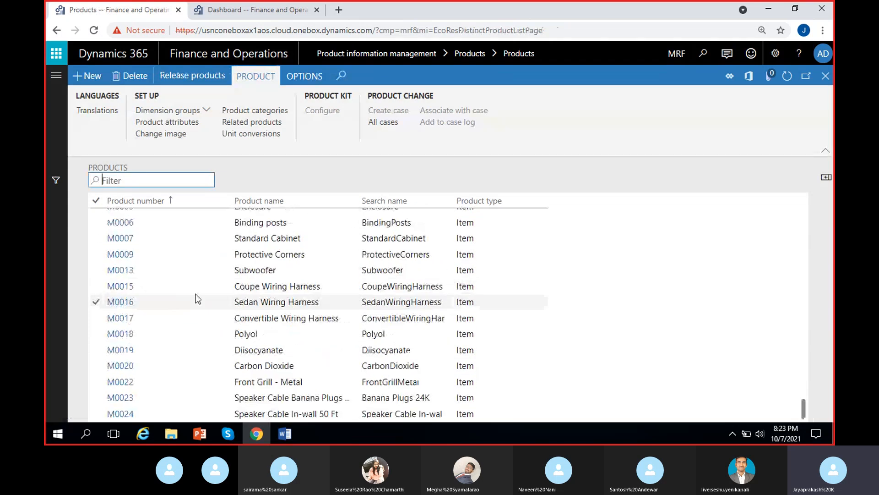
scroll(197, 299, "down", 5)
scroll(198, 298, "down", 15)
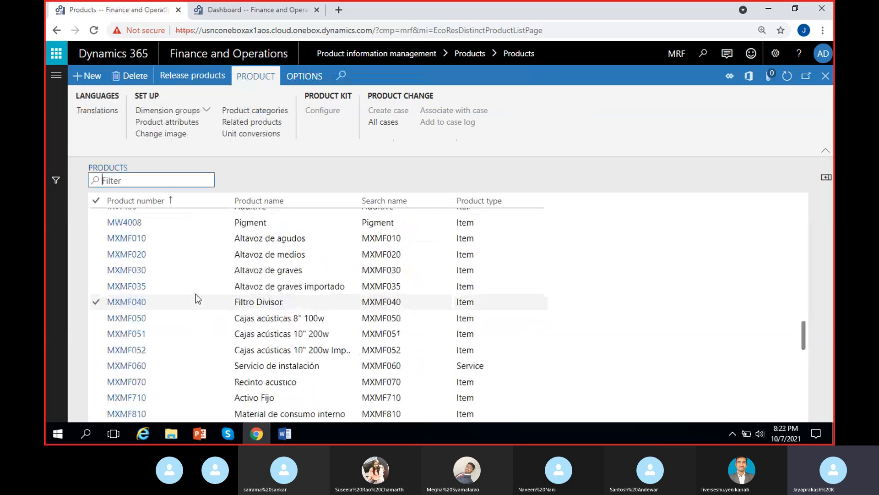
scroll(198, 299, "up", 3)
left_click(258, 316)
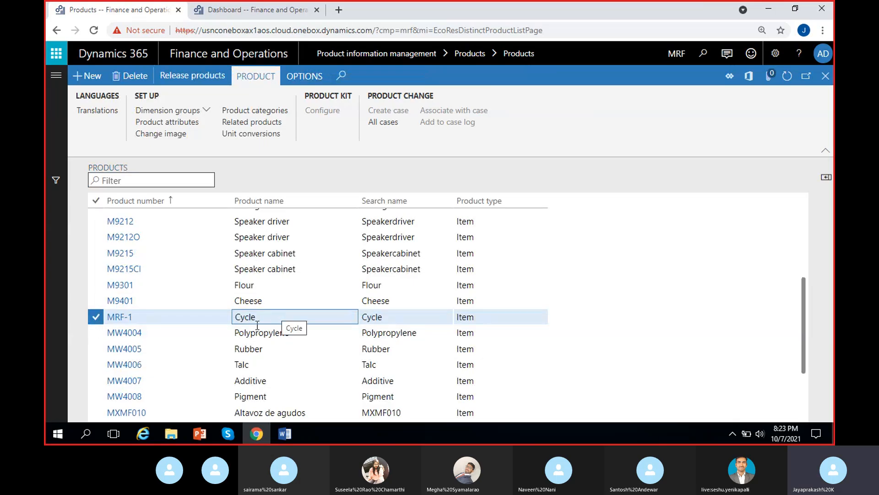
Open the details of product MW4005 Rubber, dismiss the notice and switch the record to edit mode.
left_click(272, 350)
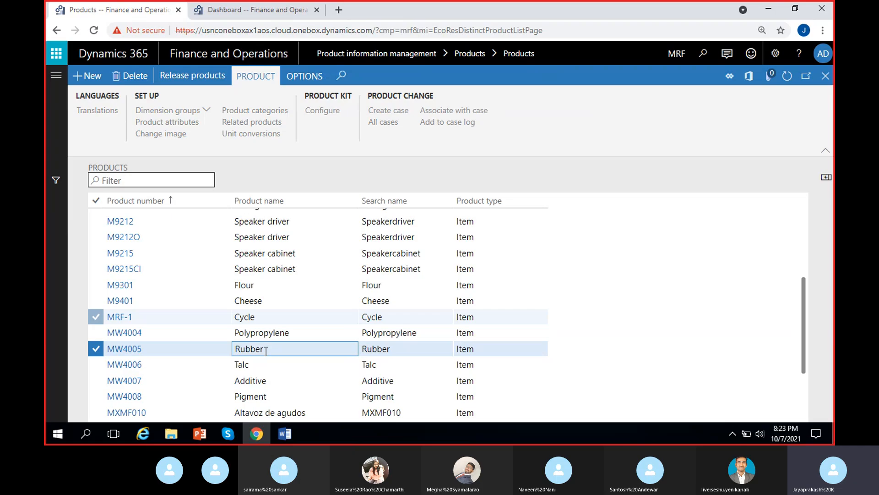
left_click(131, 351)
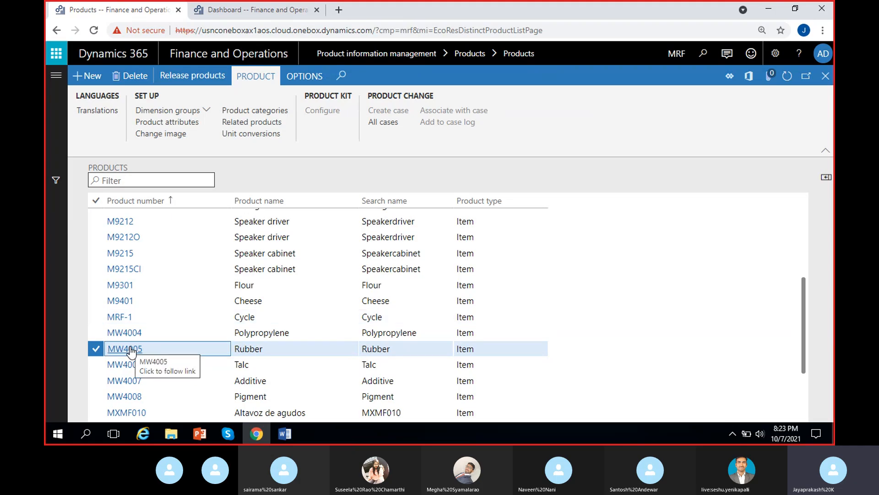
left_click(131, 351)
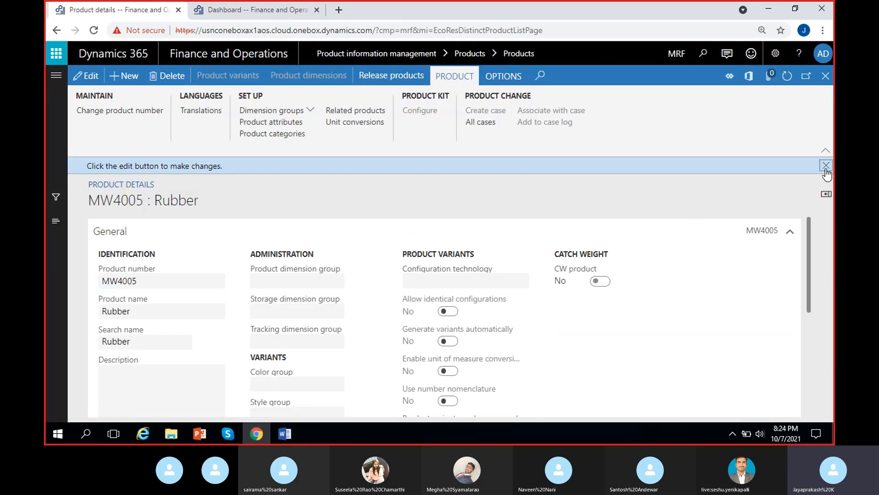
left_click(826, 165)
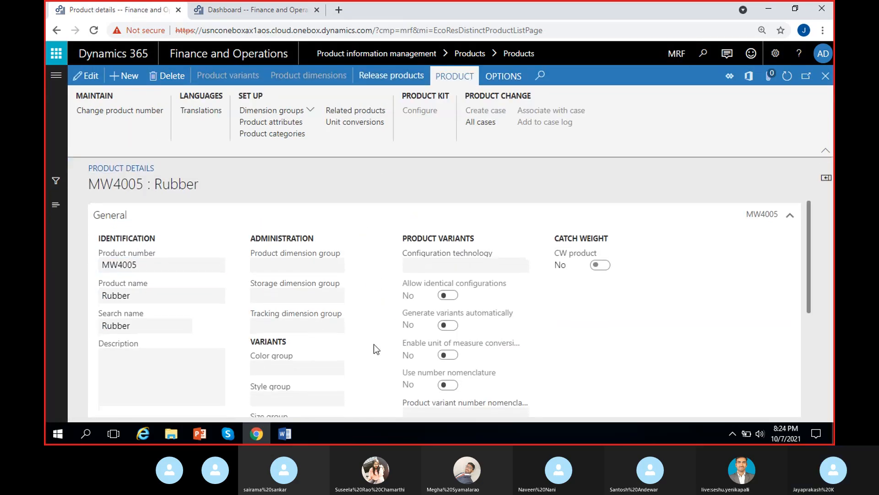
left_click(91, 77)
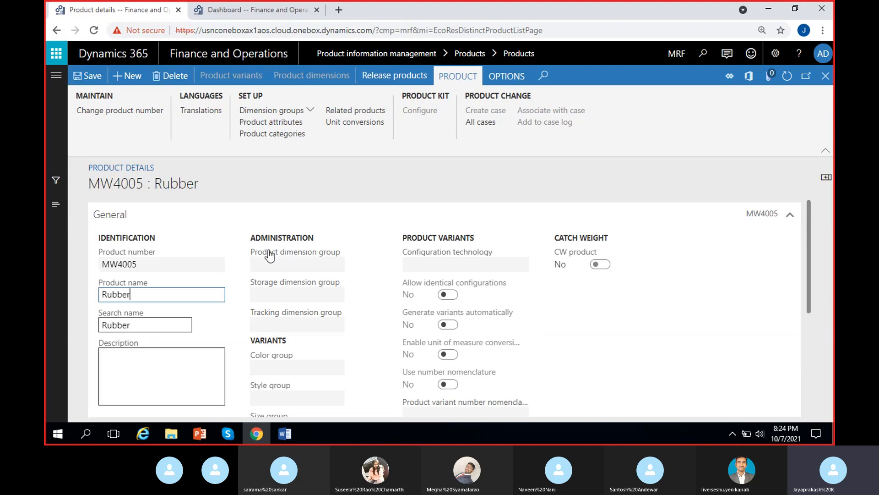
Try to assign storage dimension group SiteWH and tracking dimension group None to the Rubber product.
left_click(310, 111)
left_click(327, 189)
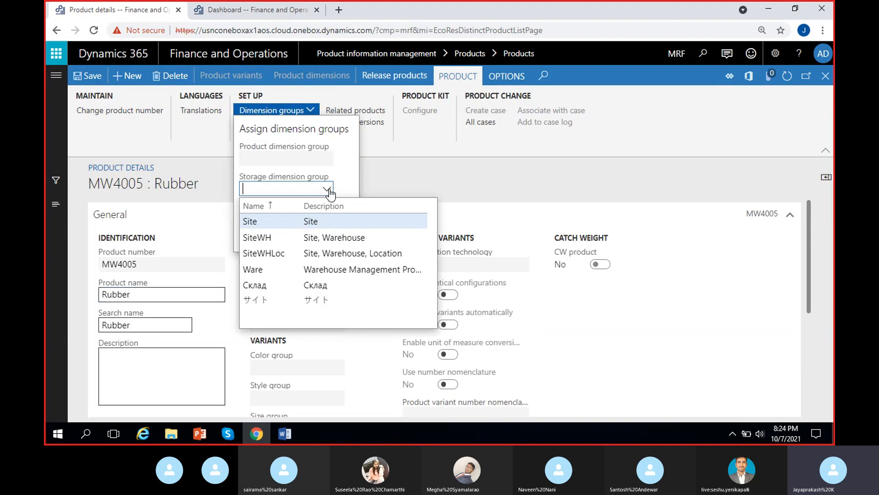
left_click(329, 237)
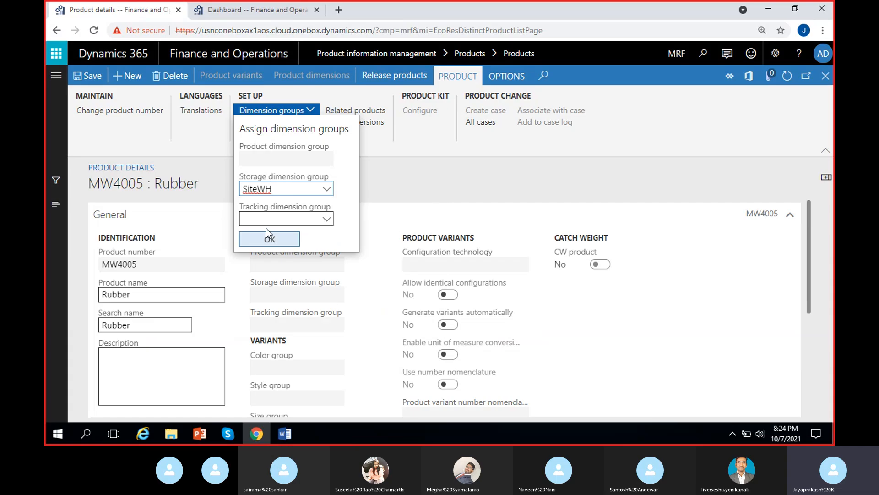
left_click(323, 219)
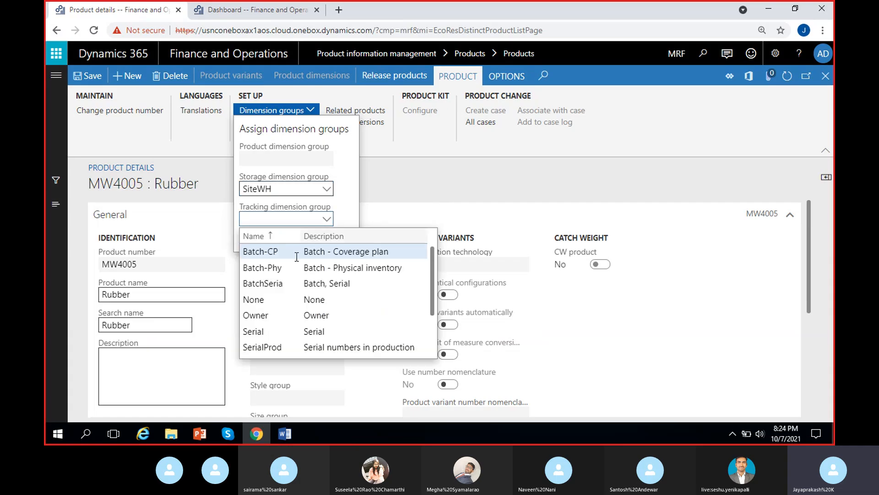
left_click(293, 300)
left_click(270, 239)
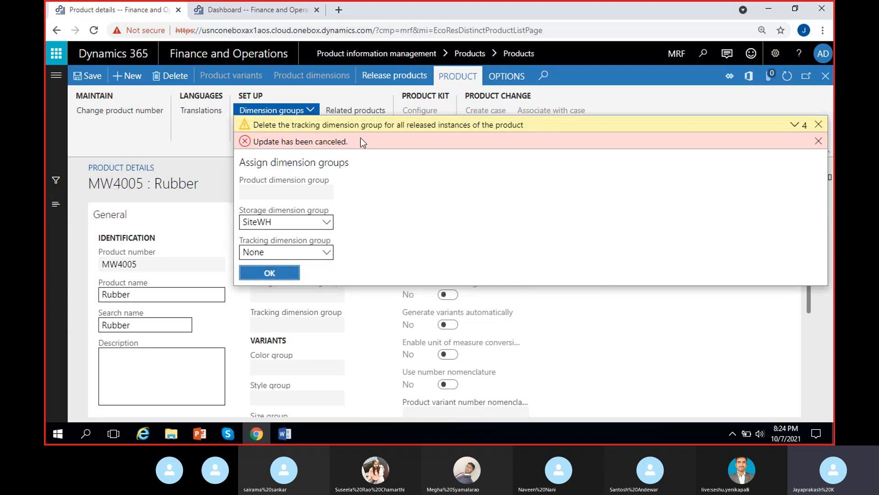
Expand and read all the messages about the Rubber product's dimension group assignment, and close them.
left_click(797, 125)
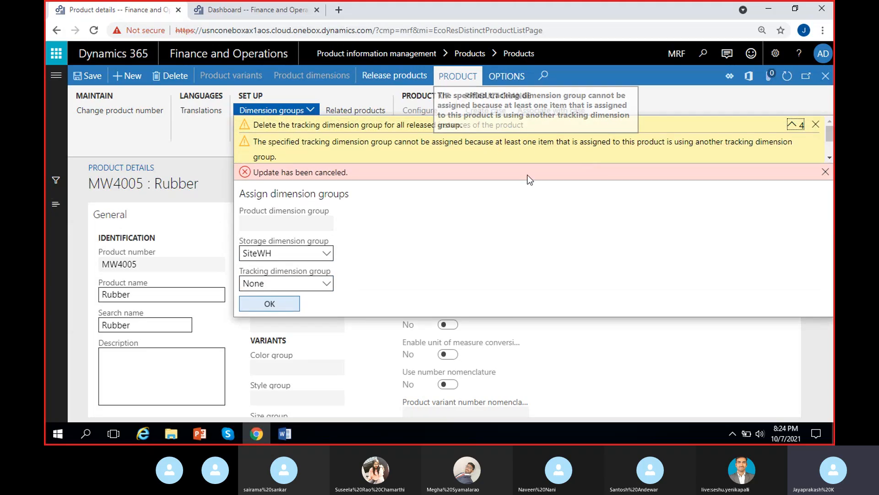
scroll(440, 152, "down", 1)
scroll(406, 154, "up", 1)
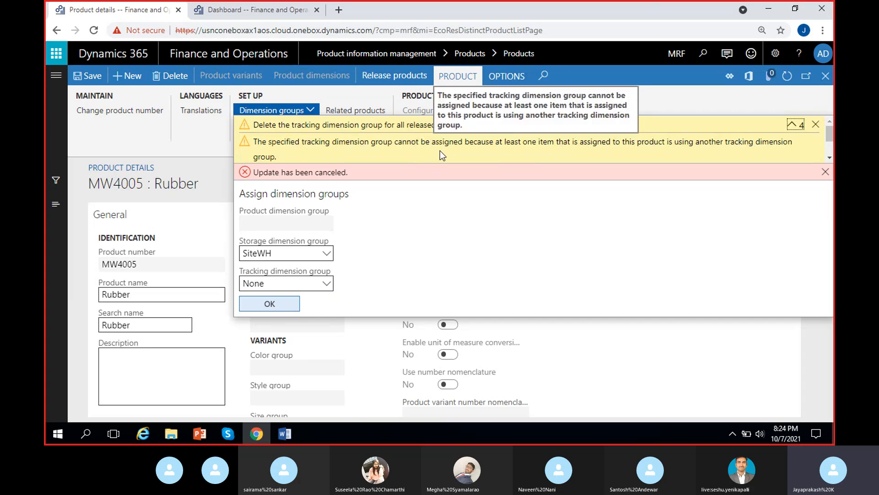
scroll(442, 156, "down", 1)
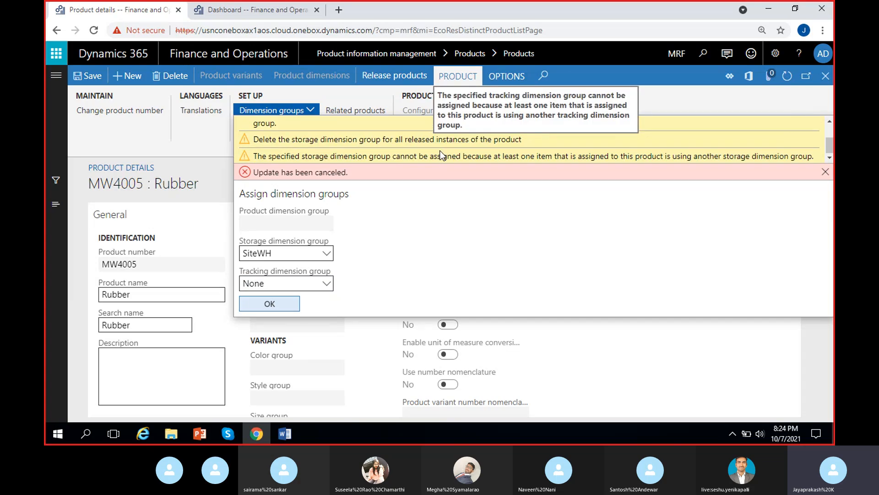
left_click(824, 172)
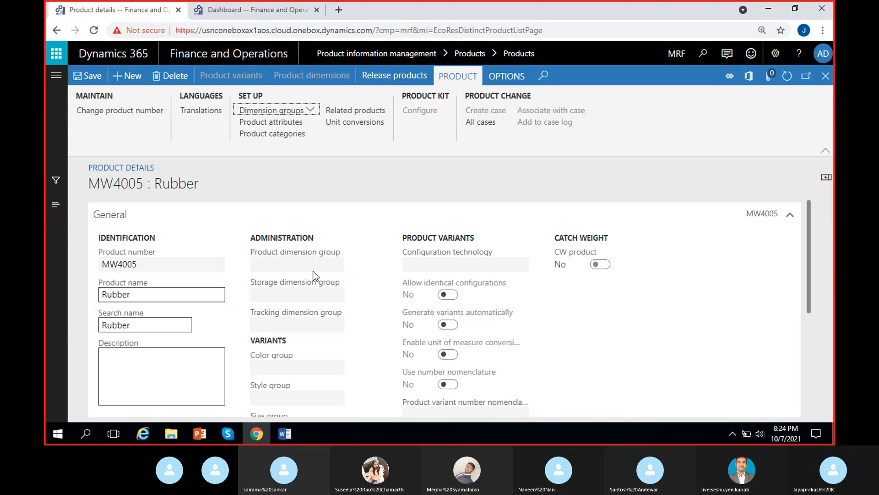
Try to assign storage dimension group SiteWH to product MW4005 Rubber, and close the dimension groups dialog.
left_click(288, 115)
left_click(327, 194)
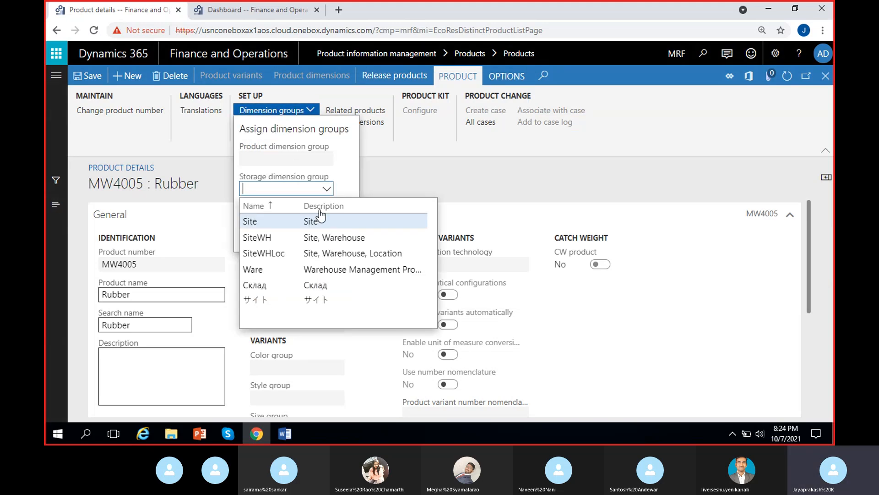
left_click(306, 234)
left_click(270, 239)
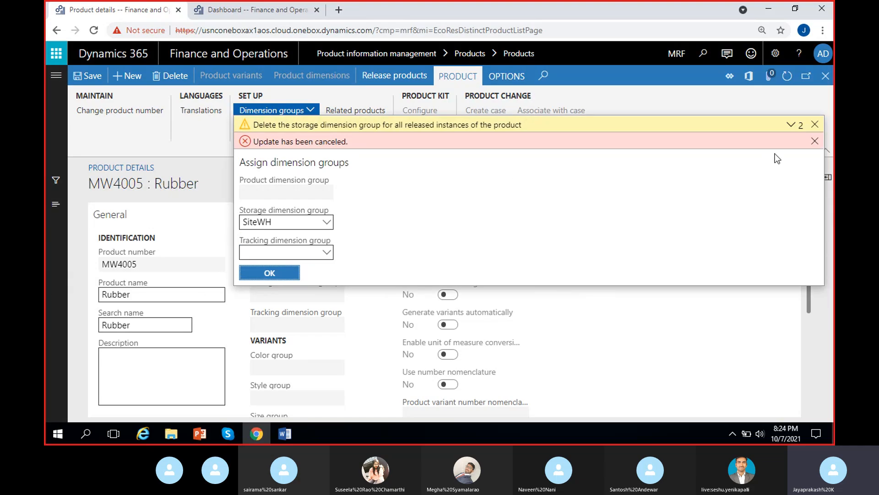
left_click(207, 131)
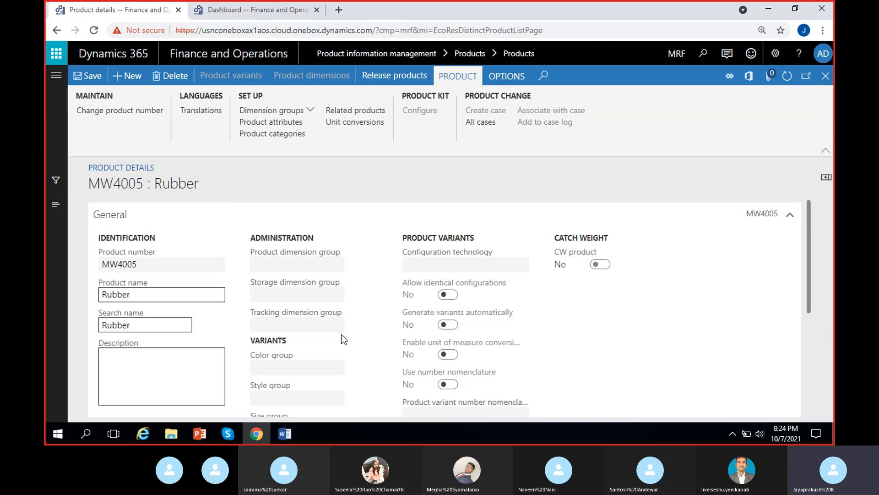
Return to the Products list, start releasing MRF-1 Cycle together with MW4005 Rubber, and accept the product selection.
left_click(826, 76)
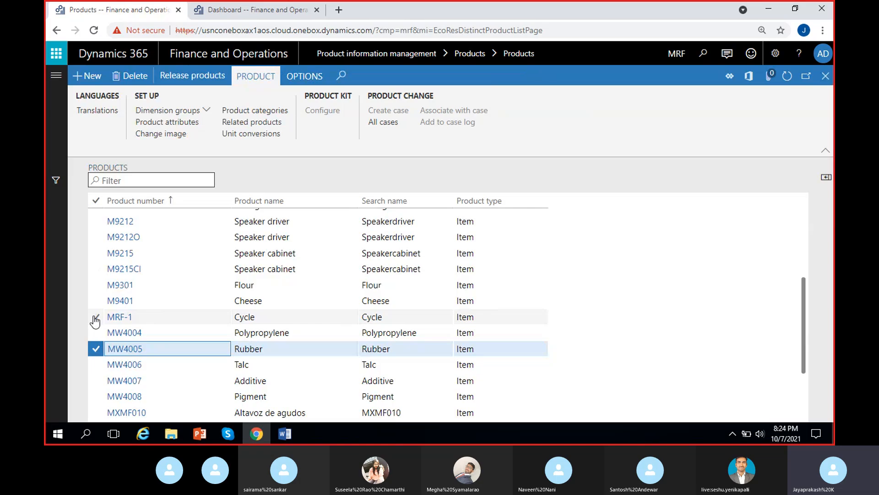
left_click(95, 317)
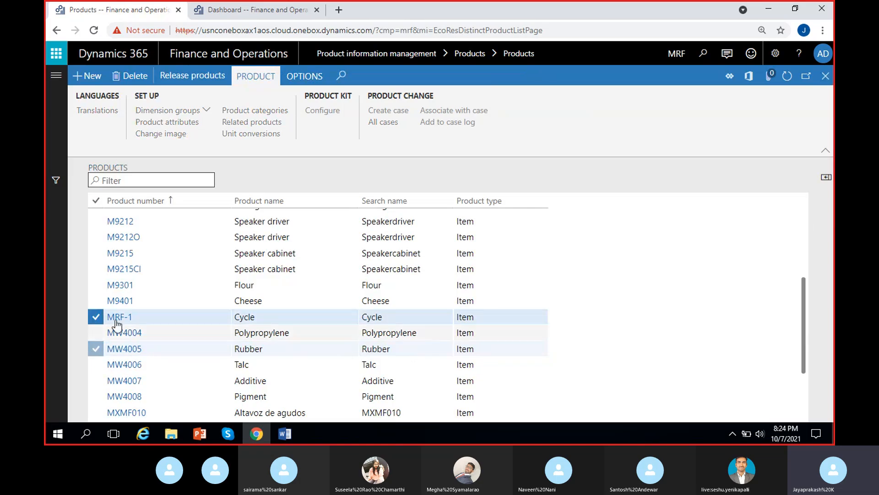
left_click(185, 81)
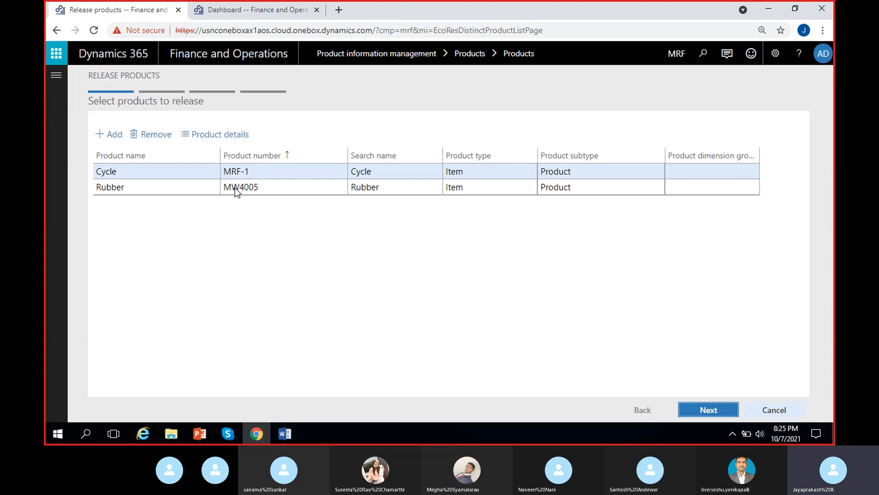
left_click(107, 188)
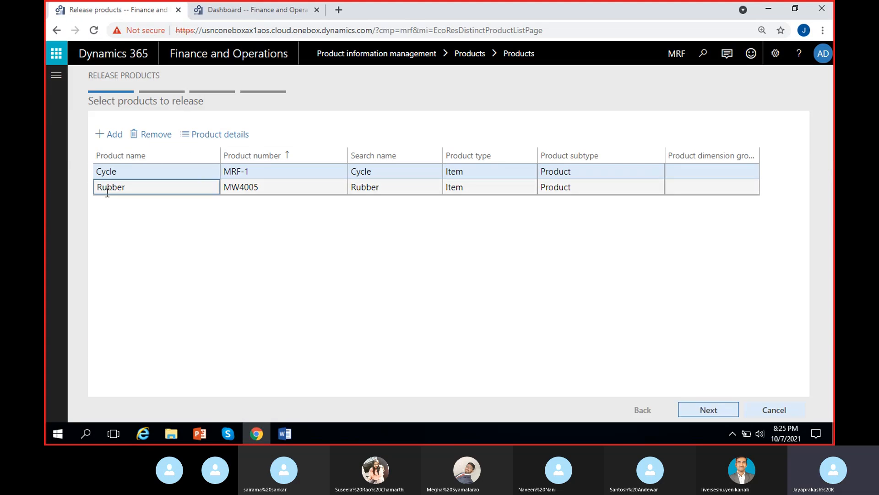
left_click(275, 235)
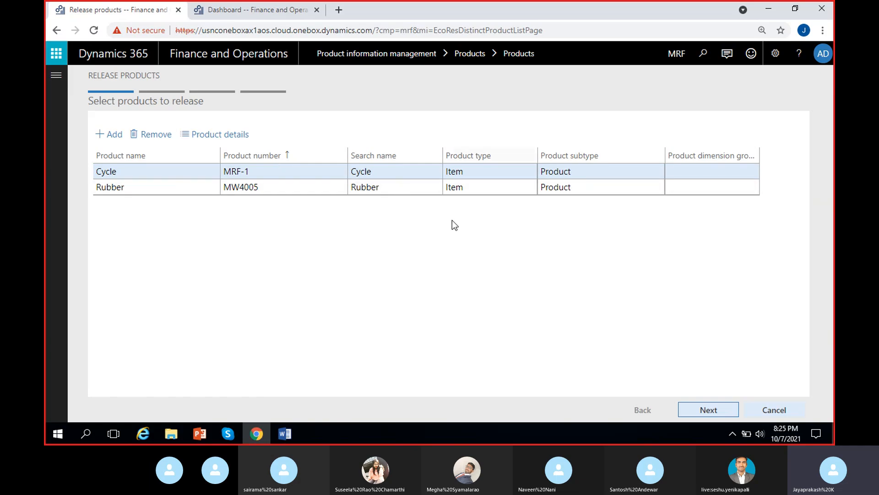
left_click(706, 410)
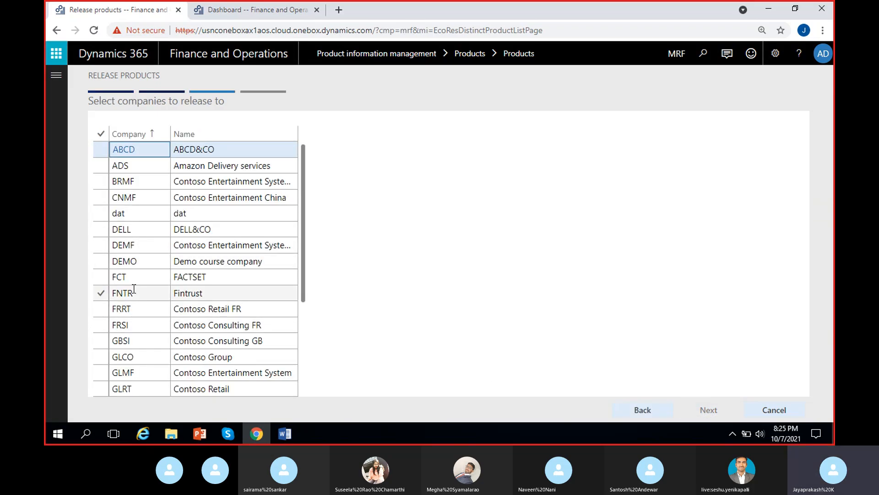
Find and select company MRF, Madras Rubber Factory, as the company to release the products to.
scroll(114, 257, "down", 7)
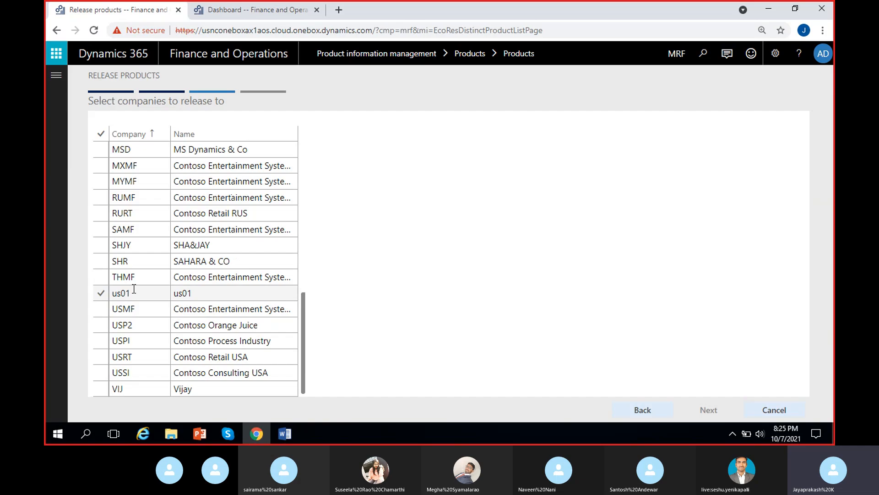
scroll(134, 289, "up", 7)
scroll(163, 340, "down", 7)
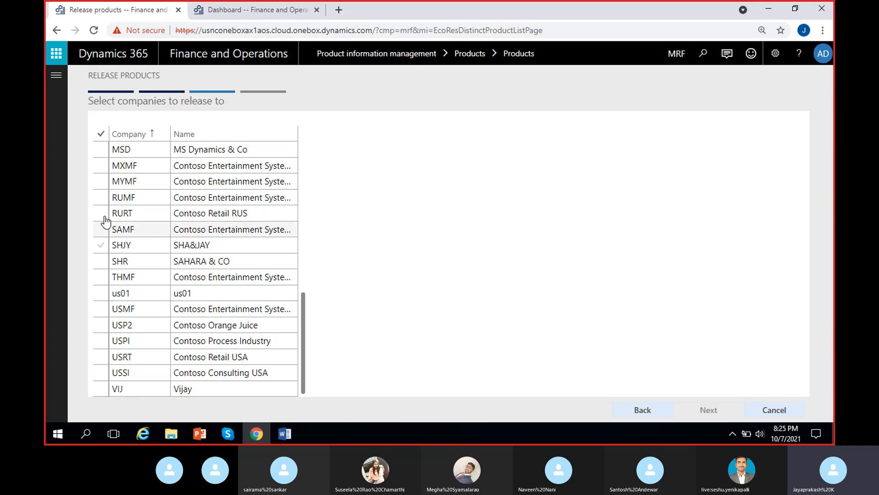
scroll(104, 221, "up", 7)
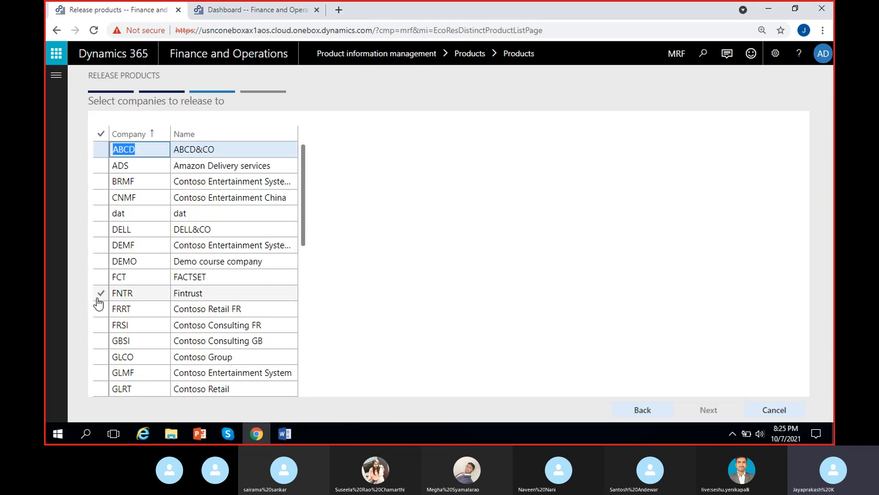
scroll(98, 302, "down", 5)
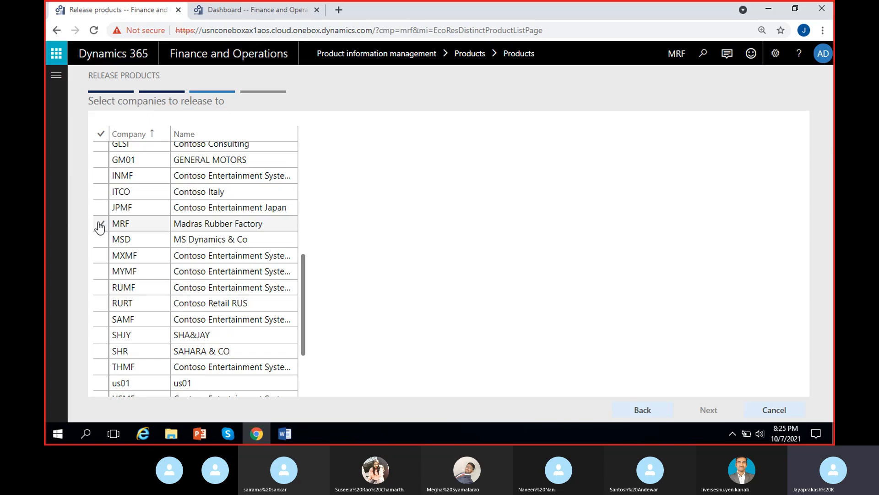
left_click(138, 229)
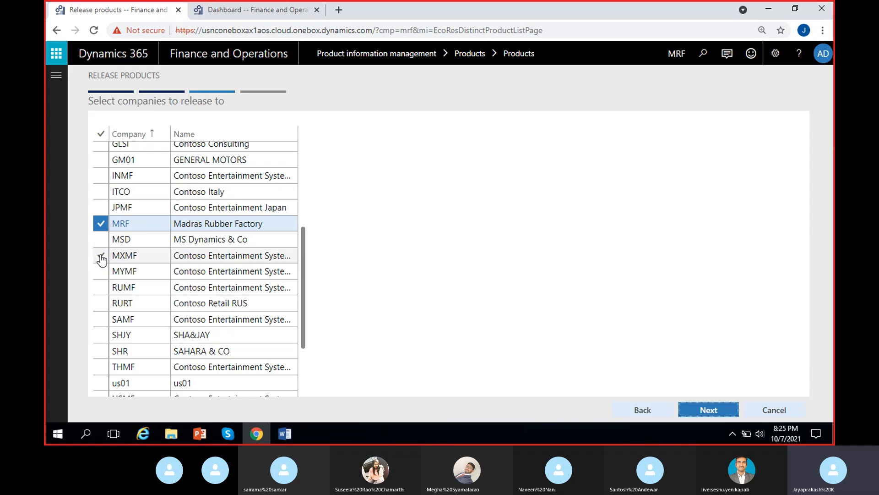
Add company MSD to the release targets as a trial, and reduce the selection to MRF only.
scroll(95, 200, "up", 4)
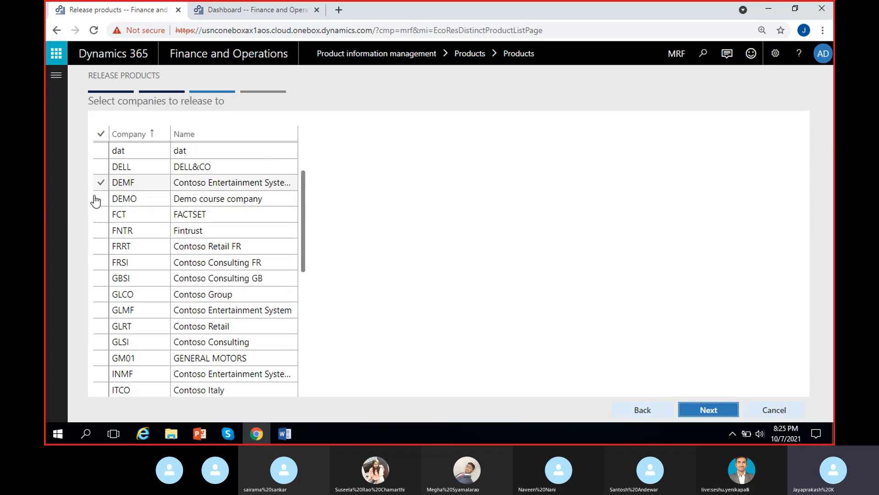
scroll(103, 253, "down", 5)
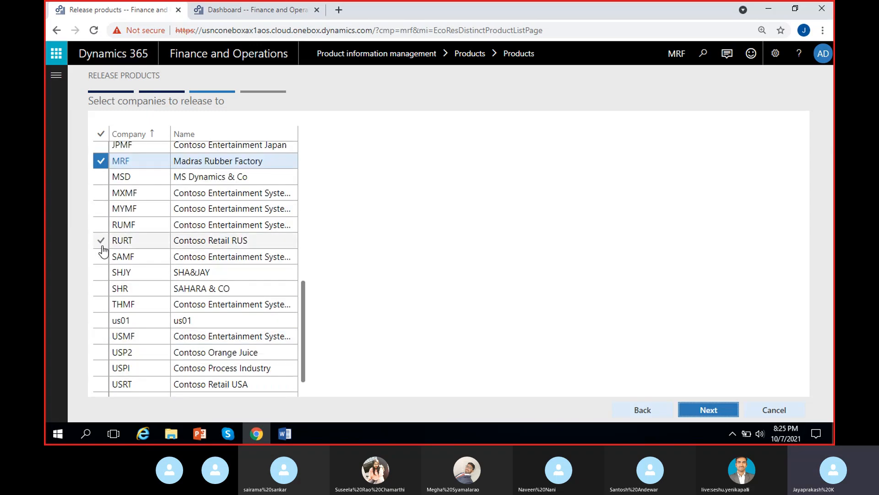
left_click(102, 178)
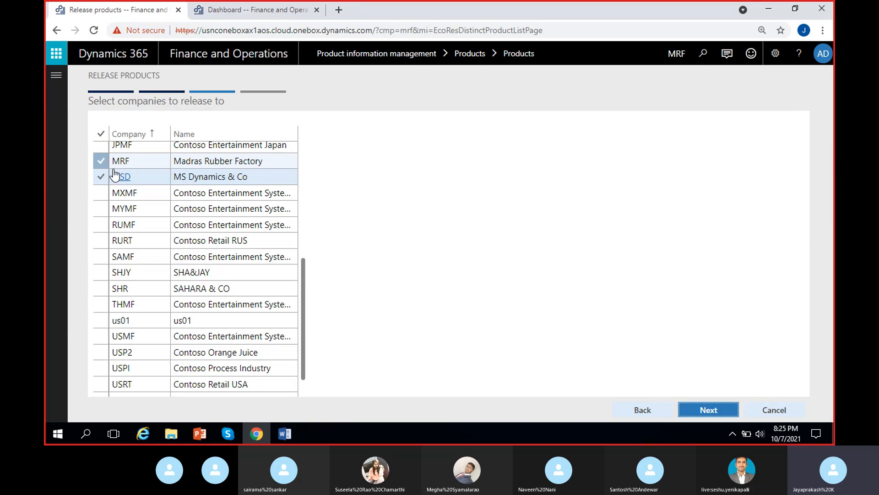
left_click(215, 160)
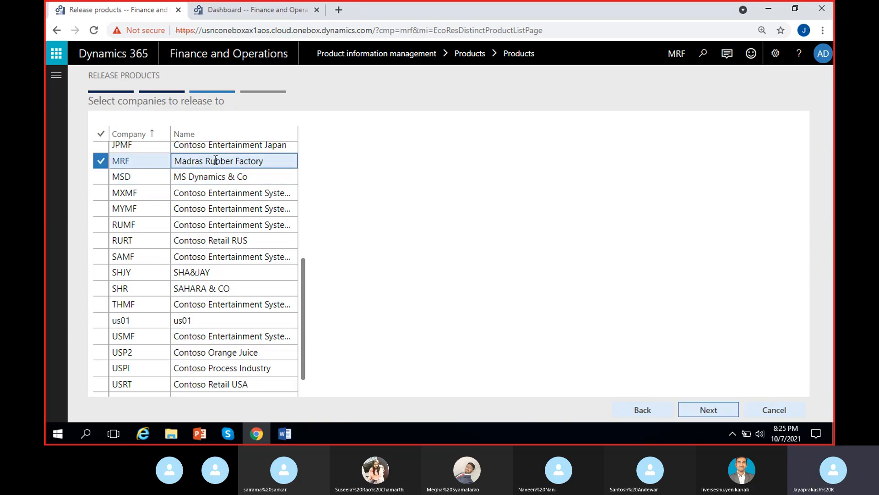
Review the release summary, finish releasing the two products, and check the message in the Action center.
left_click(695, 410)
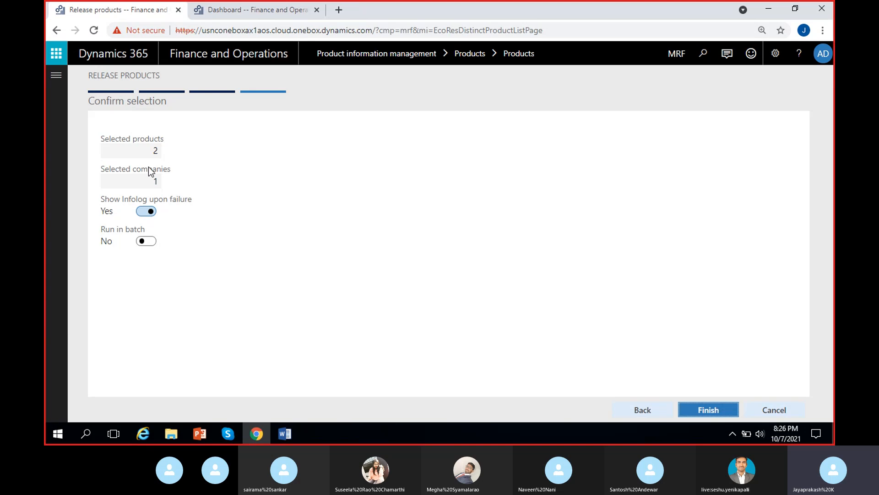
left_click(146, 150)
key("Tab")
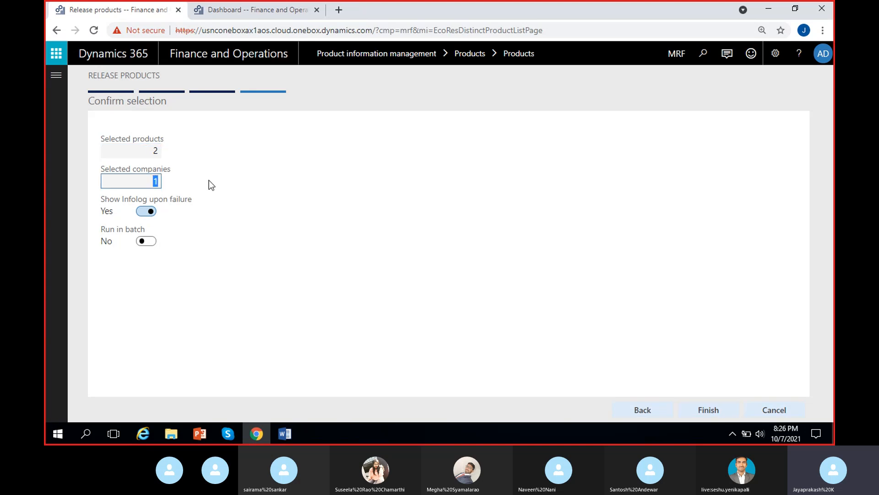
left_click(264, 295)
left_click(709, 411)
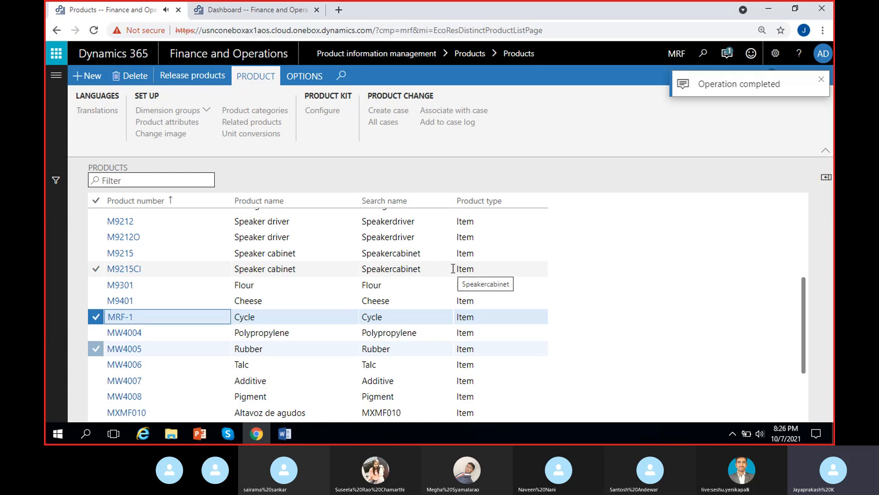
left_click(726, 57)
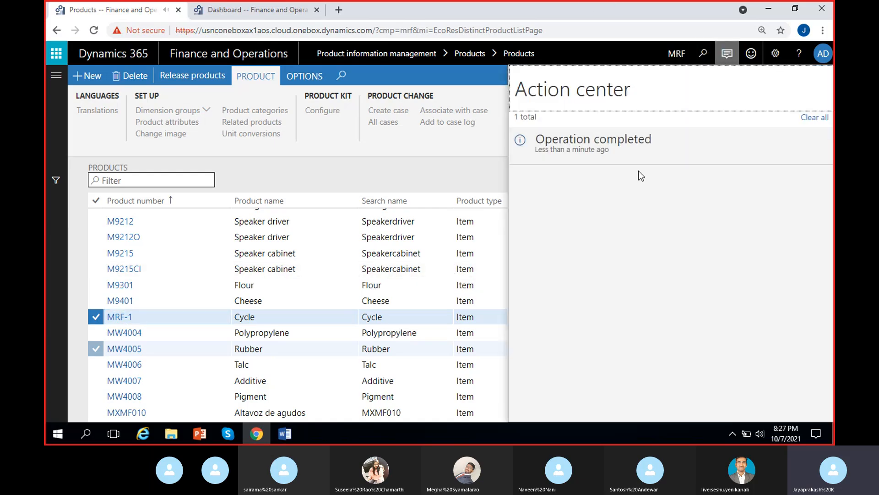
left_click(442, 165)
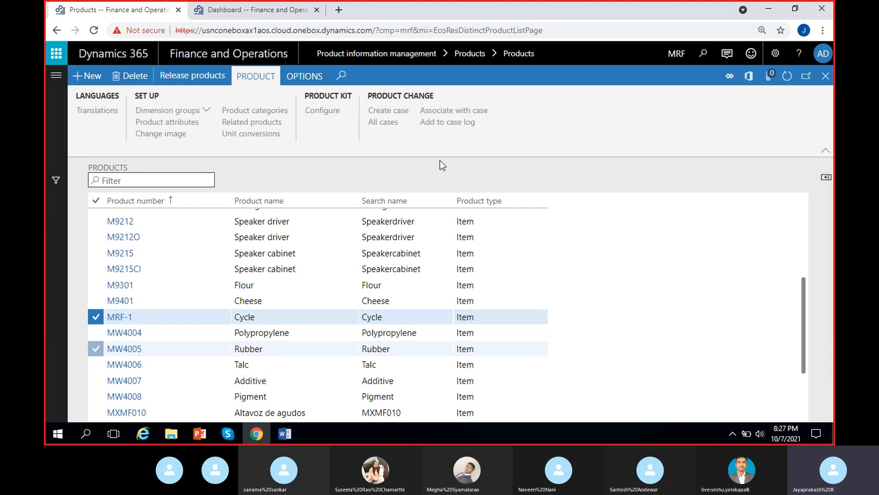
Leave the Products list and open Released products in the Product information management module.
left_click(831, 82)
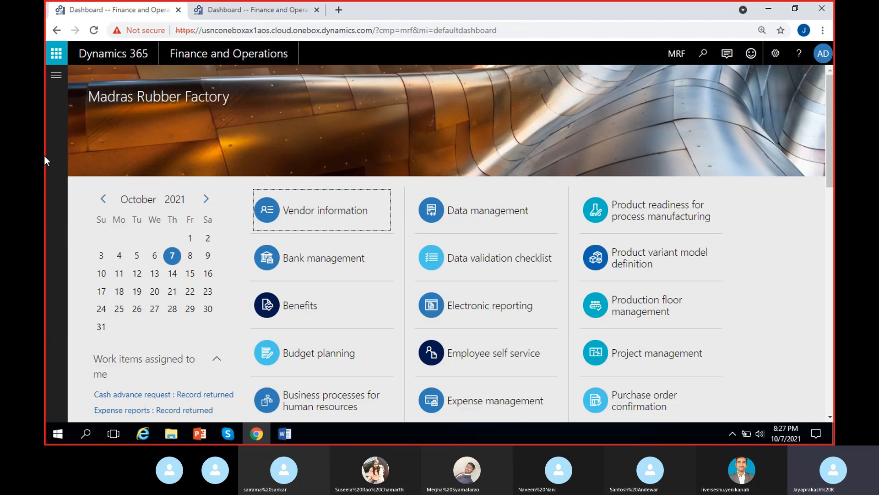
left_click(65, 77)
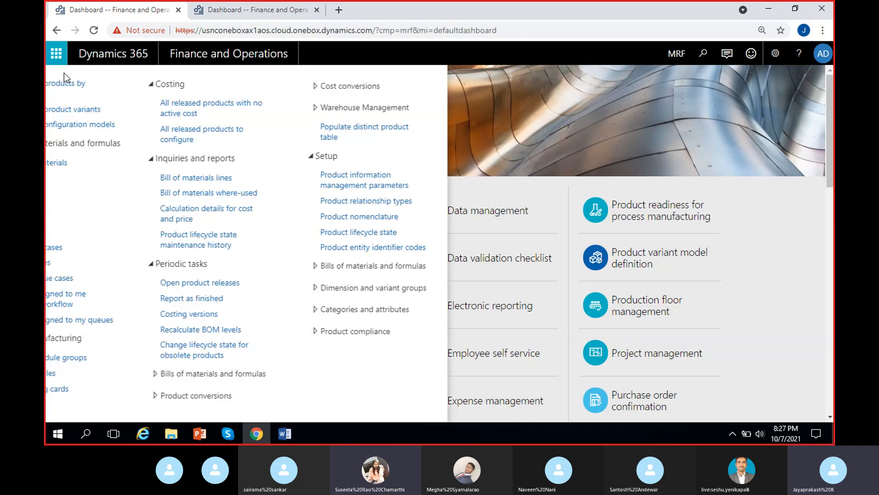
scroll(158, 359, "down", 3)
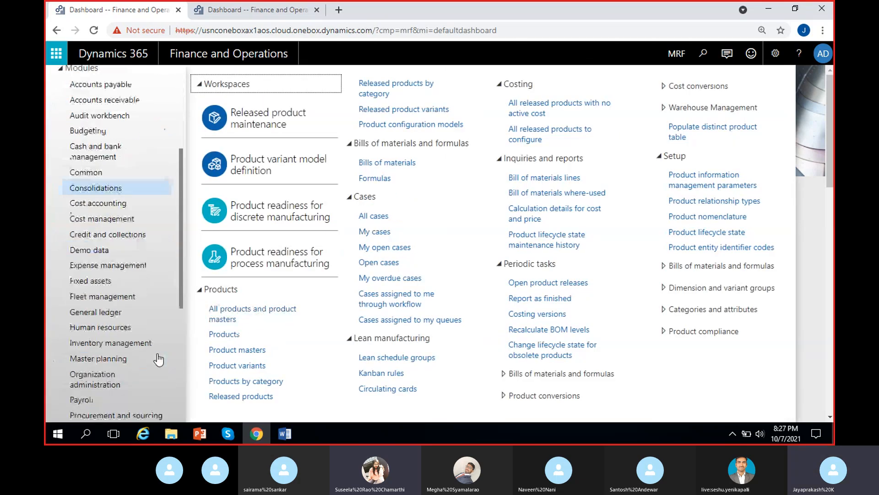
scroll(91, 226, "down", 3)
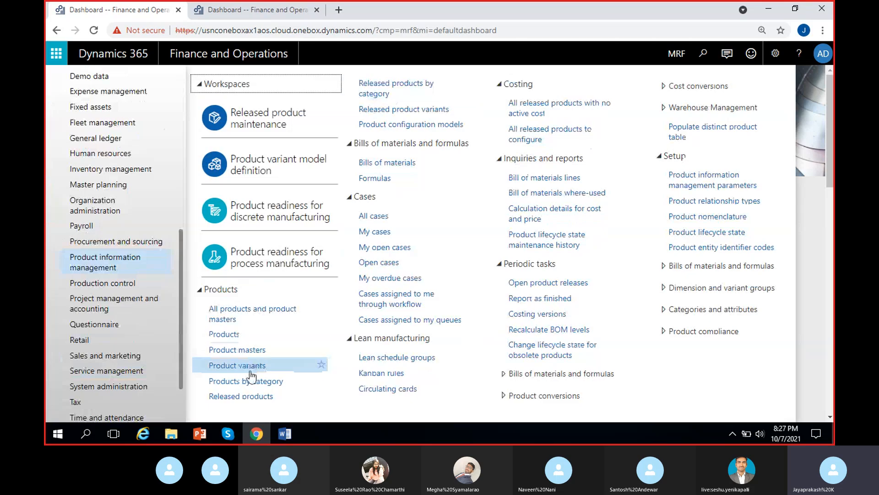
left_click(236, 398)
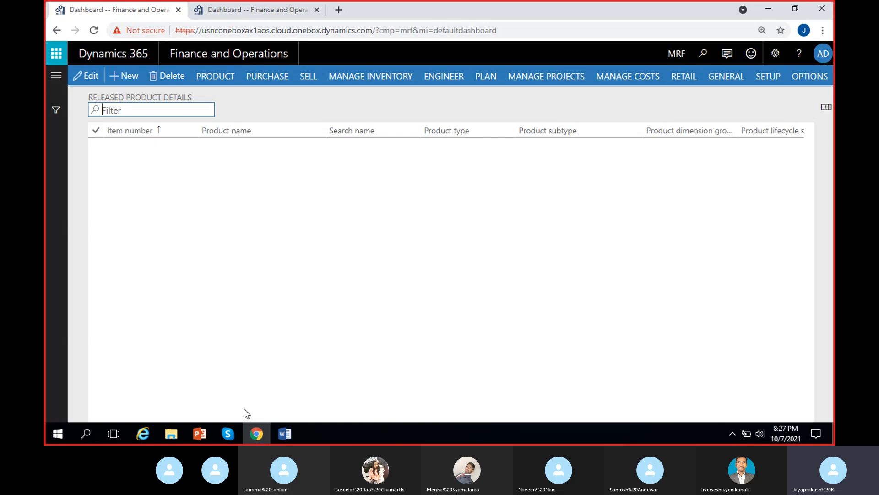
left_click(171, 264)
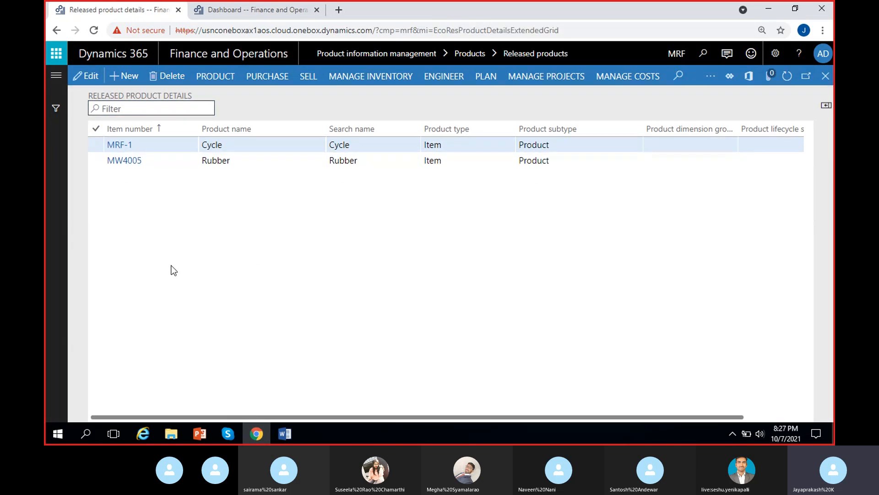
Open the released product details of MW4005 Rubber and check its storage dimension group field.
scroll(251, 252, "right", 2)
scroll(251, 256, "left", 2)
left_click(224, 161)
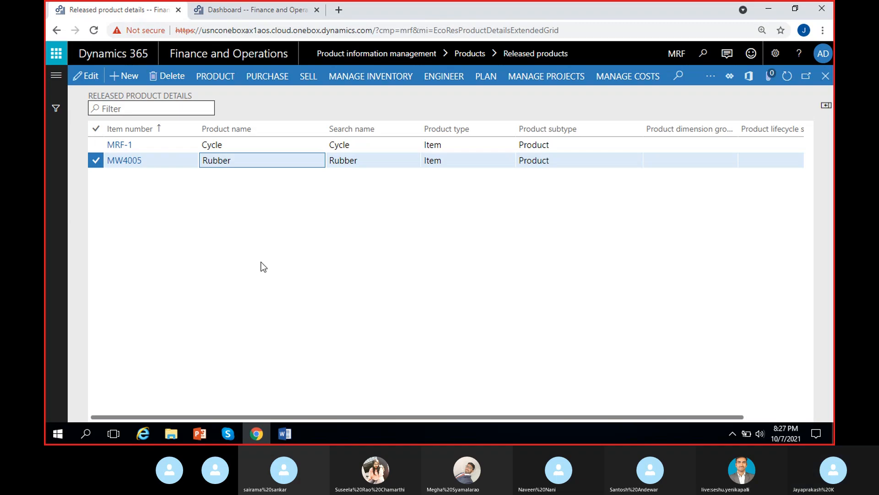
left_click(119, 162)
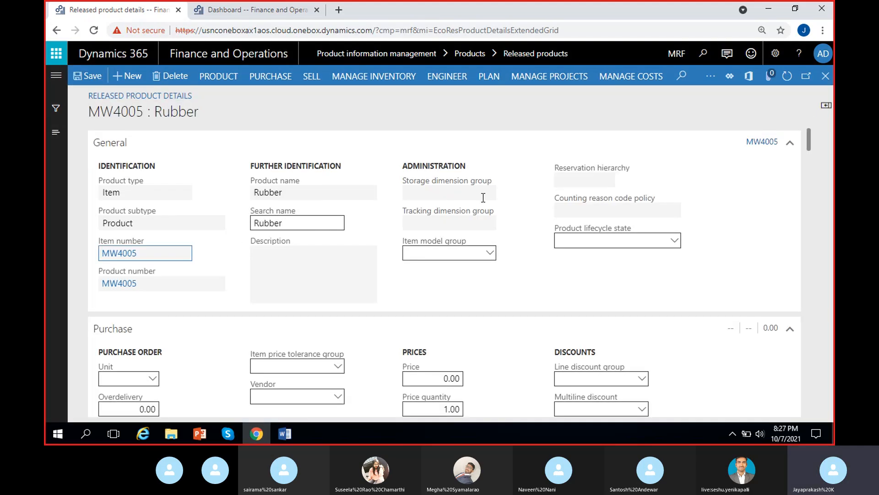
left_click(433, 193)
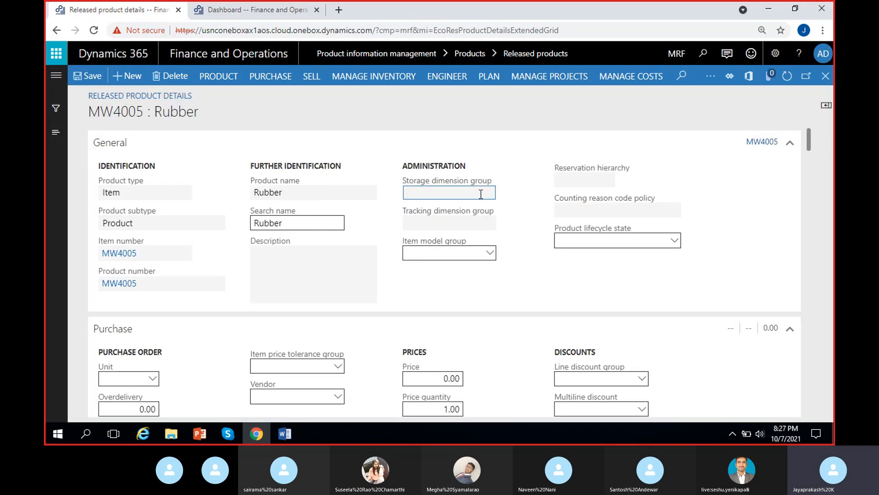
Assign storage dimension group SiteWH and tracking dimension group None to the released product MW4005 Rubber.
left_click(216, 78)
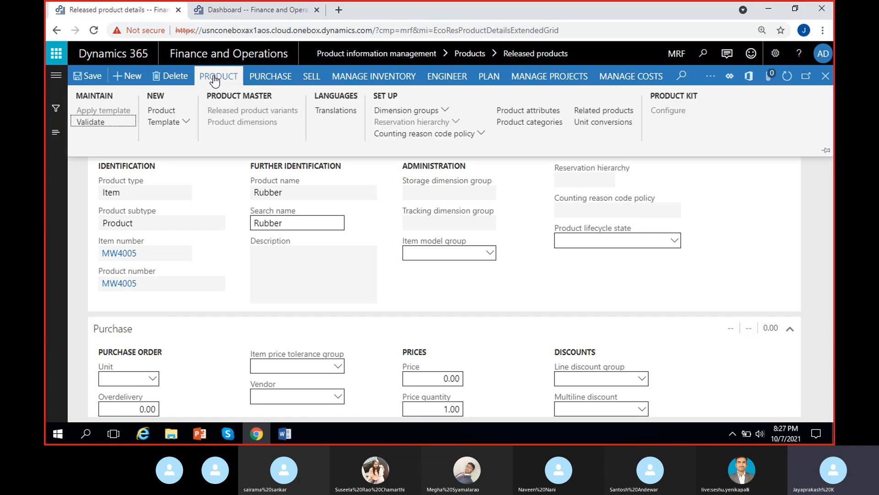
left_click(414, 111)
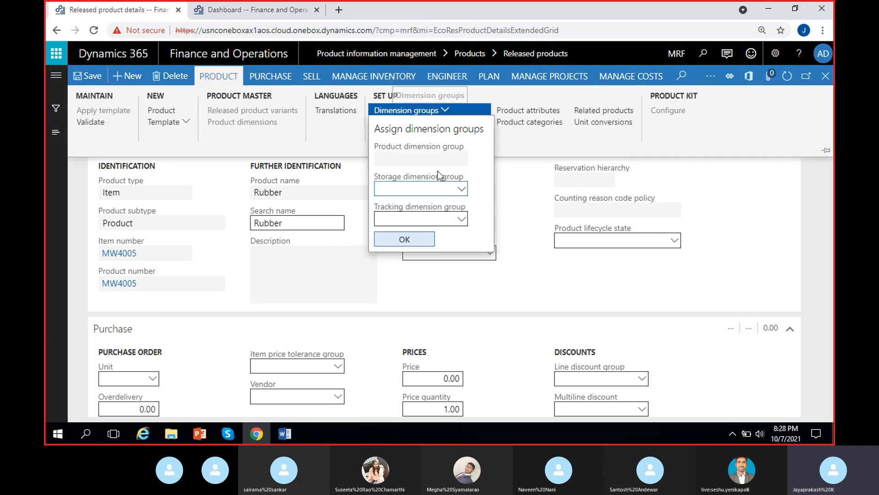
left_click(460, 189)
left_click(441, 237)
left_click(461, 220)
left_click(461, 221)
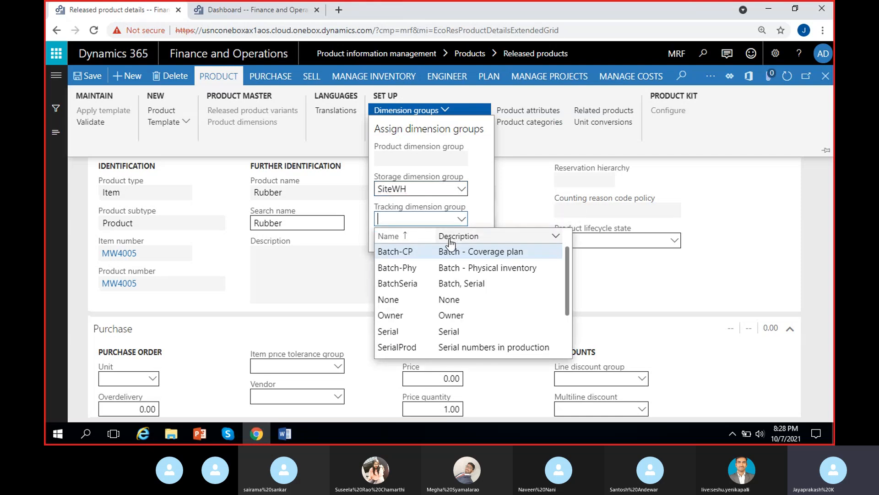
left_click(403, 298)
left_click(401, 242)
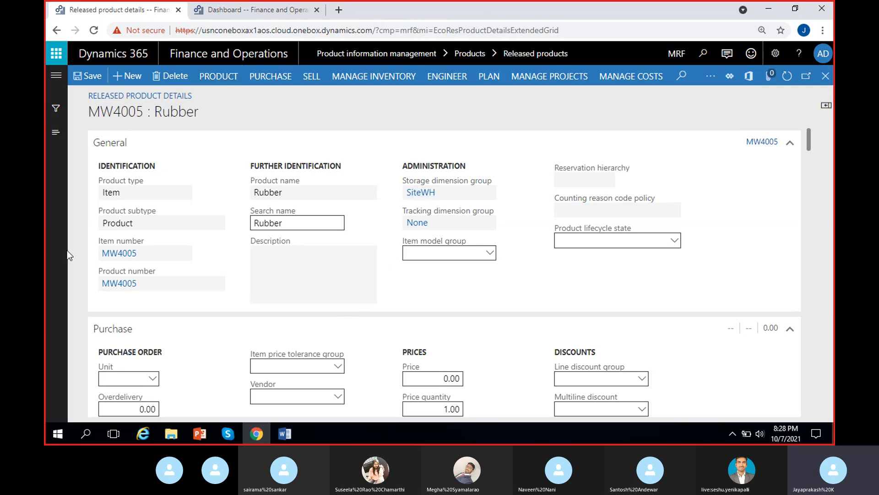
Return to the released products list, reopen MW4005 Rubber to check its dimension groups, and go back to the list.
left_click(826, 76)
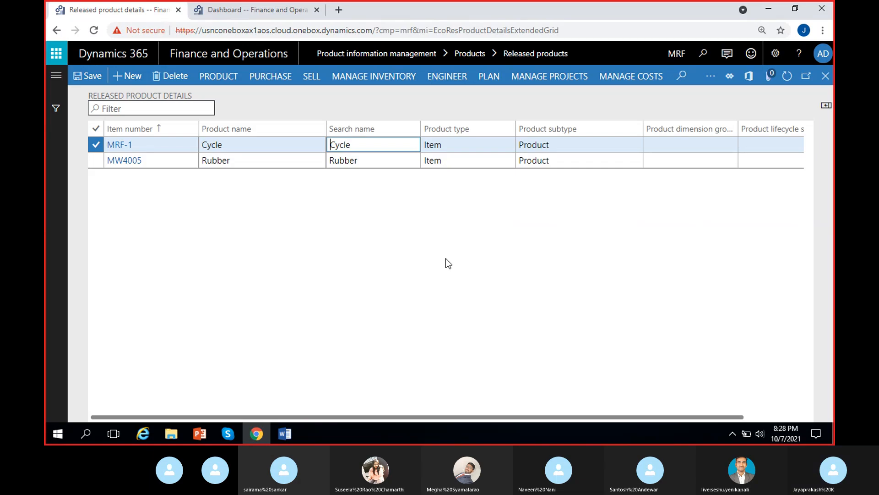
left_click(458, 159)
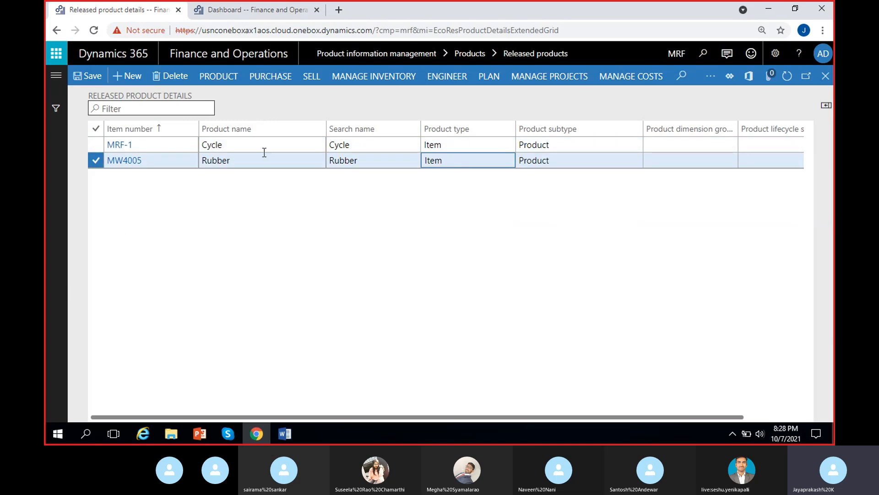
left_click(219, 81)
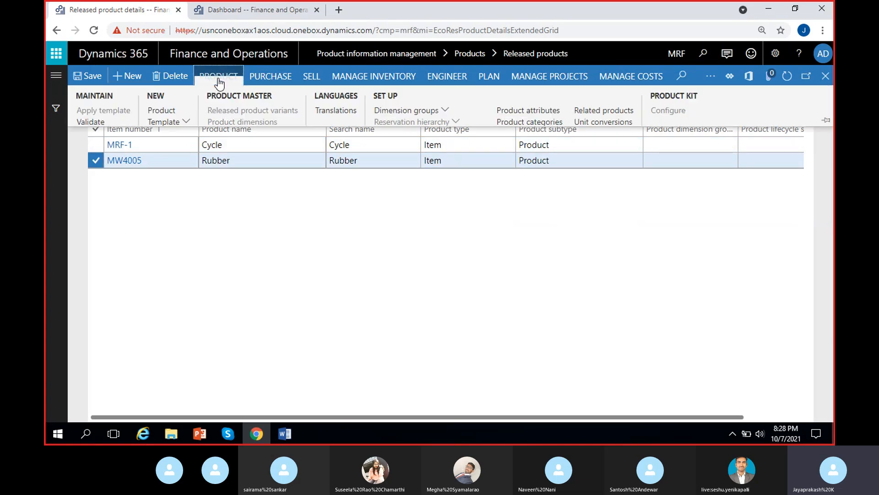
left_click(243, 213)
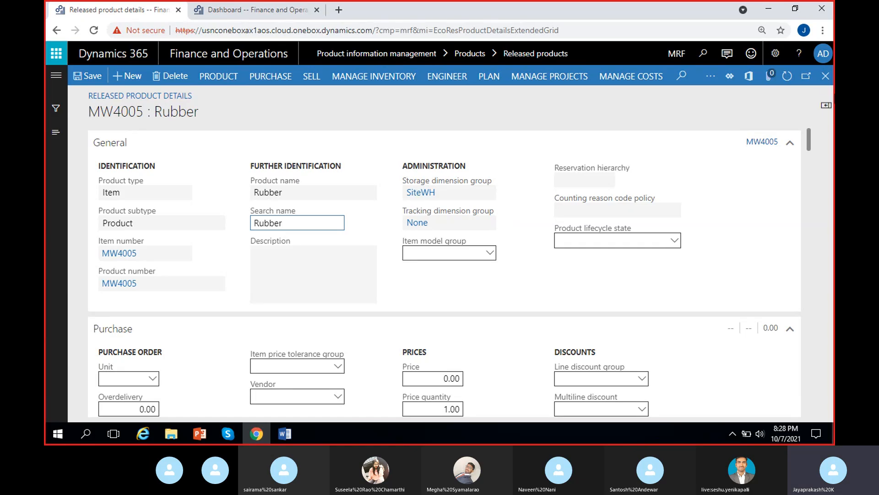
left_click(826, 81)
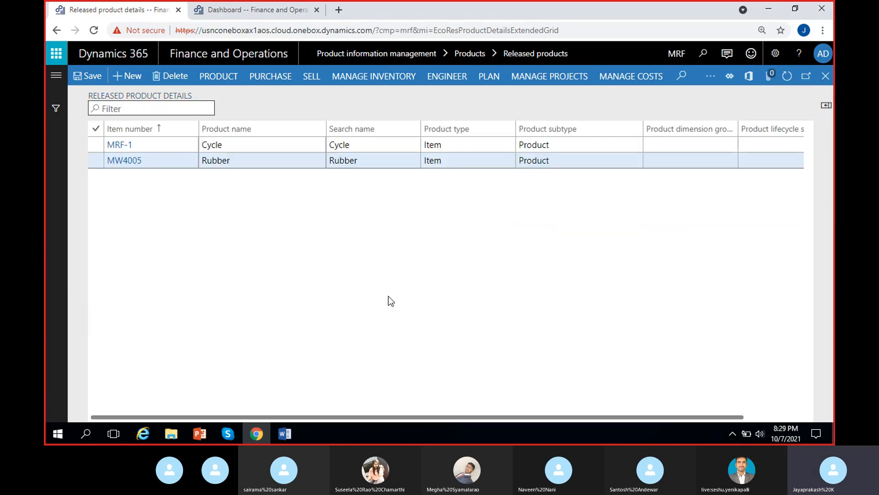
Open Product masters and start a new product with type Item and subtype Product master.
left_click(56, 77)
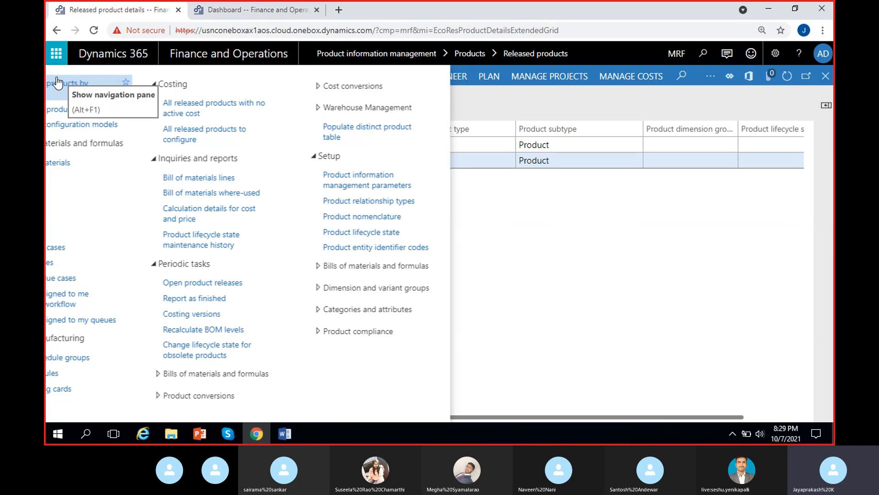
left_click(199, 339)
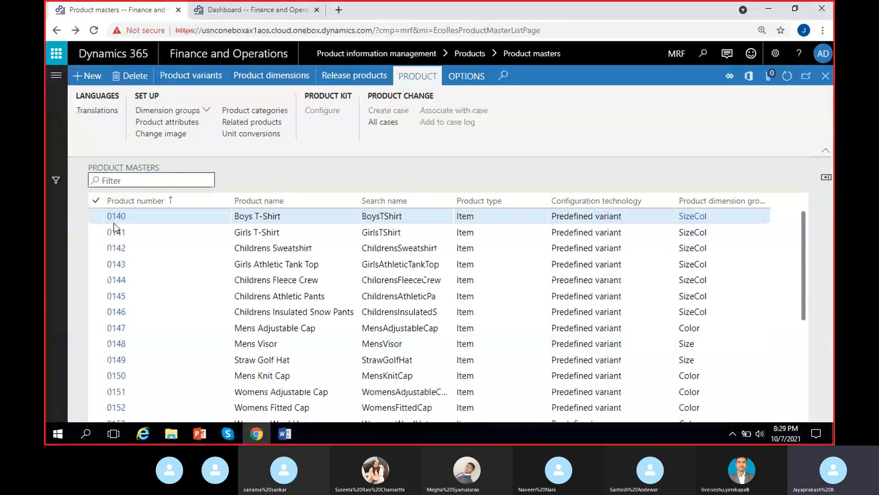
key("alt+n")
left_click(550, 103)
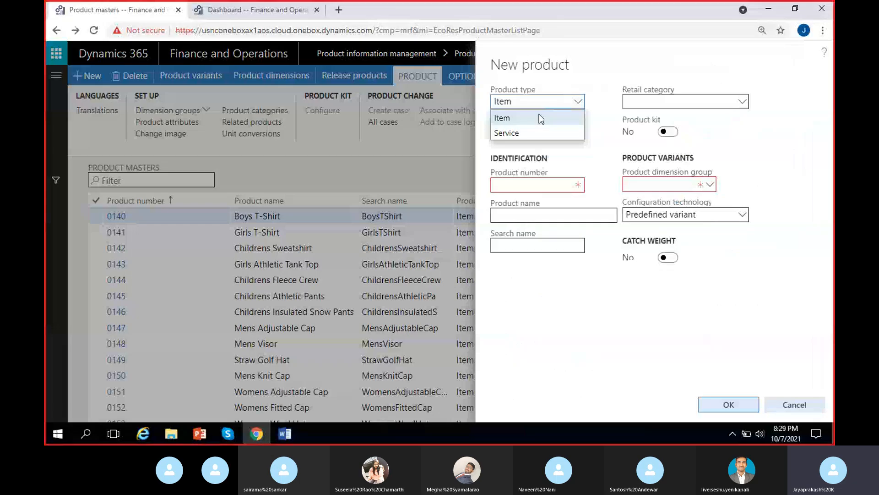
left_click(541, 117)
left_click(547, 132)
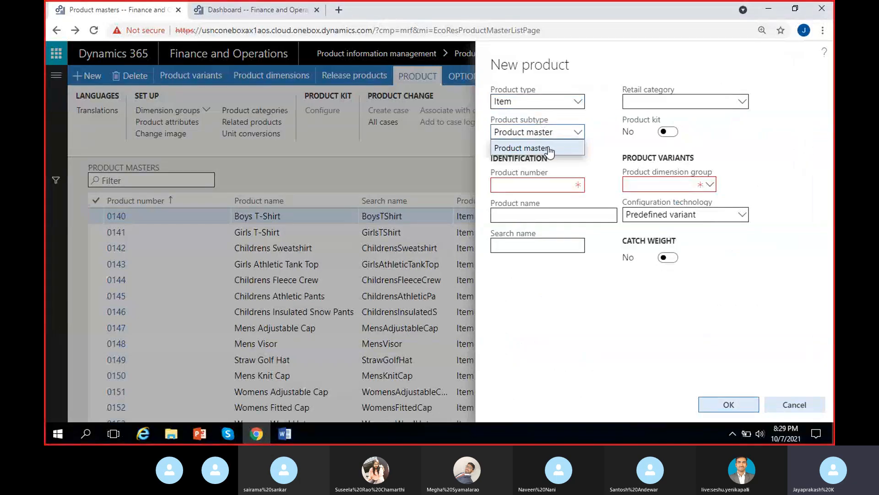
left_click(548, 147)
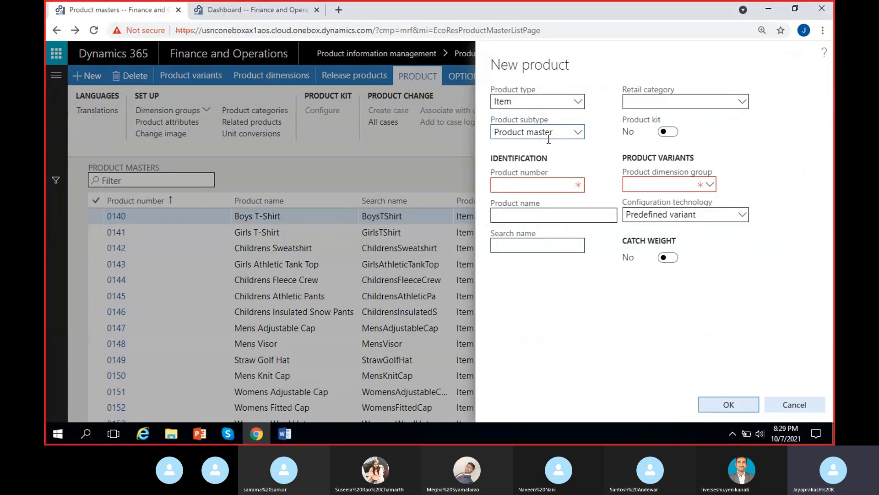
Enter MRF-2 as the product number and Iphone12Mini as the product name.
left_click(547, 184)
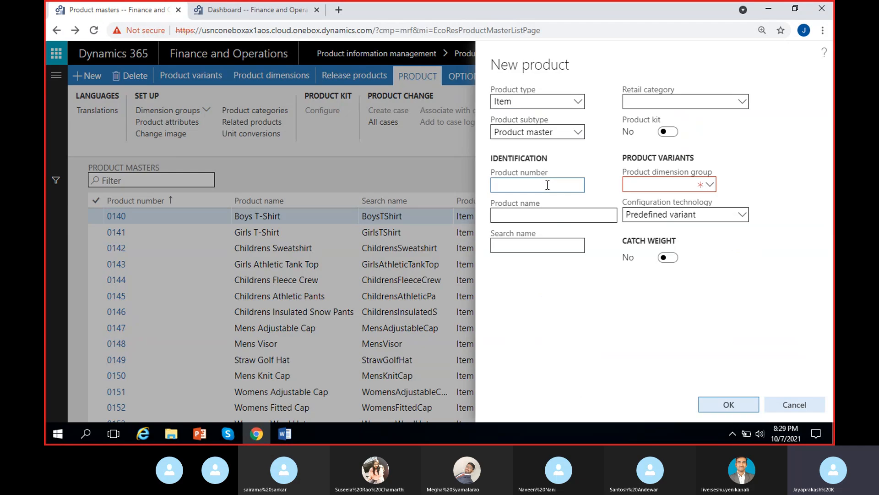
type("MRF-2")
left_click(568, 212)
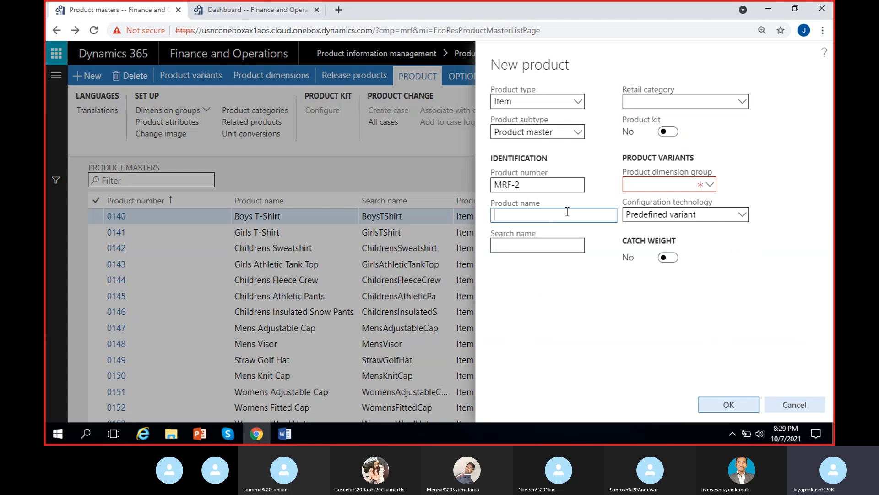
type("Iphone")
type("12")
type("Mn")
type("ini")
left_click(574, 265)
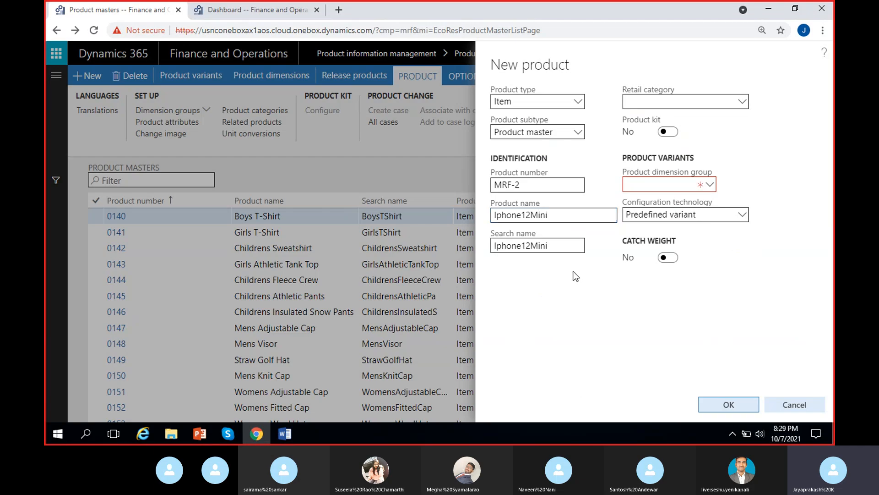
Set the retail category to Mobile phones, found under Electronics and Phones.
left_click(742, 101)
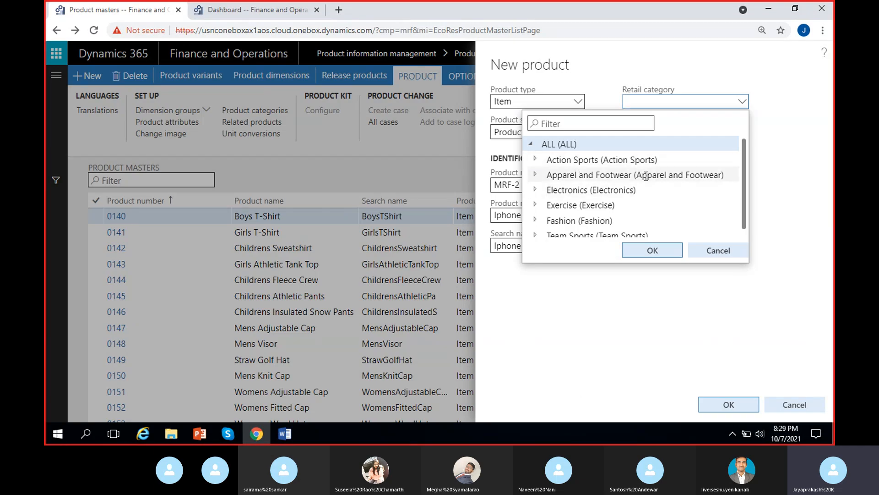
left_click_drag(745, 165, 743, 187)
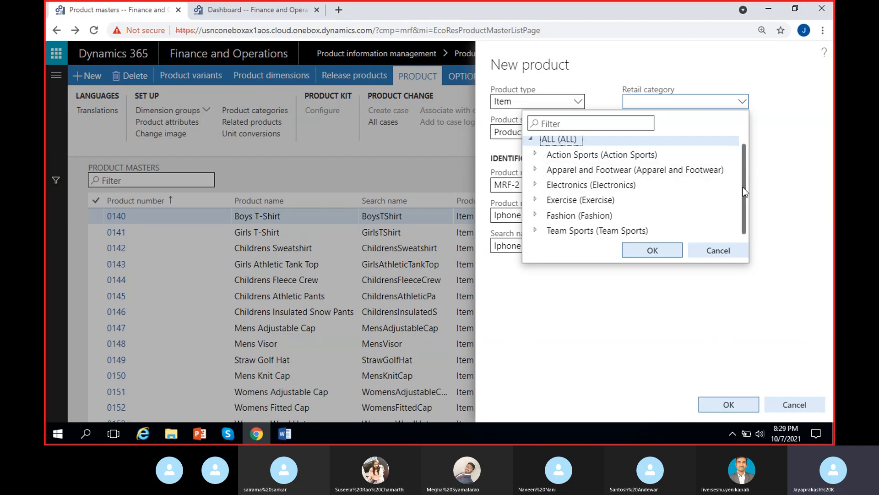
left_click(535, 186)
left_click_drag(745, 150, 743, 185)
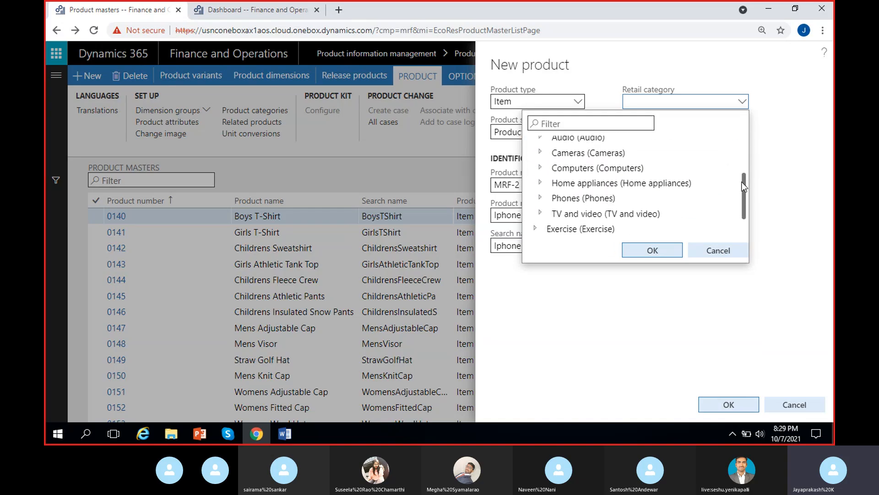
left_click(603, 196)
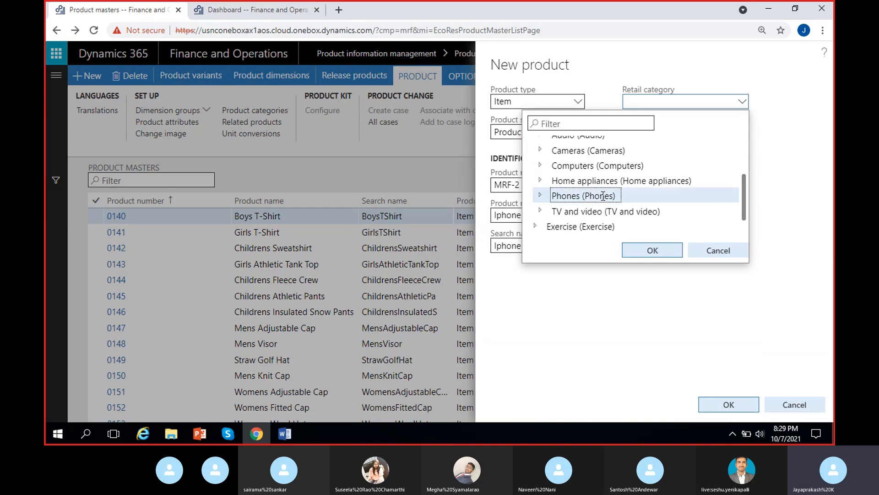
left_click(540, 196)
scroll(691, 207, "down", 1)
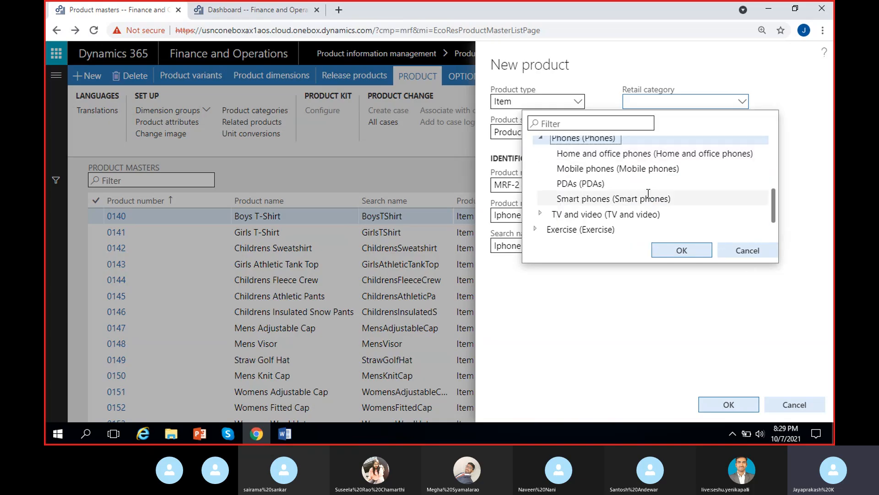
left_click(678, 169)
left_click(683, 258)
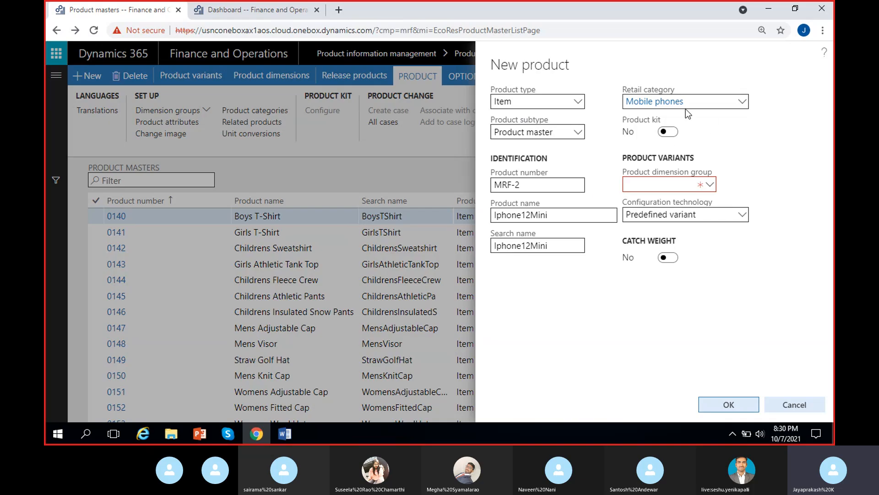
Look through the available product dimension groups for the new product master.
left_click(711, 185)
left_click(710, 185)
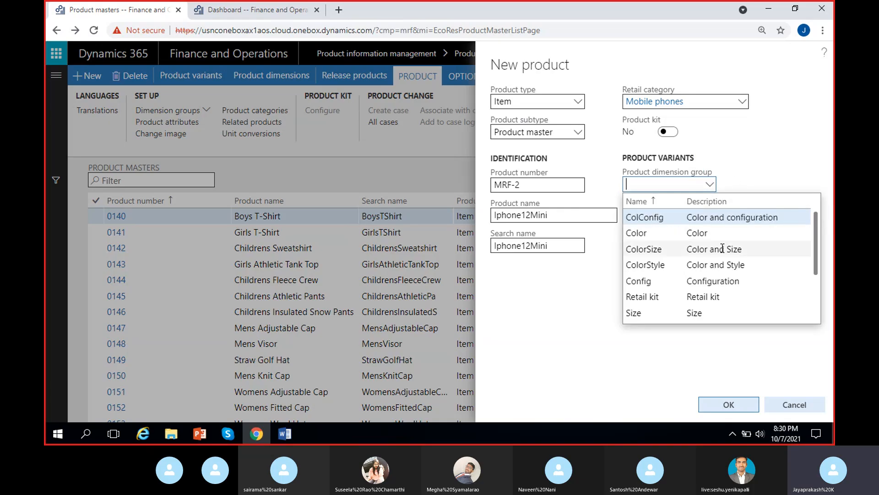
scroll(677, 250, "down", 2)
scroll(677, 249, "up", 2)
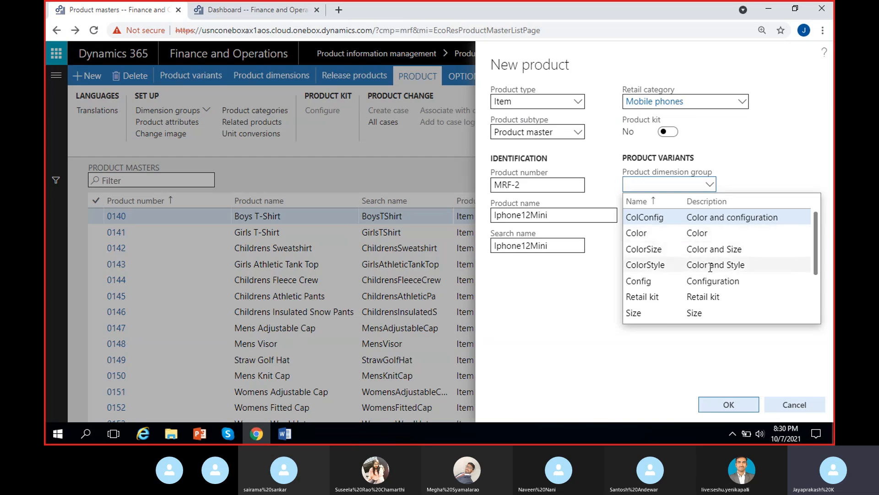
scroll(722, 267, "down", 3)
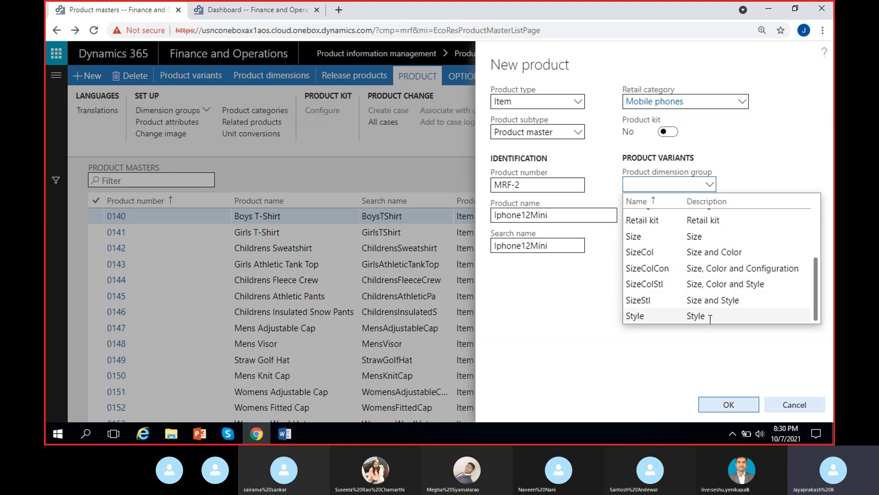
Open the product dimension groups from the field's details and create and save a group with name and description ColStorage.
right_click(710, 185)
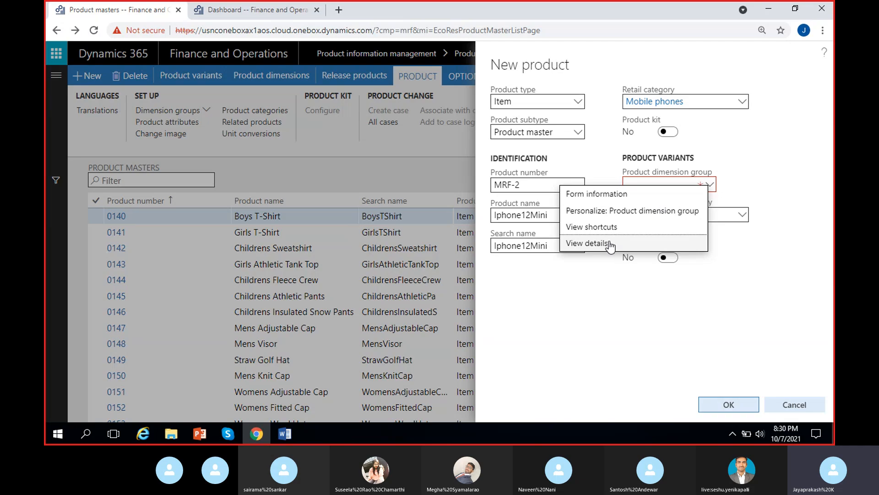
left_click(600, 317)
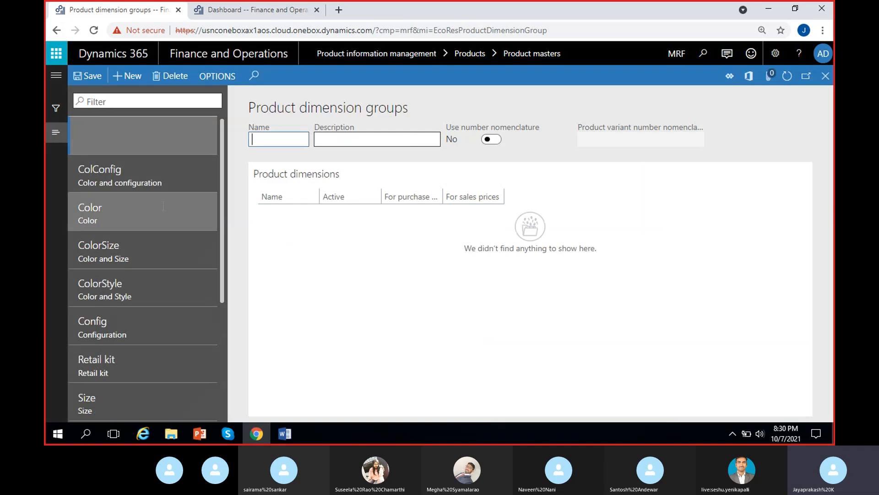
type("C")
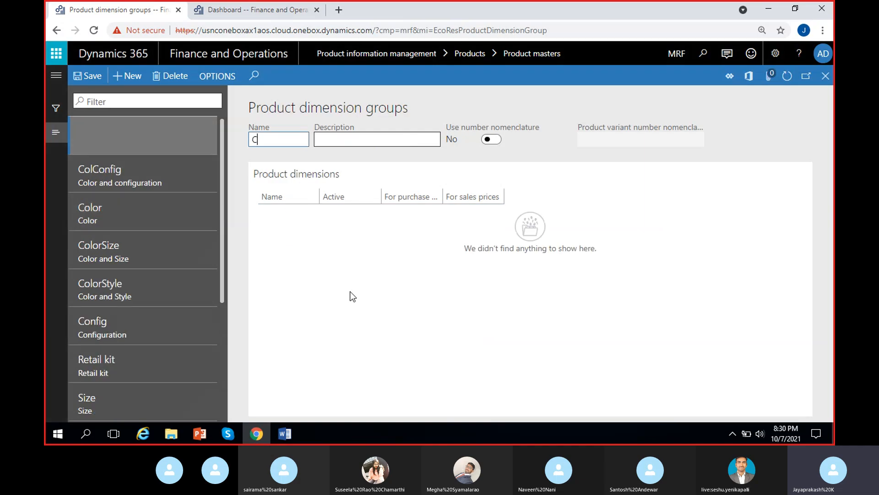
type("olStor")
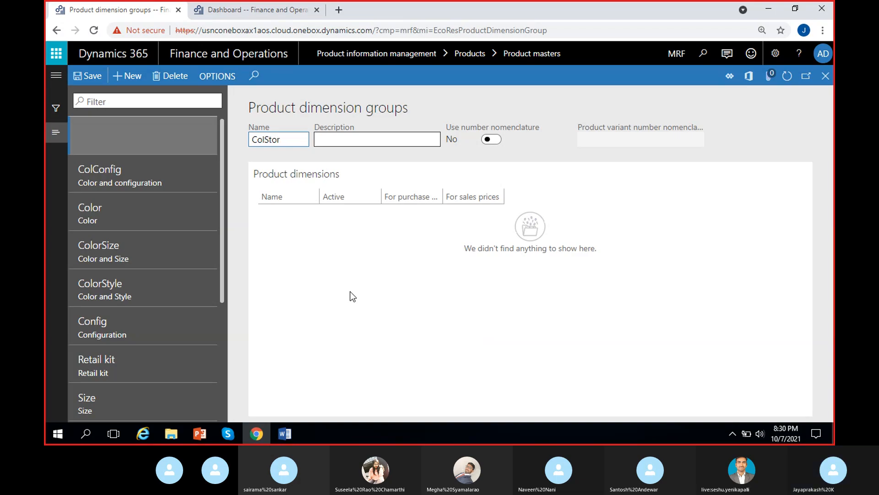
type("age")
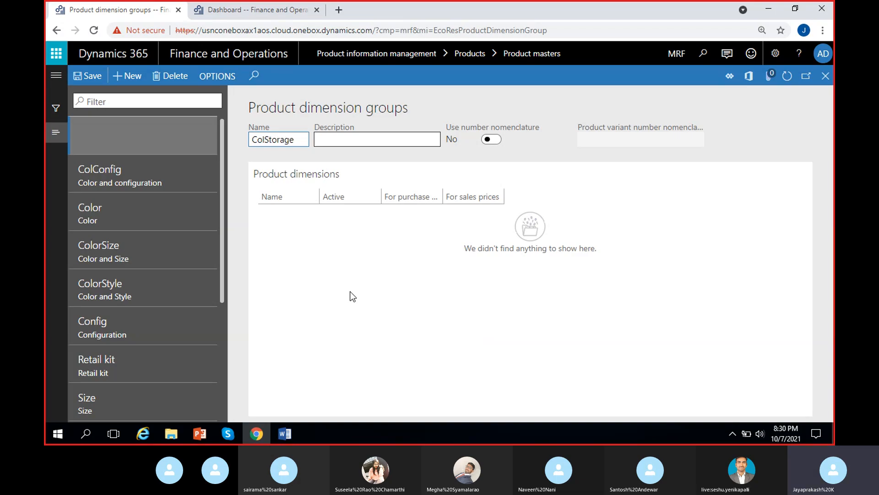
left_click(375, 139)
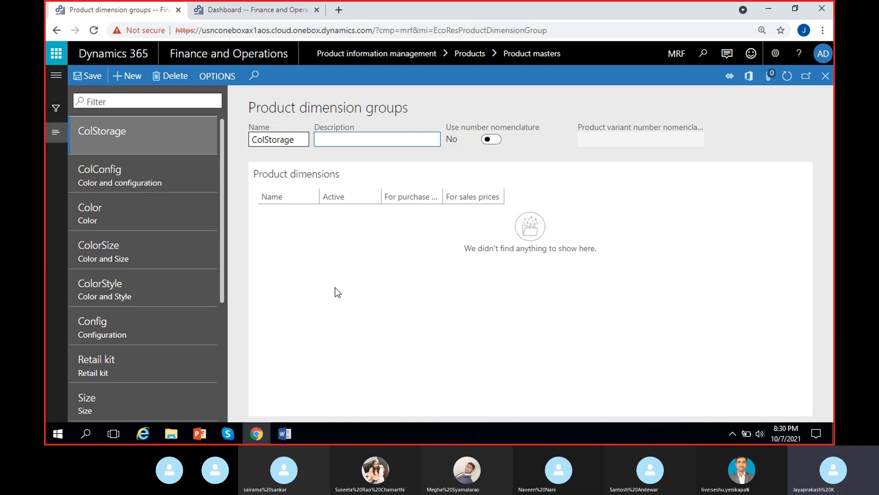
type("ColStorage")
left_click(347, 269)
left_click(84, 79)
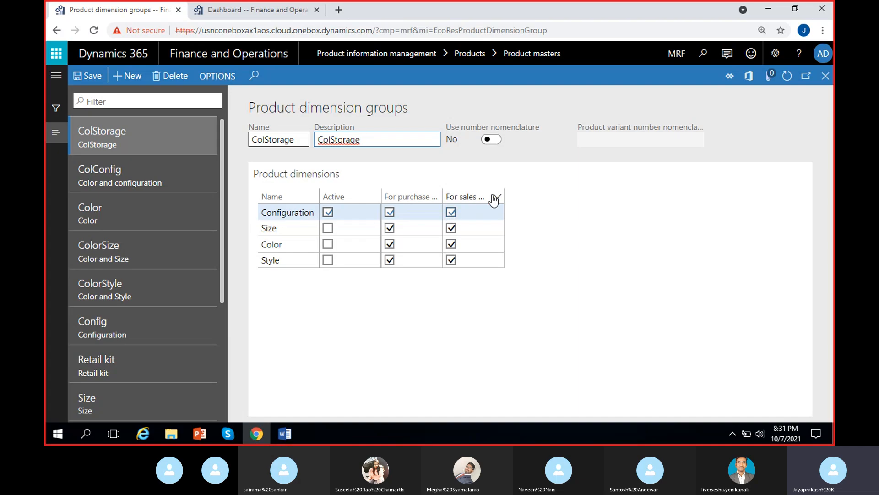
In the ColStorage group, clear the purchase and sales price options for Size and Style, activate Color, and save the group.
left_click(390, 229)
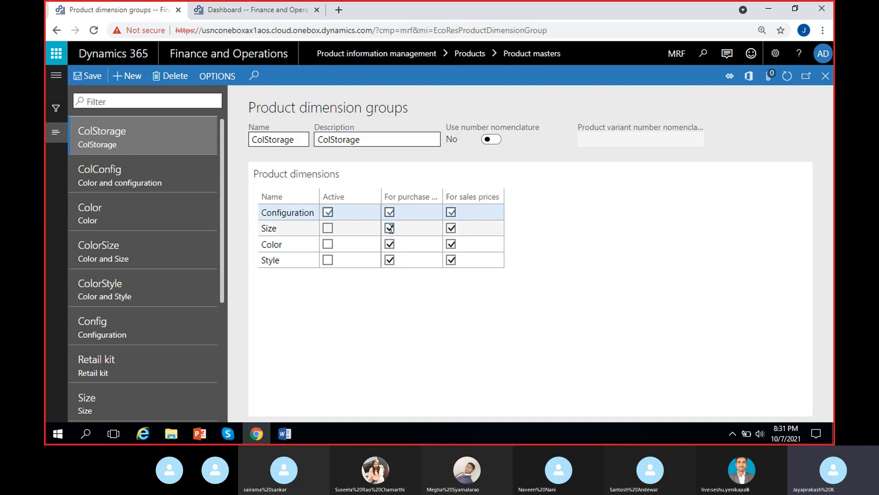
left_click(391, 229)
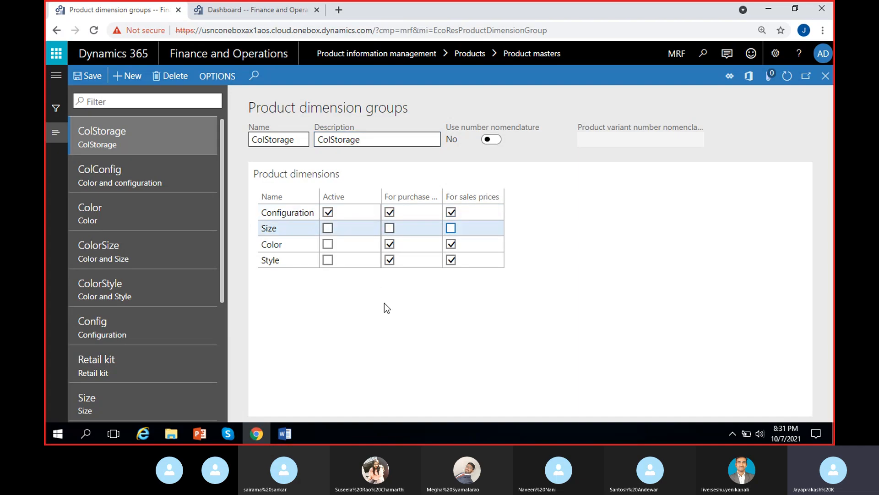
left_click(390, 260)
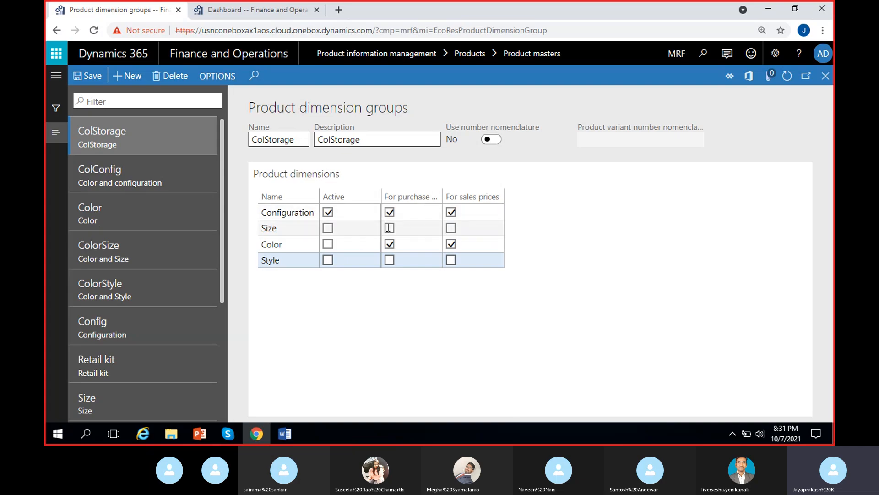
left_click(328, 245)
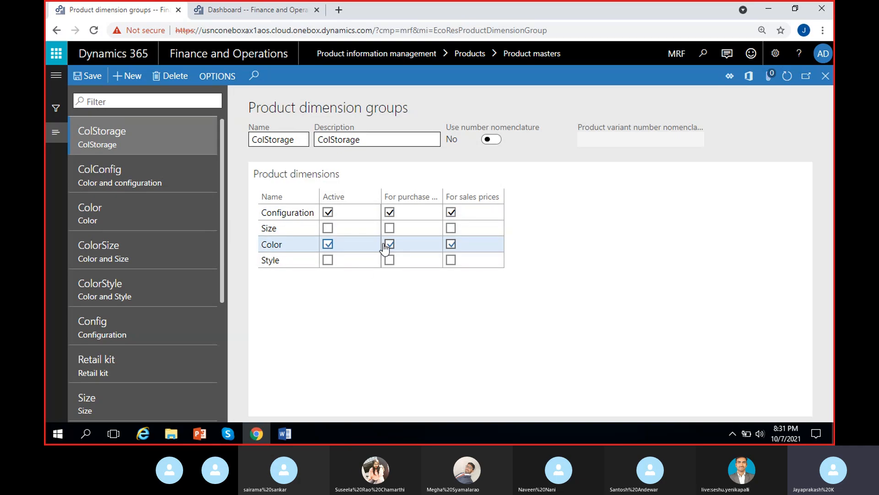
left_click(91, 77)
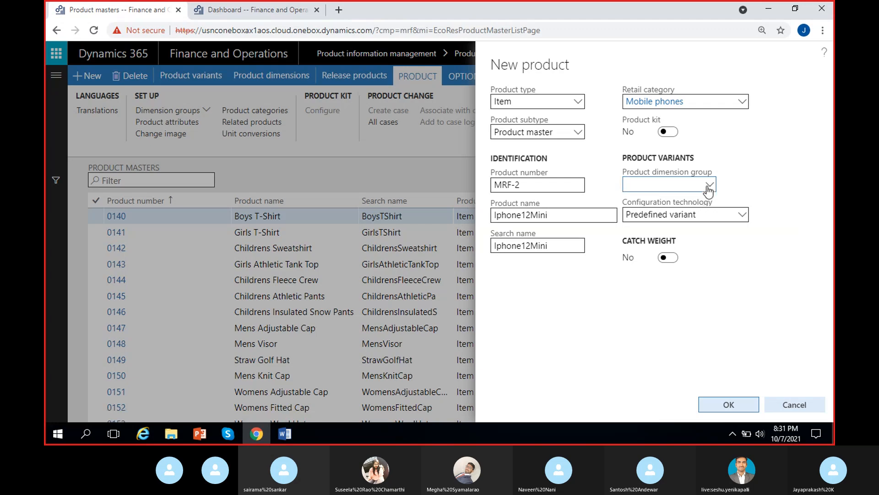
Set the product dimension group to ColStorage and the configuration technology to Predefined variant, and create the product master.
left_click(710, 185)
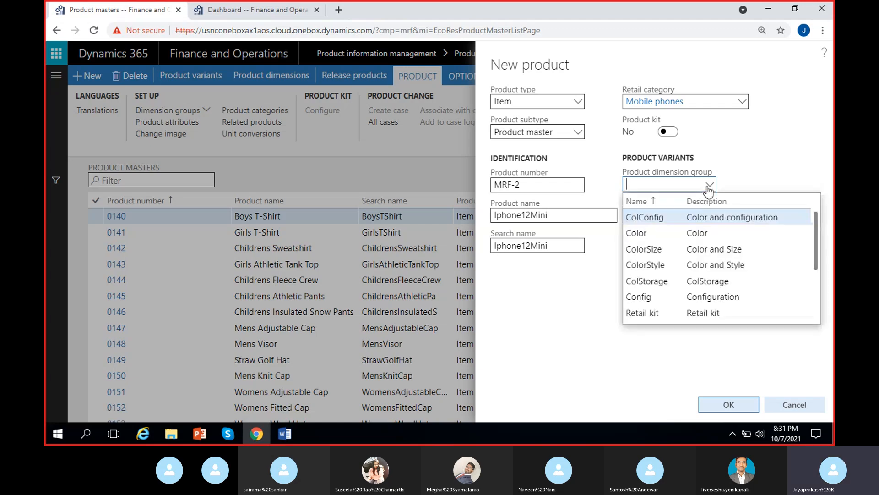
left_click(666, 281)
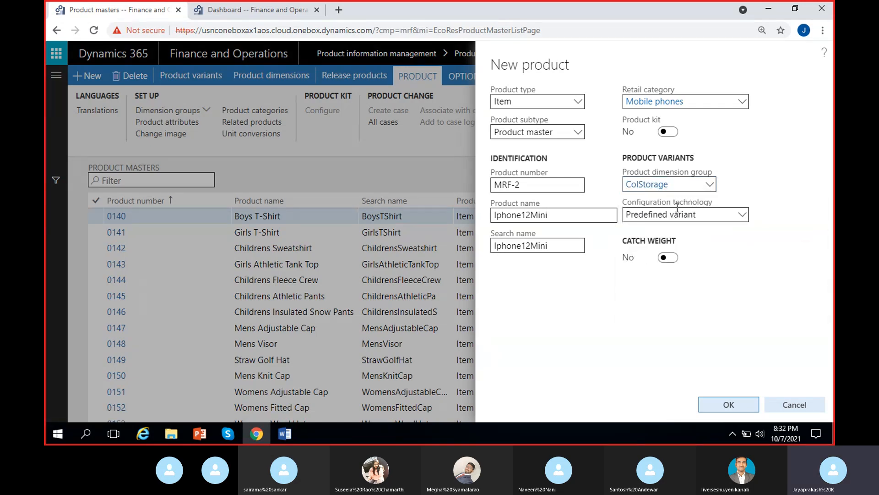
left_click(743, 217)
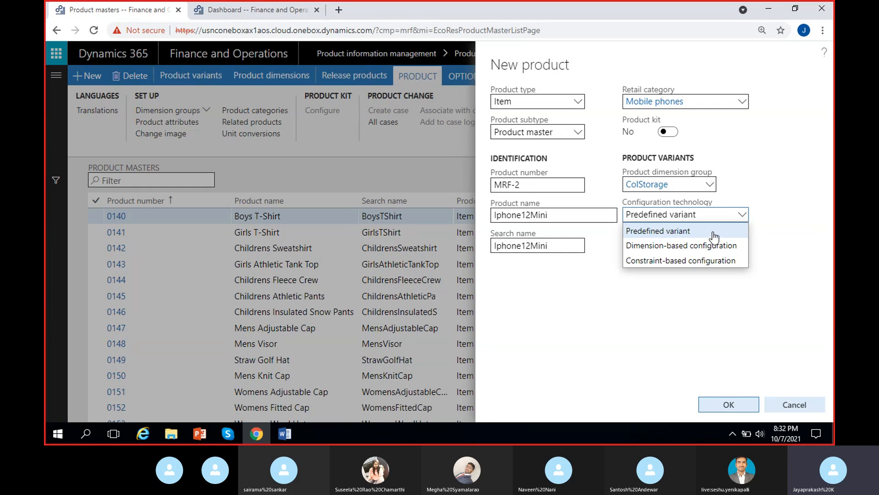
left_click(769, 216)
left_click(742, 218)
left_click(659, 230)
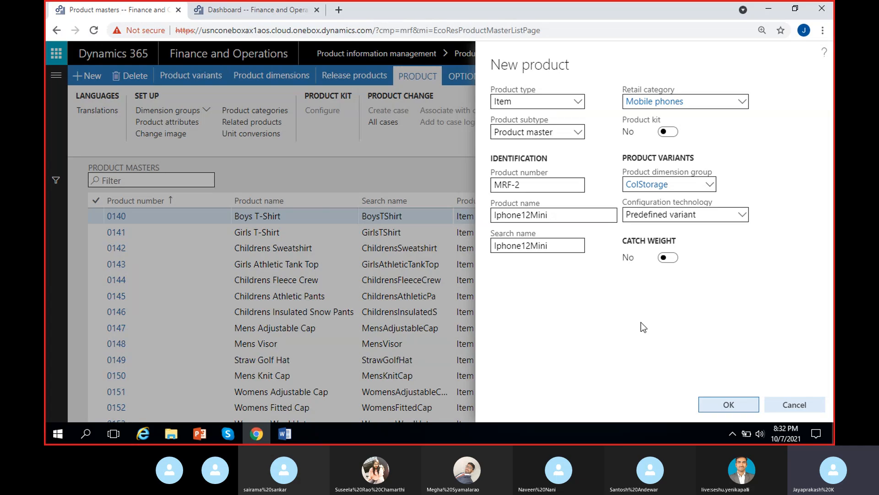
left_click(722, 405)
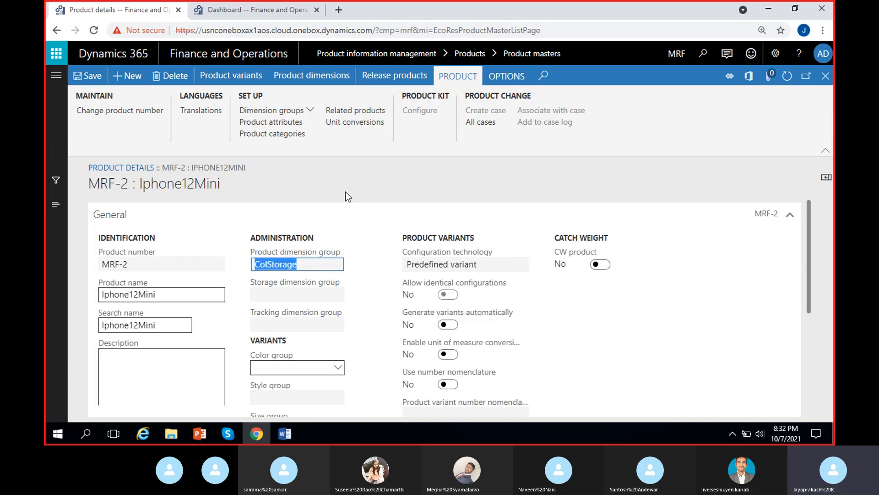
Assign storage dimension group SiteWH and tracking dimension group None to product master MRF-2.
left_click_drag(305, 270, 250, 269)
left_click(248, 267)
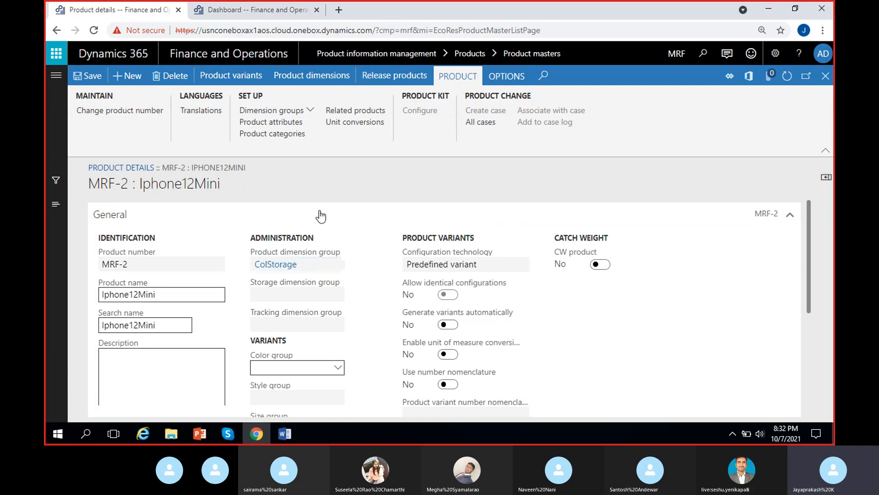
left_click(302, 111)
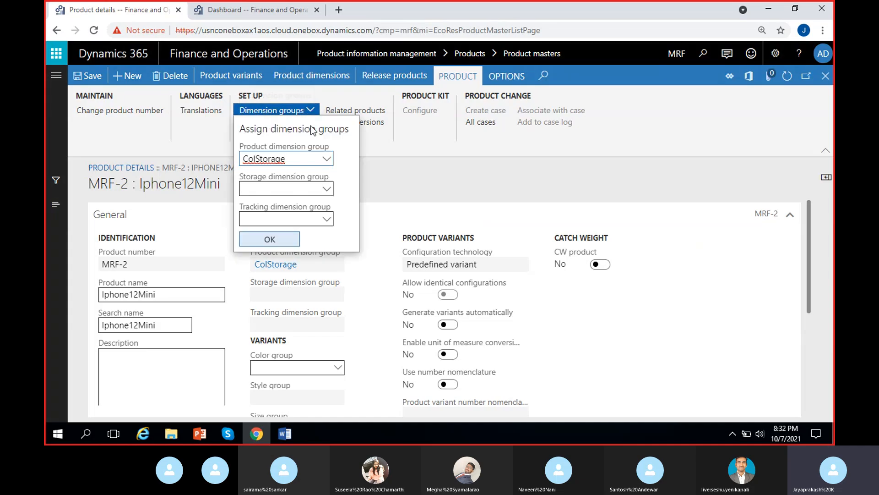
left_click(326, 189)
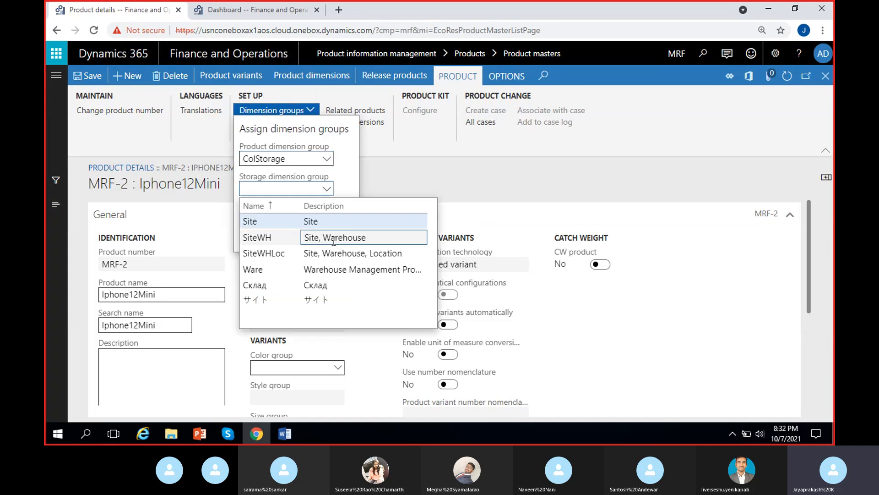
left_click(329, 238)
left_click(326, 219)
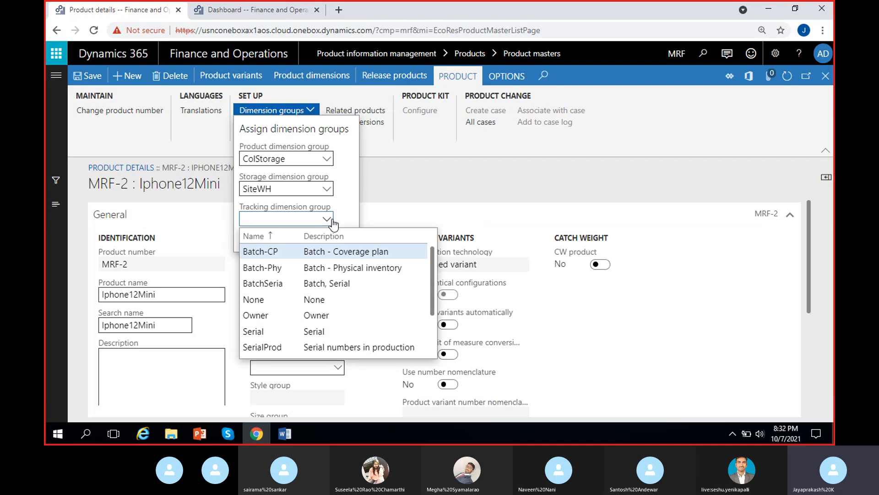
left_click(314, 301)
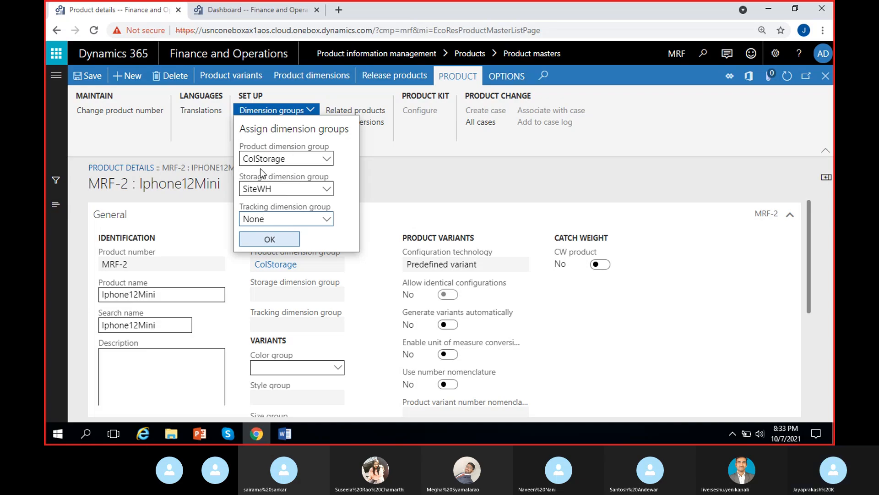
left_click(292, 238)
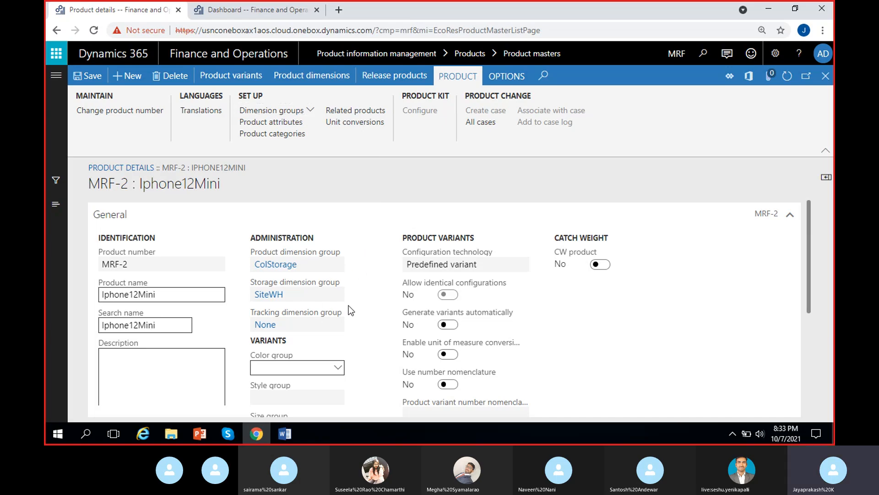
Examine the Configurations and Colors pages of MRF-2's product dimensions and return to the product details.
scroll(356, 300, "down", 2)
scroll(357, 300, "up", 2)
left_click(305, 81)
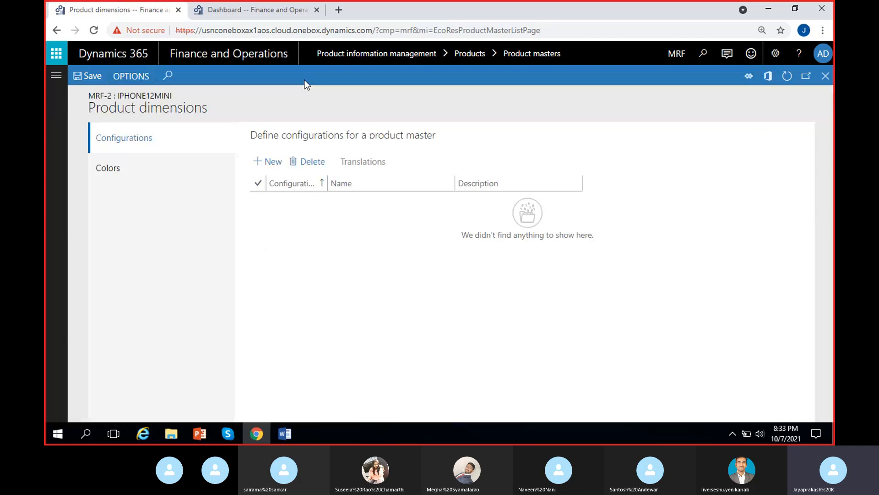
left_click(168, 172)
left_click(164, 145)
left_click(825, 76)
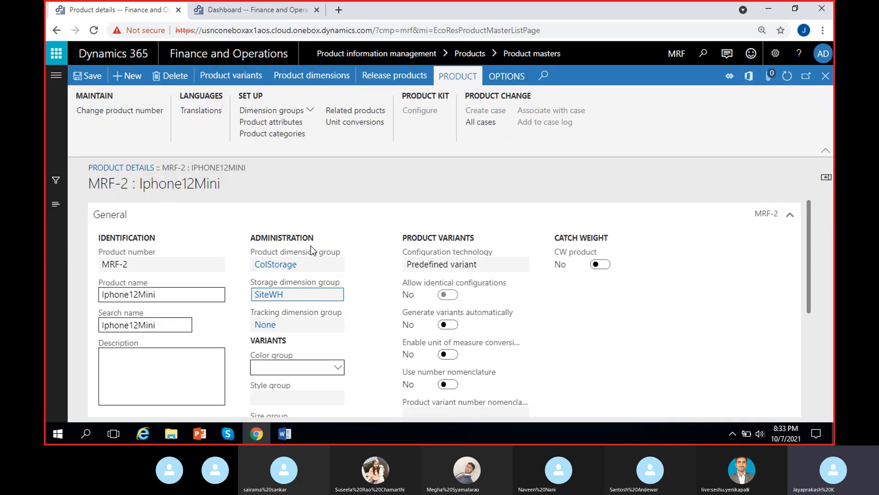
Open MRF-2's product dimensions and add Black as a color for the product master.
left_click(315, 79)
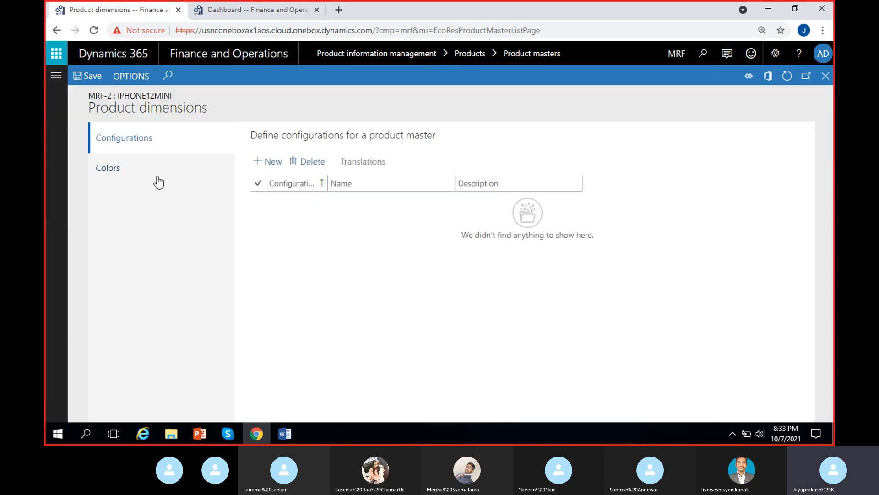
left_click(155, 174)
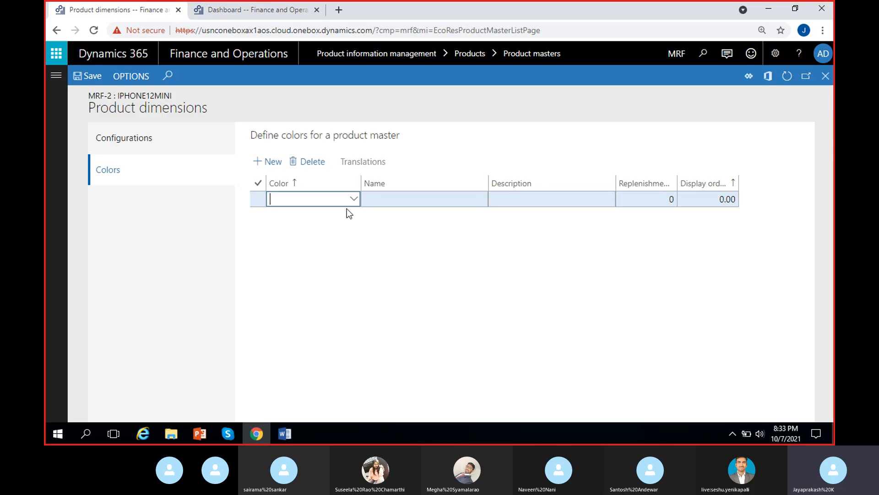
left_click(352, 203)
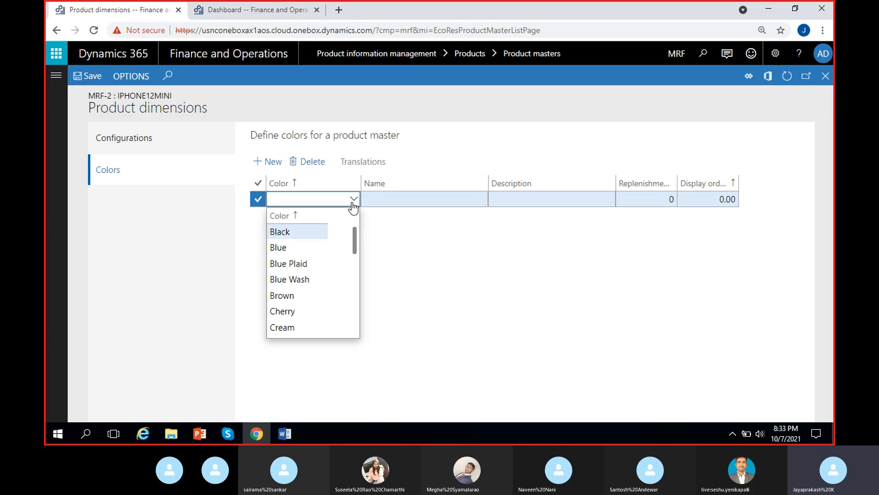
scroll(275, 303, "down", 2)
scroll(288, 284, "up", 2)
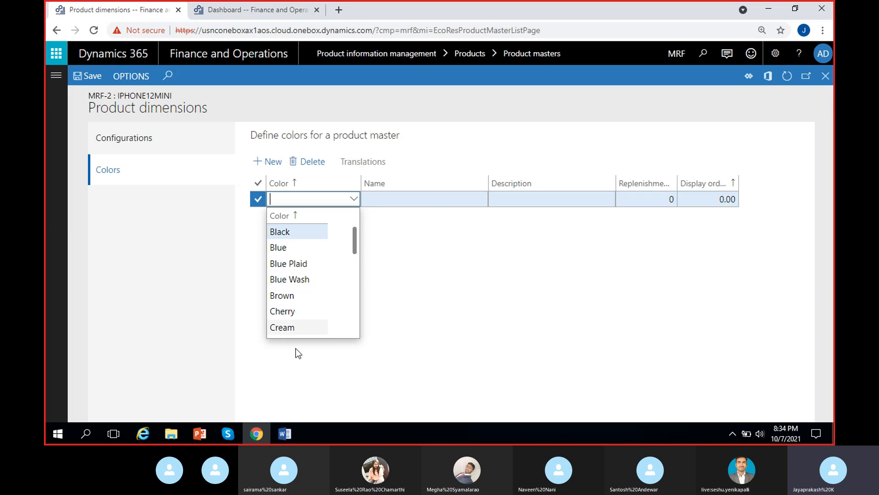
left_click(284, 229)
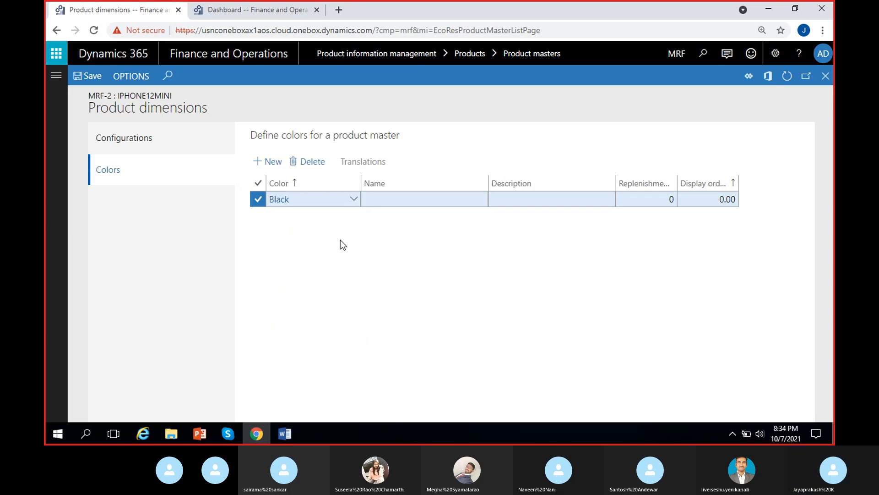
Add the colors Blue and Yellow to the product master and save the color list.
key("alt+n")
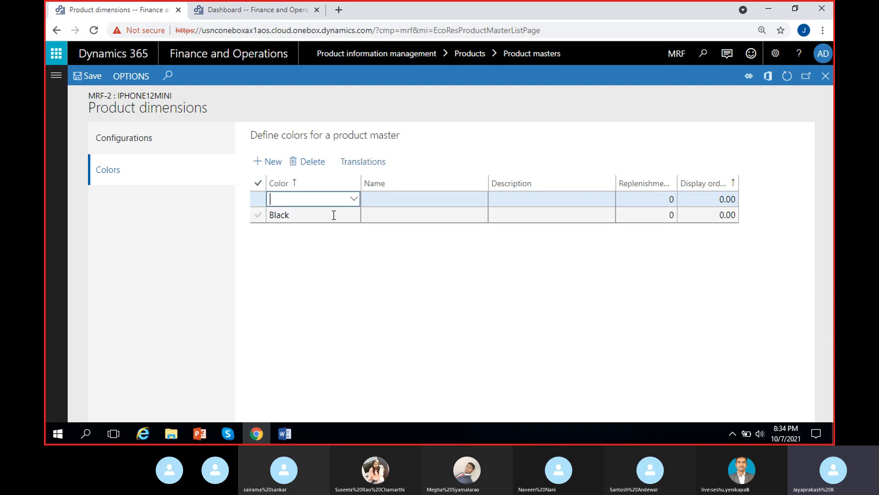
left_click(353, 198)
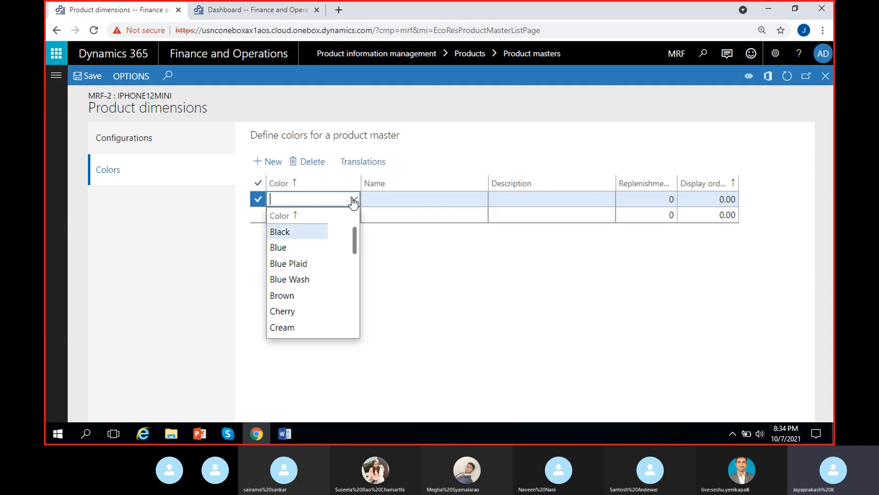
left_click(292, 250)
left_click(272, 163)
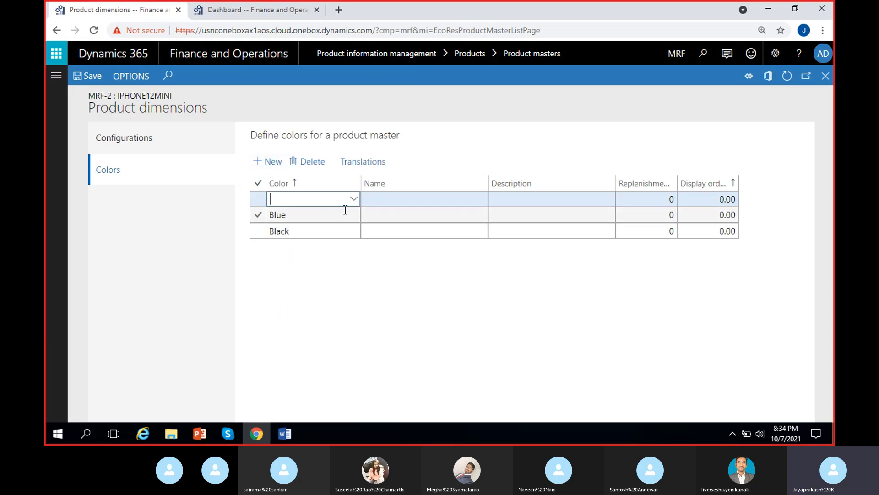
left_click(354, 200)
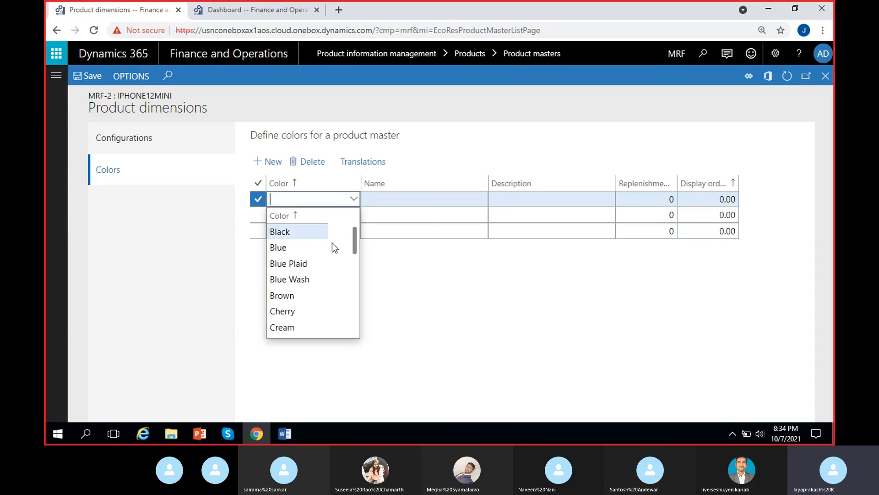
scroll(337, 275, "down", 10)
scroll(324, 300, "up", 10)
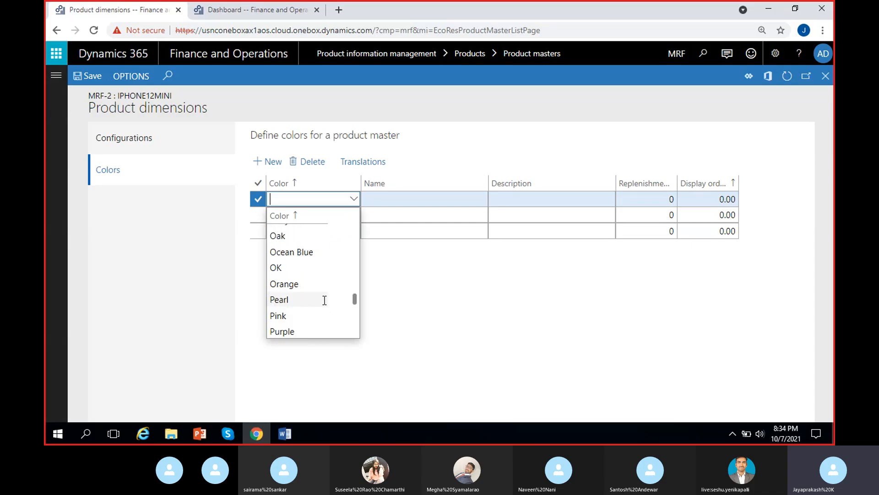
scroll(323, 300, "down", 15)
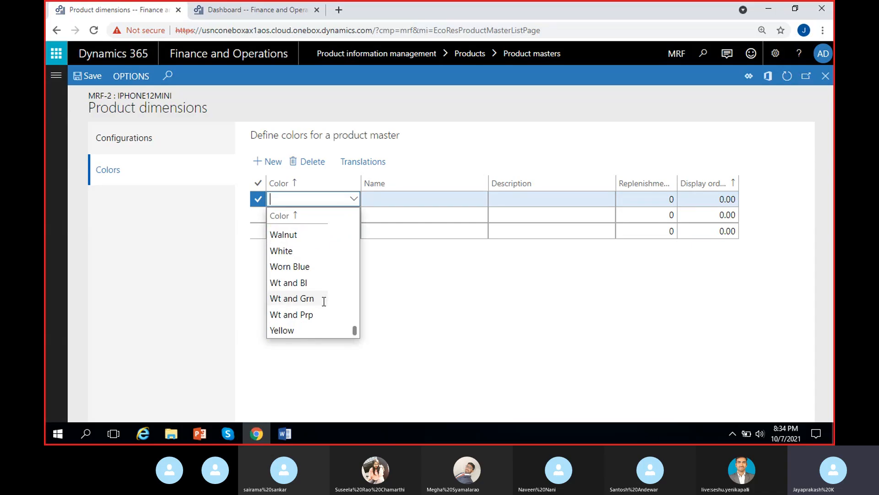
left_click(293, 330)
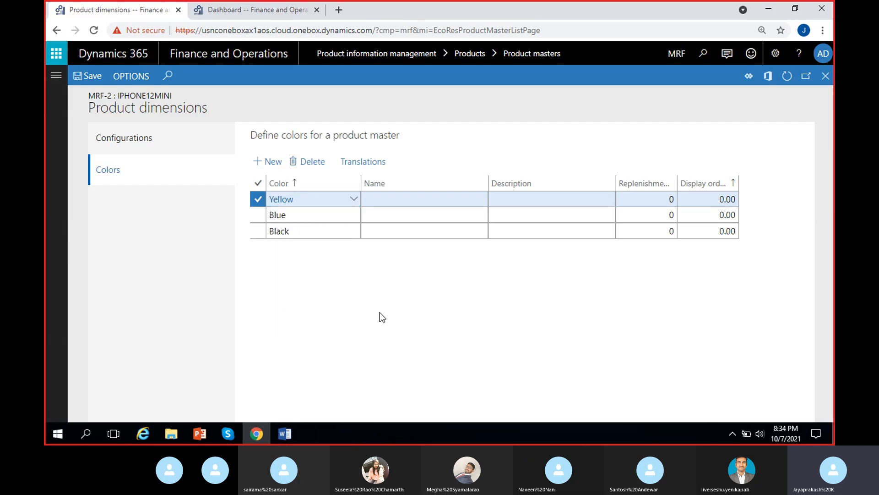
left_click(91, 77)
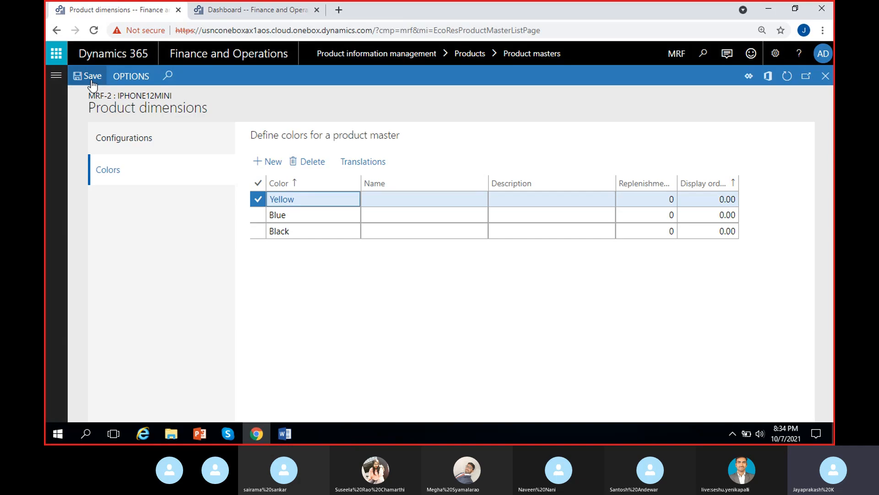
Name the product master's three colors Yellow, Blue and Black, matching their color values.
left_click(430, 201)
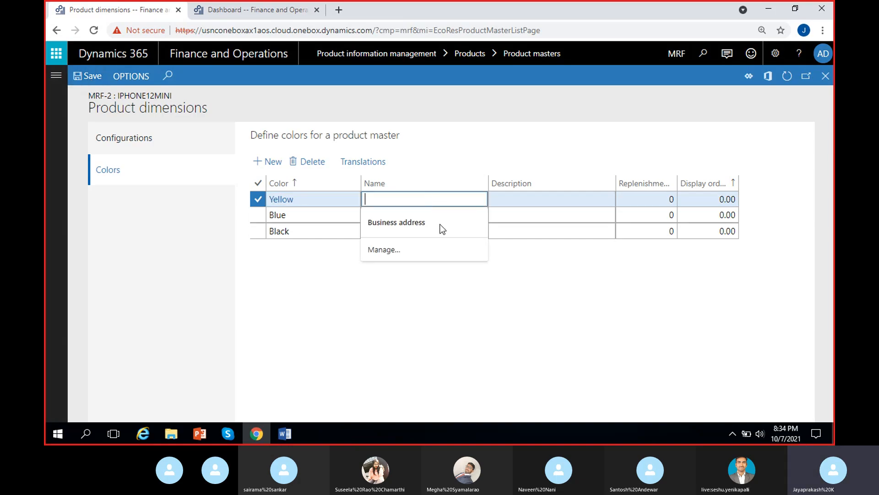
left_click(331, 280)
left_click(398, 200)
type("Yellow")
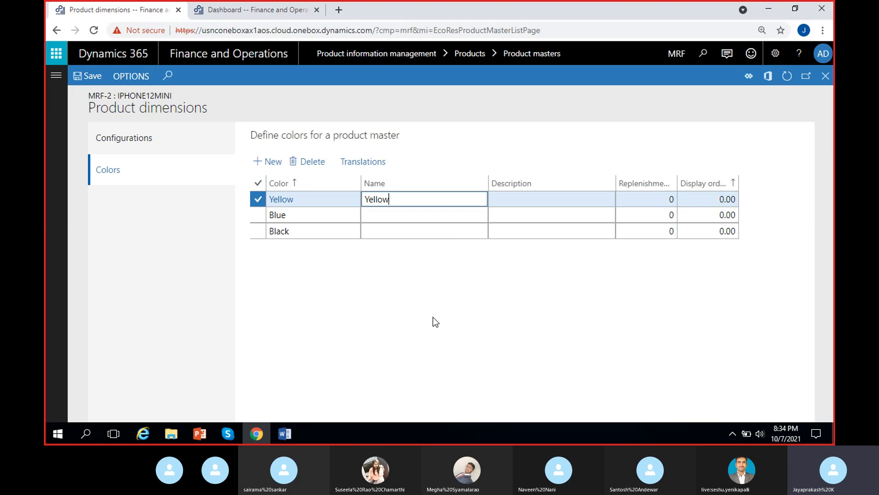
left_click(392, 213)
type("Blue")
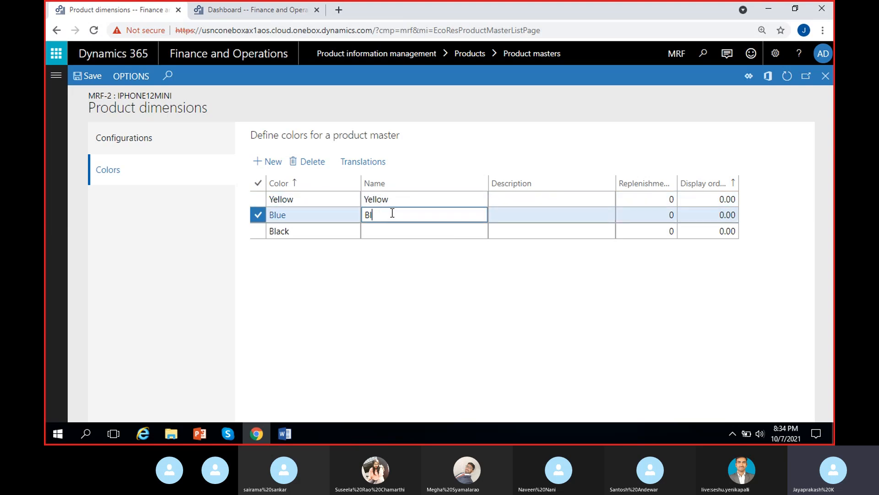
left_click(409, 230)
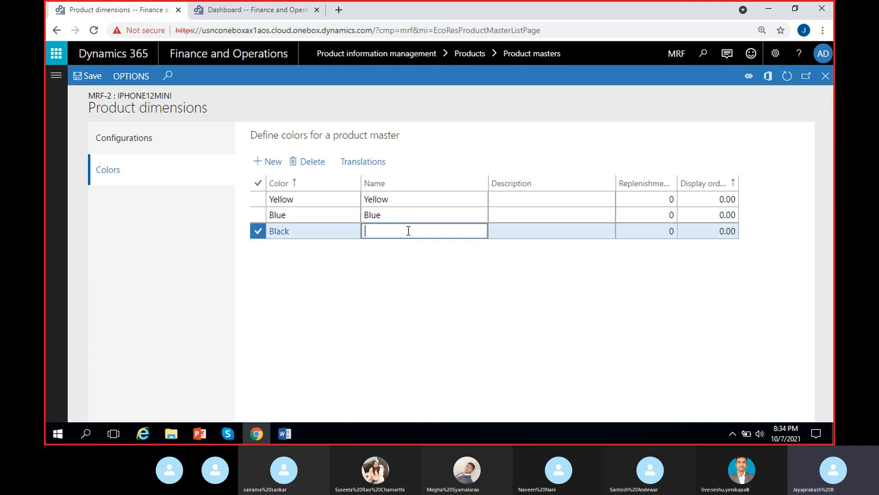
type("Black")
left_click(436, 278)
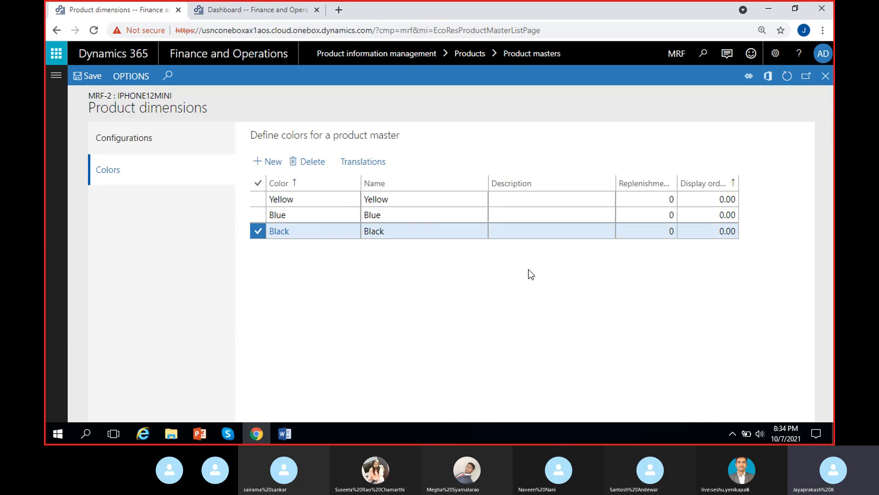
Open the product master's configurations and add 32GB as a configuration.
left_click(154, 145)
left_click(271, 163)
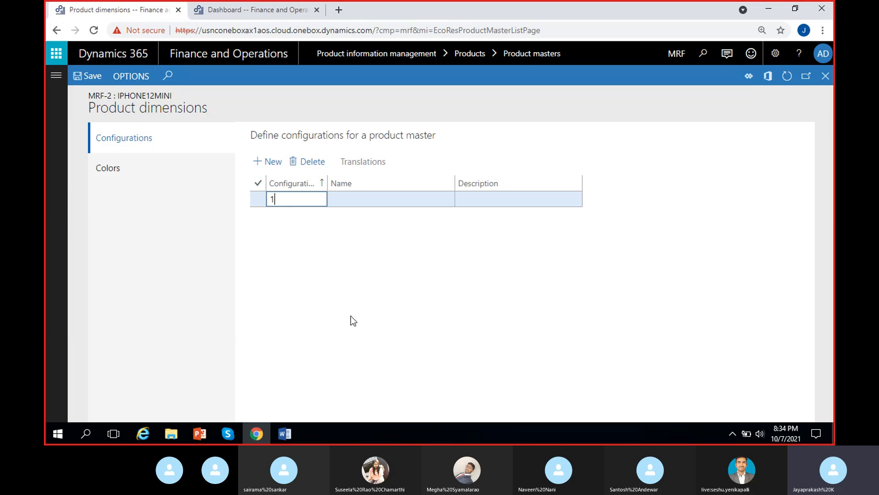
key("BackSpace")
type("64")
type("GB")
key("BackSpace")
key("BackSpace")
key("BackSpace")
key("BackSpace")
type("32GB")
Add the configurations 64GB, 128GB and 256GB to the product master.
left_click(261, 162)
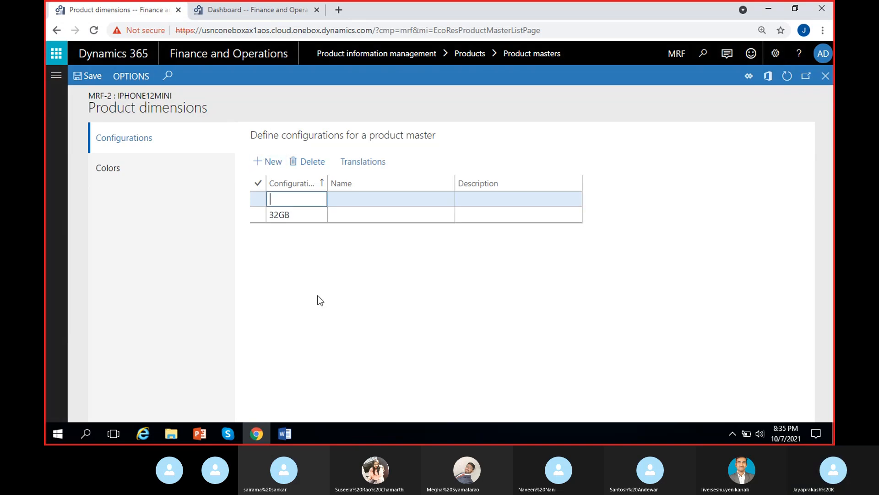
type("64GB")
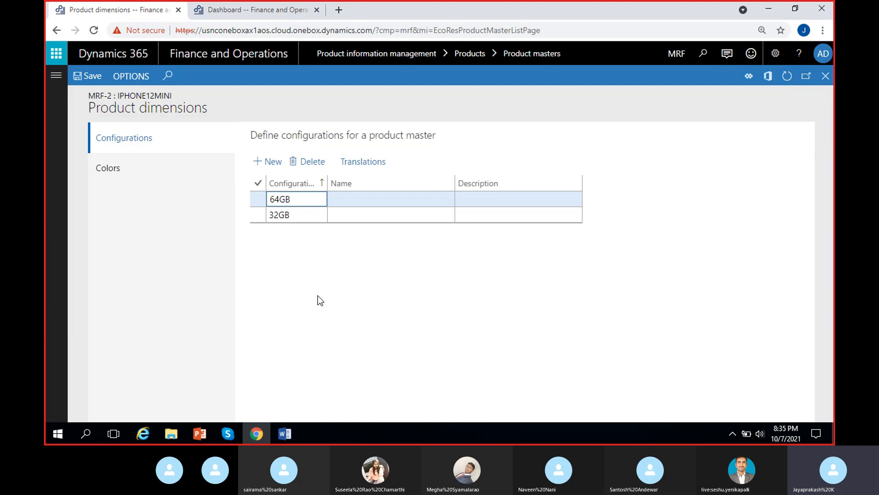
left_click(271, 163)
type("128GB")
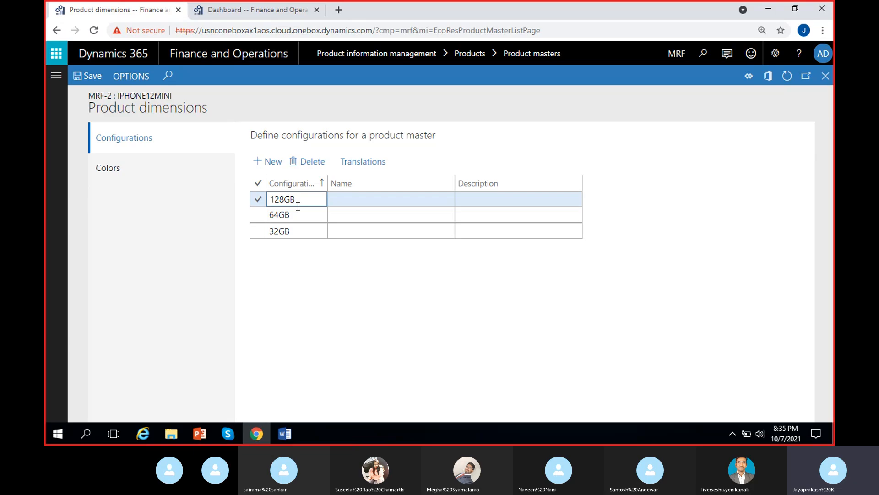
left_click(265, 162)
type("256GB")
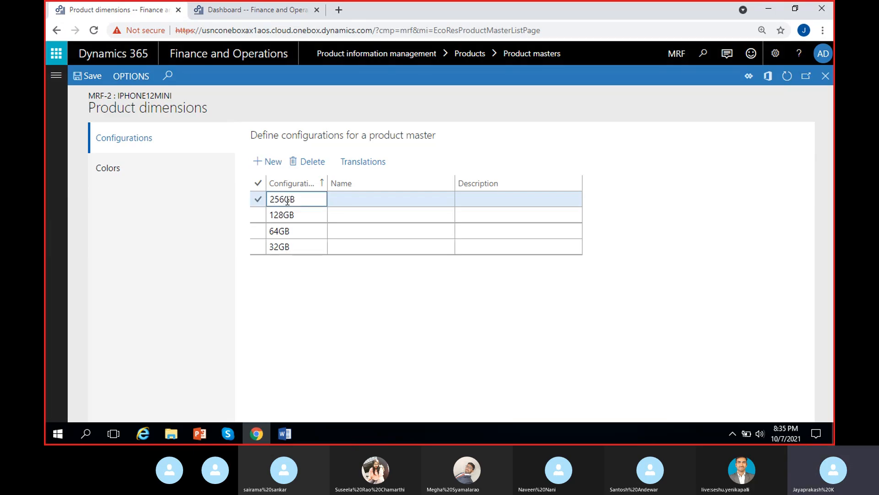
Name the configurations 32GB, 64GB, 128GB and 256GB to match their values and save the list.
left_click(348, 247)
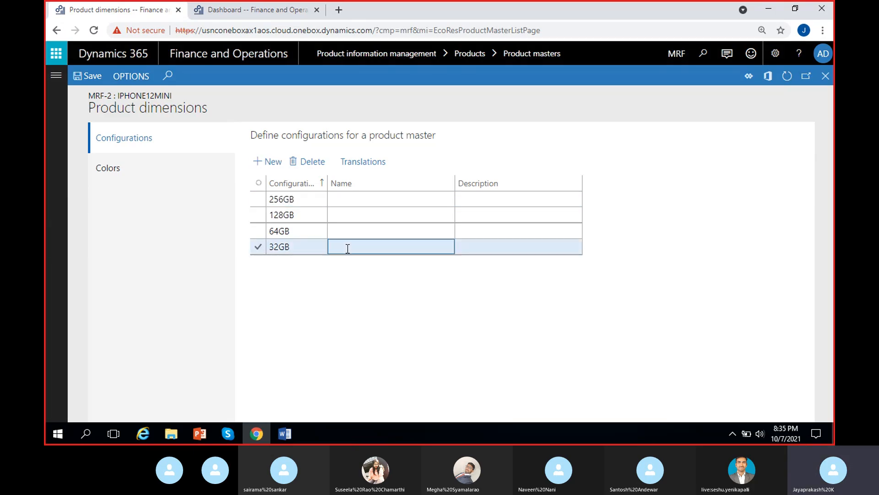
left_click(365, 246)
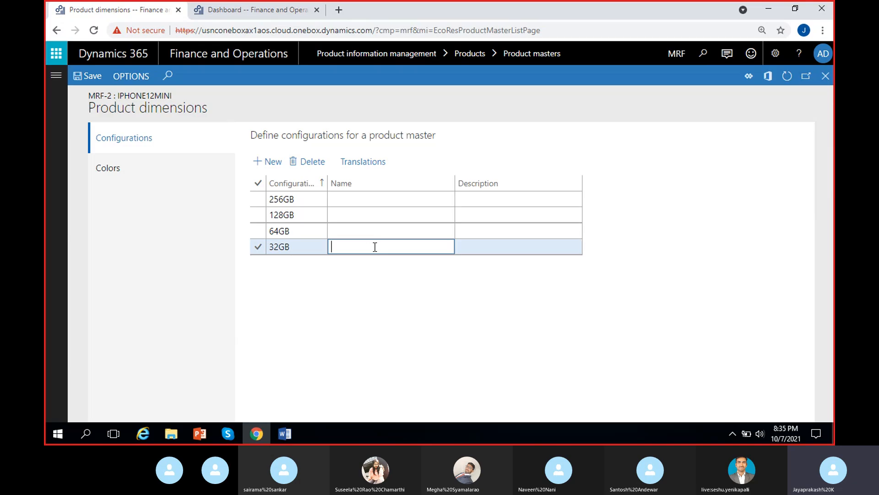
type("32GB")
left_click(375, 229)
left_click(375, 231)
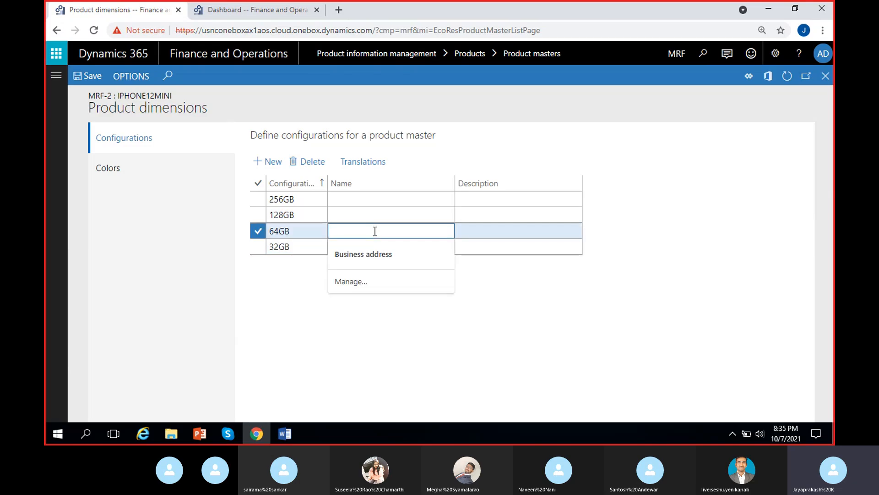
type("64GB")
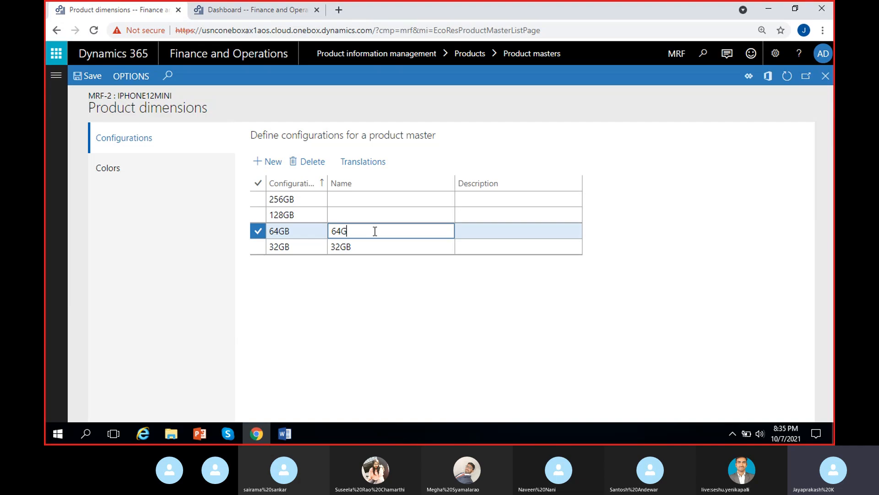
left_click(403, 212)
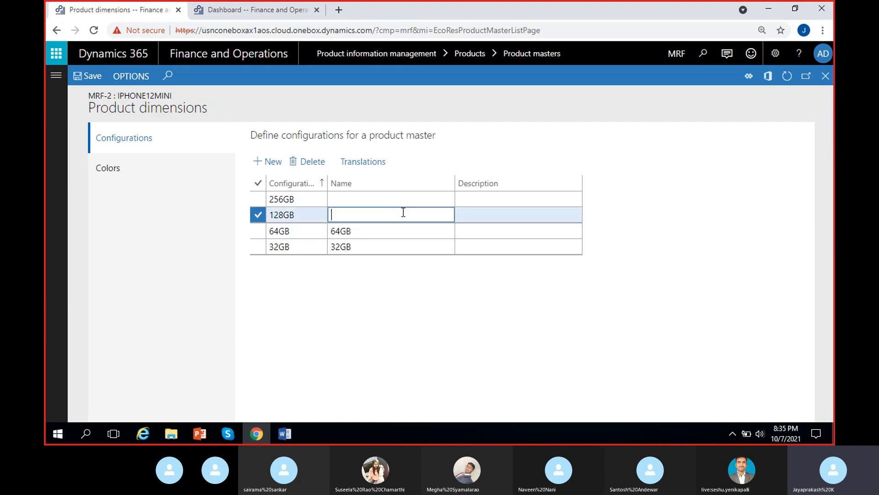
type("128GB")
left_click(392, 198)
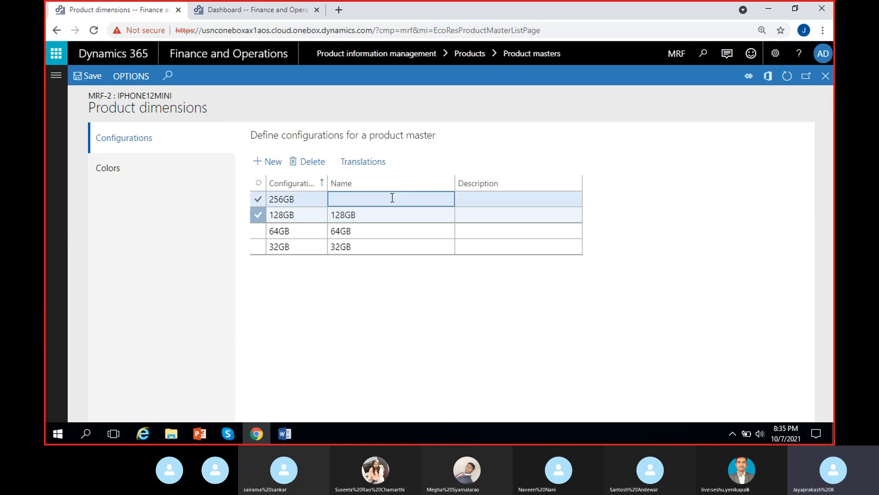
type("256GB")
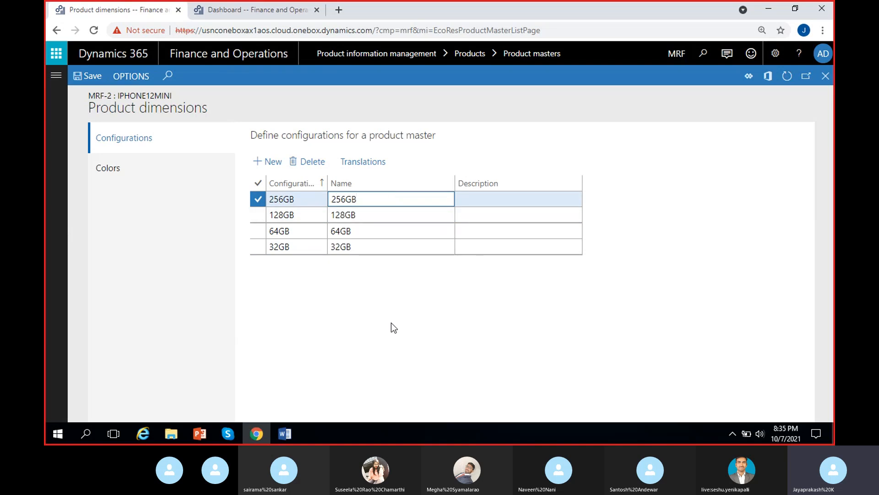
left_click(418, 285)
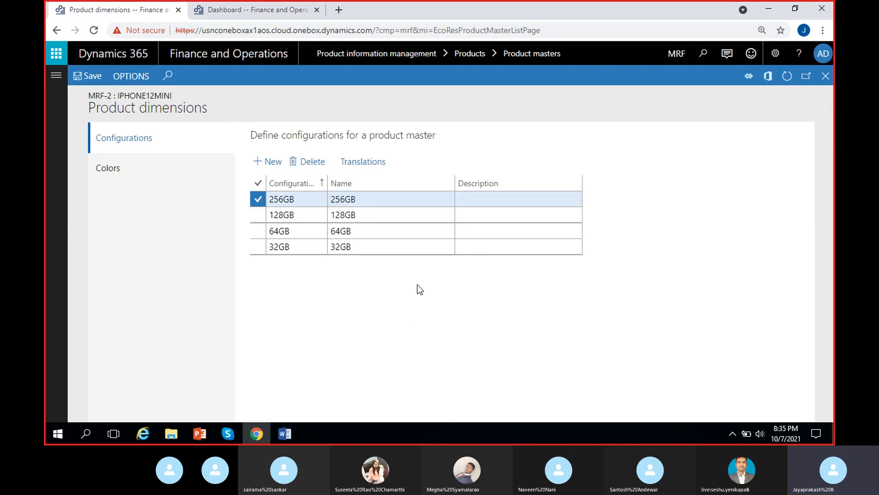
left_click(88, 79)
Review the product master's colors and configurations and return to the MRF-2 product details.
left_click(130, 172)
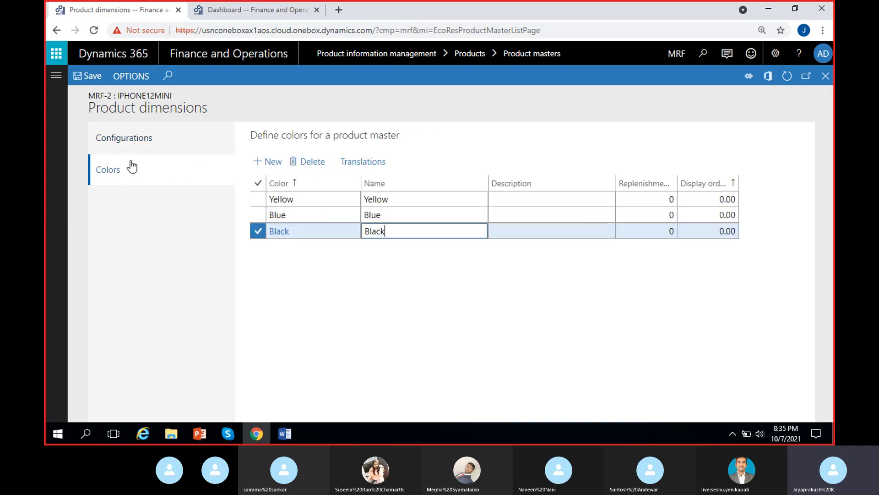
left_click(173, 140)
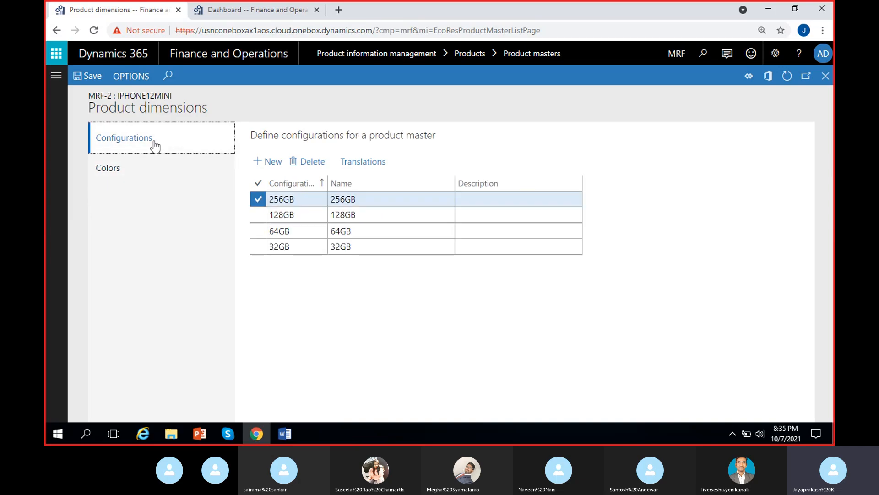
left_click(826, 75)
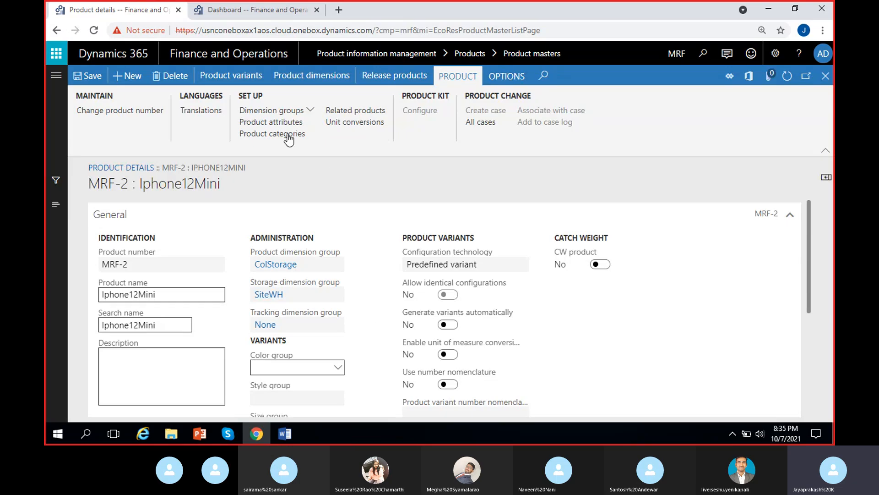
left_click(221, 76)
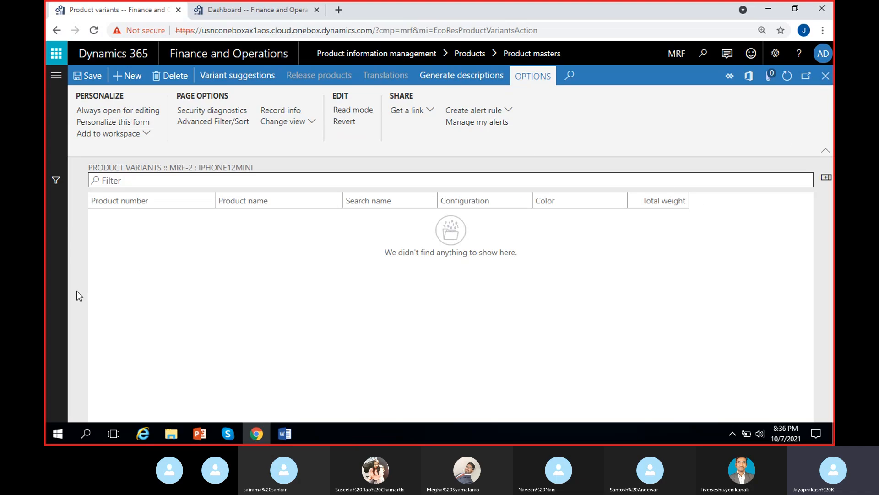
left_click(827, 80)
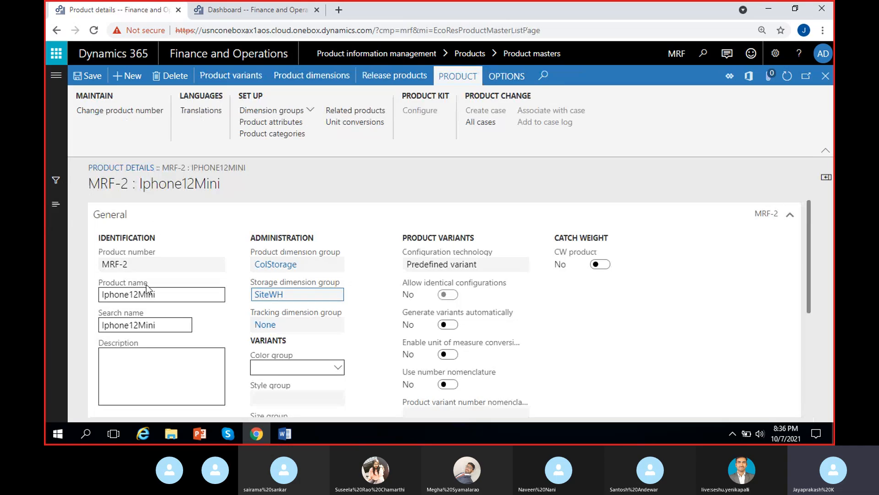
left_click(227, 75)
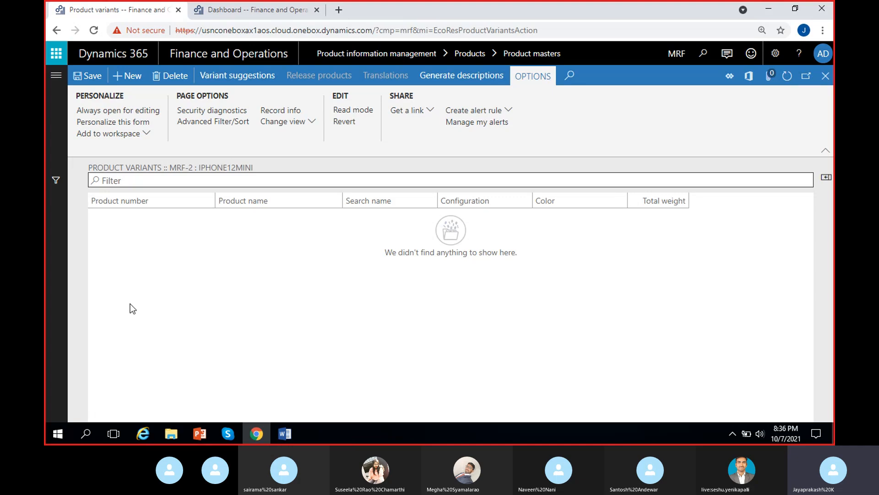
left_click(124, 76)
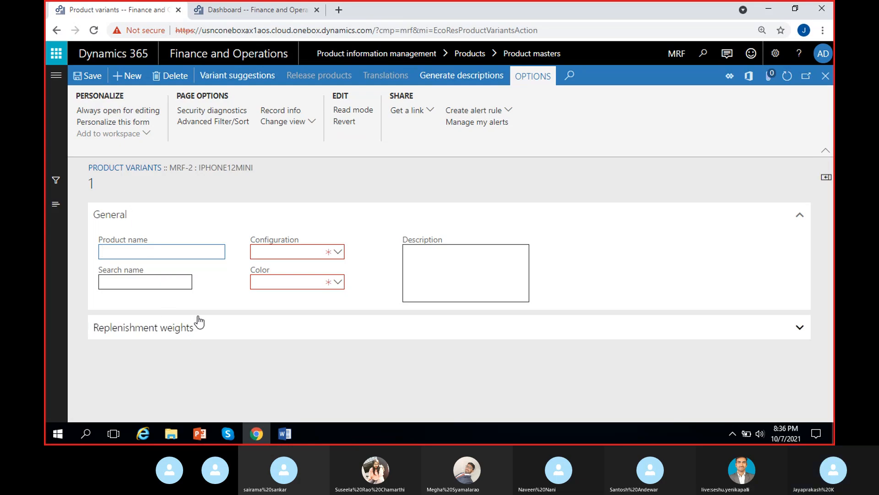
left_click(344, 257)
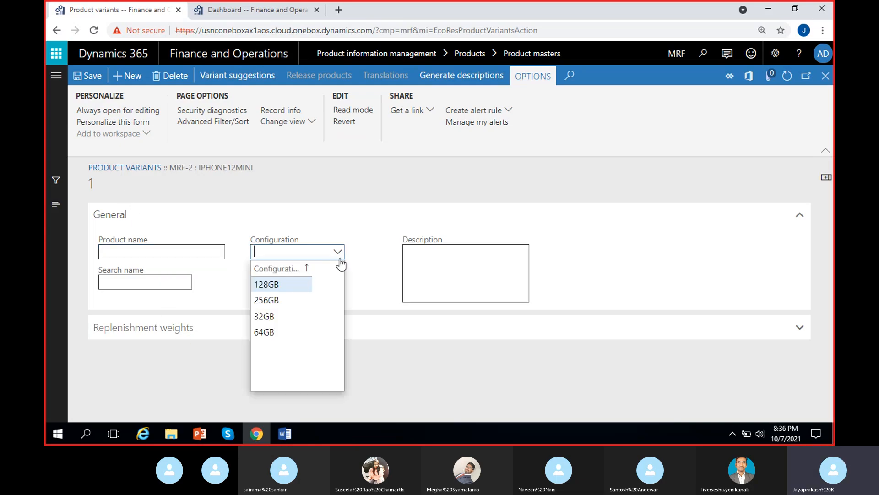
left_click(341, 191)
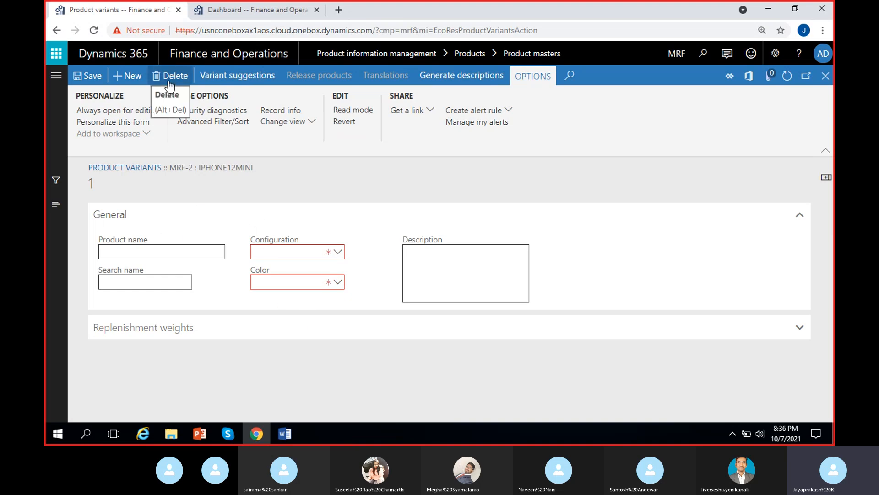
left_click(141, 252)
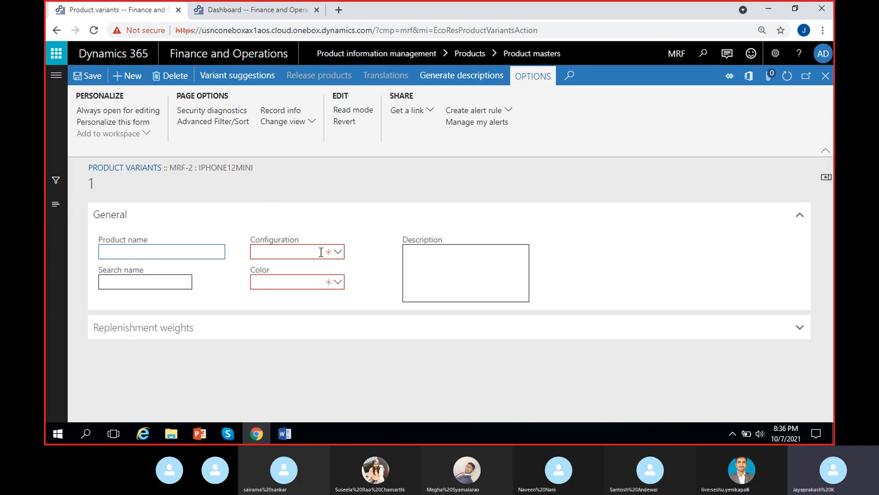
left_click(289, 277)
left_click(288, 250)
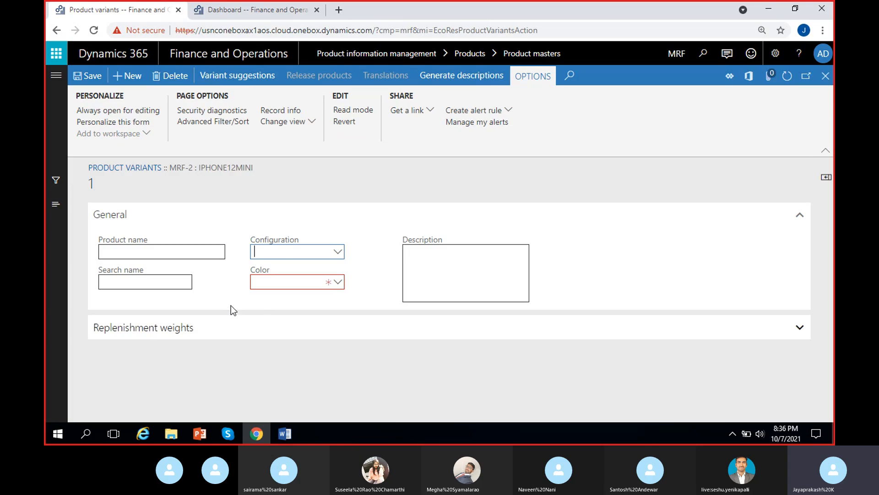
left_click(285, 282)
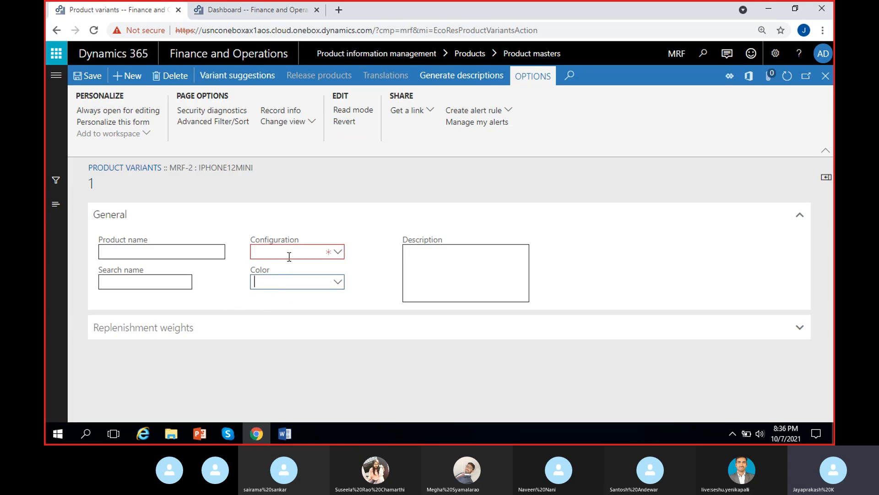
left_click(289, 247)
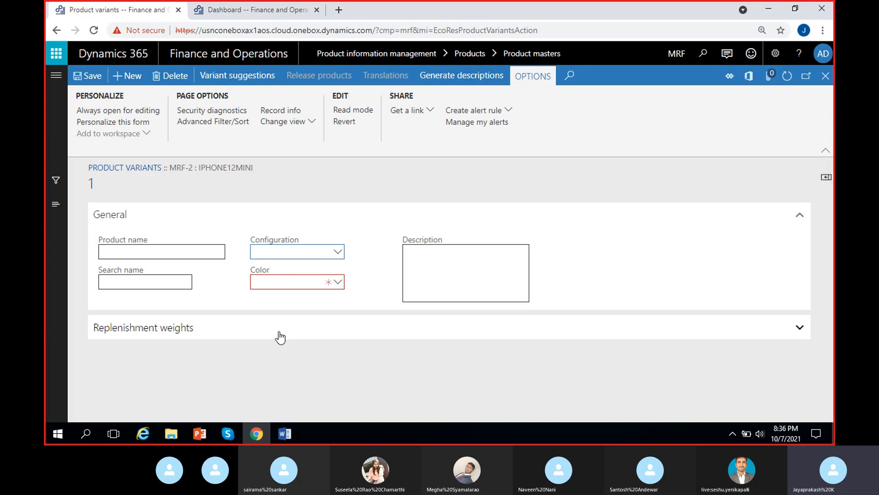
left_click(172, 76)
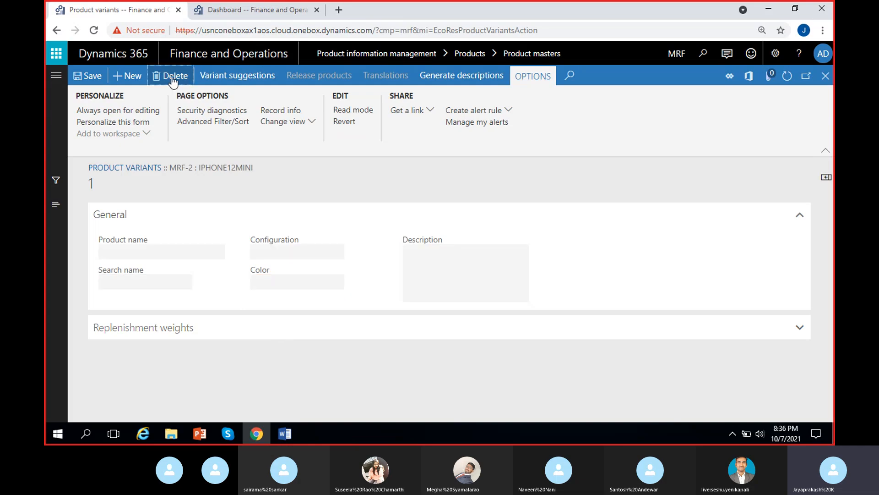
left_click(826, 76)
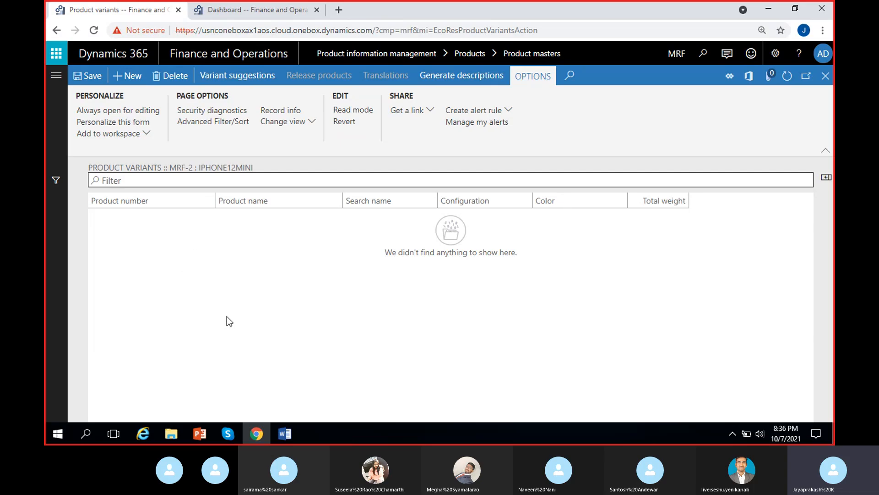
left_click(826, 76)
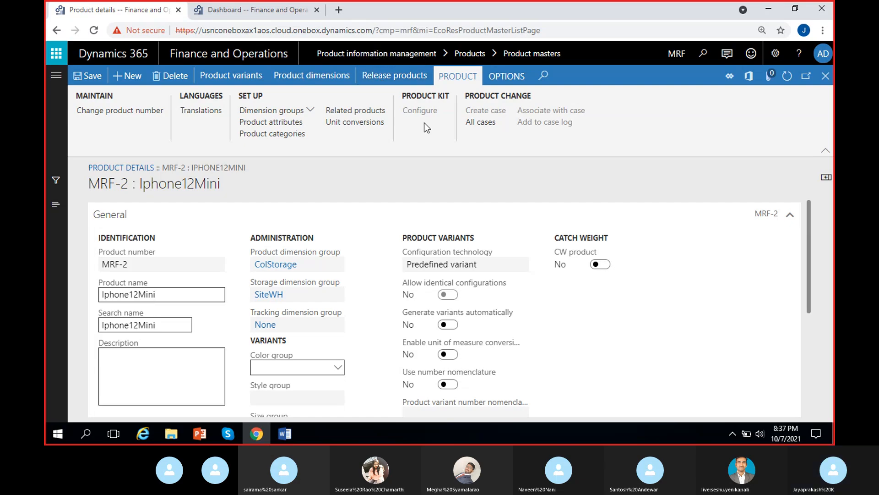
Start releasing product master MRF-2 Iphone12Mini and accept the product and variant selection with the product master included.
left_click(400, 79)
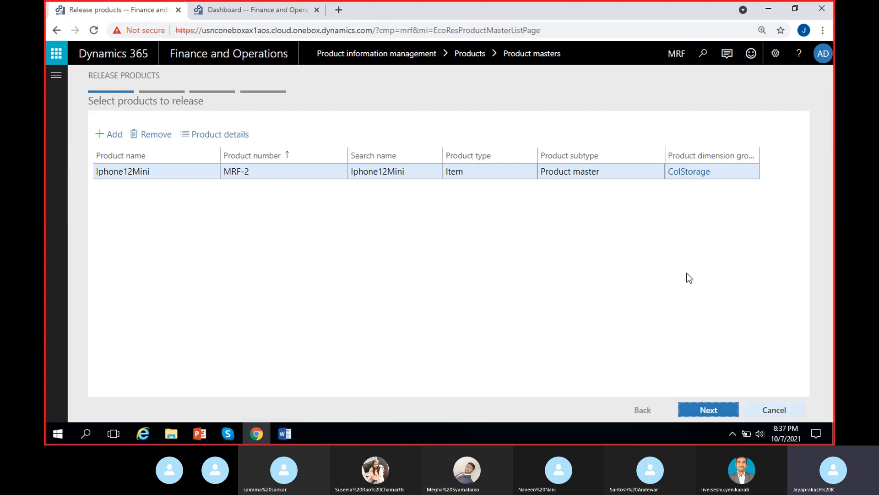
left_click(709, 411)
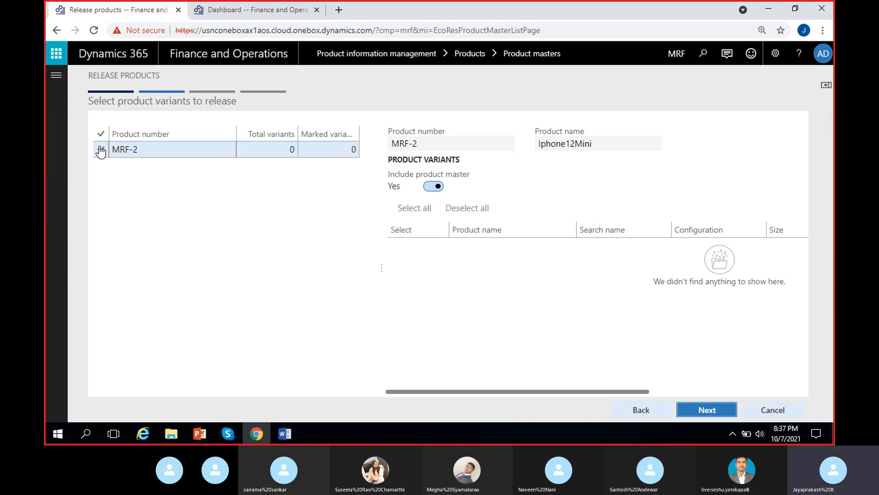
left_click(101, 152)
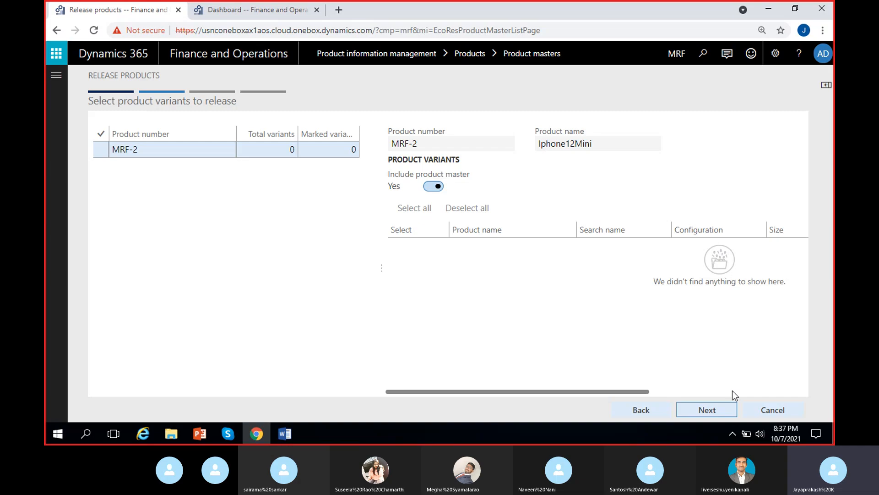
left_click(714, 409)
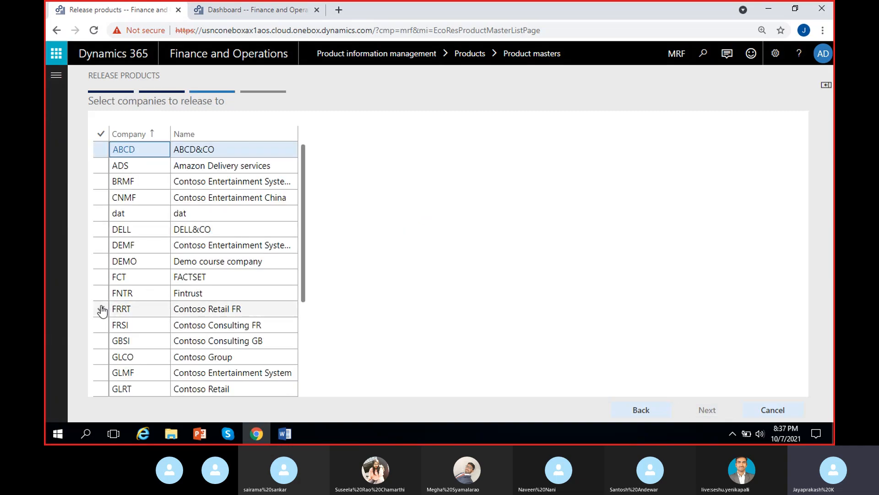
Choose company MRF (Madras Rubber Factory) as the release target, finish the release and check its notification.
scroll(179, 295, "down", 3)
scroll(183, 297, "down", 2)
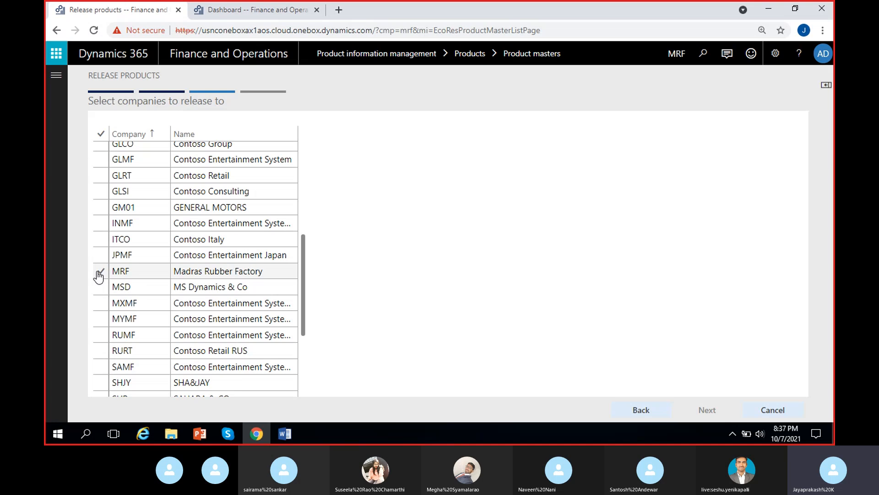
left_click(144, 271)
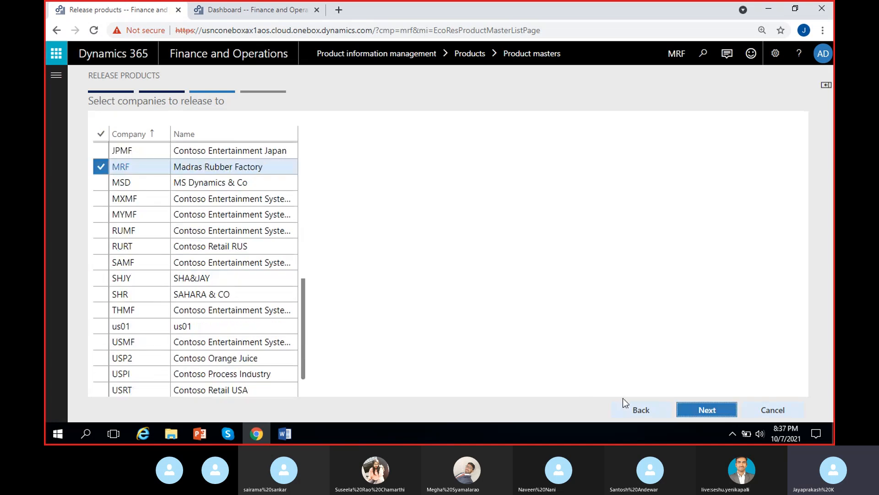
left_click(708, 409)
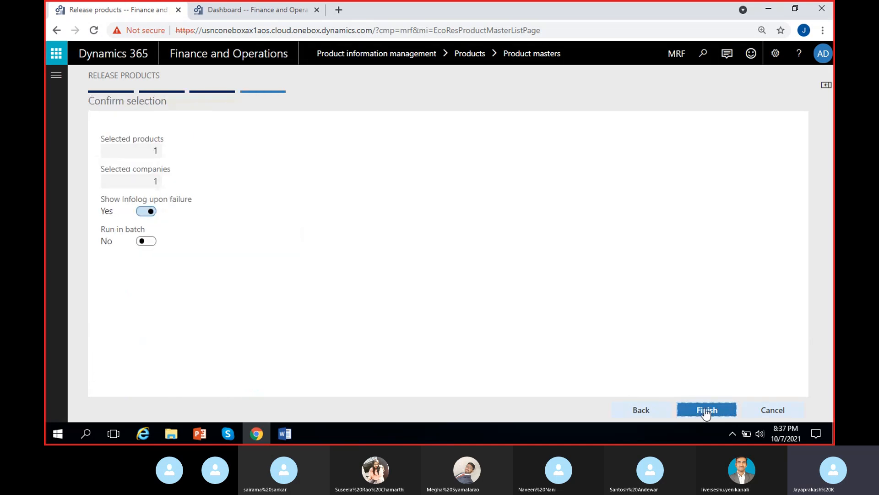
left_click(153, 154)
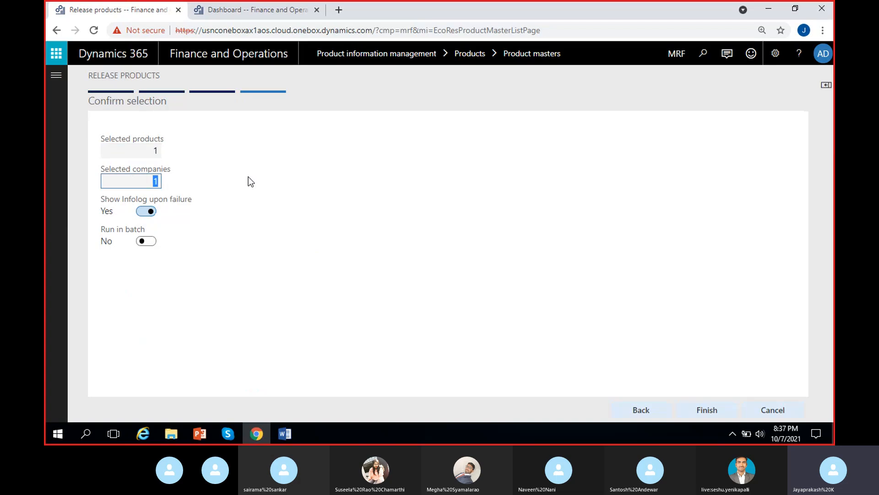
left_click(705, 408)
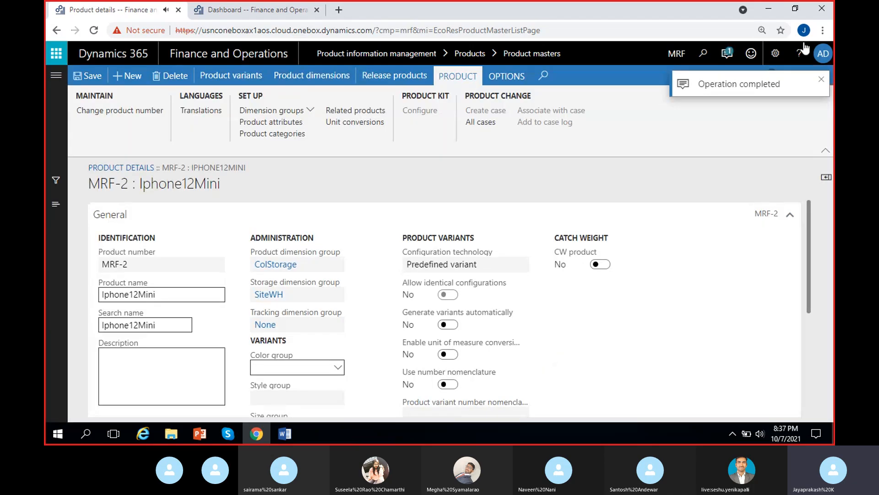
left_click(727, 53)
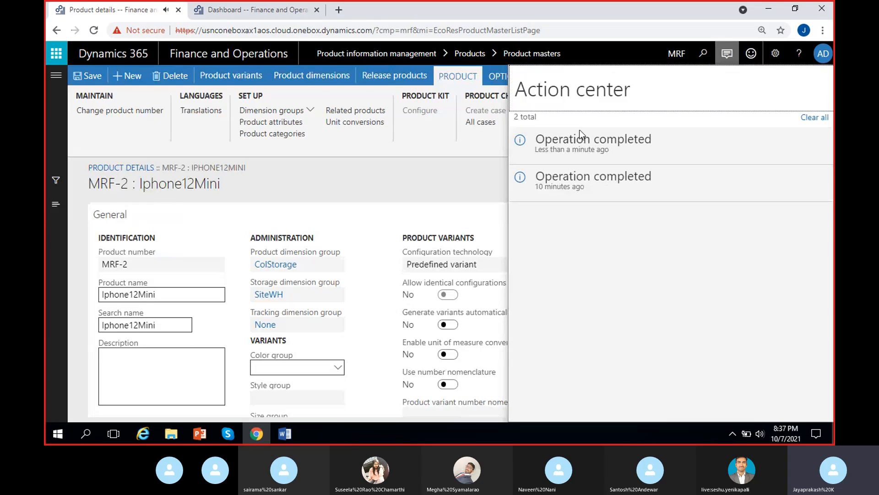
left_click(459, 177)
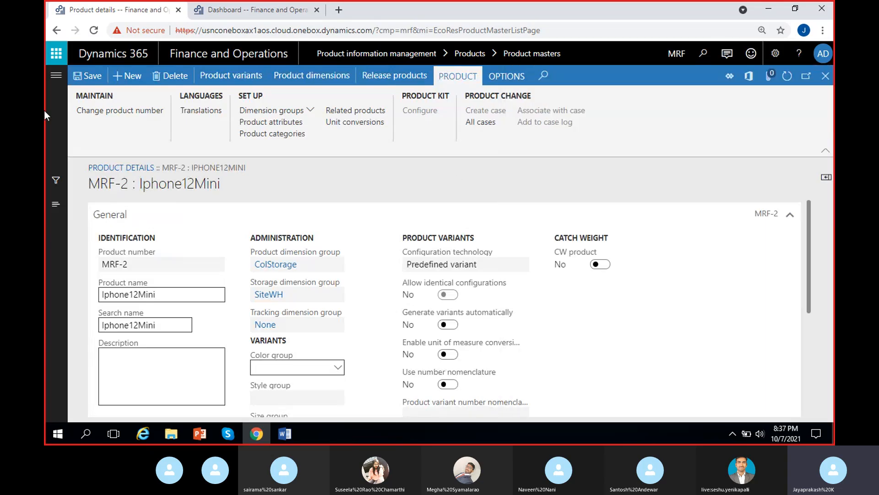
Open the released products list, select the Iphone12Mini record and dismiss the editing hint.
left_click(48, 82)
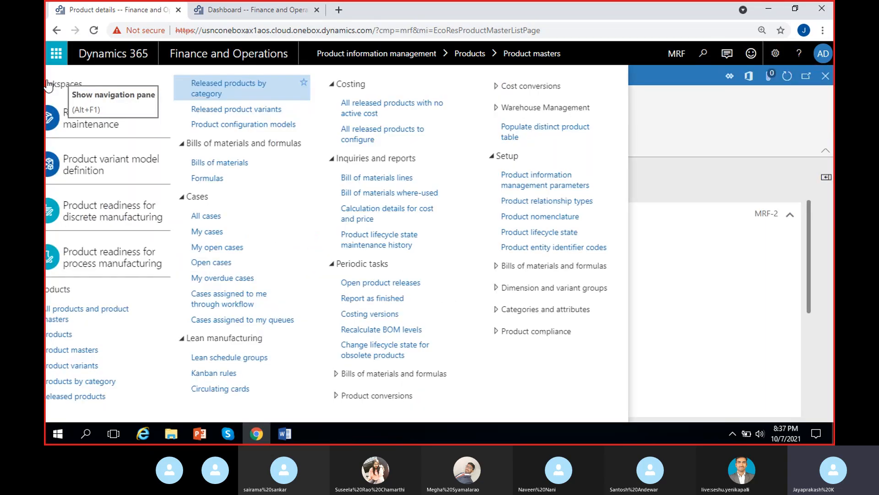
left_click(406, 85)
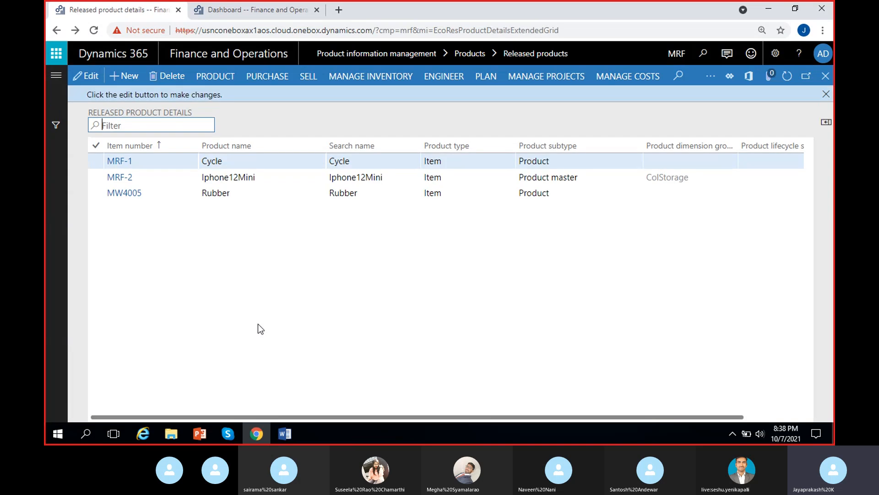
left_click(276, 177)
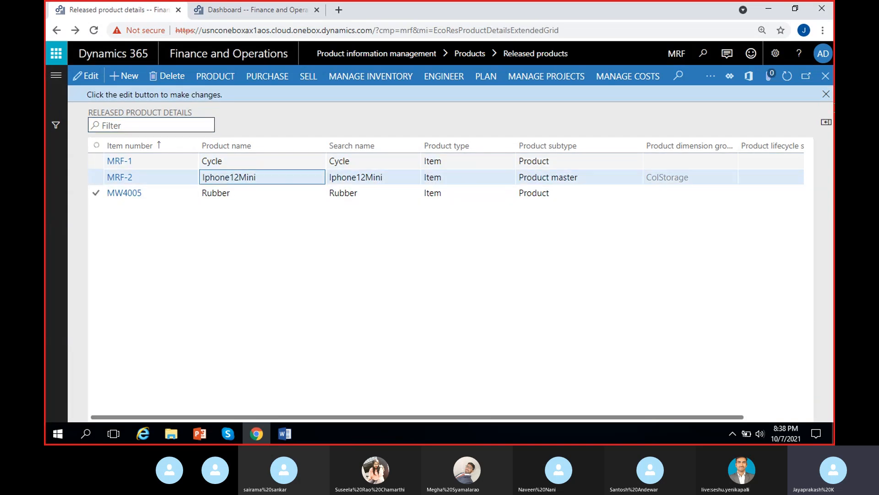
left_click(825, 94)
Compare the product subtypes of the released products and examine the dimension group of MRF-2.
left_click(556, 144)
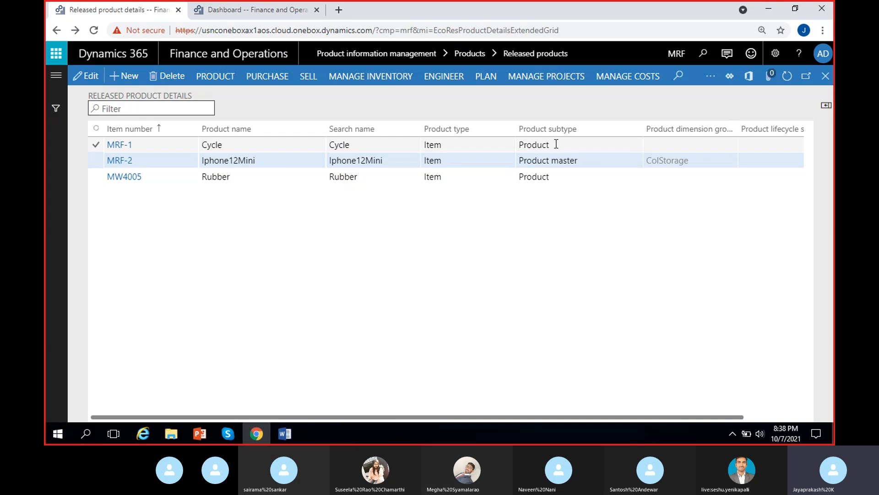
left_click(556, 174)
left_click(569, 161)
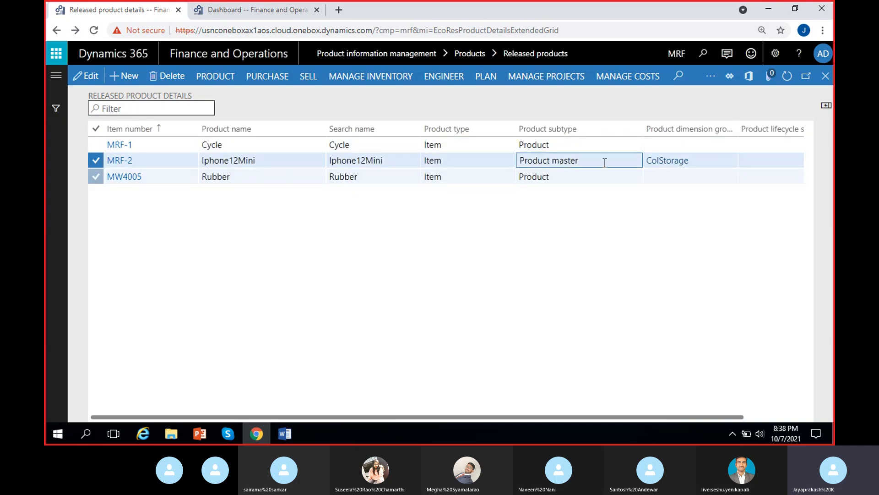
left_click_drag(655, 416, 708, 412)
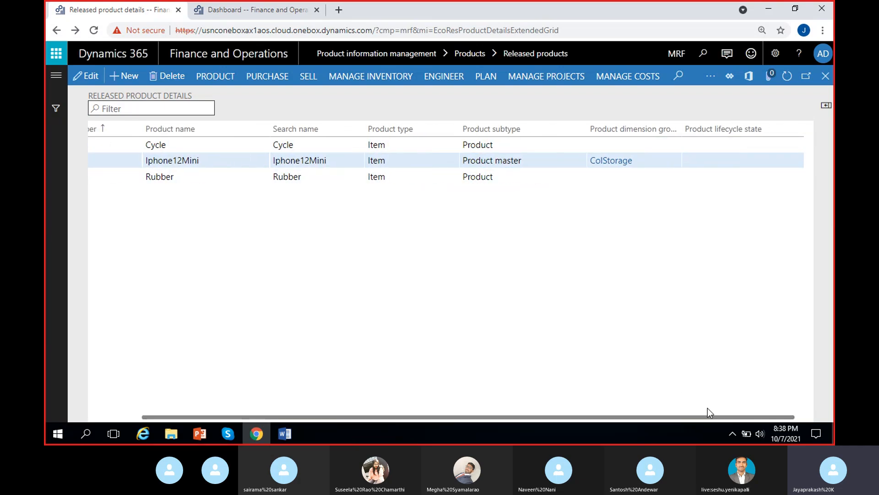
left_click_drag(654, 164, 568, 173)
left_click(562, 271)
scroll(445, 282, "left", 2)
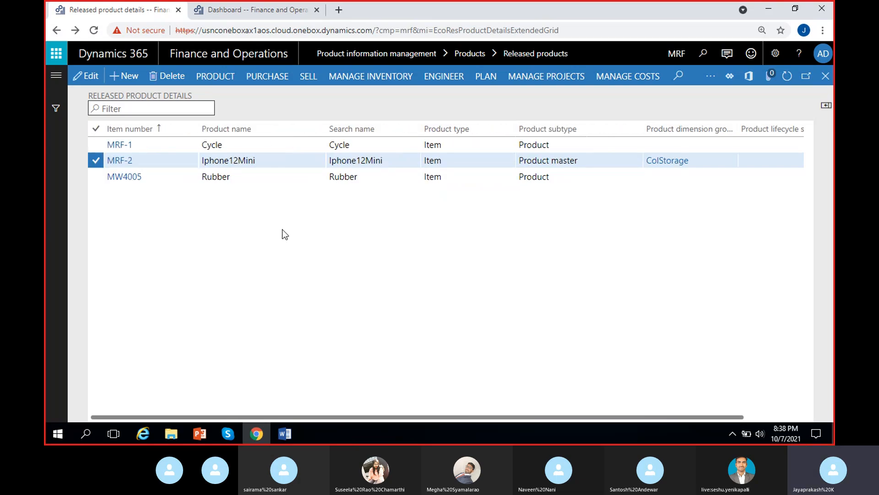
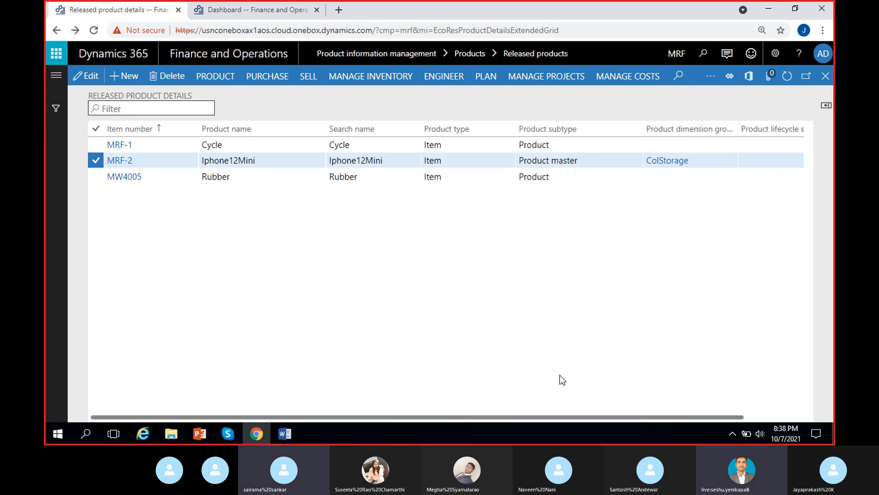
left_click(228, 433)
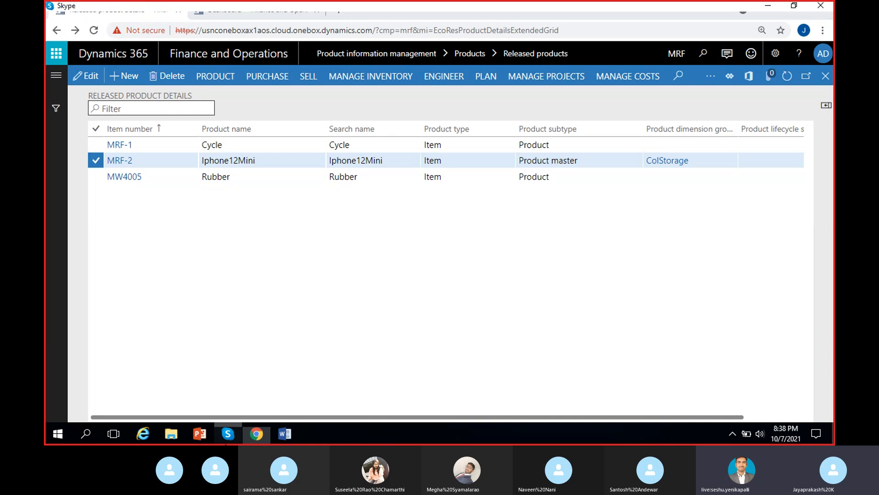
left_click(227, 439)
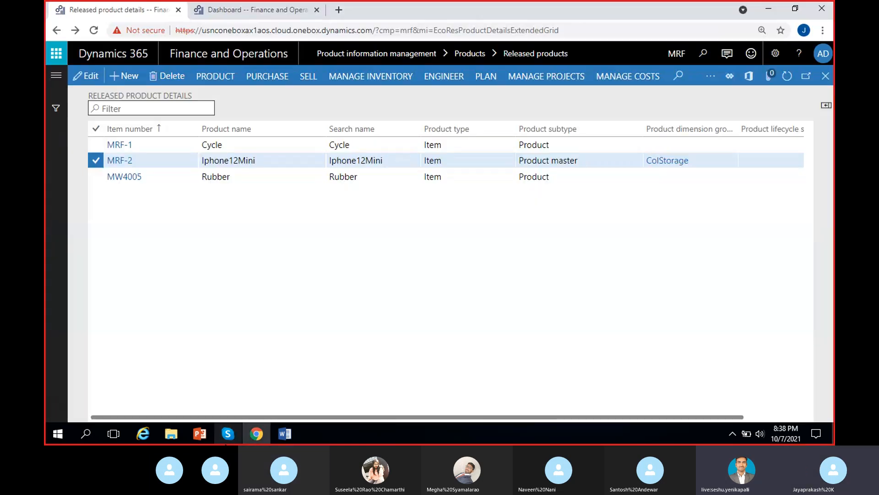
left_click(748, 88)
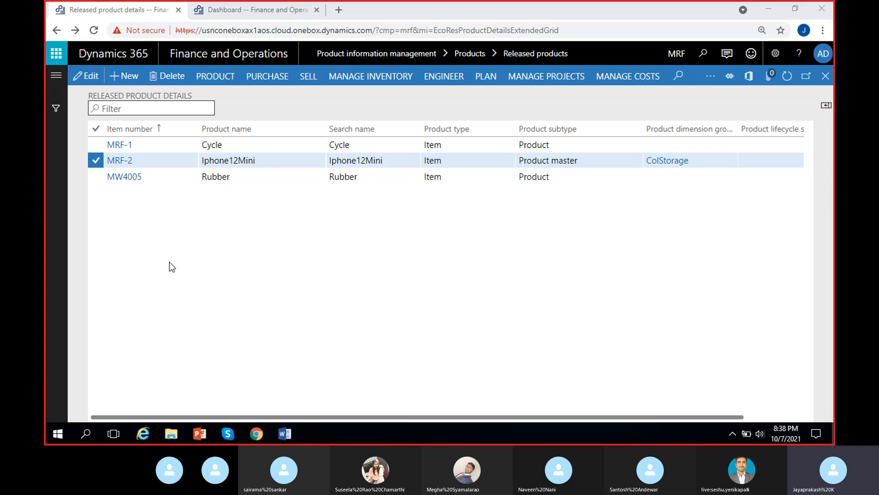
Switch to the Word document MS Dynamics 8 PM and add the lines "Item group," and "Item model group." below the site list.
mouse_move(285, 433)
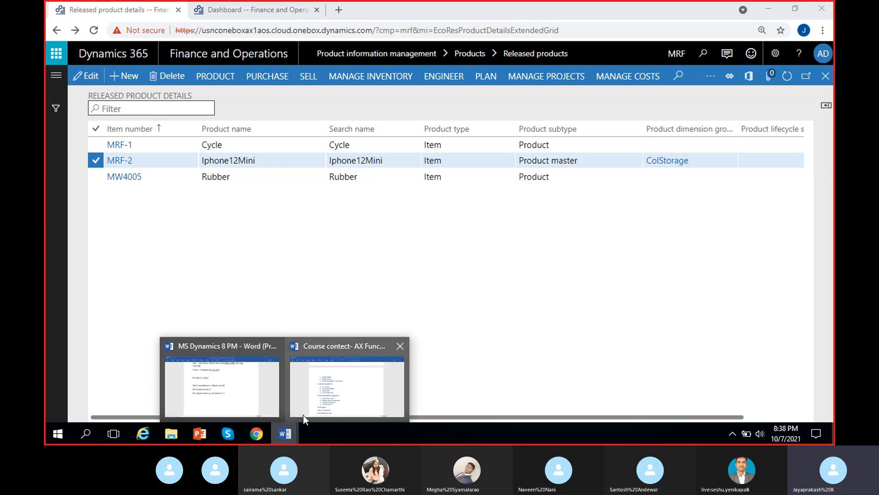
left_click(262, 395)
left_click(503, 254)
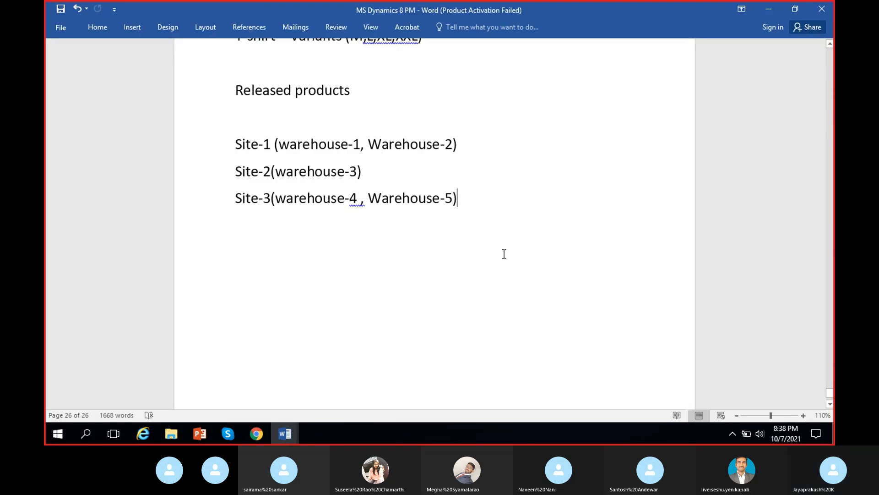
key("Return")
key("Return")
type("I")
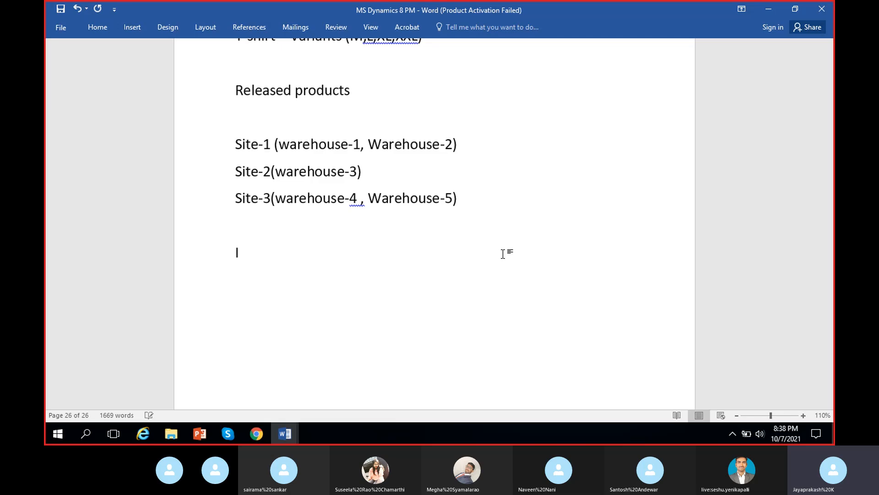
type("tem grou")
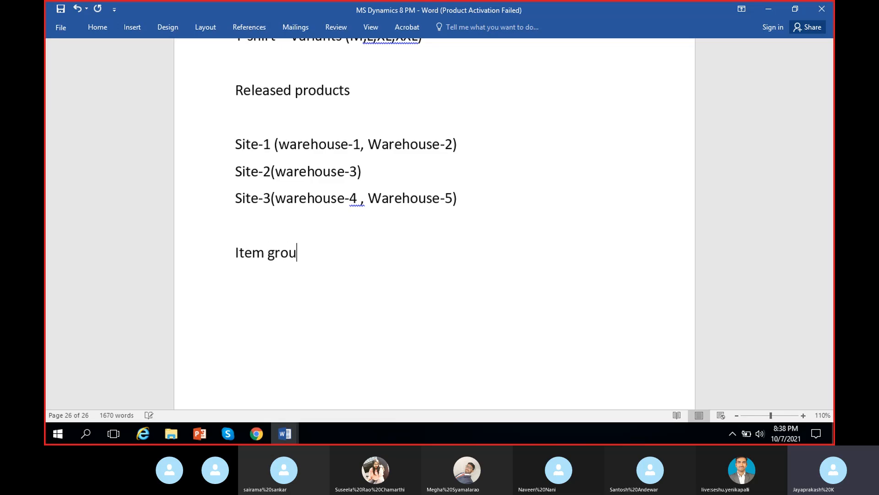
type("p,")
key("Return")
type("Item model")
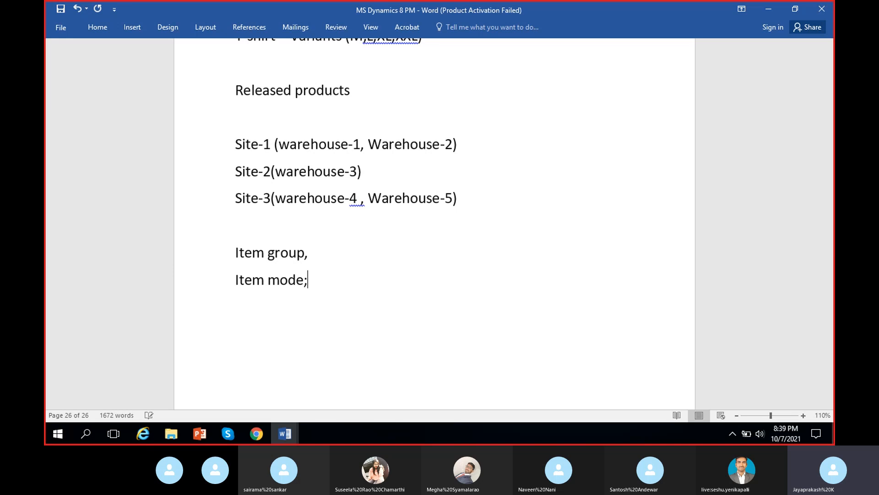
type(" group")
type(".")
Replace the comma after "Item group" with "(All the accounts which we can ink for various trasactions we do with the items)".
left_click(328, 256)
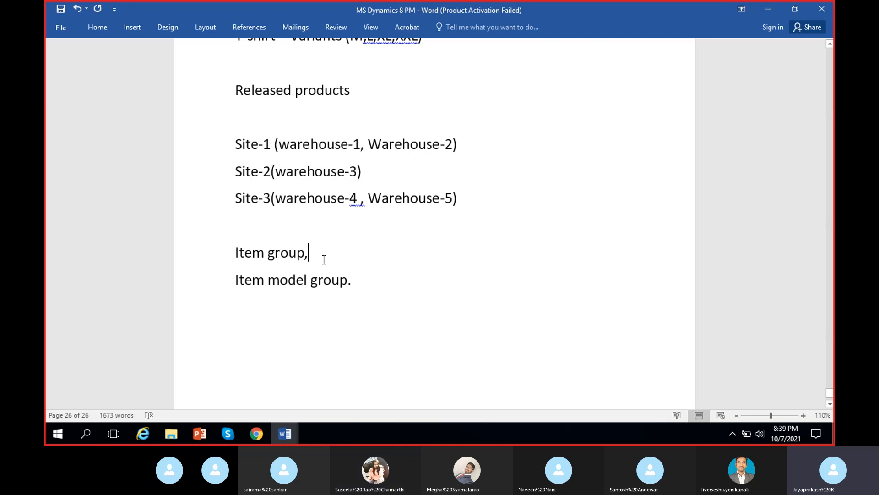
key("BackSpace")
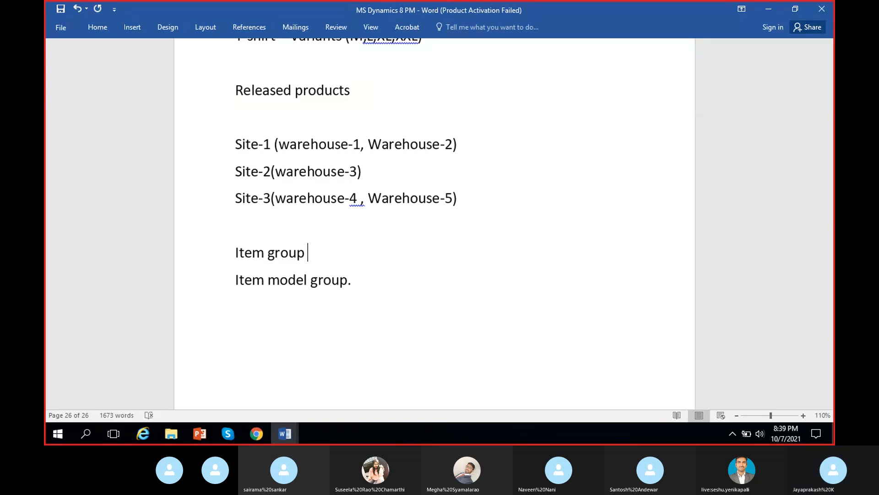
type("(All the accounts ")
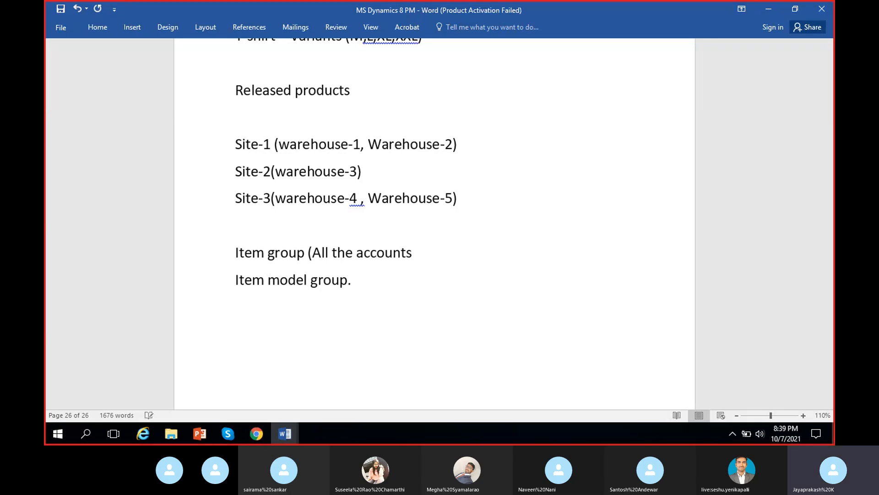
type("which we c")
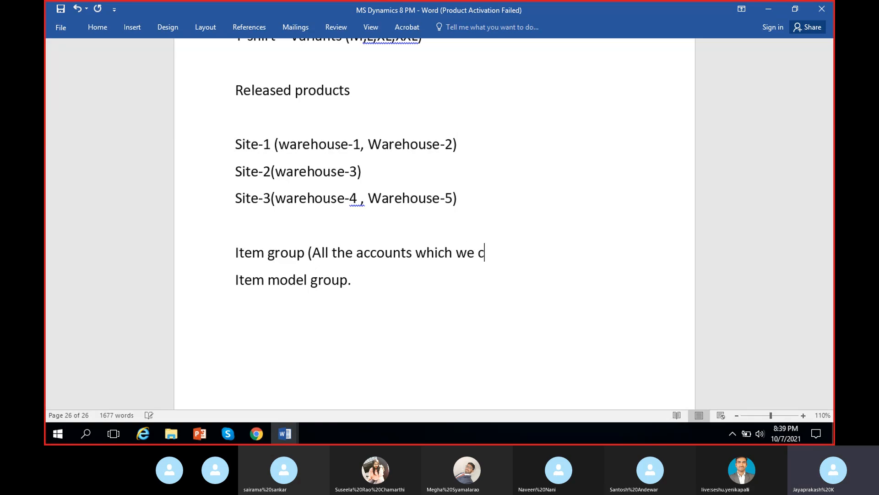
type("an ink fo")
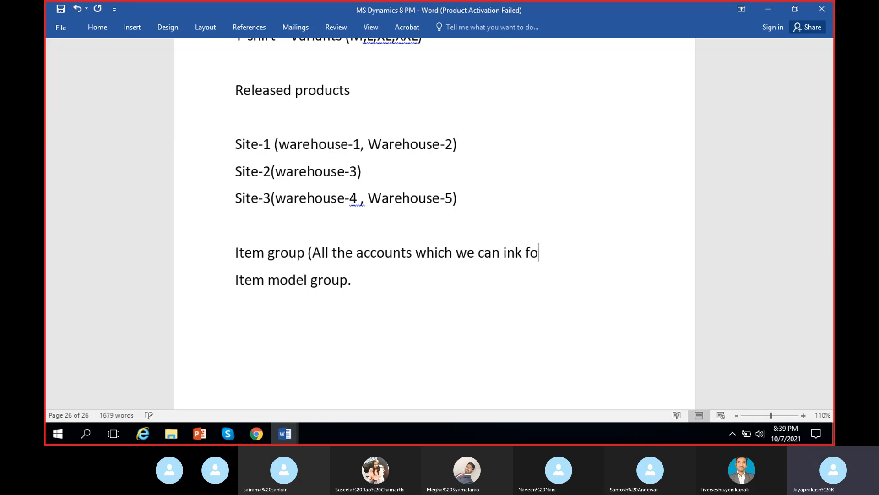
type("r various ")
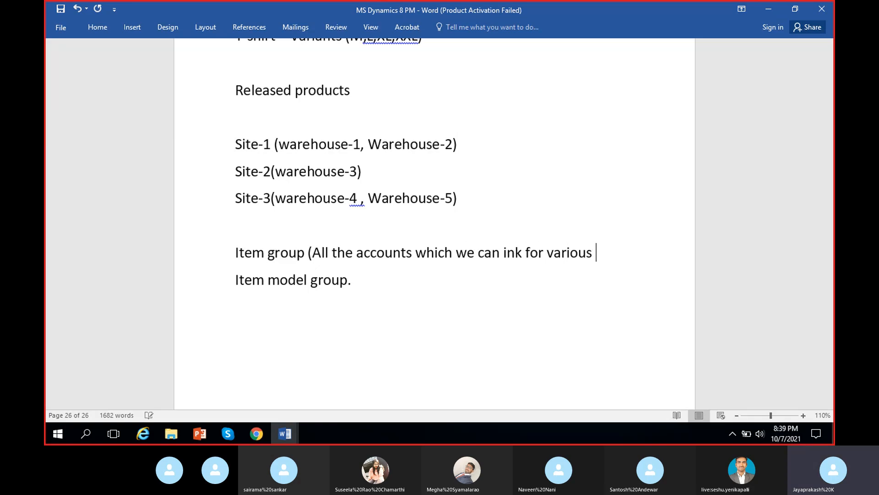
type("trasactions")
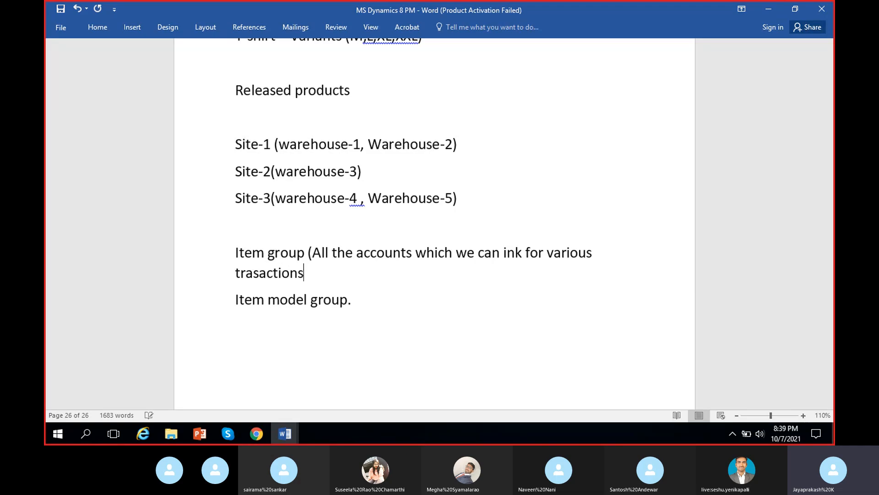
type(" we do ")
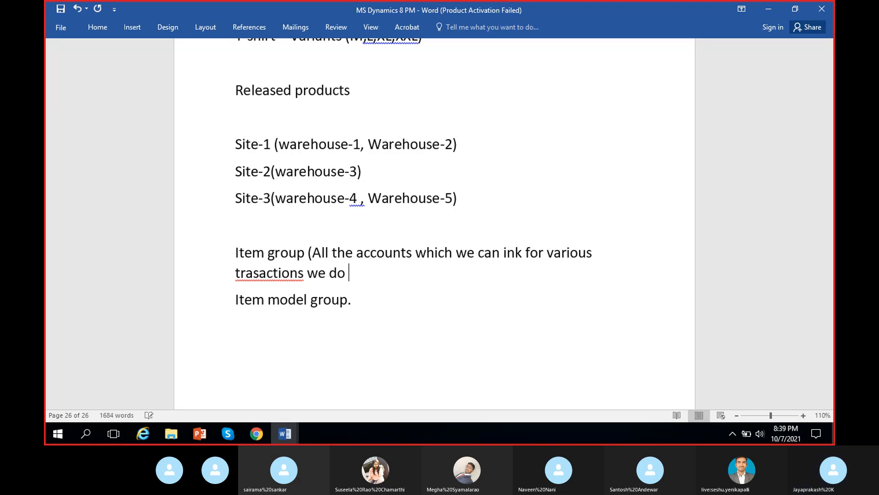
type("with the ")
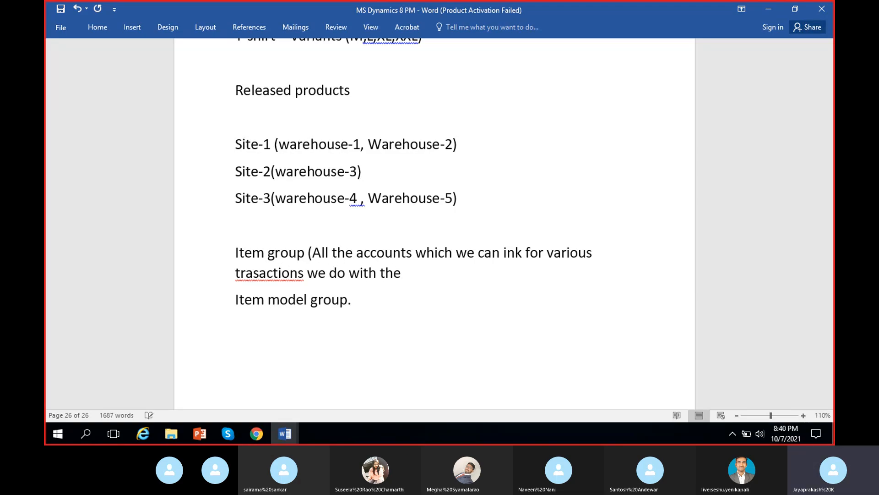
type("items)")
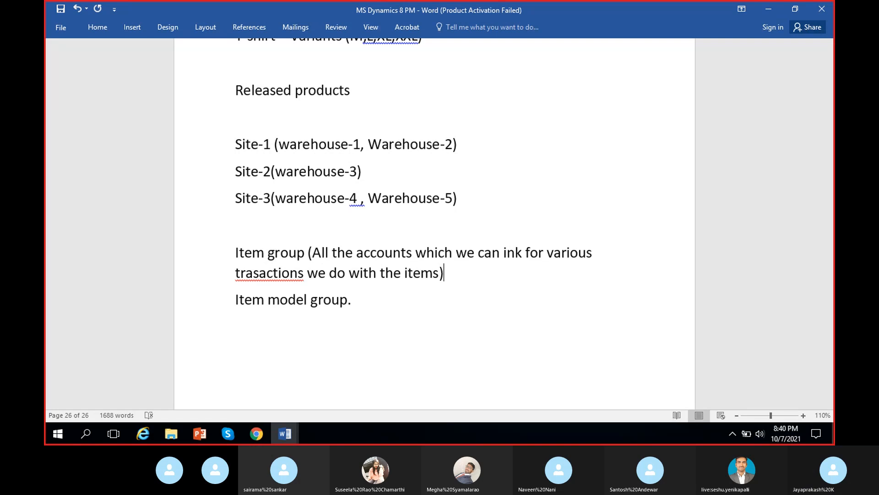
Correct the misspelled word "trasactions" to "transactions" in the item group description.
left_click(283, 272)
left_click(255, 274)
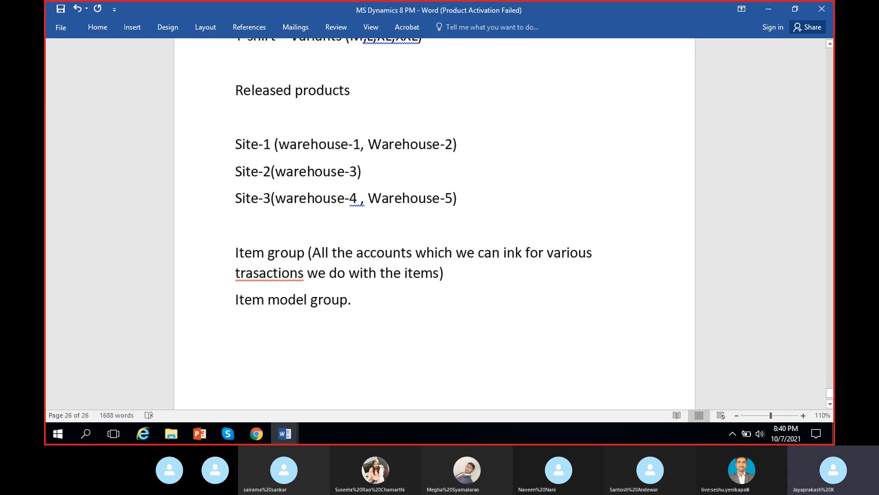
type("n")
left_click(472, 273)
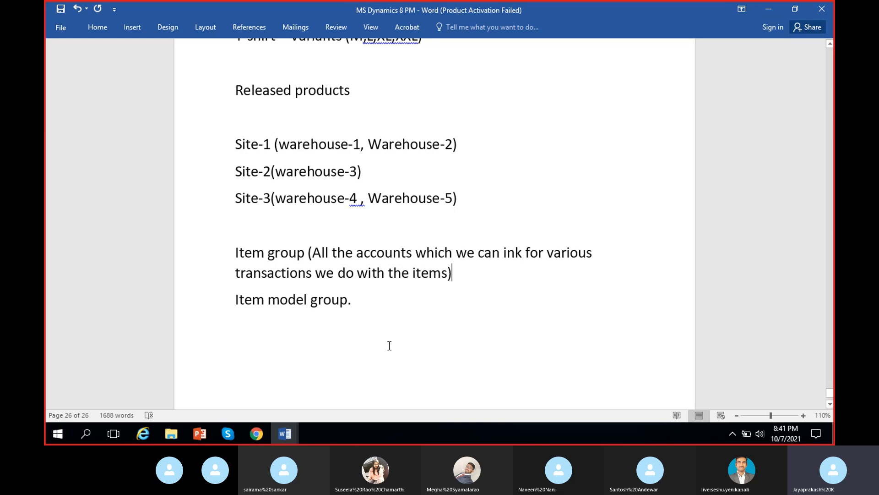
Switch to the Dynamics 365 dashboard in Chrome, open Item groups from the Inventory management setup and dismiss the editing hint.
mouse_move(264, 433)
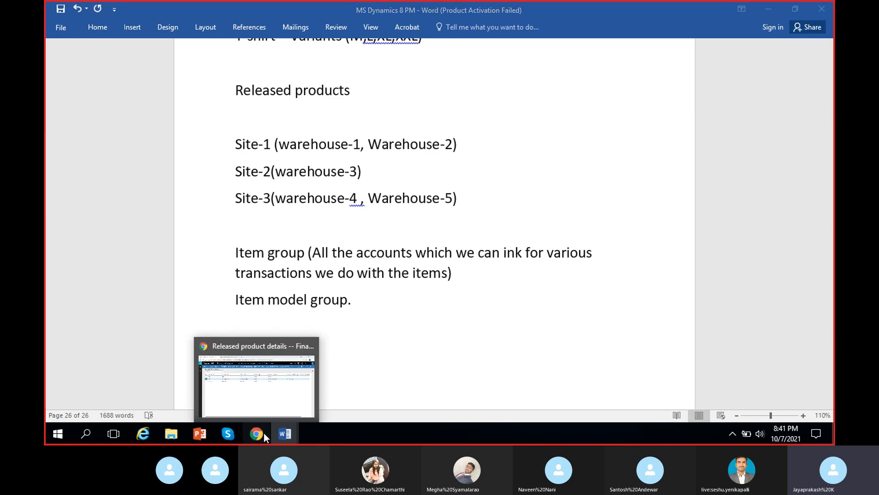
left_click(264, 433)
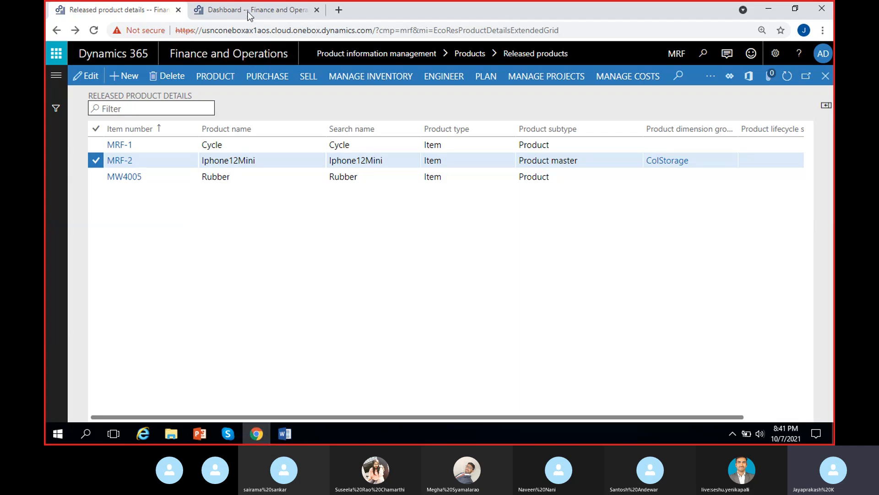
left_click(250, 14)
left_click(56, 74)
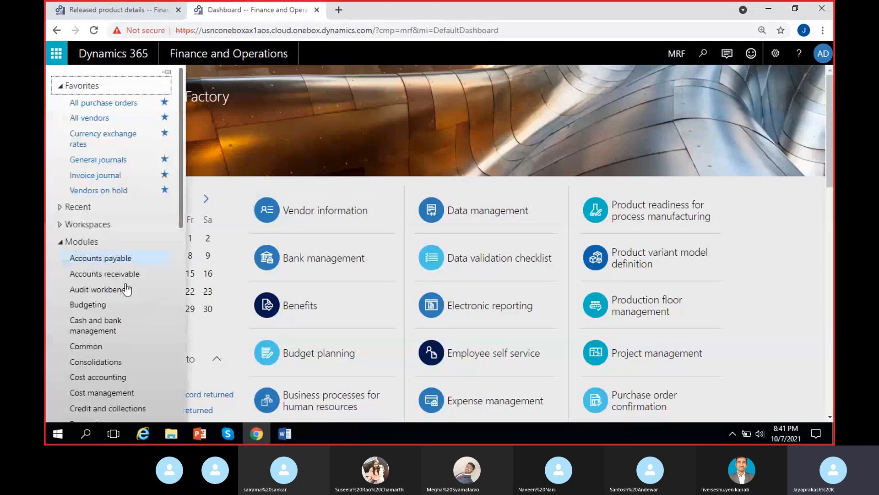
scroll(128, 289, "down", 5)
left_click(106, 174)
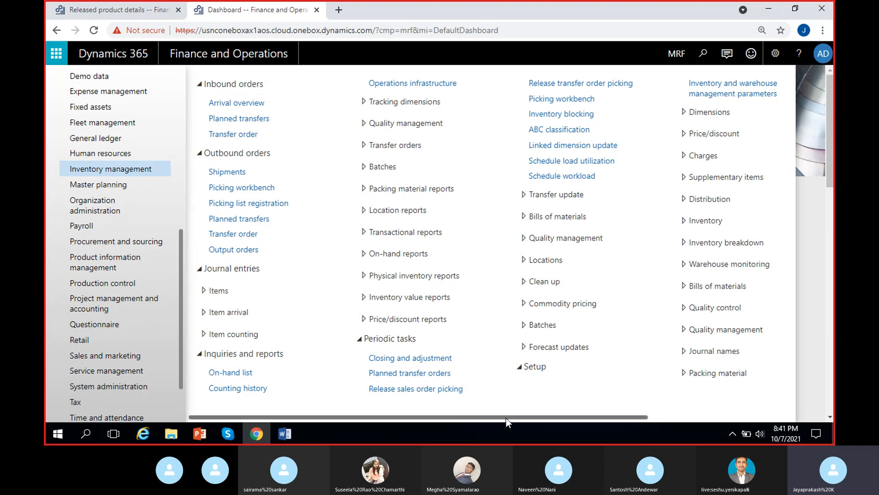
scroll(506, 418, "right", 3)
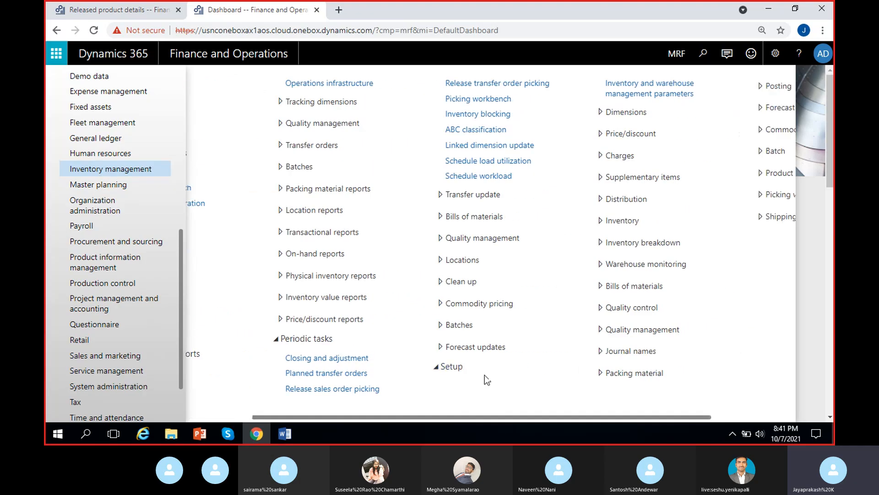
left_click(614, 221)
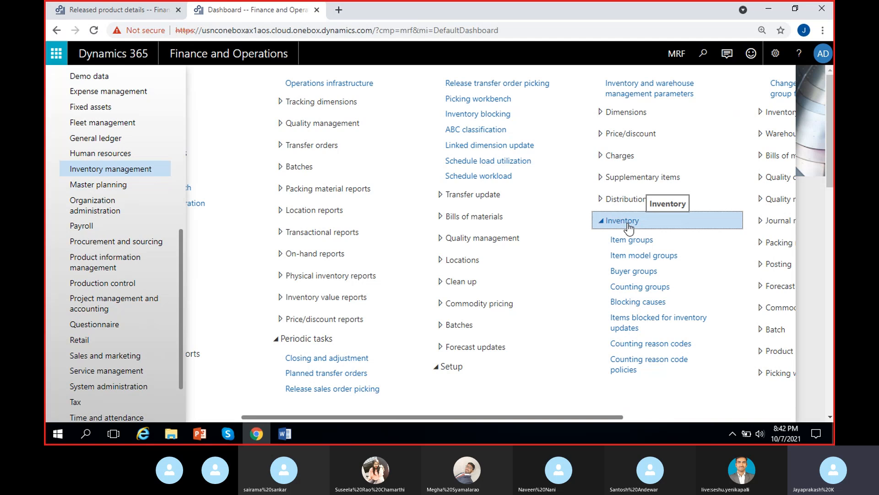
left_click(635, 243)
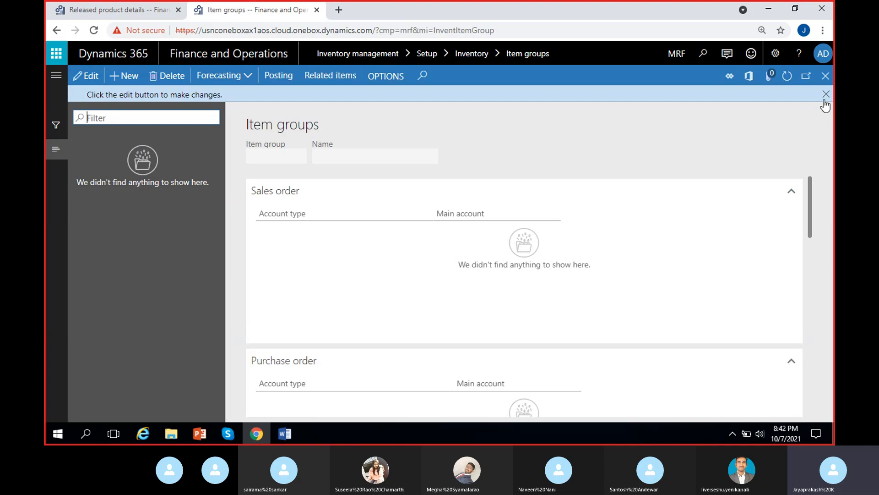
left_click(825, 96)
Create an item group with the code Test and the name Test, and save it.
left_click(115, 79)
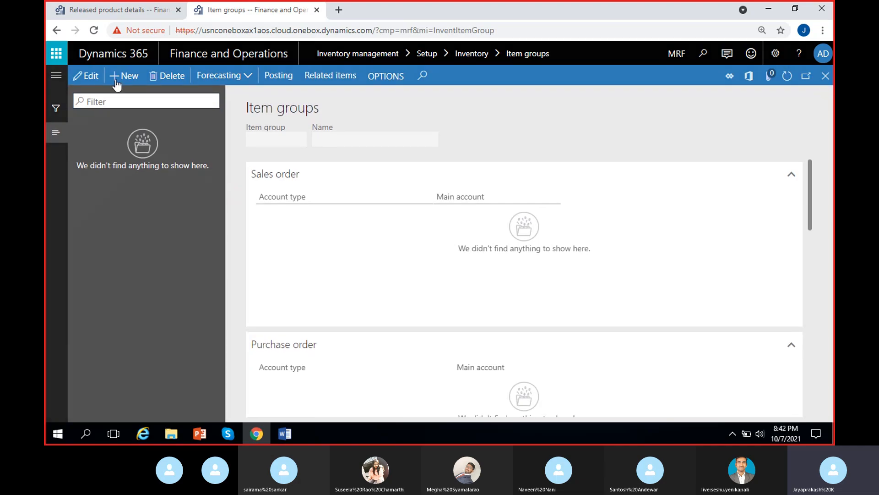
type("Test")
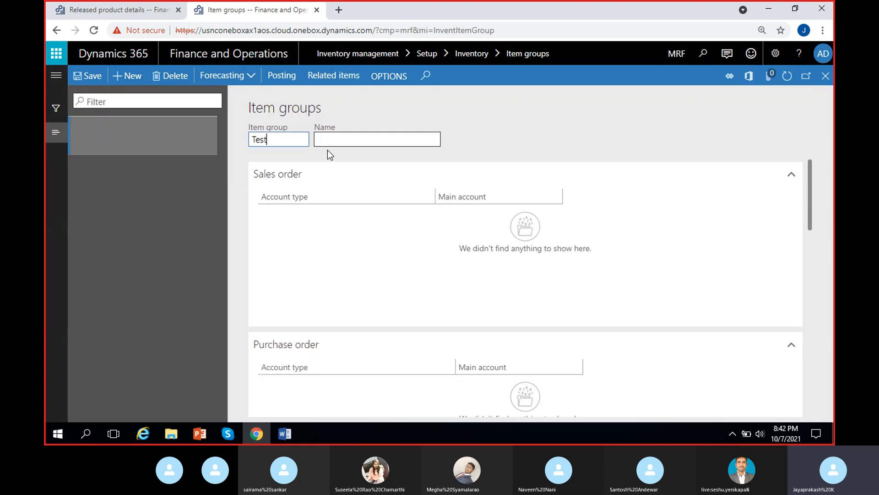
left_click(374, 147)
type("Test")
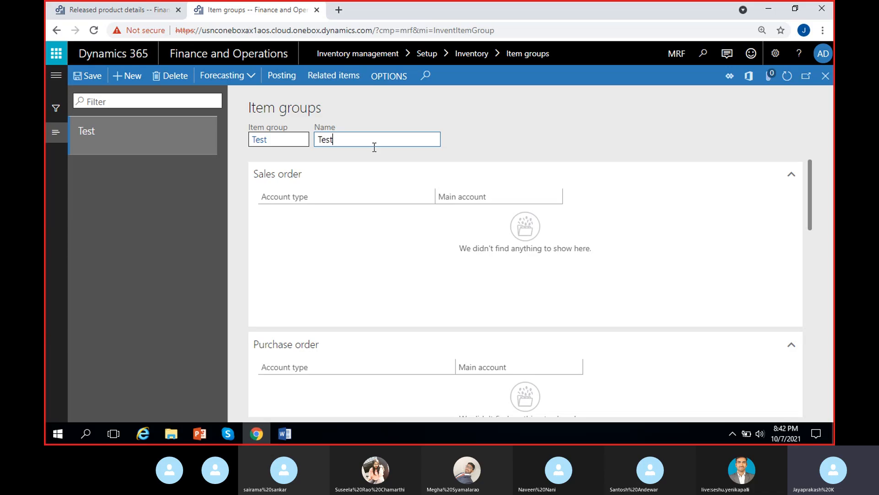
left_click(85, 79)
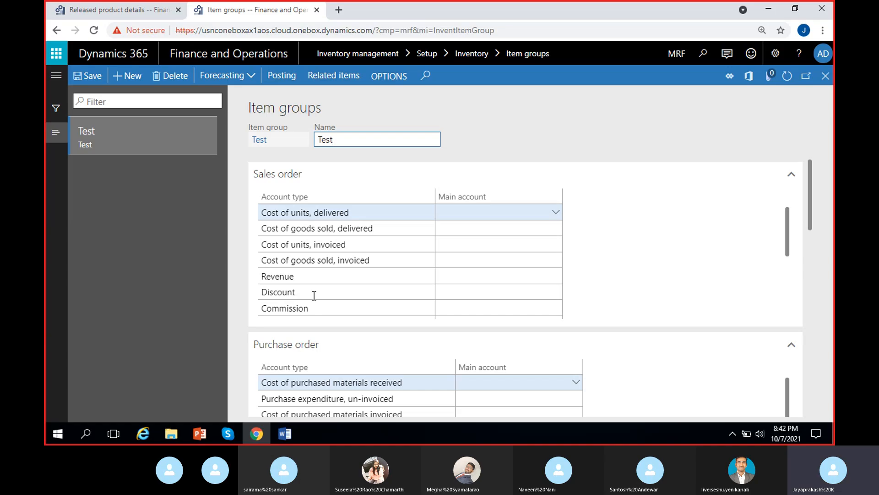
Look over the Test item group's posting sections and collapse Sales order, Purchase order, Inventory and Production.
left_click_drag(788, 224, 789, 199)
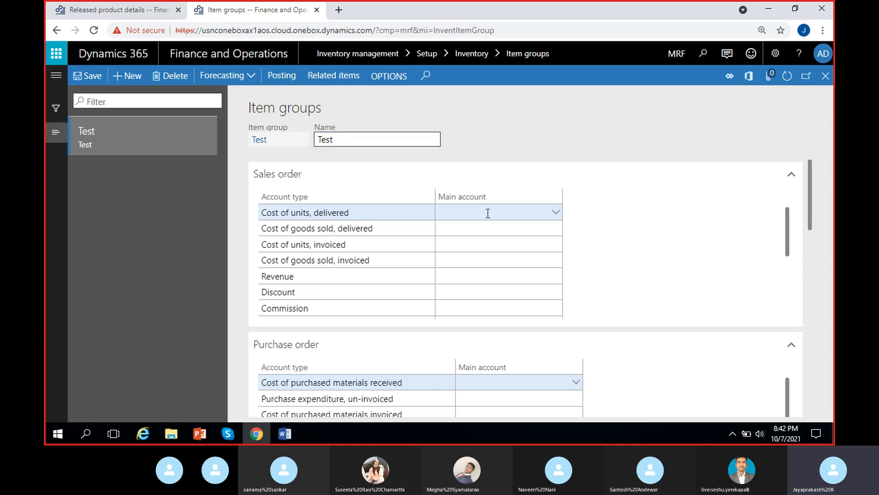
left_click(354, 173)
left_click(338, 206)
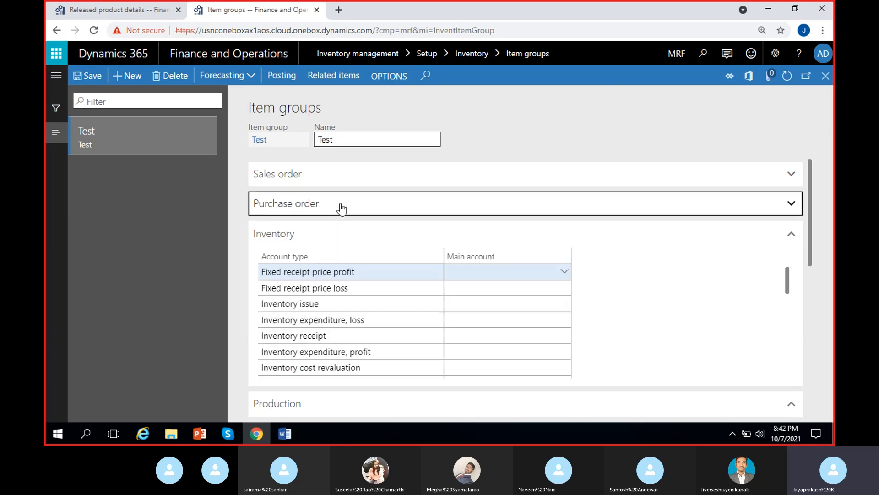
left_click(327, 240)
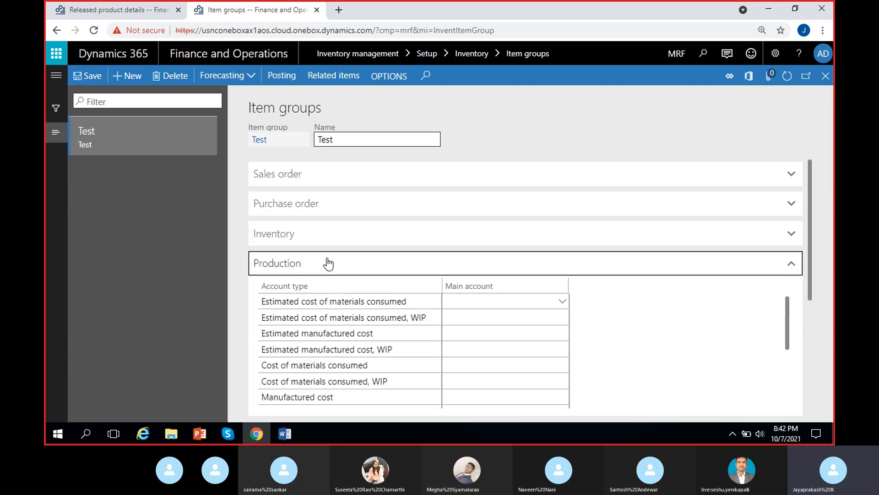
left_click(328, 264)
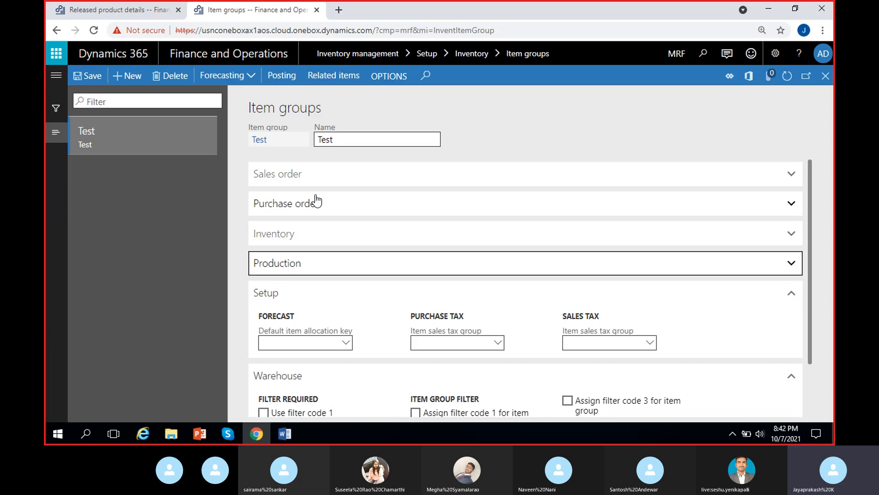
Expand the Sales order section of the Test item group, examine its account types and collapse it again.
left_click(320, 174)
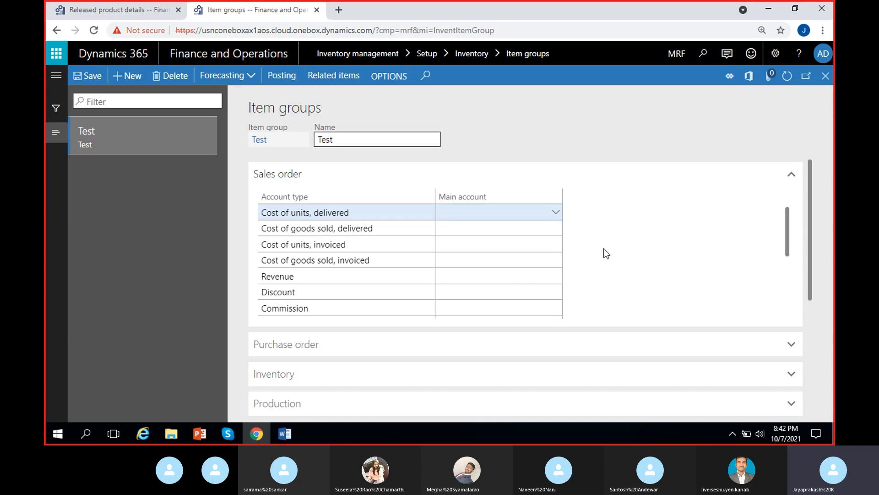
left_click_drag(788, 220, 784, 195)
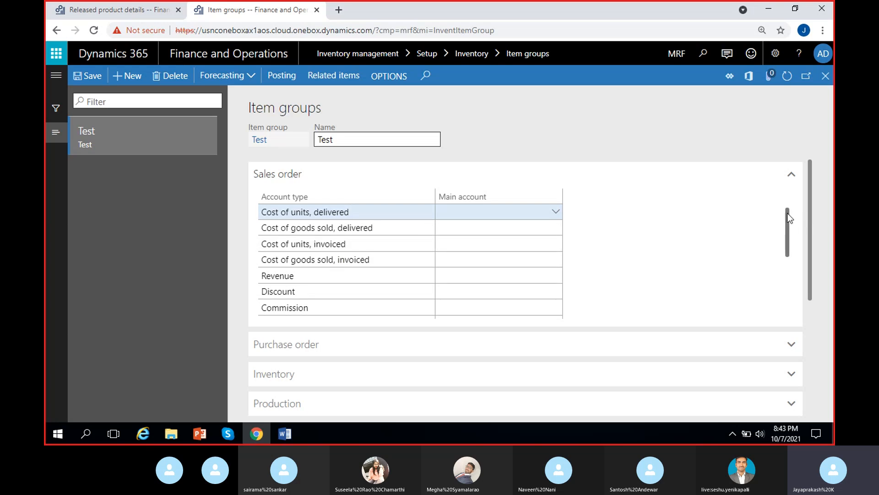
left_click_drag(789, 219, 786, 189)
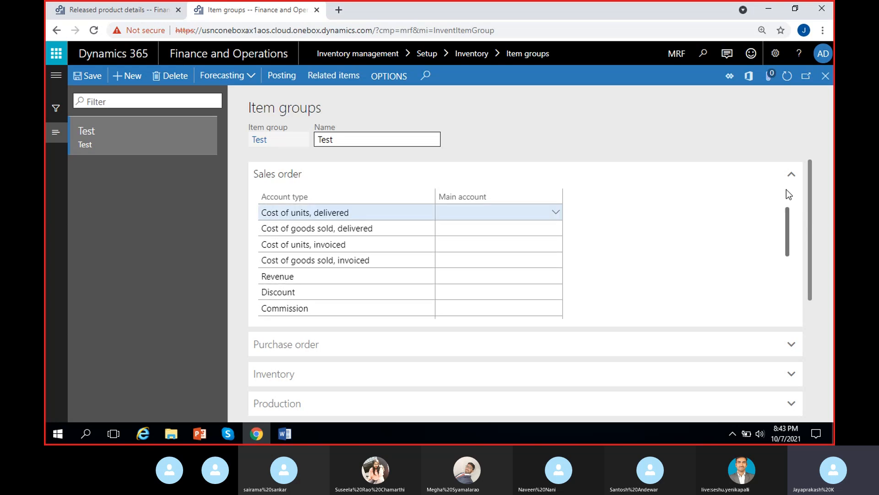
left_click(605, 178)
Expand the Purchase order section of the Test item group, examine its full list of account types and collapse it again.
left_click(457, 211)
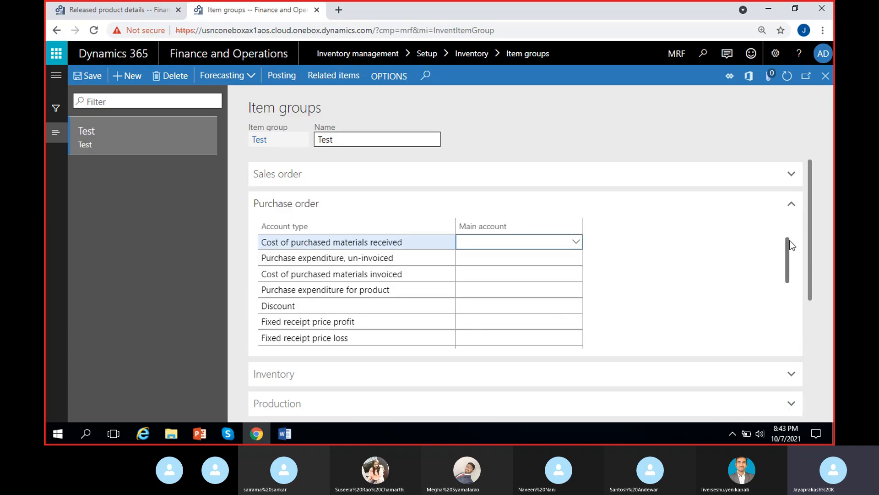
left_click_drag(789, 242, 797, 211)
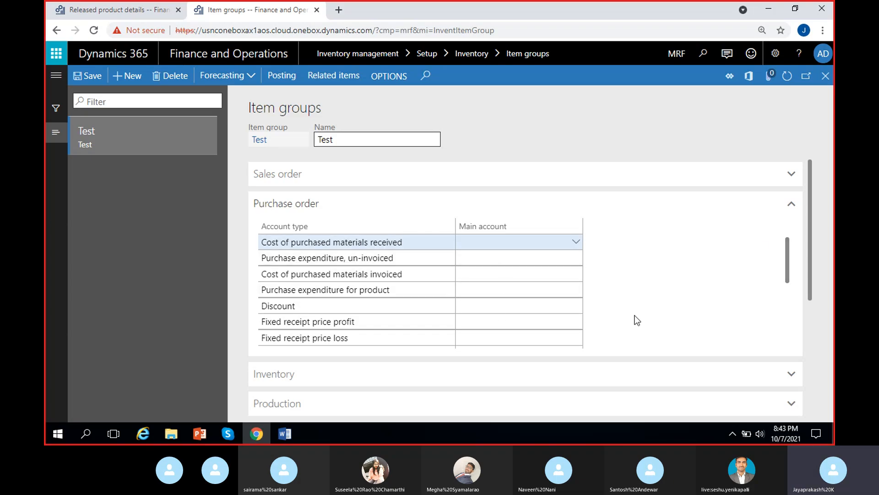
left_click(521, 243)
left_click(525, 256)
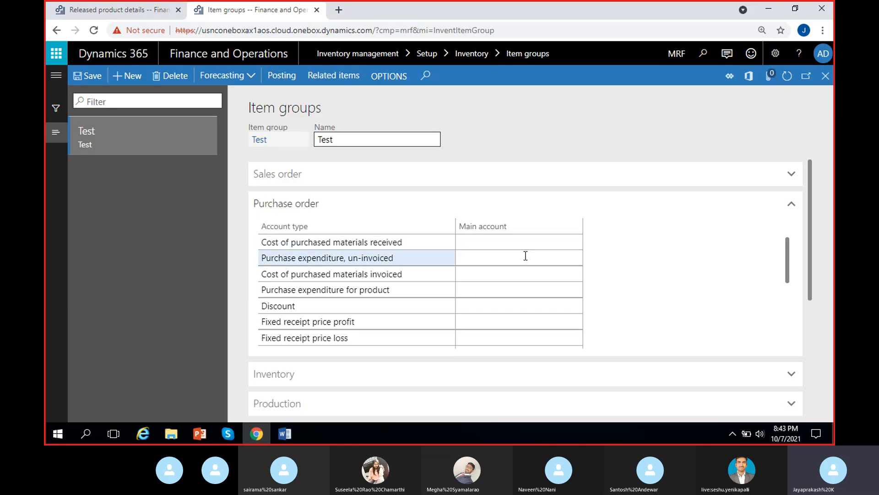
left_click_drag(786, 253, 791, 320)
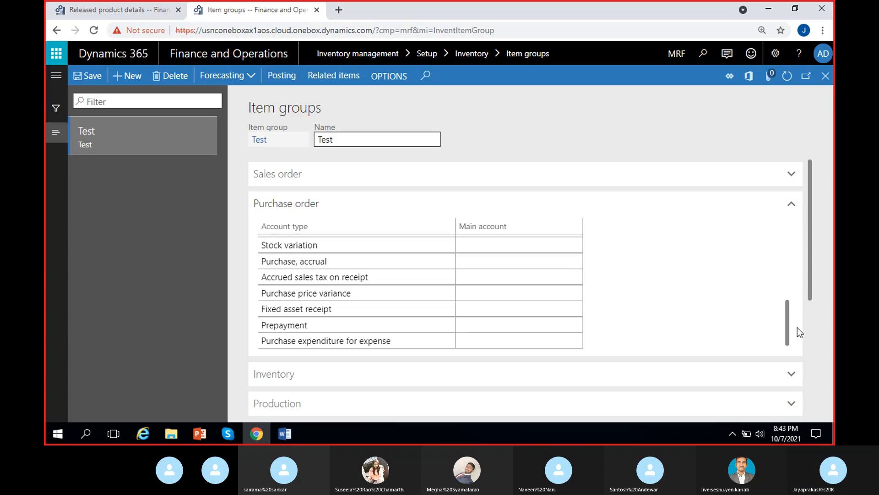
left_click(792, 204)
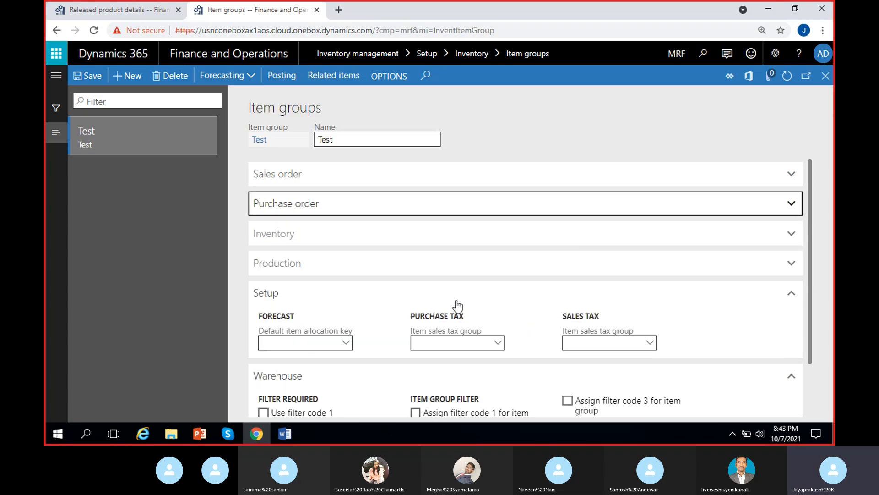
Expand the Inventory section of the Test item group, examine its full list of account types and collapse it again.
left_click(419, 239)
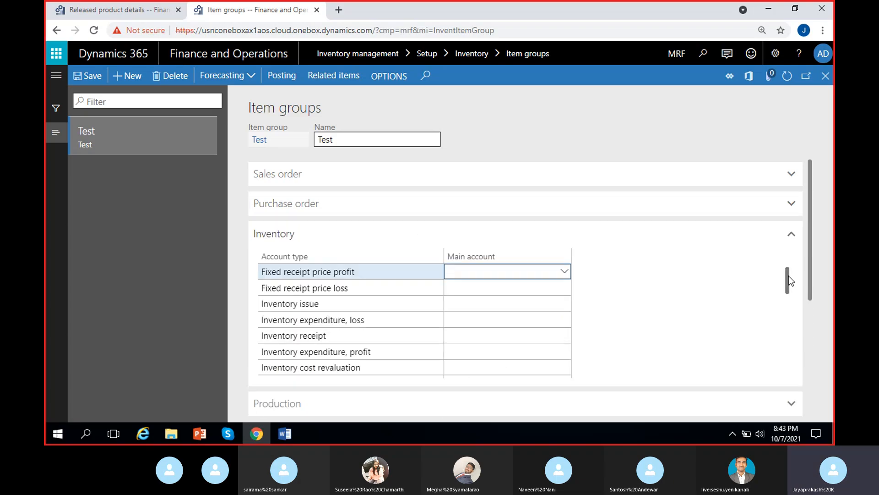
left_click_drag(788, 275, 782, 358)
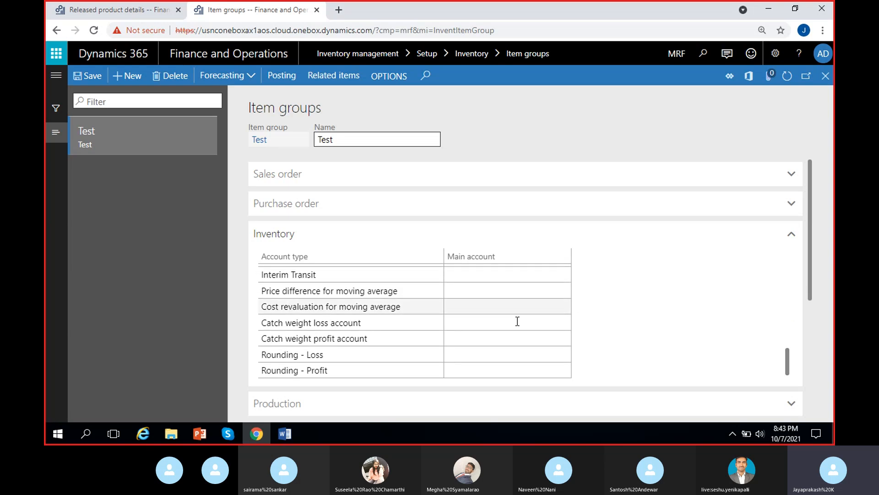
scroll(641, 309, "up", 7)
scroll(641, 309, "down", 7)
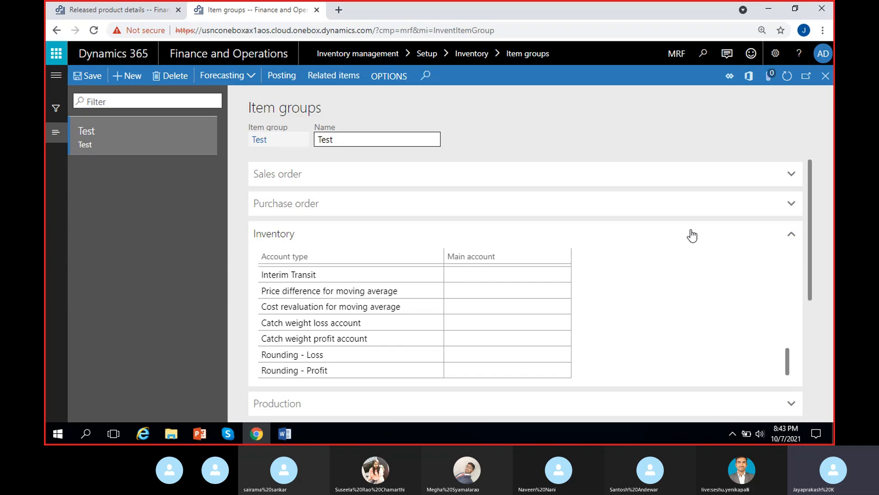
left_click(655, 233)
Examine the Production section's account types in the Test item group, collapse that section and expand Purchase order again.
left_click(485, 264)
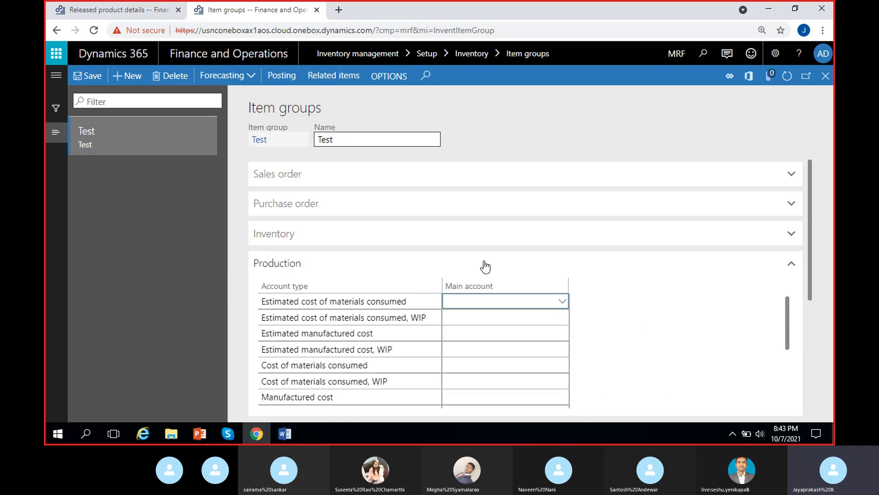
left_click(727, 308)
left_click_drag(787, 307, 536, 277)
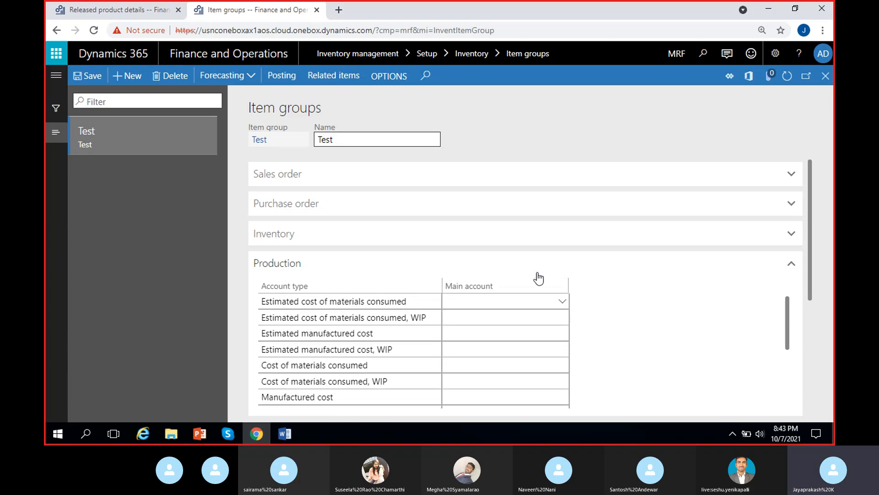
left_click(644, 271)
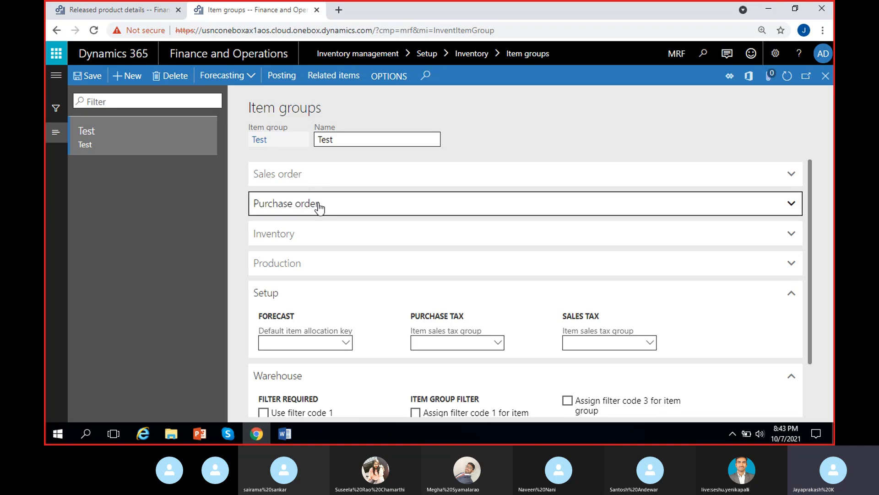
left_click(311, 215)
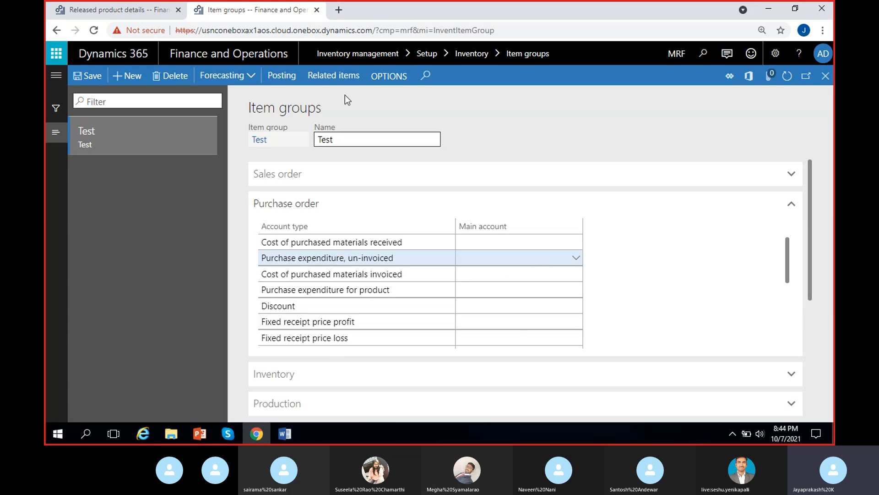
Duplicate the Item groups page in a second browser tab and show the copy.
right_click(274, 10)
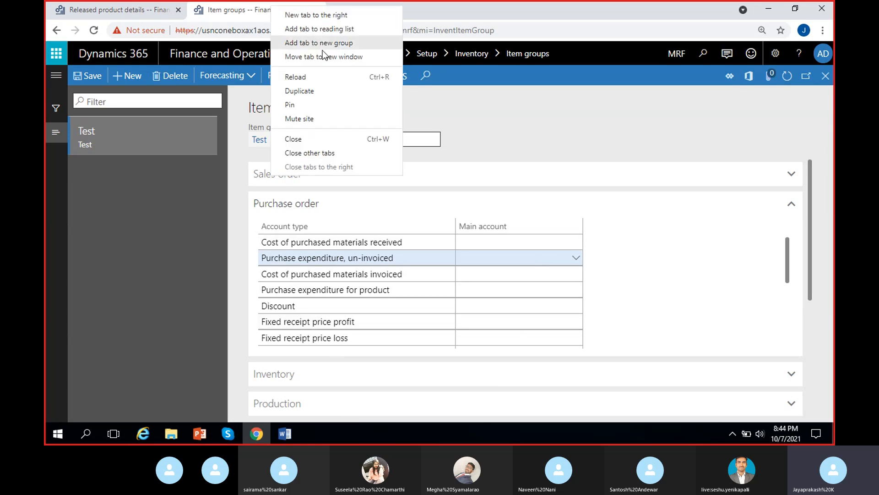
left_click(317, 86)
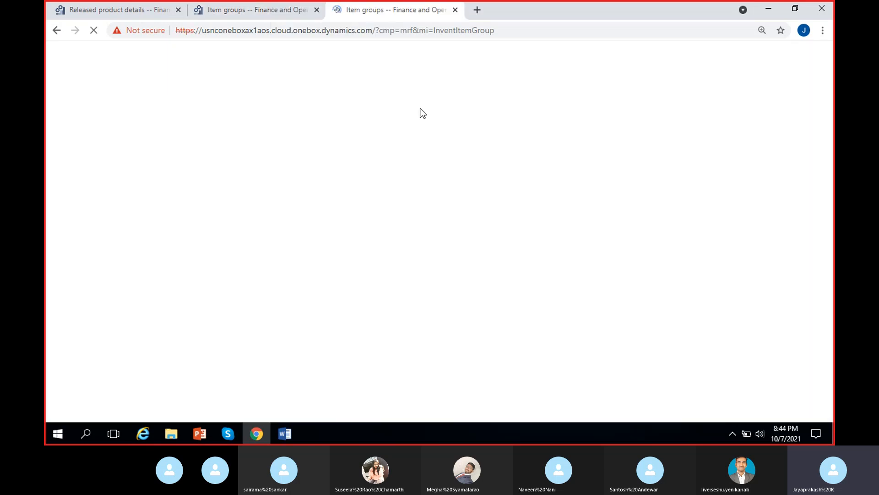
left_click(245, 12)
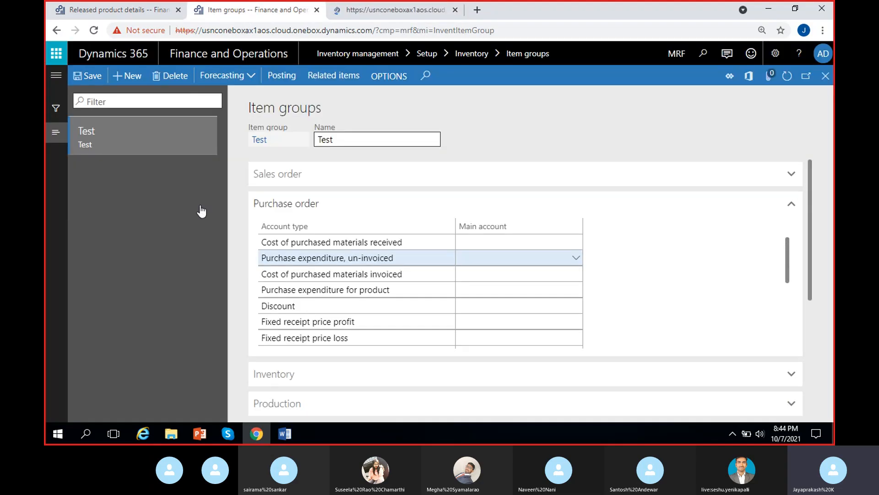
left_click(392, 13)
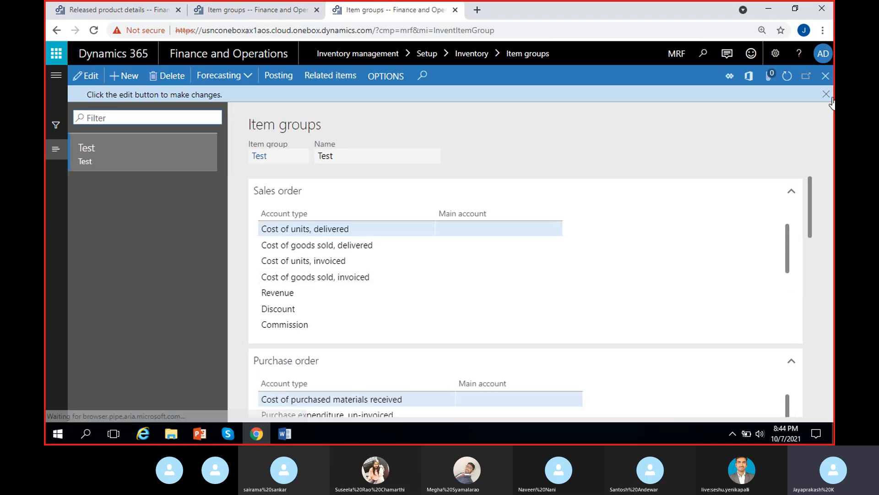
Dismiss the edit notice on the duplicated Item groups page and change its company to USMF.
left_click(830, 97)
left_click(680, 54)
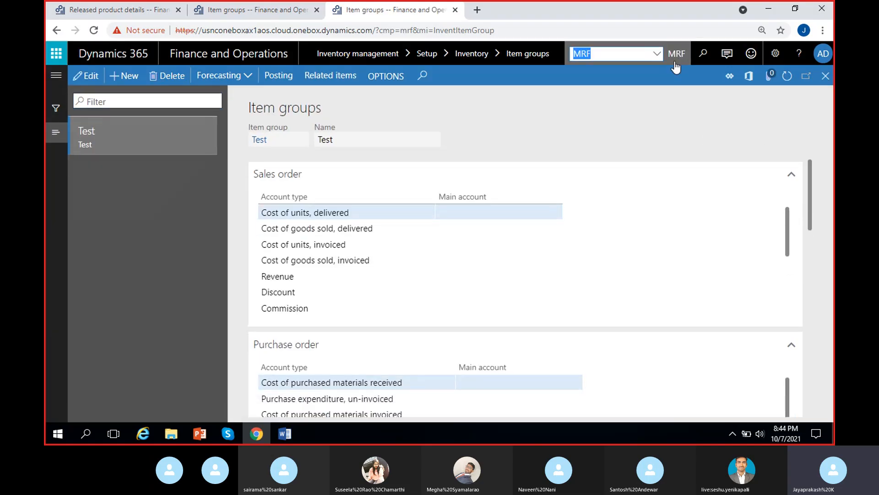
type("USMF")
key("Return")
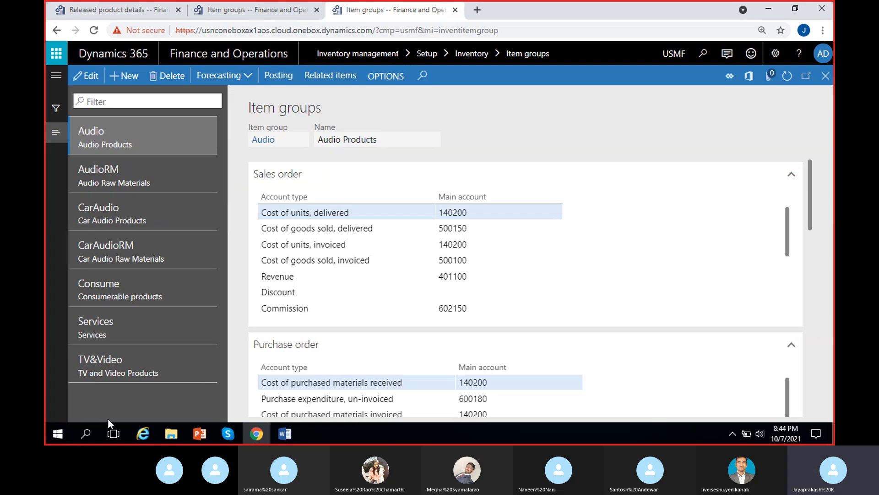
Compare MRF's Test item group with USMF's item groups, examining the main accounts of Audio and AudioRM.
left_click(242, 9)
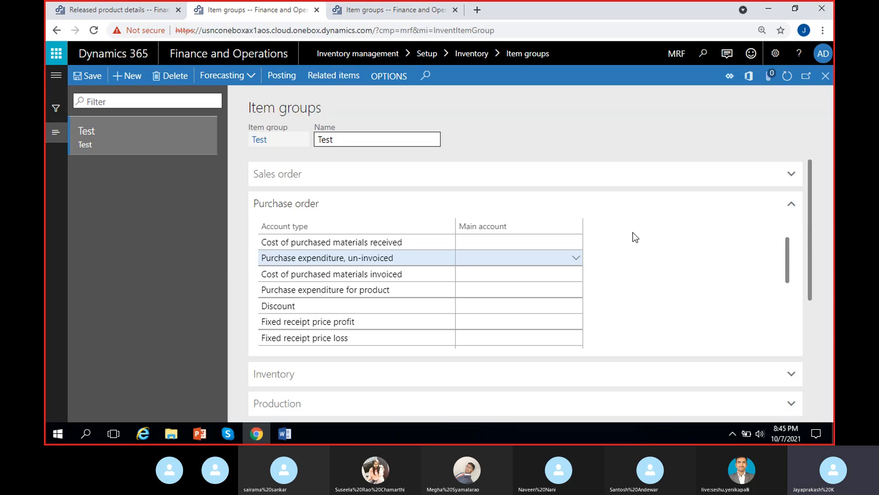
left_click(392, 7)
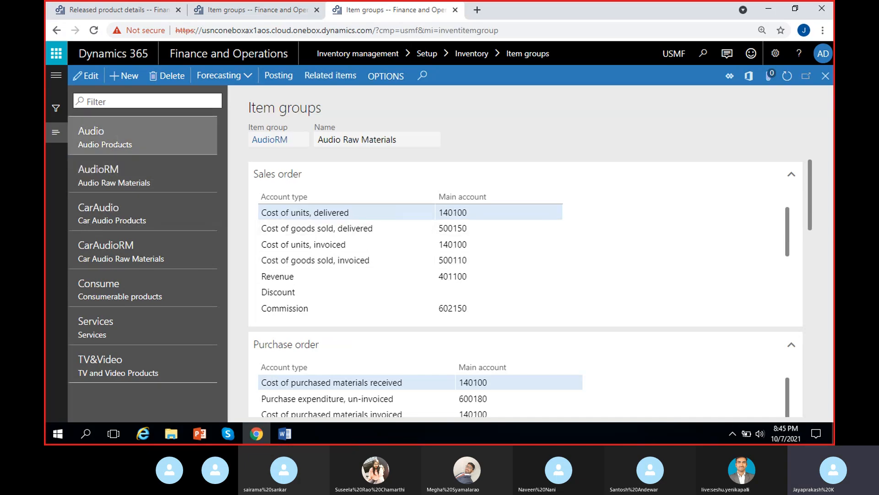
left_click(104, 182)
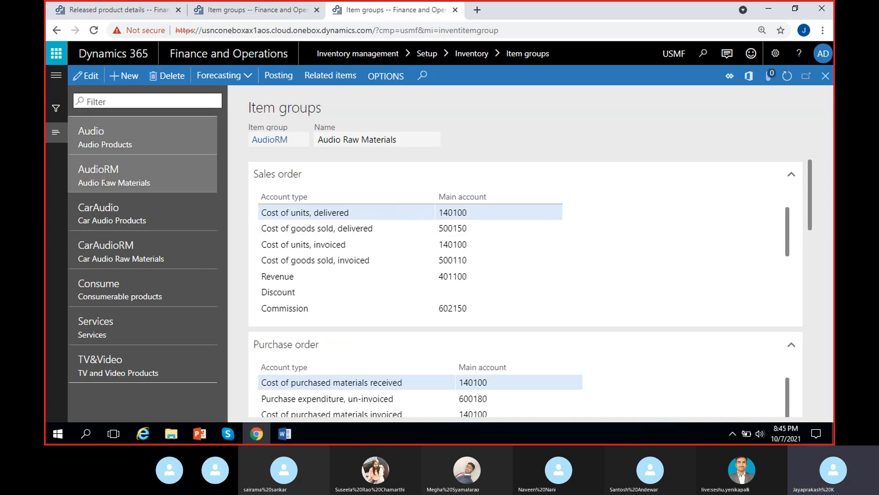
left_click(114, 145)
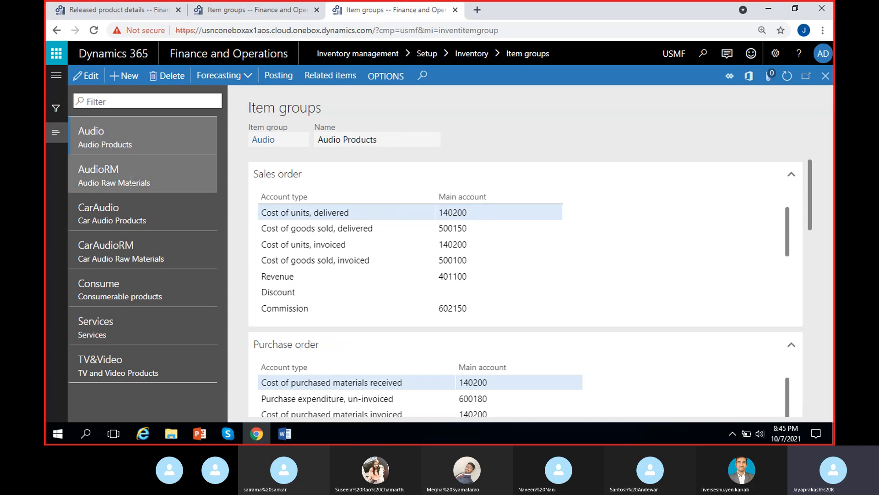
left_click(131, 181)
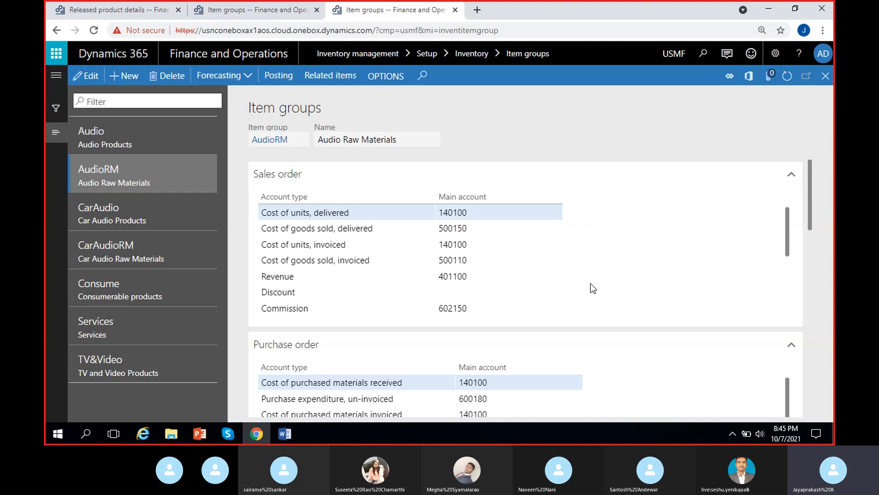
left_click(142, 136)
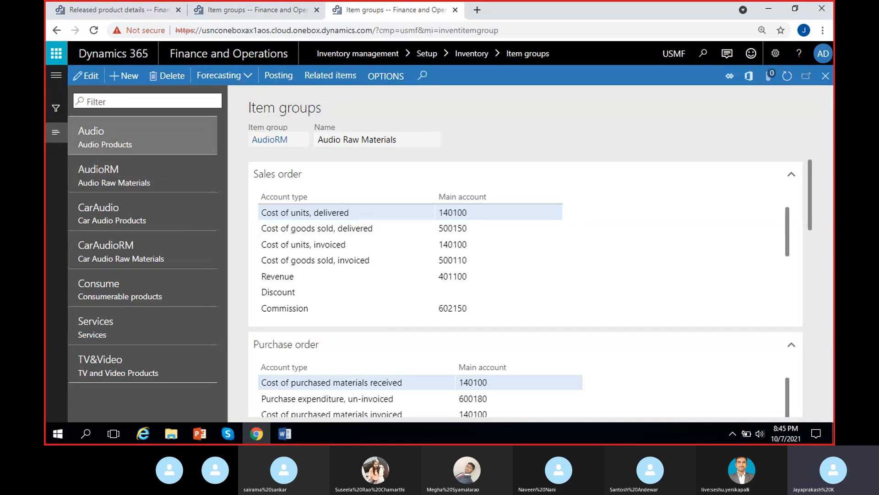
Switch to the MS Dynamics 8 PM Word document and review the "Item model group" line of the notes.
left_click(286, 435)
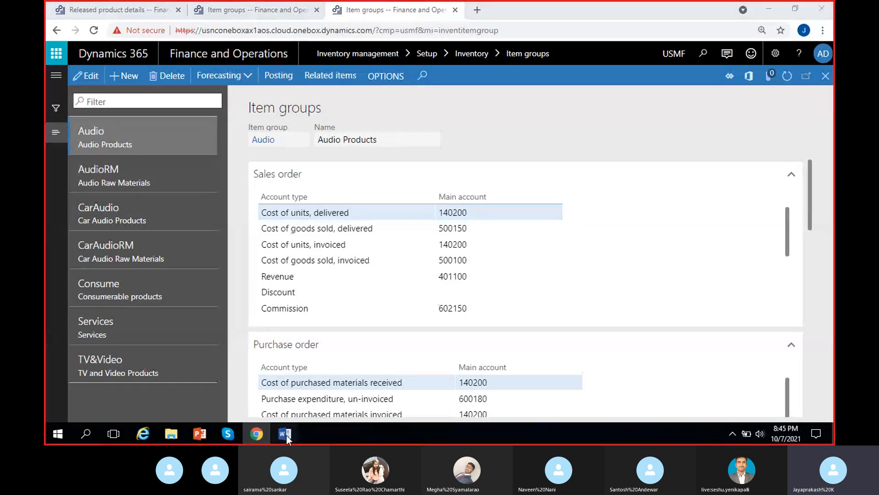
left_click(242, 393)
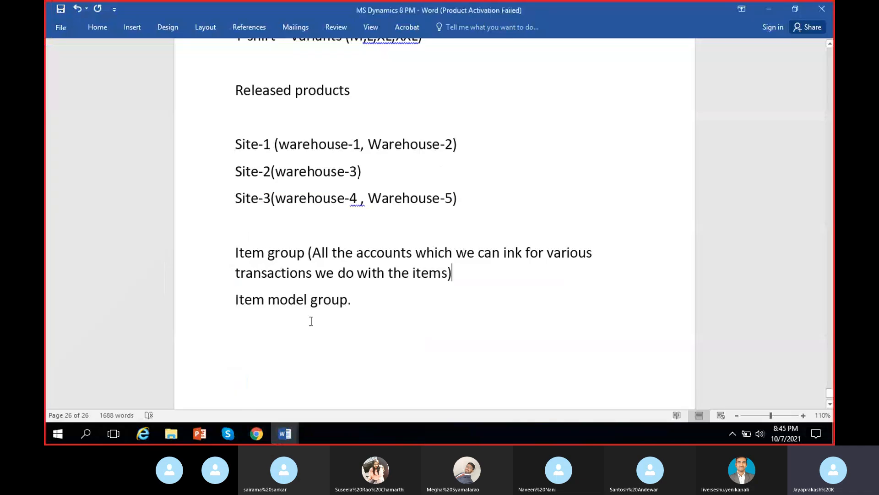
left_click_drag(355, 302, 224, 302)
left_click(348, 317)
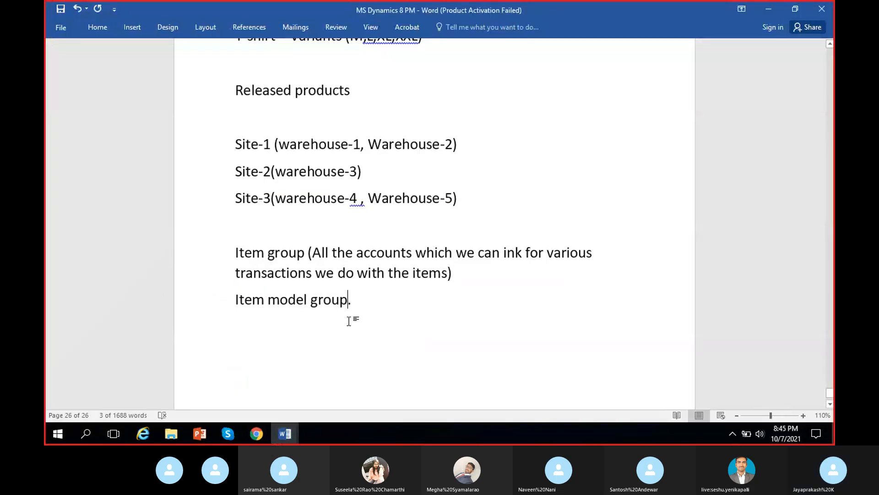
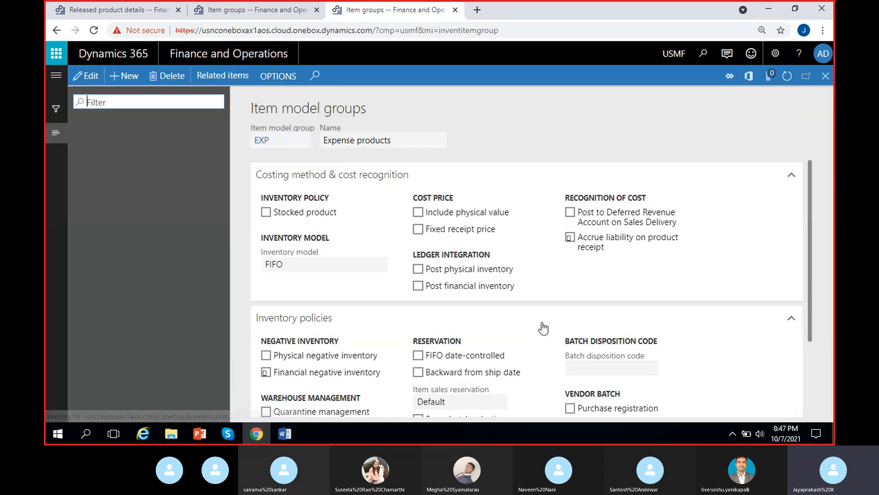
Dismiss the notice on USMF's Item model groups page, show the FIFO group and review its code and name.
left_click(826, 95)
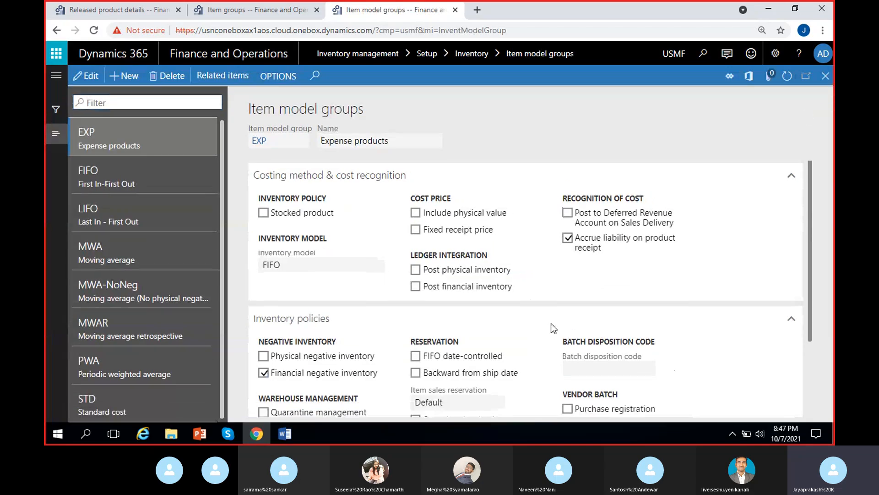
left_click(125, 179)
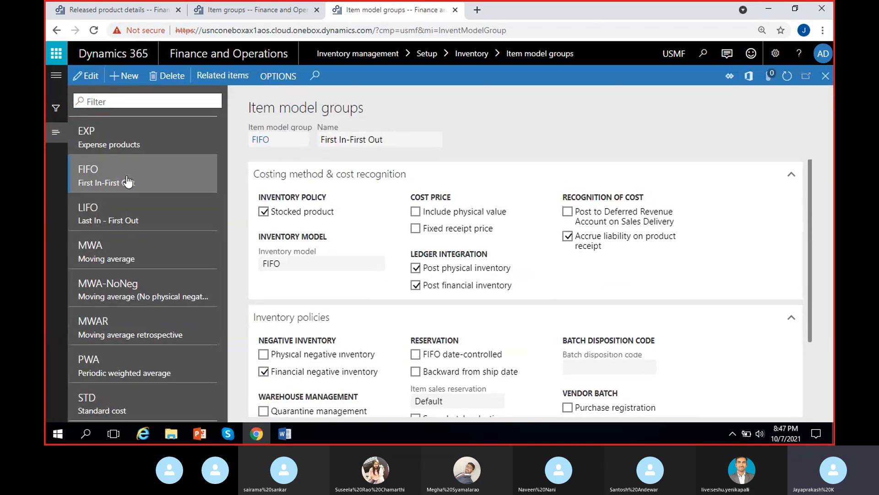
left_click_drag(283, 142, 190, 159)
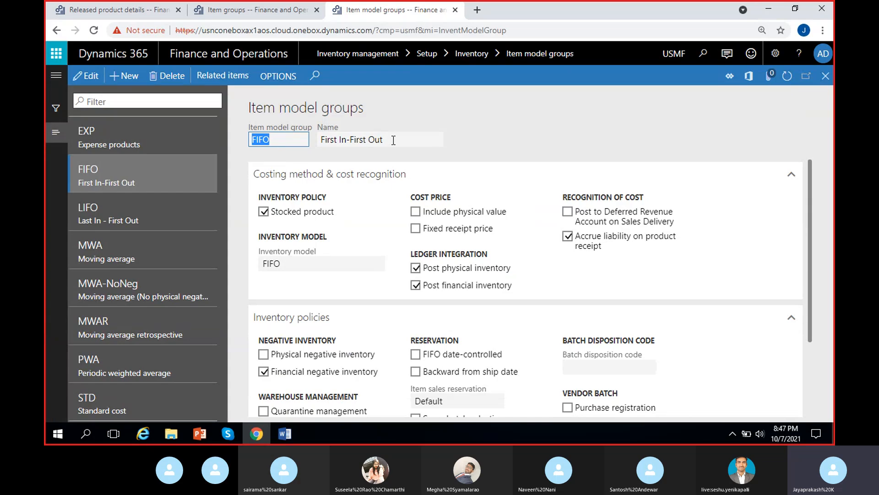
left_click_drag(394, 140, 289, 147)
left_click(592, 128)
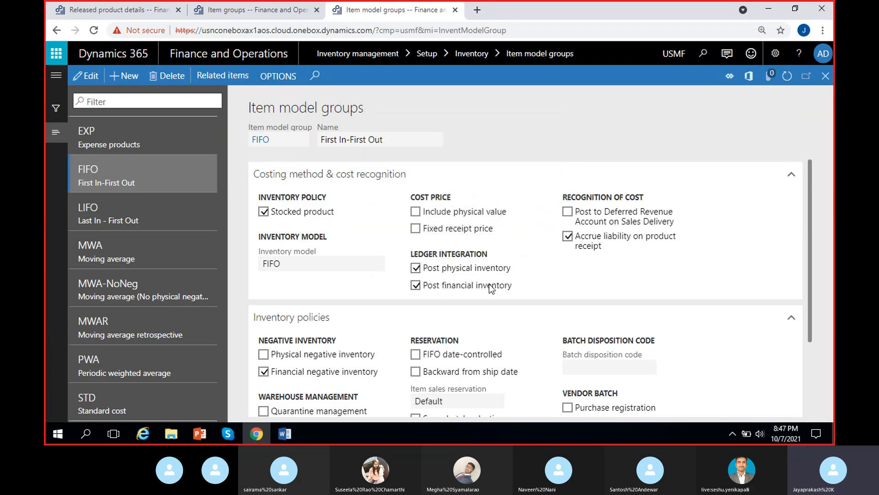
Examine the FIFO item model group's costing and inventory policy options and its inventory model.
left_click_drag(812, 218, 815, 245)
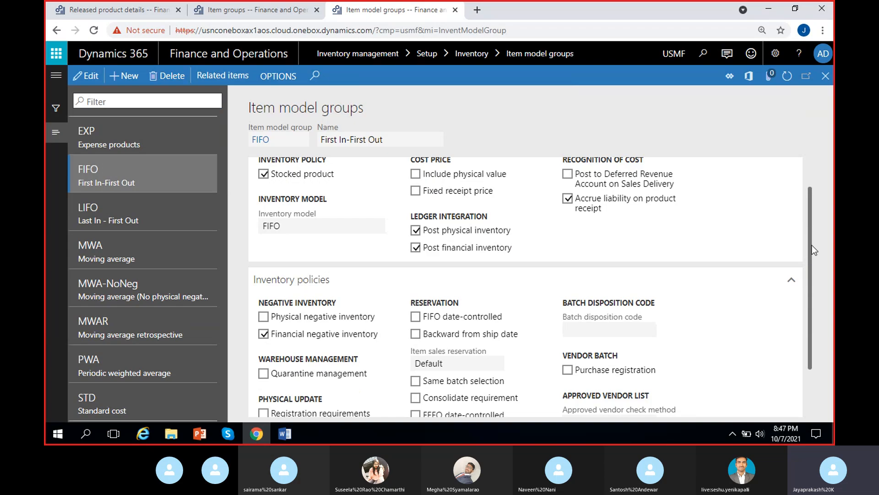
scroll(813, 247, "down", 2)
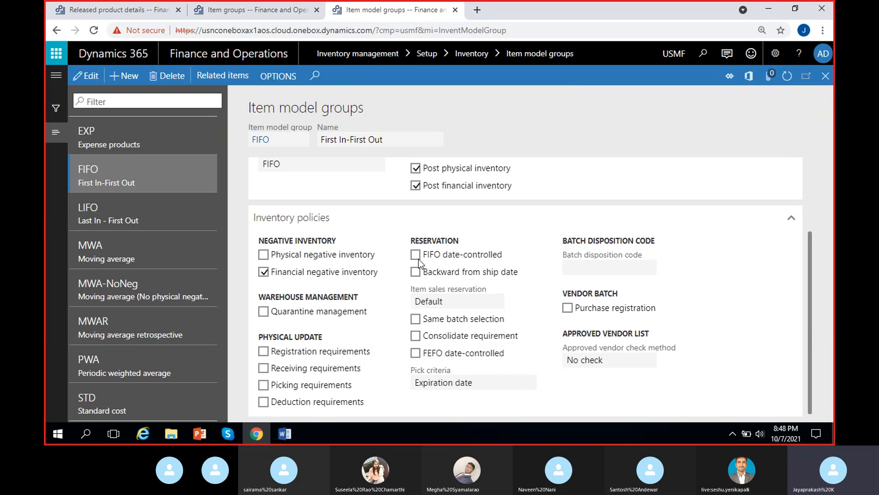
scroll(501, 347, "up", 3)
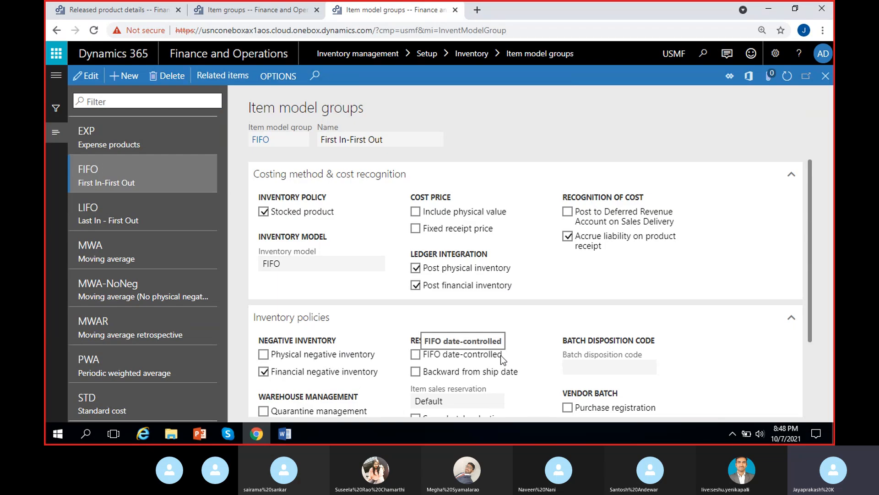
left_click(305, 264)
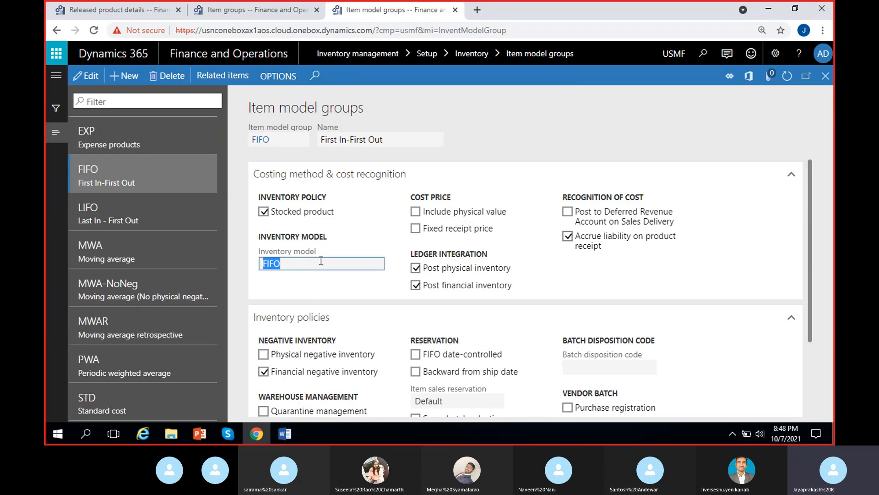
left_click_drag(328, 266, 233, 266)
left_click(260, 267)
left_click_drag(263, 265, 328, 263)
left_click(335, 265)
Check the inventory model of the LIFO item model group and the Stocked product description in the EXP group.
left_click(135, 213)
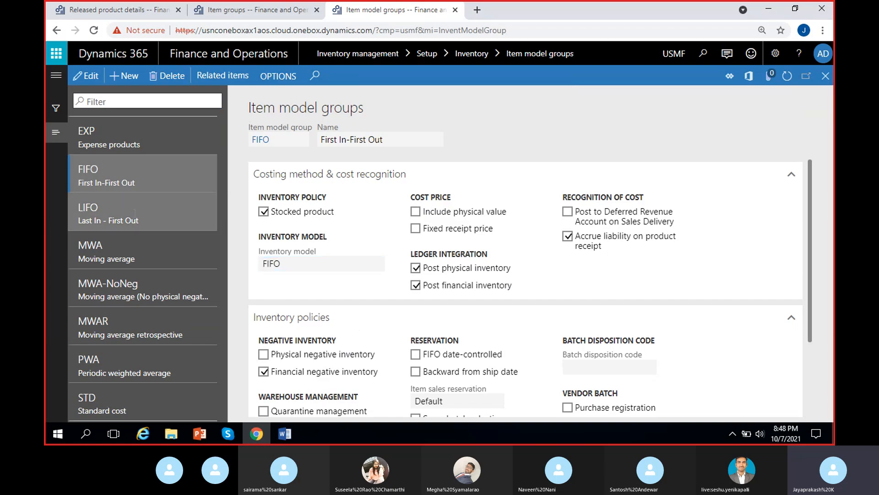
left_click_drag(287, 265, 231, 268)
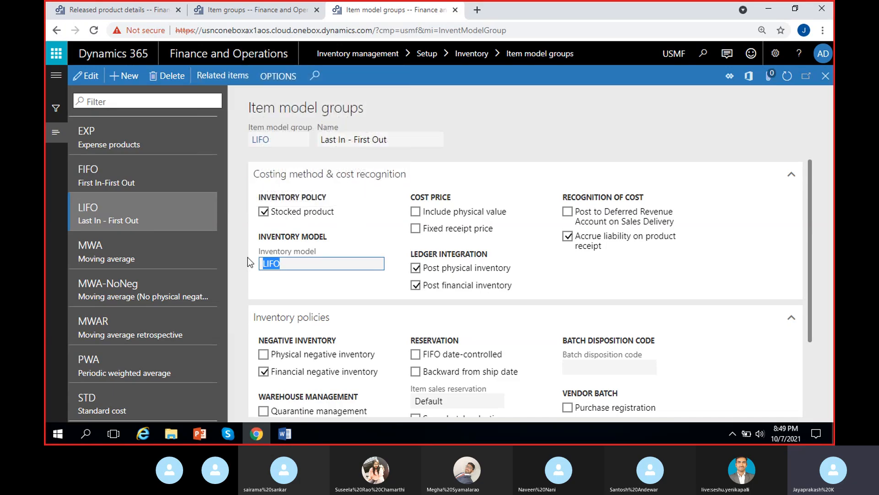
left_click(132, 143)
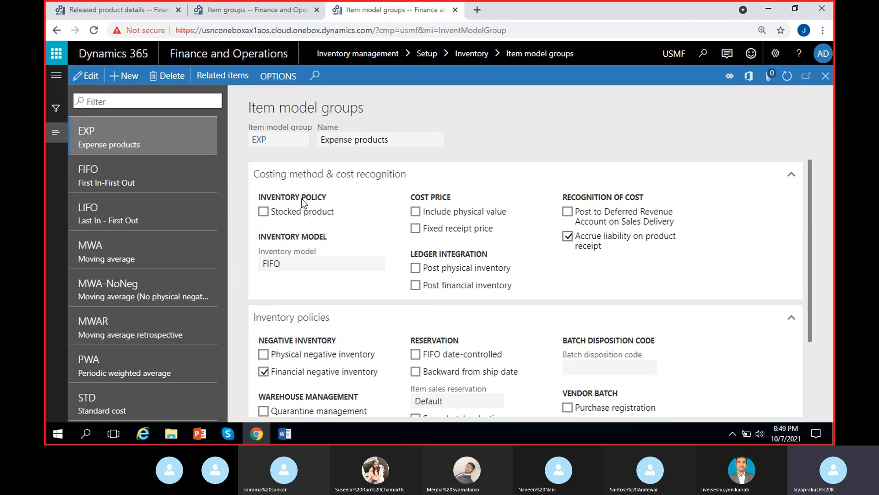
mouse_move(317, 249)
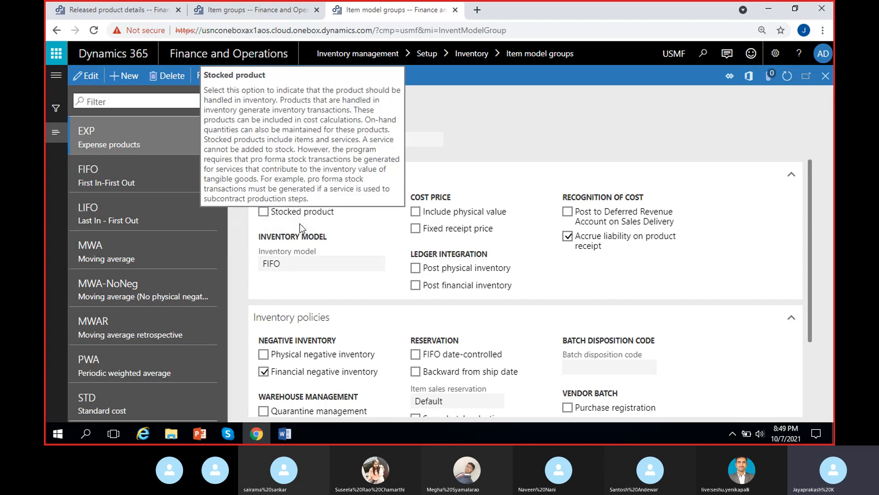
Review the costing method and inventory policy settings of the EXP item model group.
left_click_drag(141, 144, 78, 145)
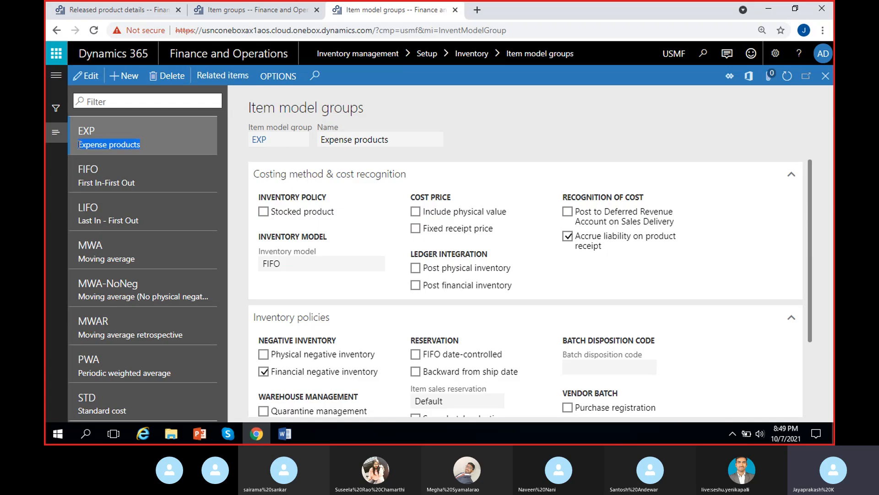
left_click(486, 141)
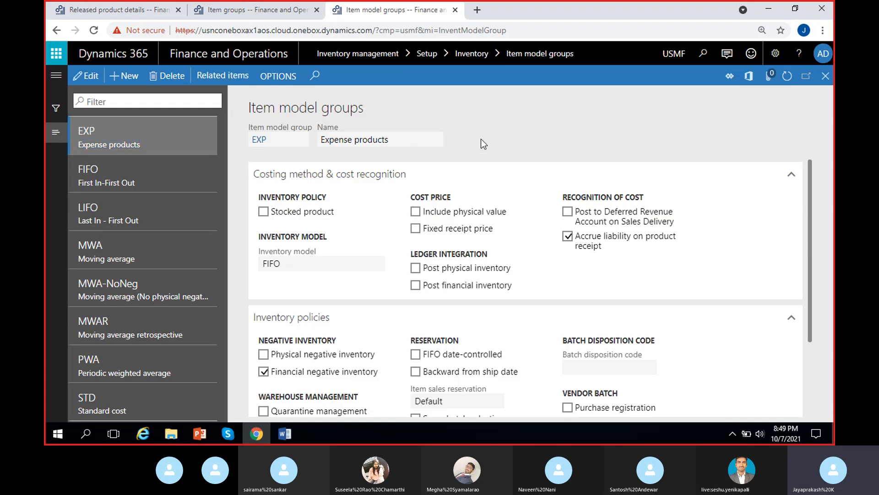
scroll(351, 287, "down", 1)
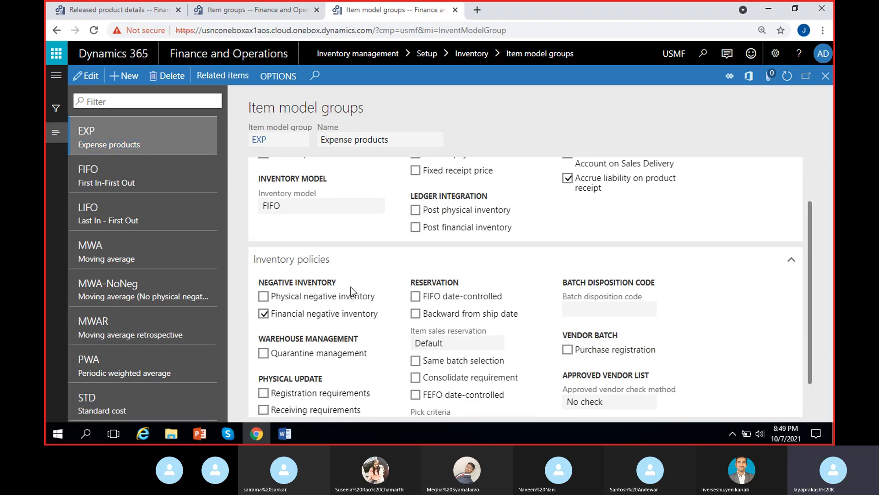
scroll(351, 286, "up", 1)
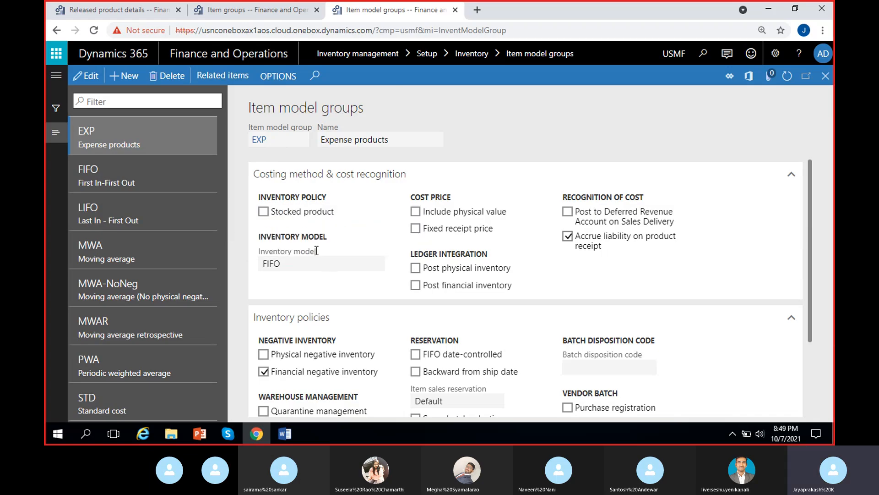
Open the released product details of MRF-1 and select its Item model group field in the General section.
left_click(251, 14)
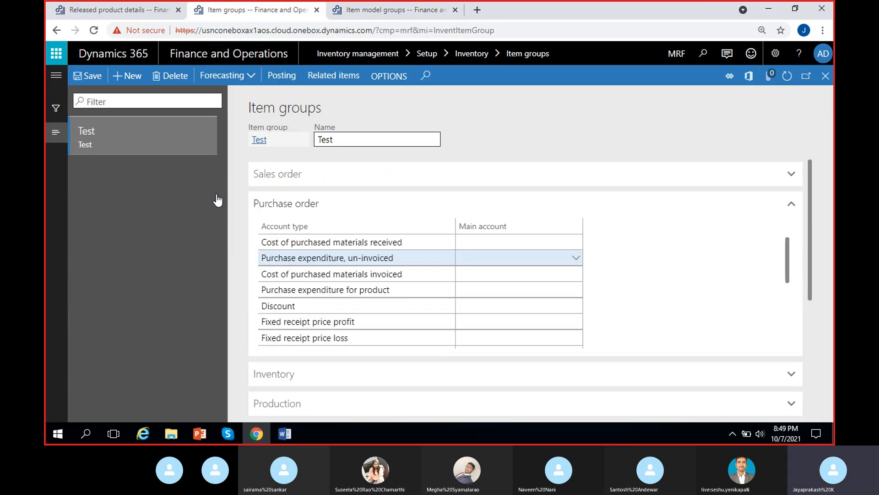
left_click(124, 14)
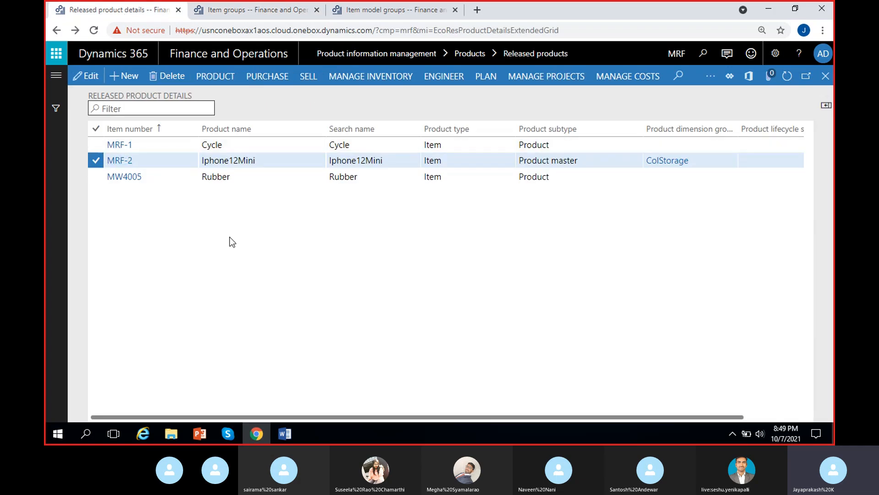
left_click(125, 146)
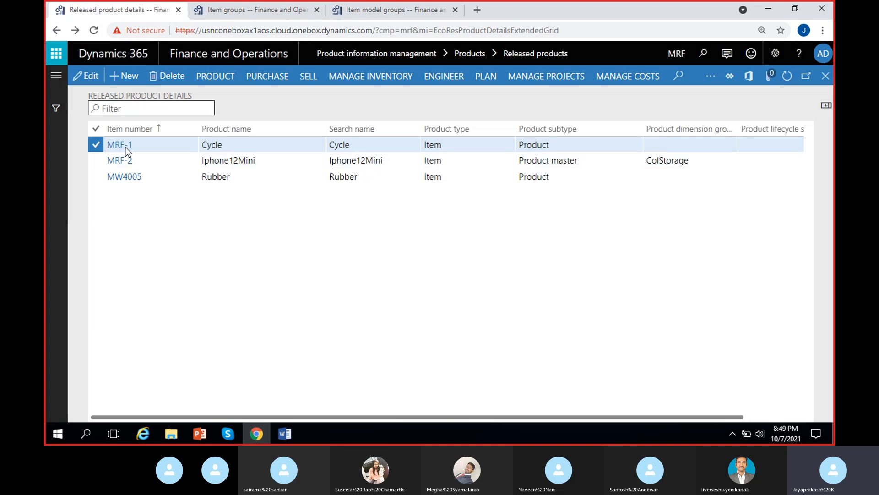
left_click(126, 146)
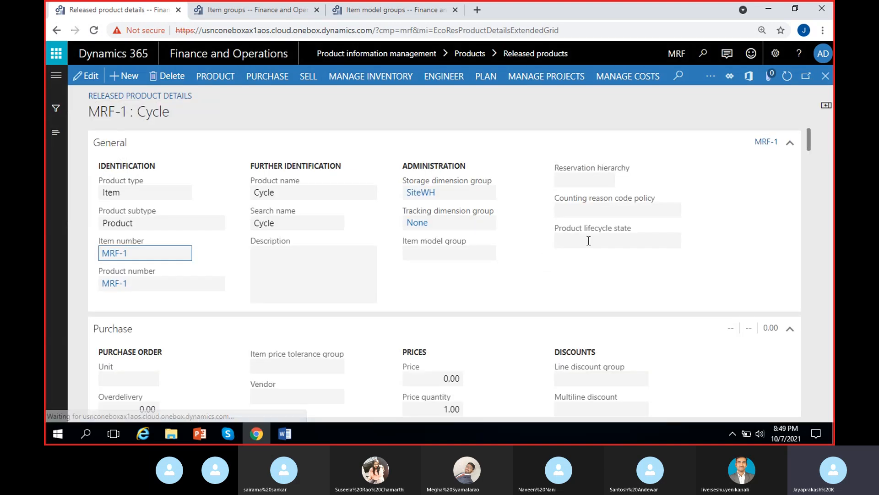
left_click(450, 253)
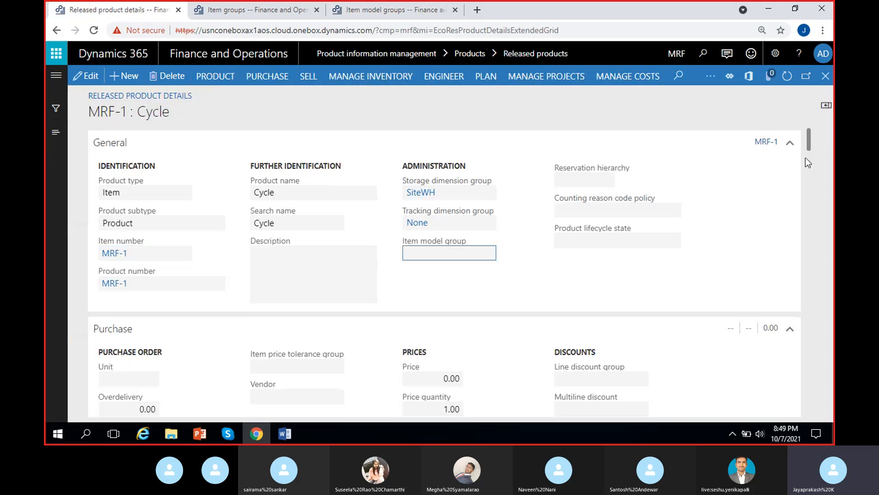
Search the MRF-1 product page for "item gr" and select the Item group field under Manage costs.
scroll(787, 335, "down", 10)
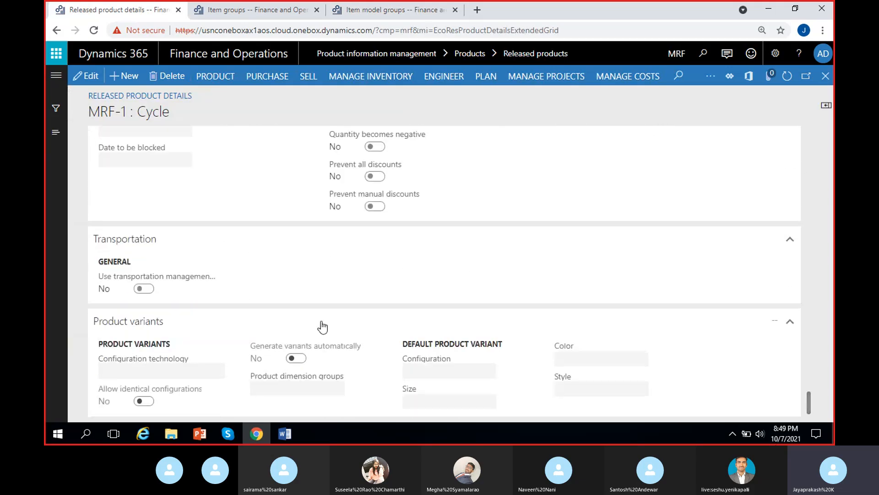
scroll(322, 326, "up", 5)
scroll(323, 326, "up", 8)
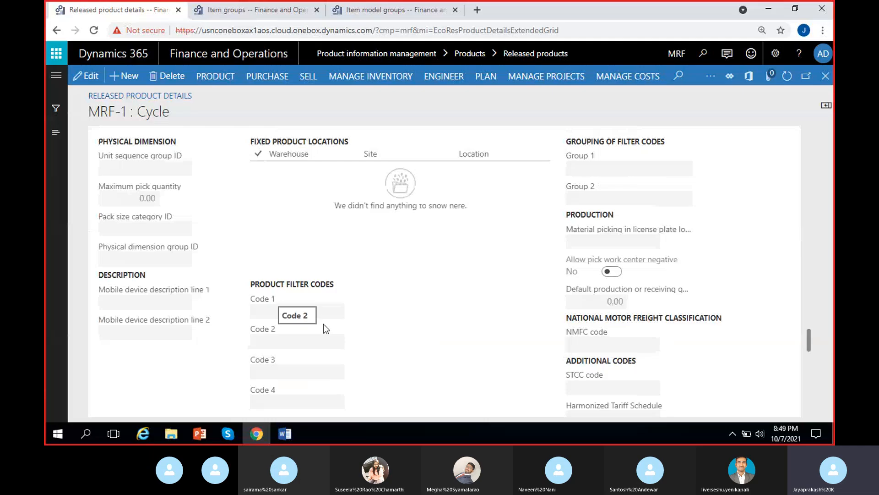
key("ctrl+f")
type("item")
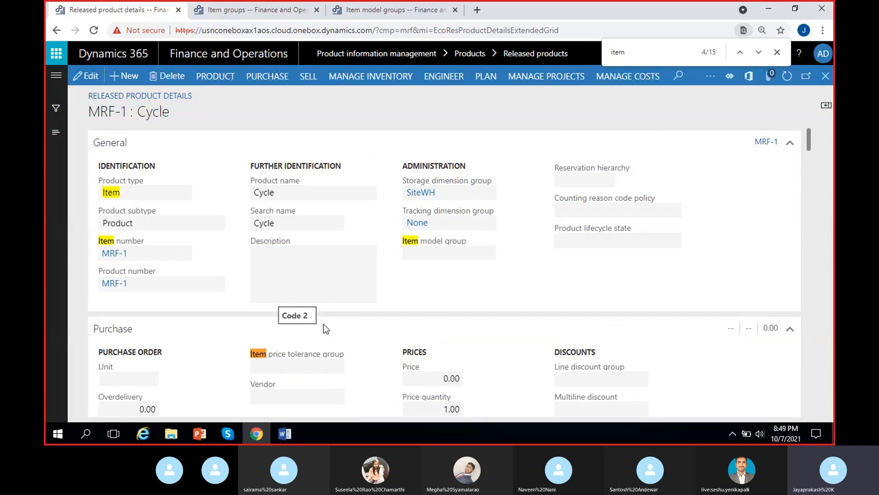
type(" gr")
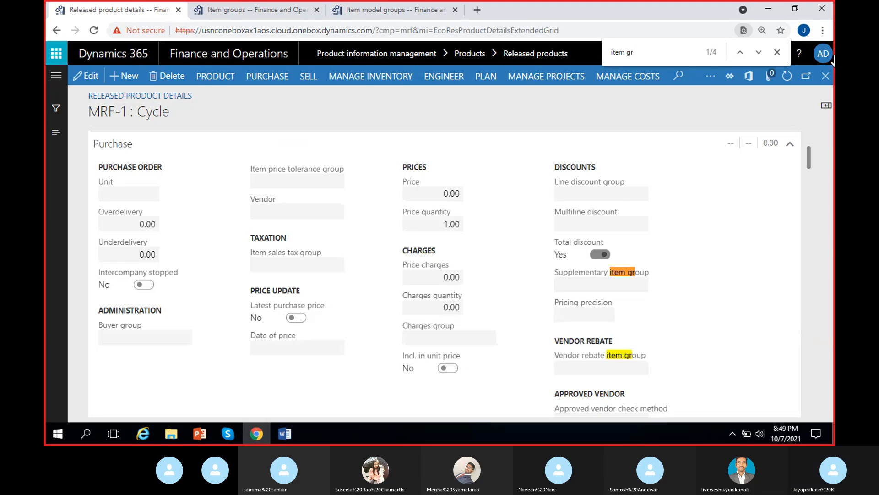
left_click(759, 51)
left_click(758, 52)
left_click(759, 52)
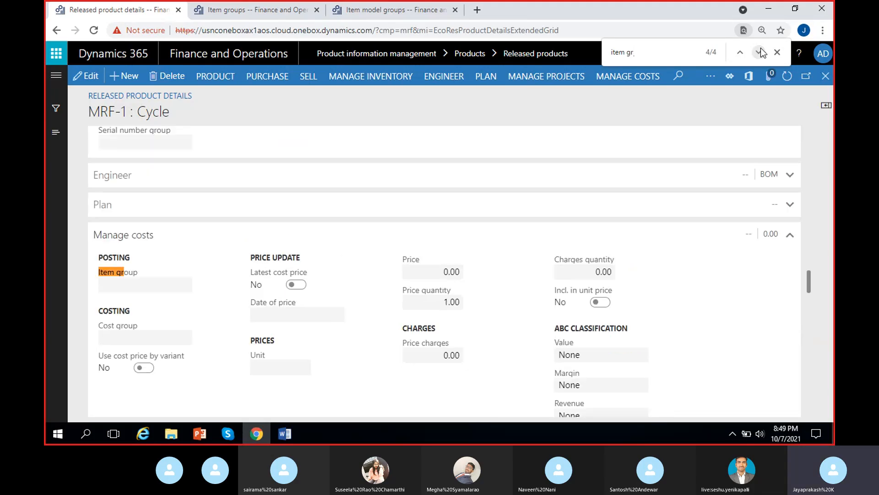
left_click(114, 285)
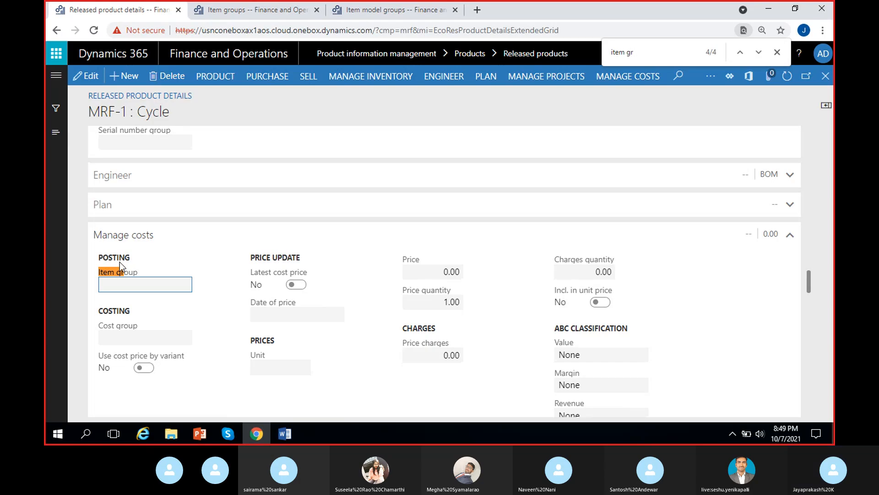
End the page search and return to the General section of the MRF-1 product details.
scroll(157, 295, "up", 15)
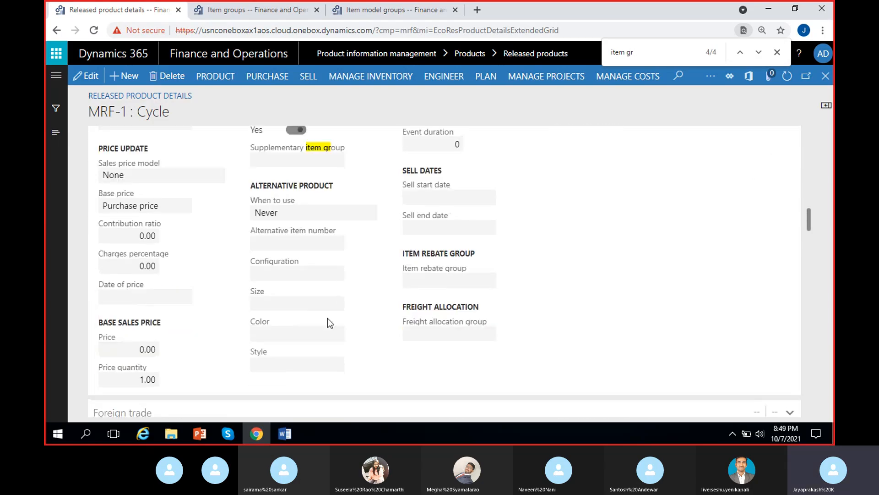
scroll(199, 300, "up", 5)
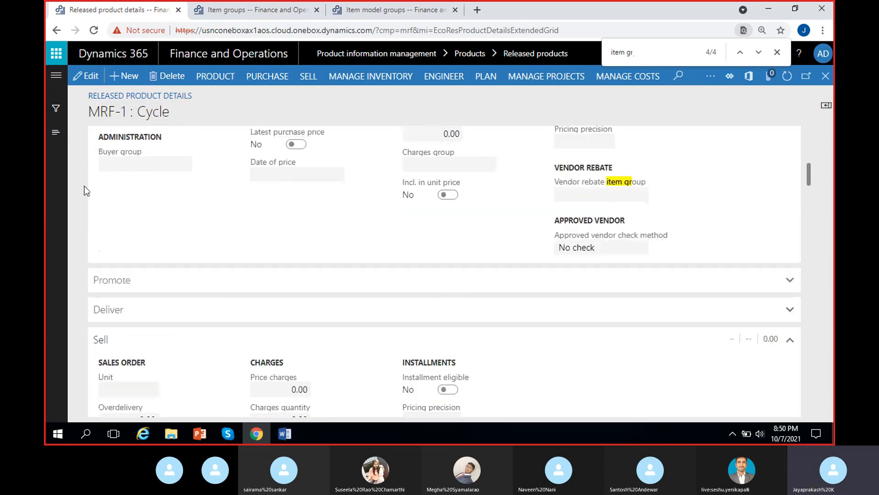
scroll(311, 246, "up", 5)
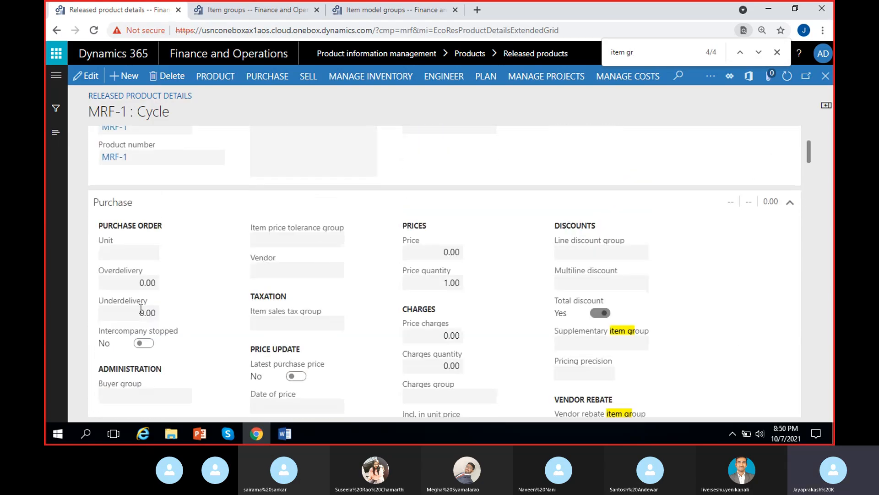
left_click(777, 52)
scroll(222, 237, "up", 3)
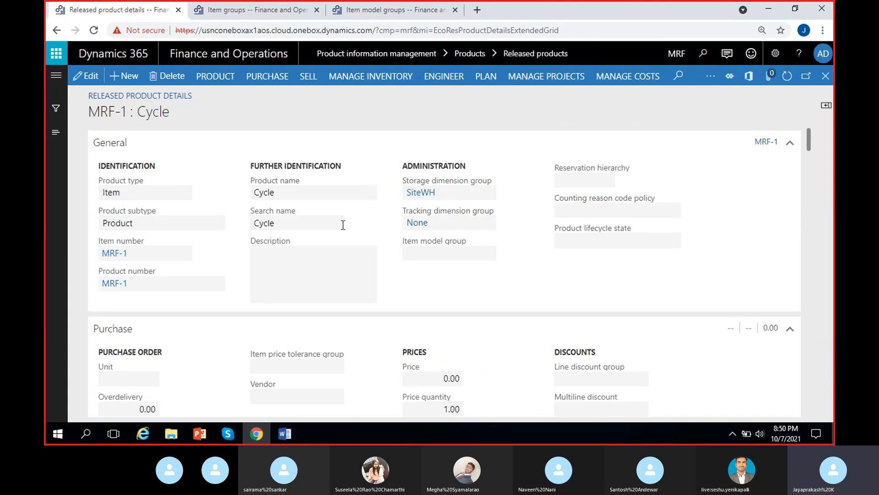
Check the open Item groups and Item model groups pages, and close the MRF-1 product details.
left_click(241, 13)
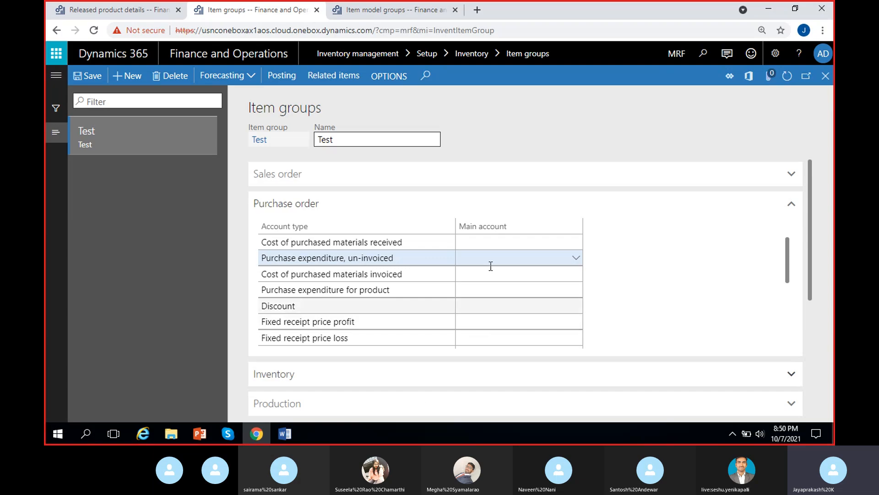
left_click(398, 13)
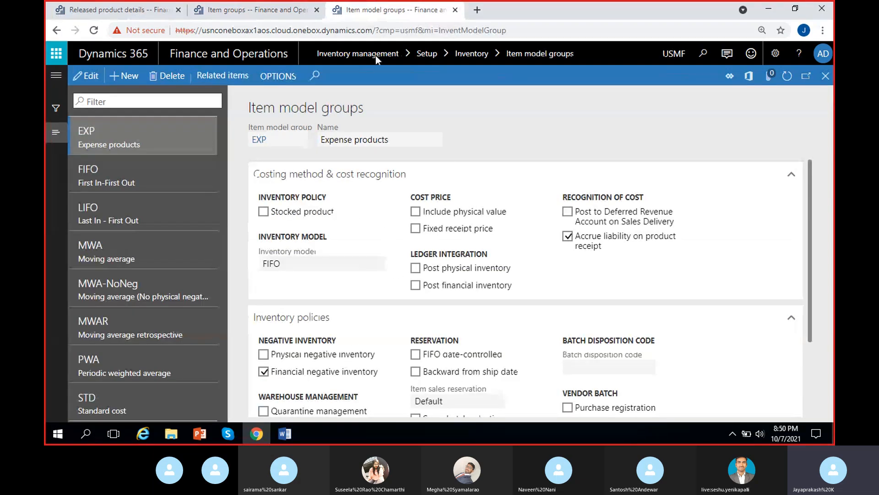
left_click(132, 12)
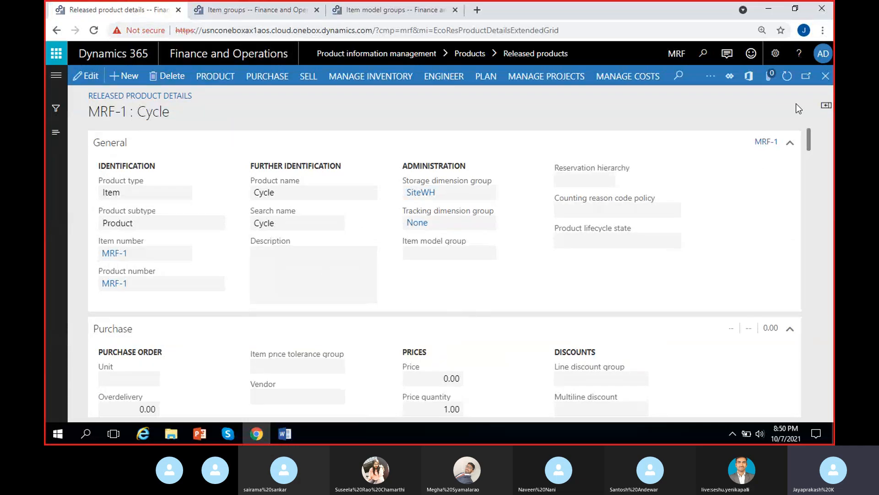
left_click(826, 76)
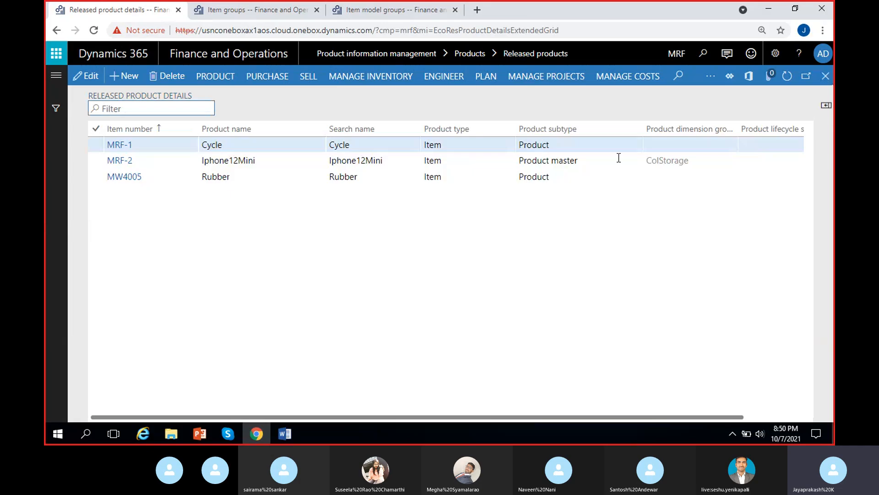
Expand the Inventory accounts of the Test item group and select the main account for Purchase expenditure, un-invoiced.
left_click(263, 13)
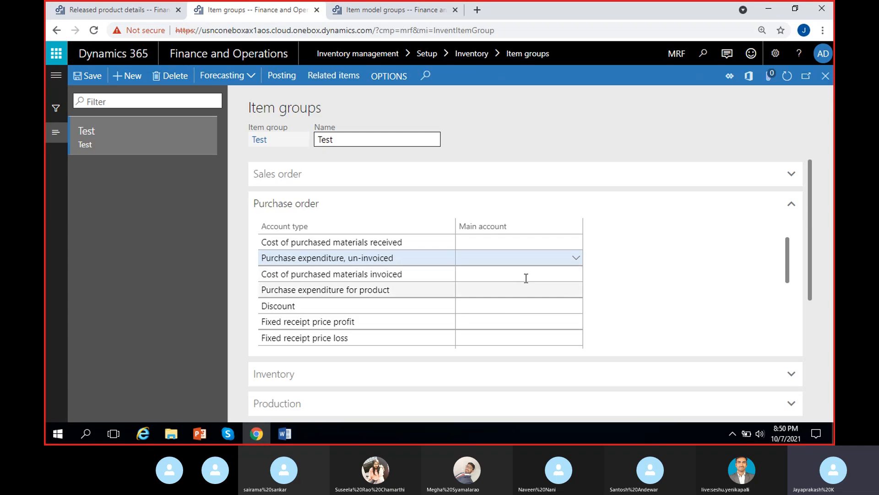
left_click(325, 374)
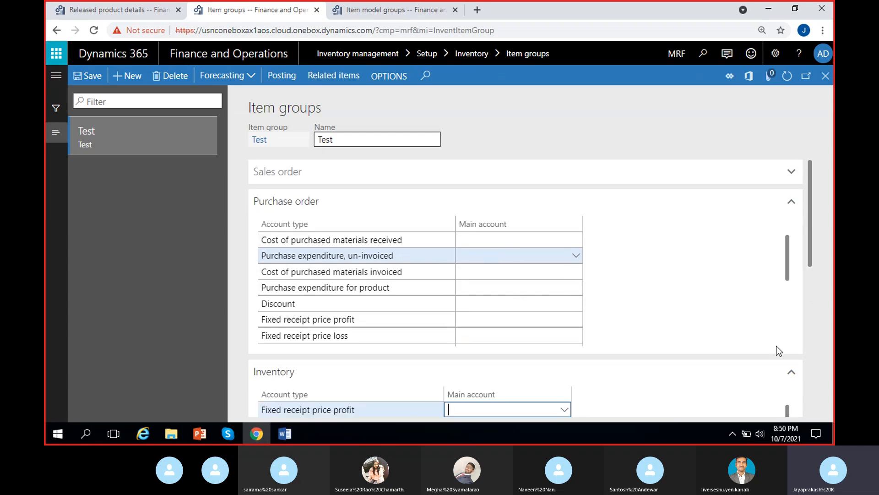
left_click_drag(812, 235, 811, 194)
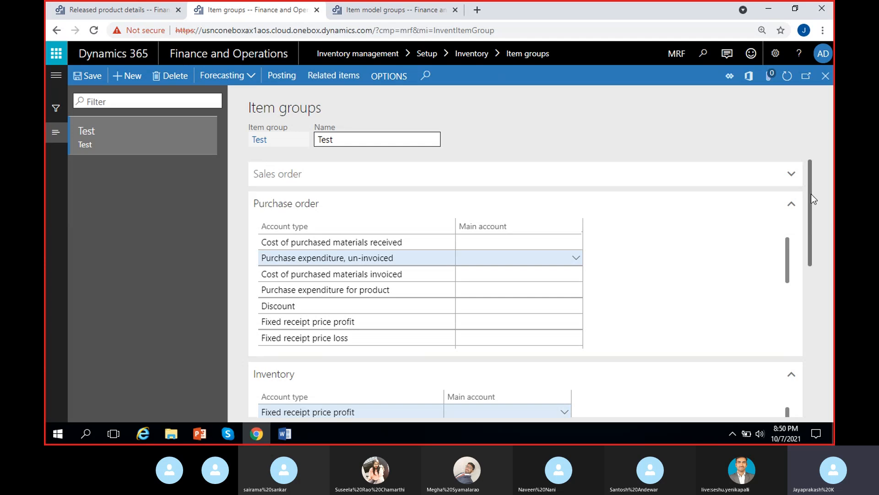
left_click(707, 183)
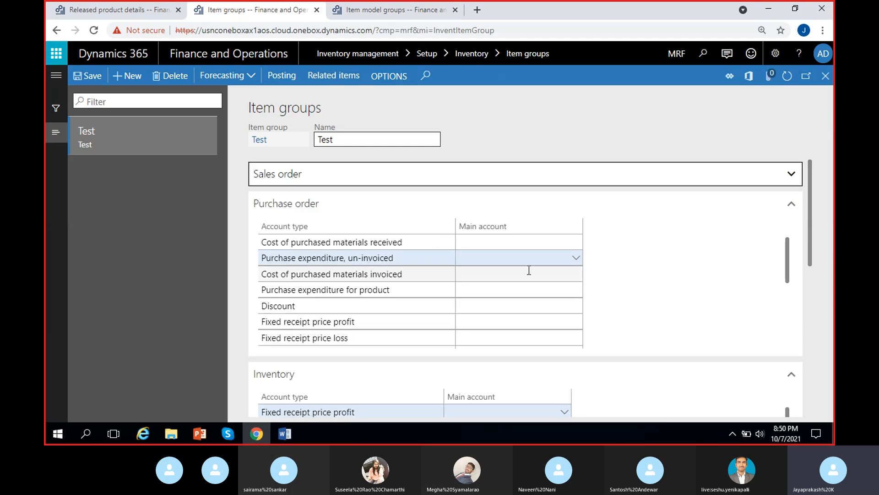
left_click(510, 252)
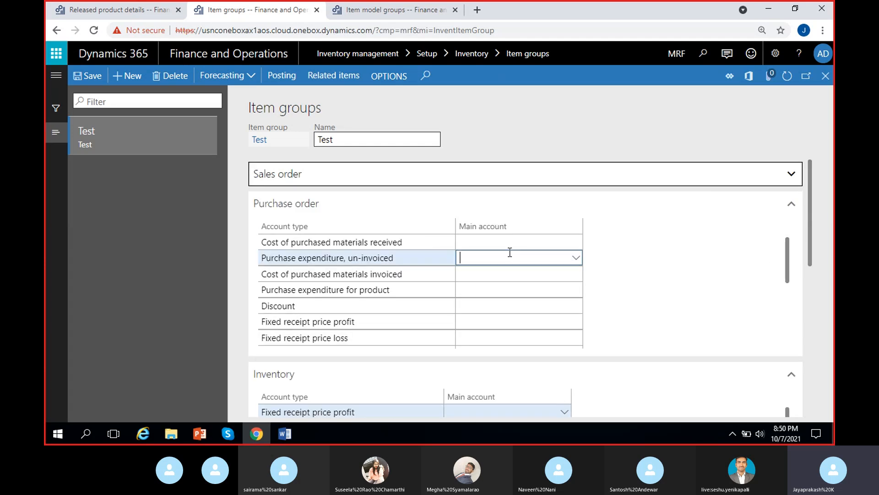
Open Item groups in the USMF company and inspect the Audio group's main account for Cost of units, delivered.
left_click(386, 13)
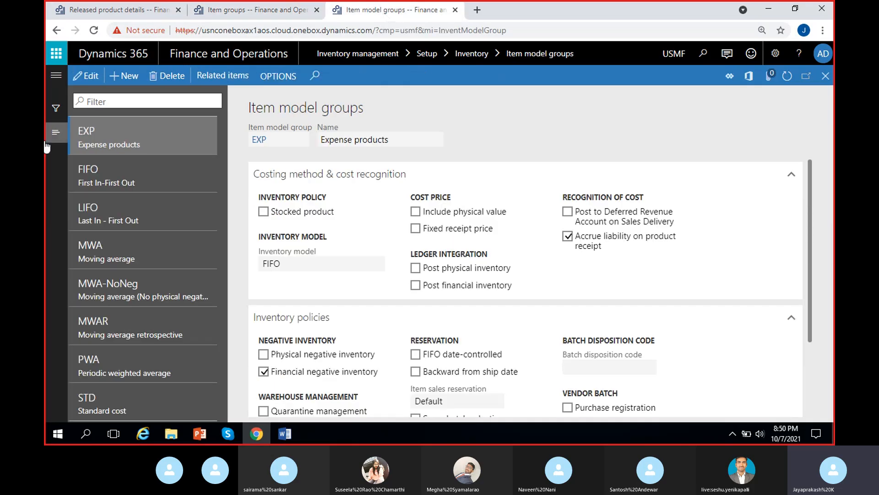
left_click(56, 76)
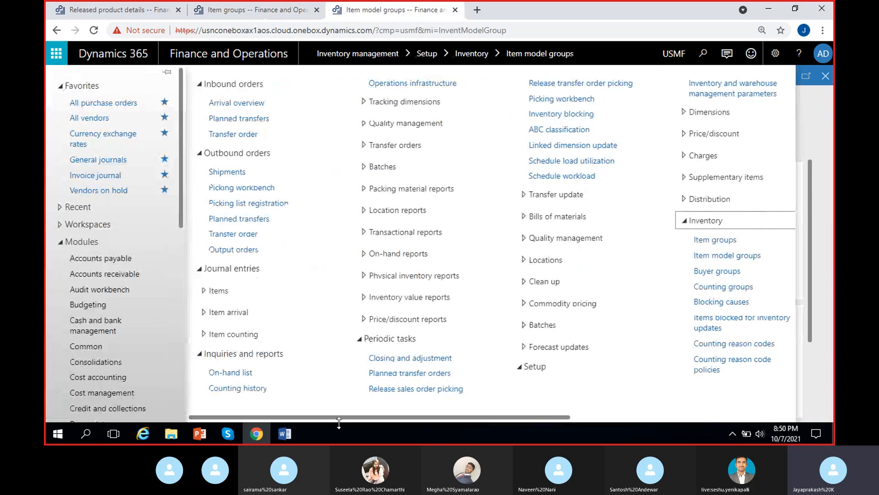
left_click(585, 417)
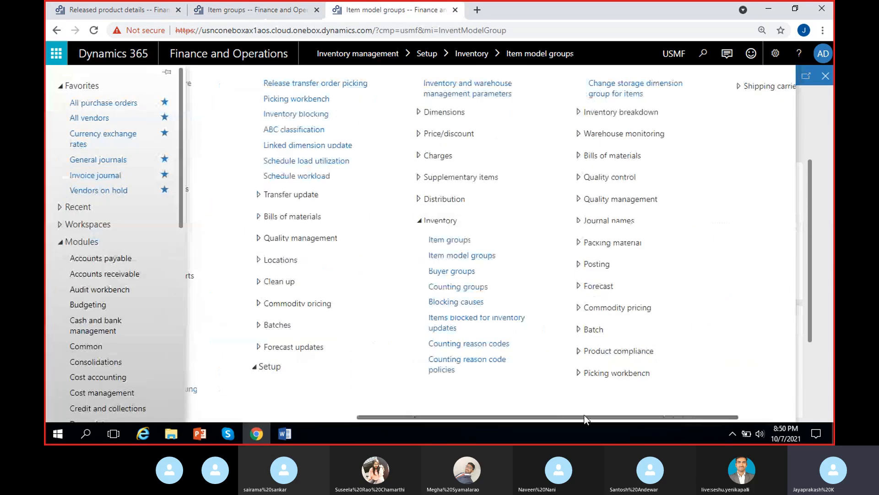
left_click(465, 245)
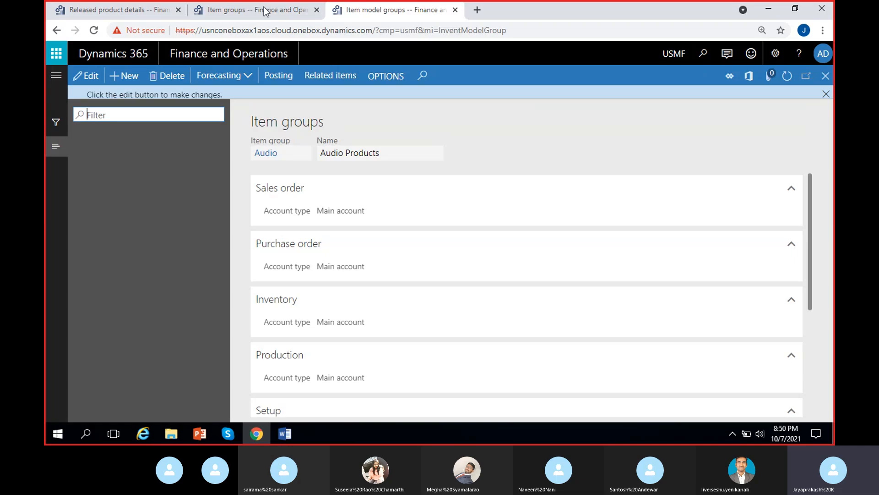
left_click(264, 8)
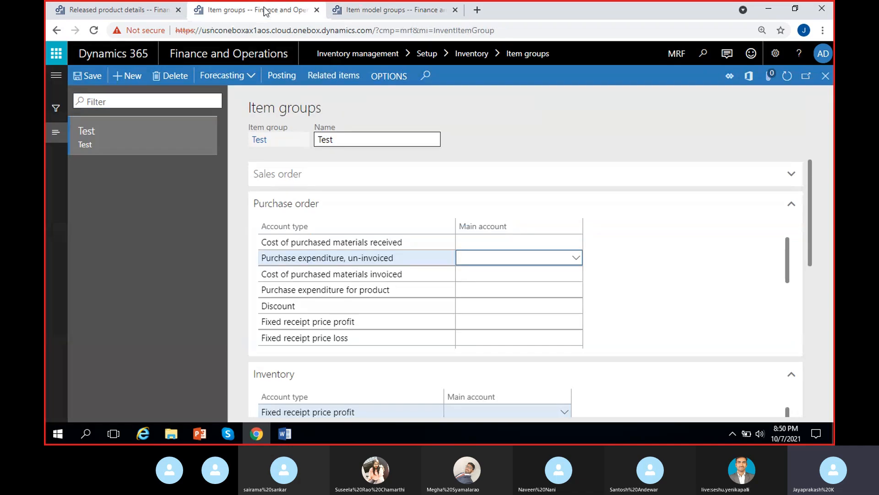
left_click(369, 14)
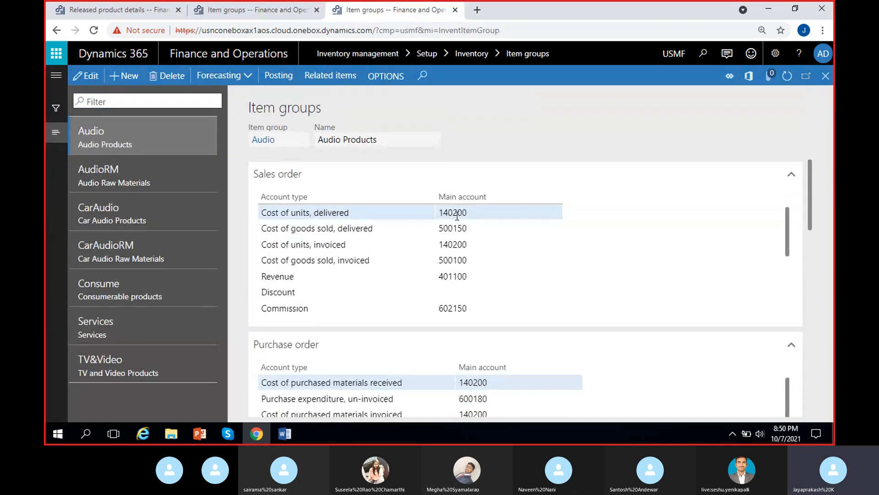
mouse_move(456, 216)
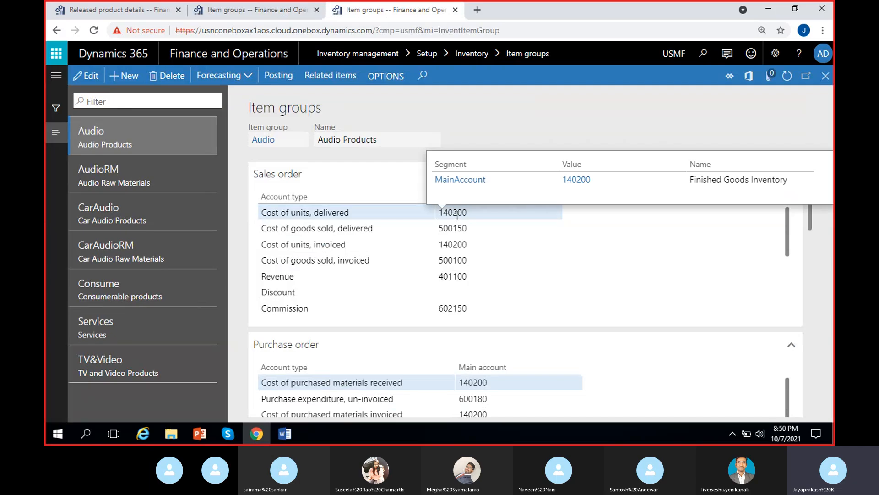
Compare the Audio group's sales order accounts in USMF with the purchase order accounts of the Test item group in MRF.
left_click(461, 218)
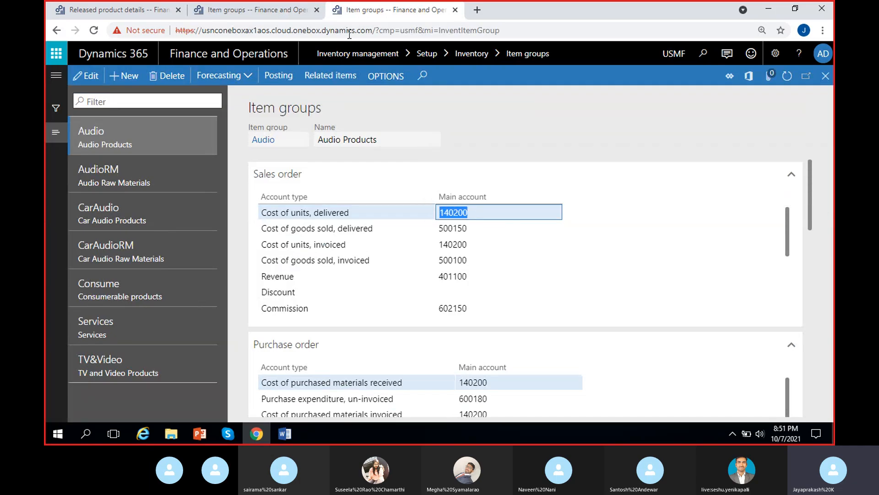
left_click(212, 14)
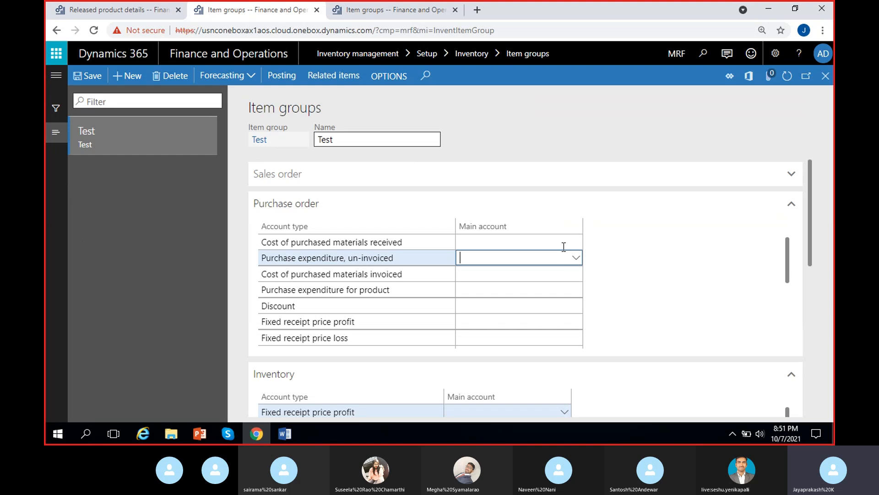
left_click(555, 240)
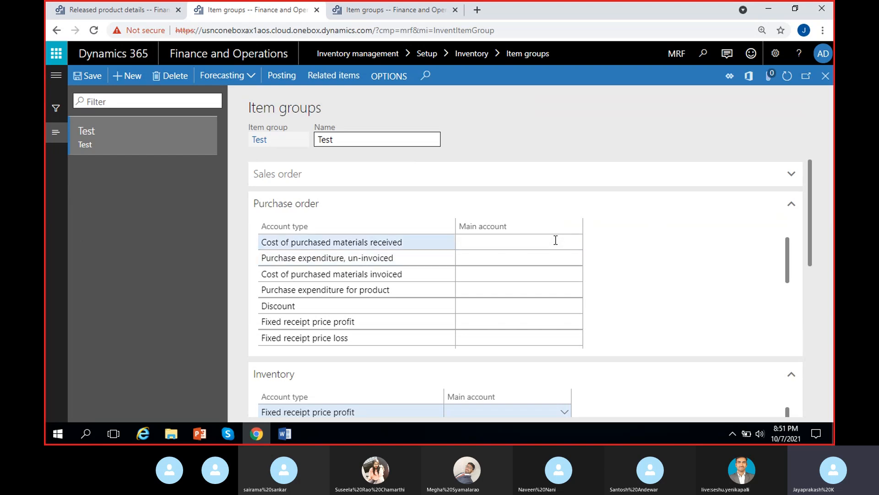
left_click(379, 10)
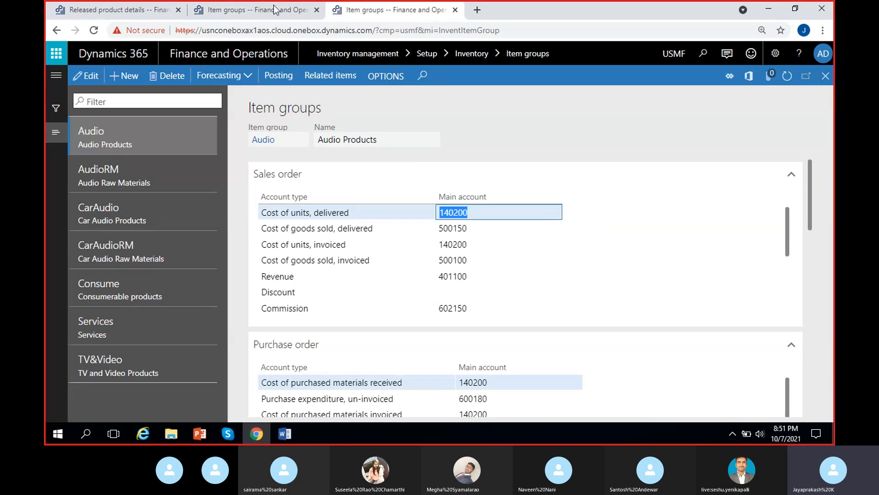
left_click(266, 11)
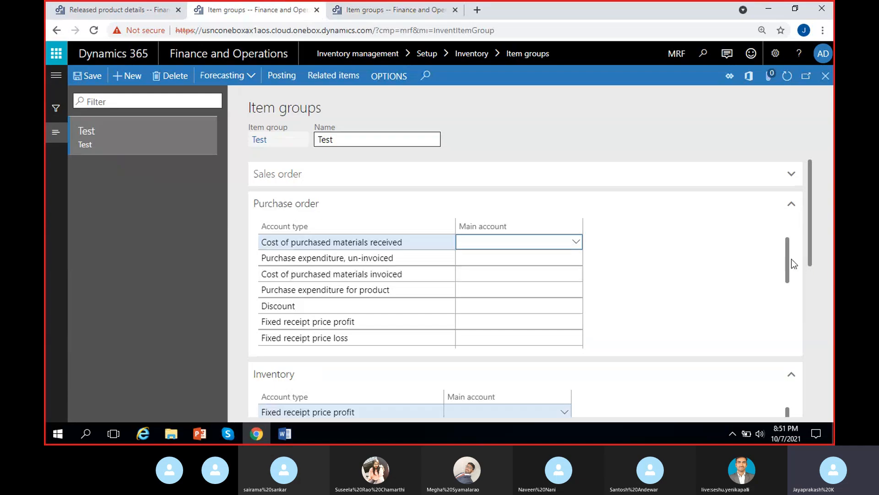
left_click(786, 243)
left_click(389, 8)
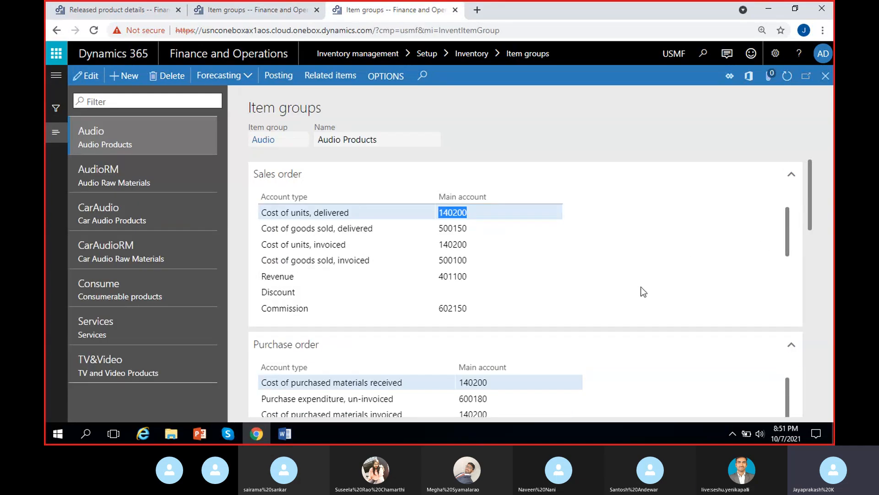
key("shift+Tab")
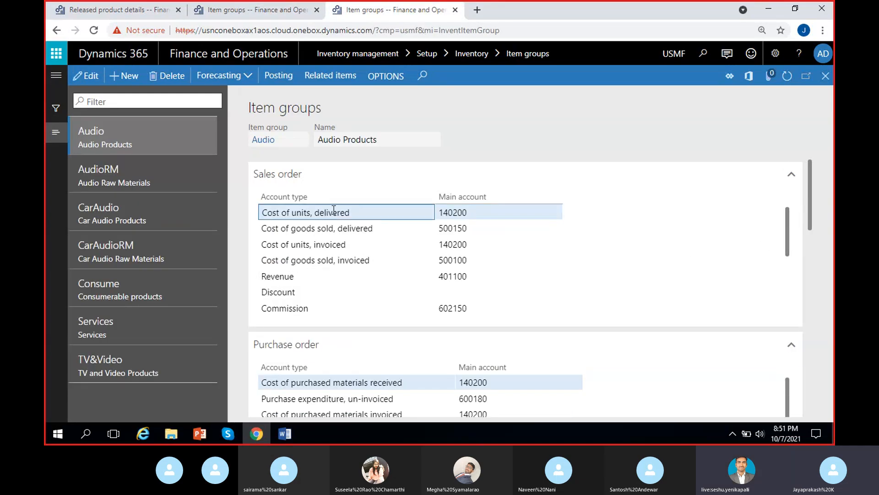
Switch the Audio item group to edit mode and view the details of its main account for Cost of purchased materials received.
left_click(793, 176)
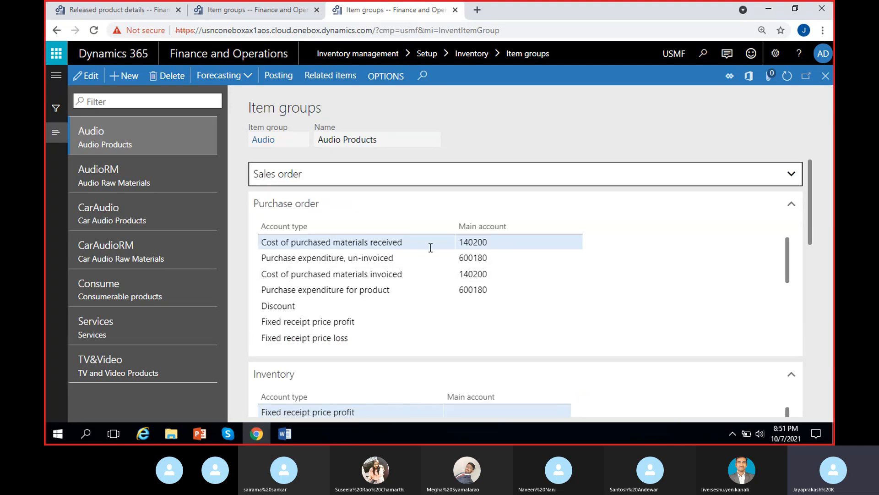
left_click(496, 242)
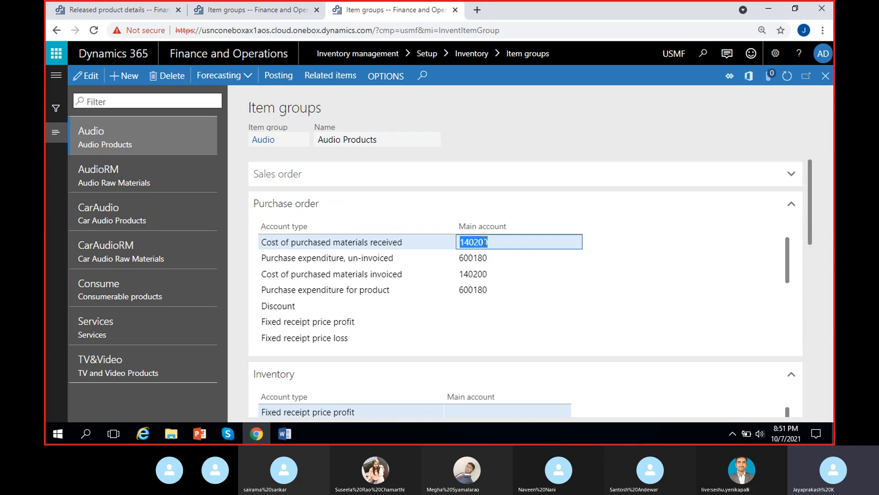
left_click(79, 80)
right_click(578, 245)
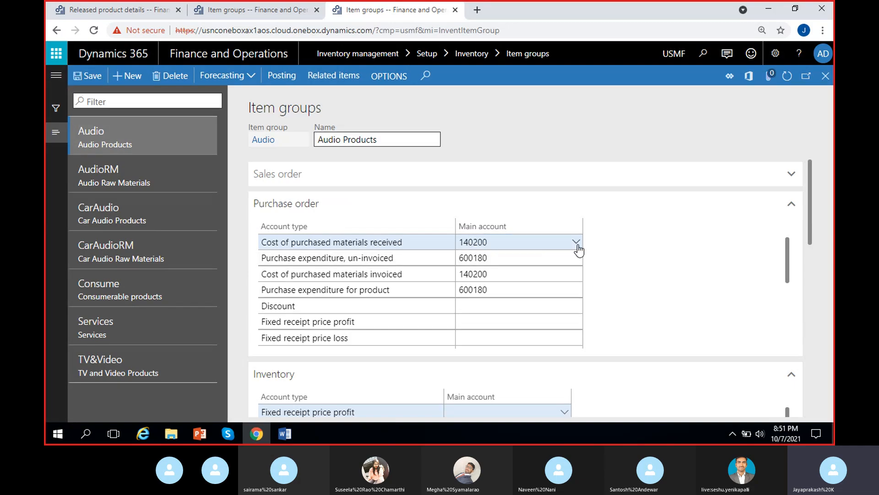
left_click(604, 321)
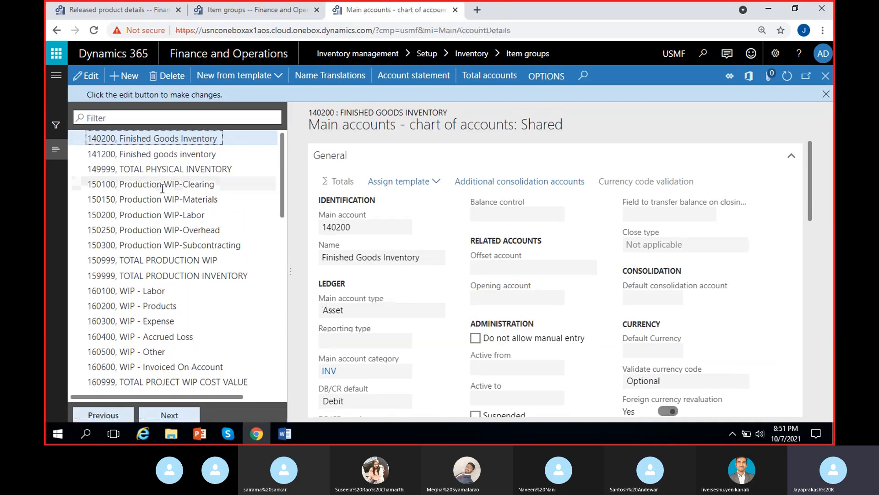
left_click(350, 309)
From the Test group's Cost of purchased materials received account in MRF, create main account 140200 named Finished Goods Inventory.
left_click(265, 11)
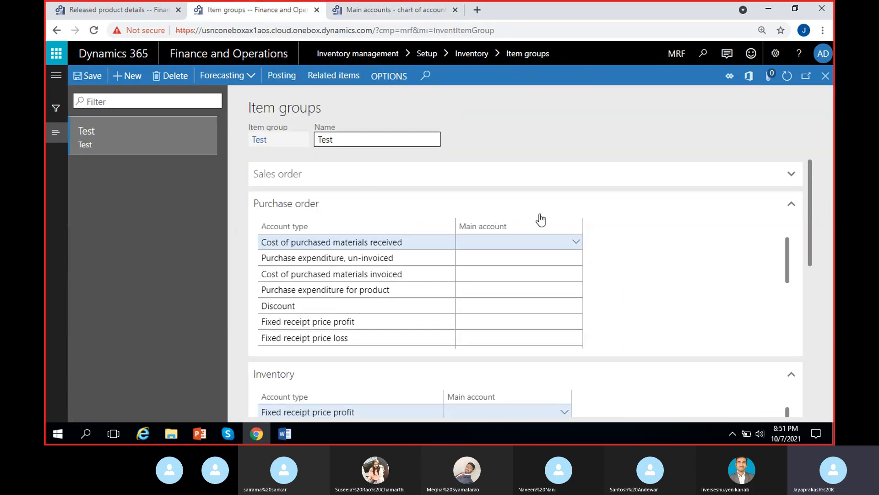
right_click(575, 245)
left_click(614, 318)
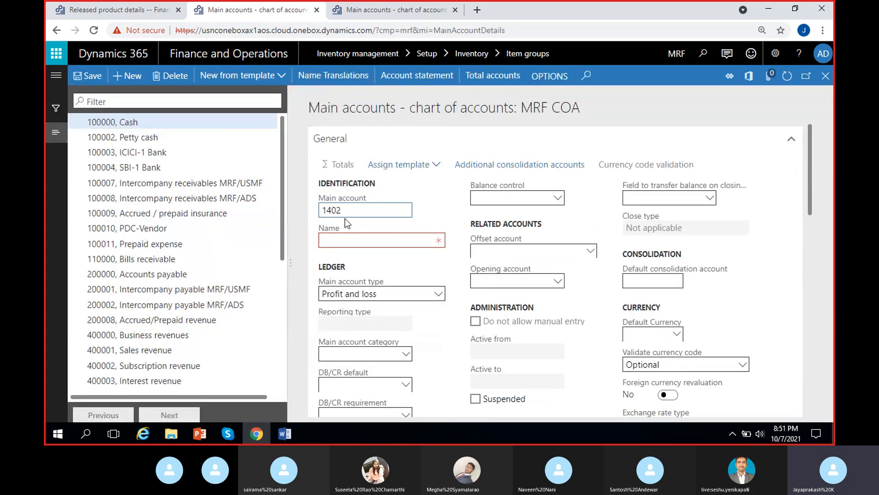
type("00")
left_click(358, 240)
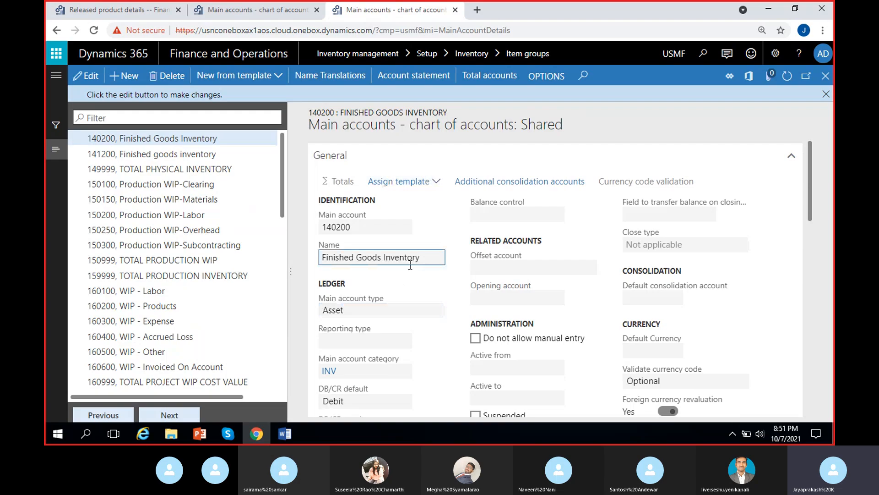
left_click(270, 8)
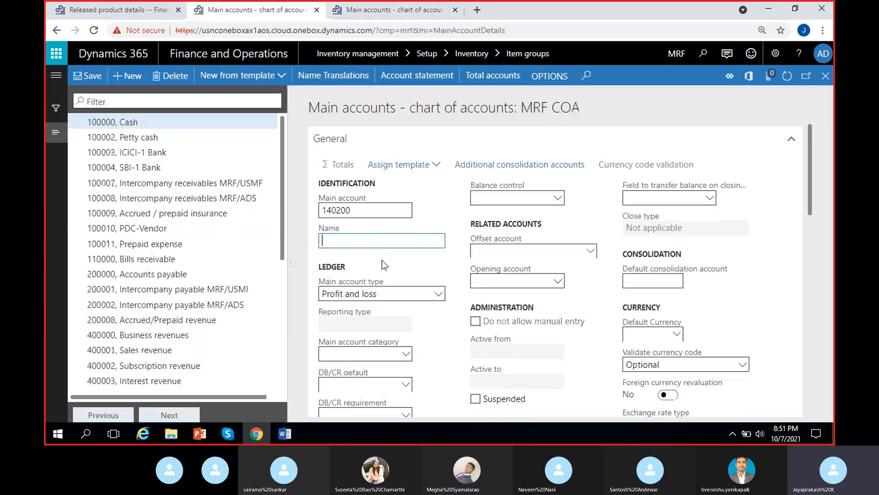
type("Finished Goods Inventory")
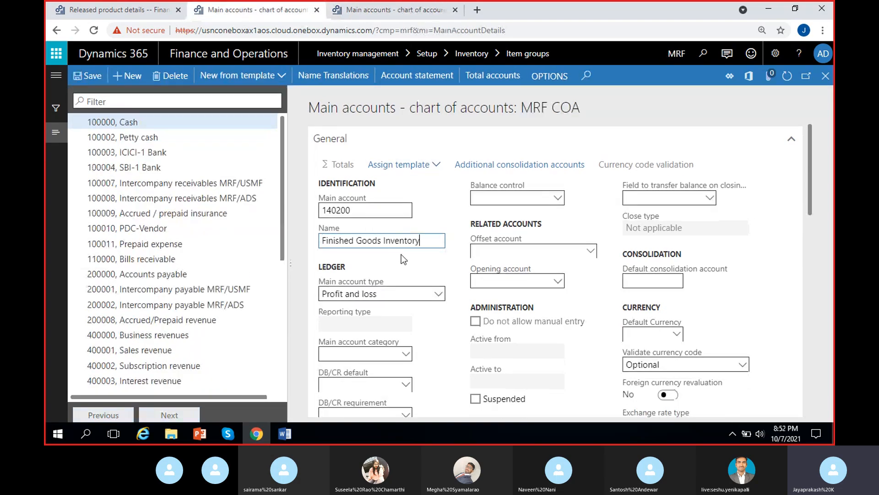
Set the new main account's type to Asset, save it, and assign 140200 to Cost of purchased materials received in the Test group.
left_click(381, 294)
left_click(339, 204)
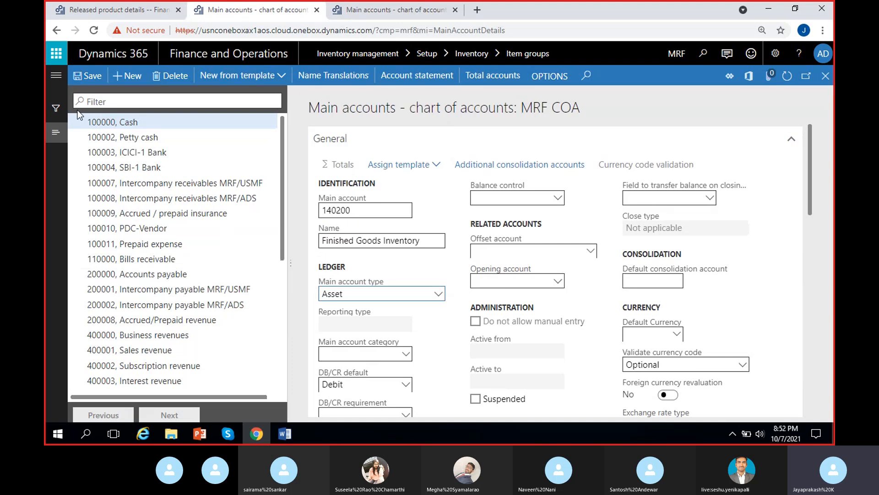
left_click(91, 75)
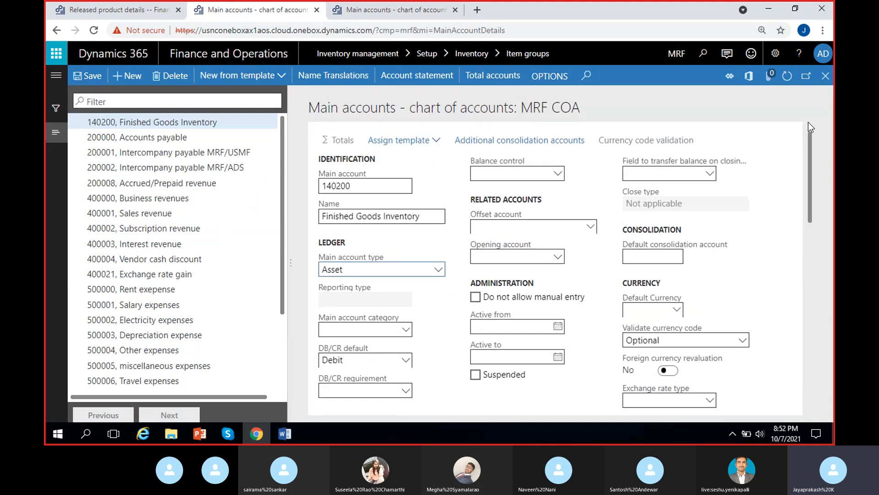
left_click(824, 77)
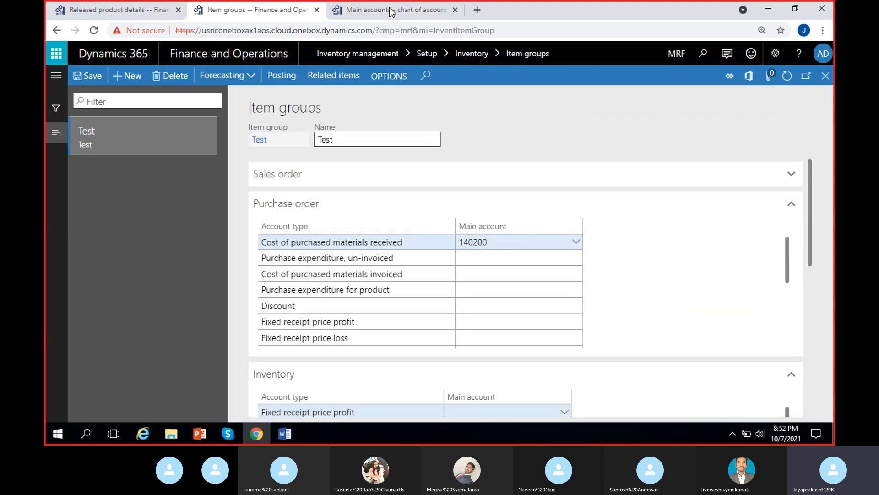
Return to the Audio item group in USMF and view the details of its Purchase expenditure, un-invoiced main account.
left_click(391, 11)
left_click(826, 94)
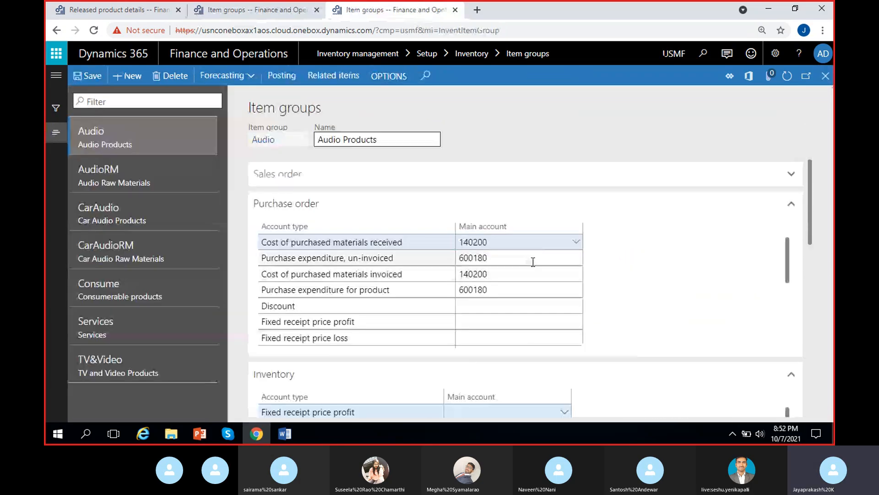
left_click(532, 258)
right_click(575, 259)
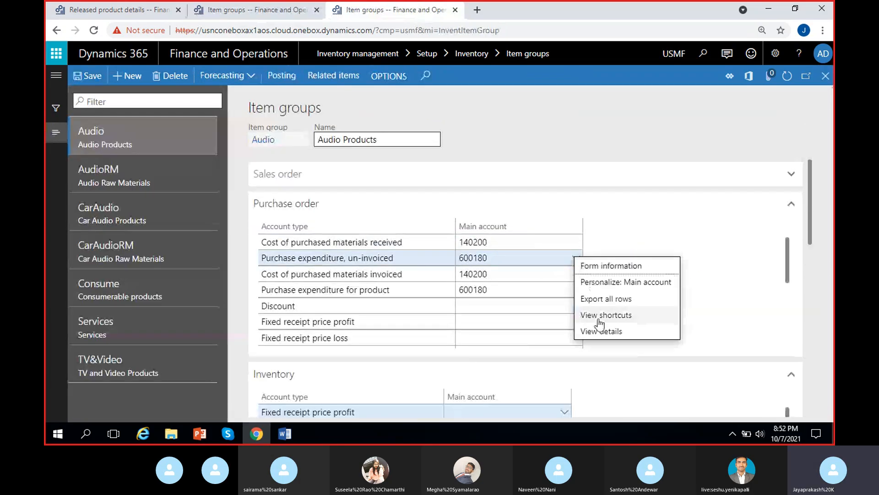
left_click(601, 332)
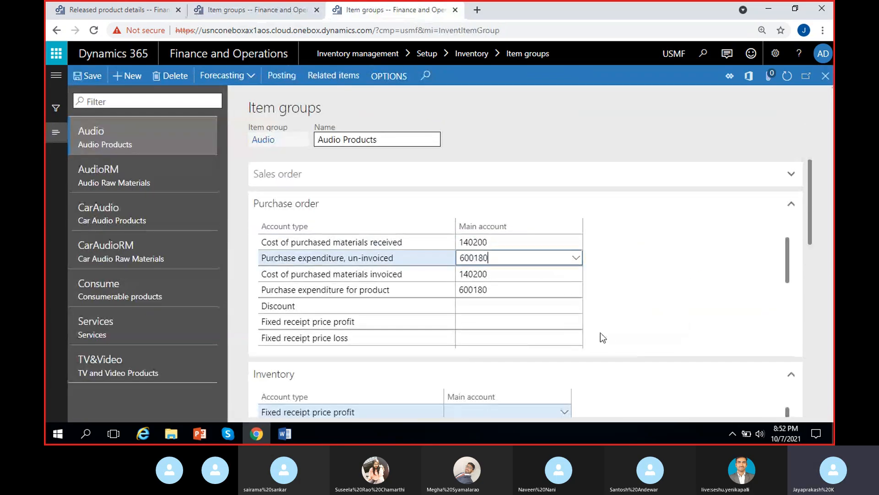
Open the MRF main accounts from the Test item group's Purchase expenditure, un-invoiced account.
left_click(261, 9)
left_click(551, 258)
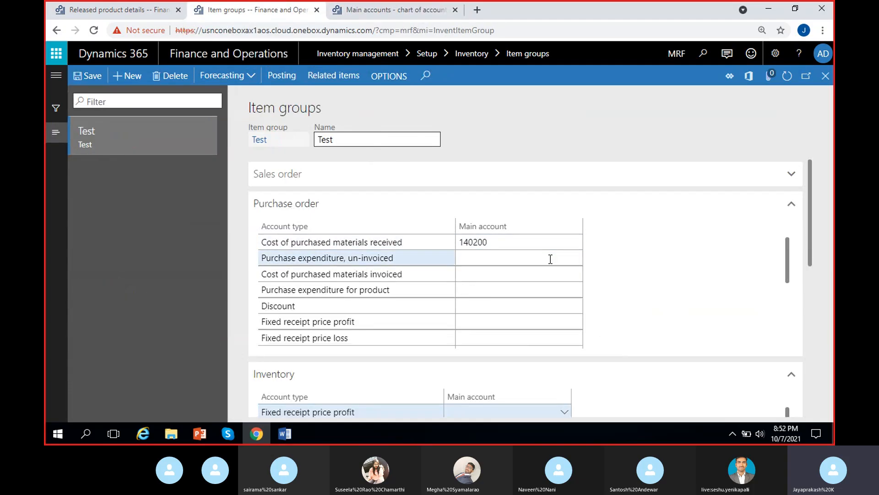
right_click(578, 258)
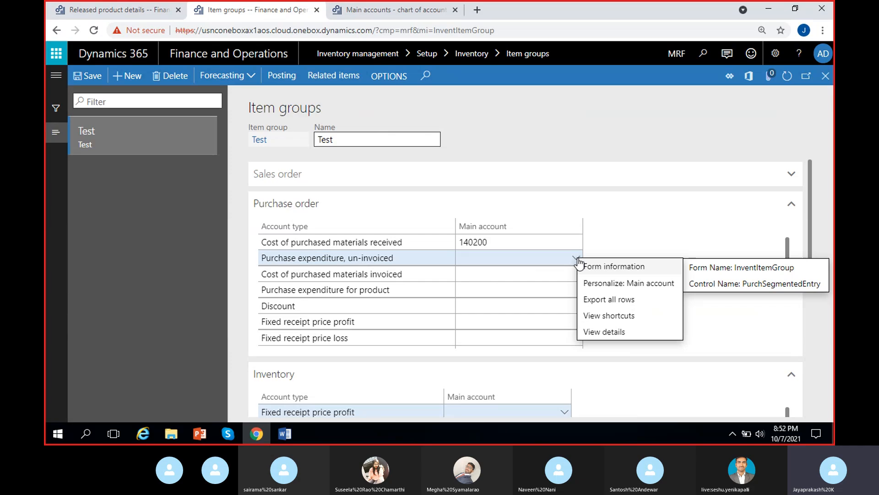
left_click(608, 335)
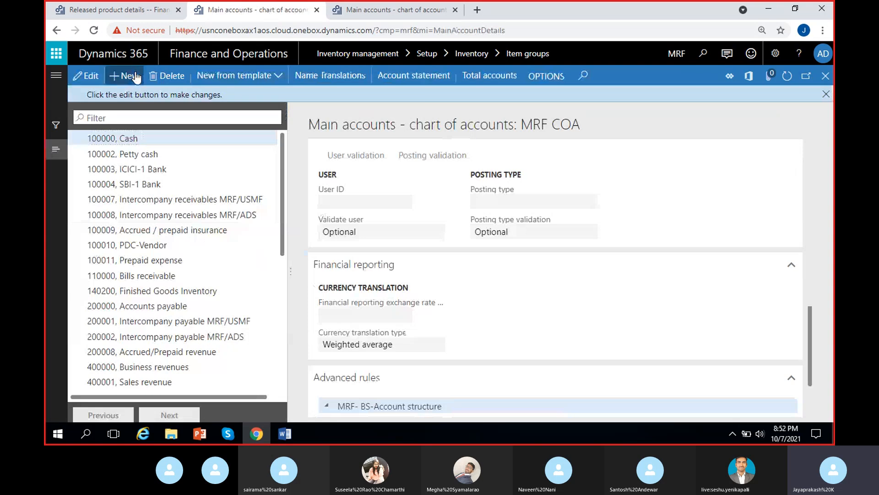
Close the main account details in USMF and duplicate the Item groups page in a new browser tab.
left_click(396, 10)
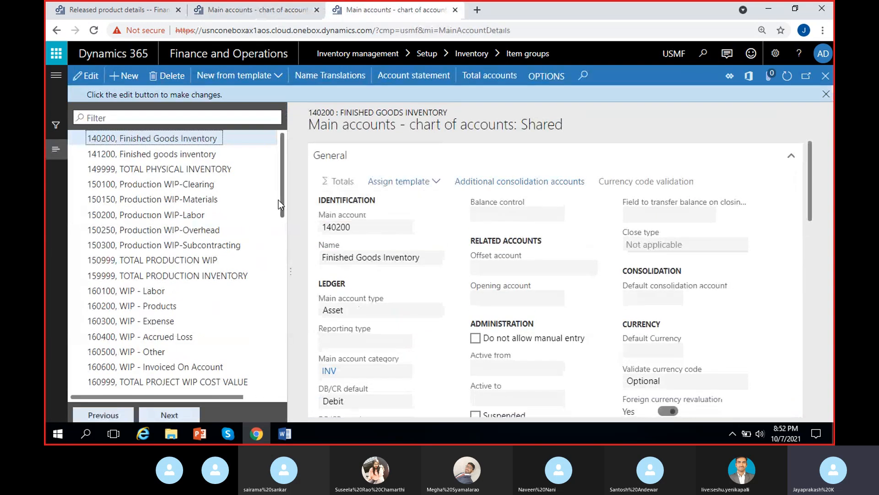
left_click(827, 94)
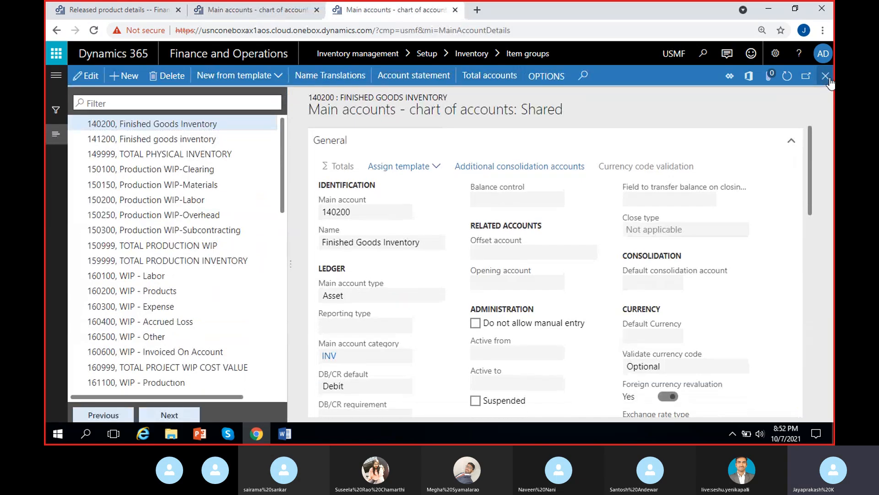
left_click(826, 76)
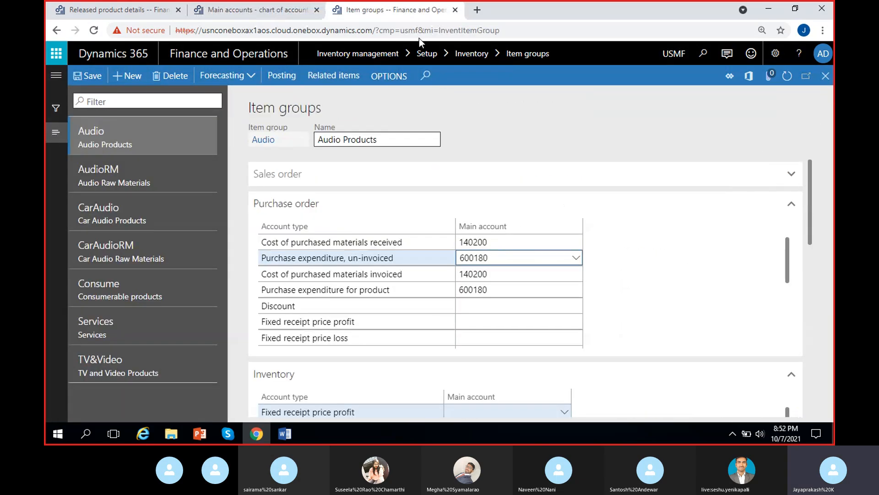
right_click(445, 10)
left_click(455, 92)
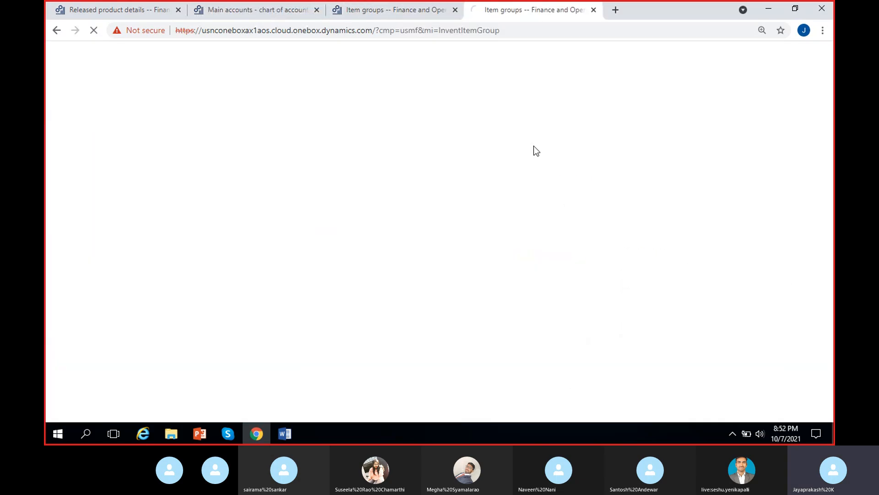
left_click(390, 14)
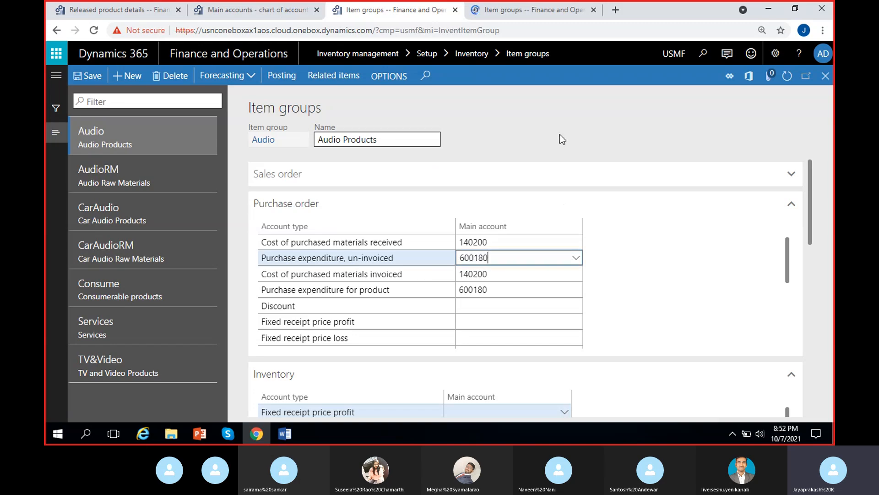
left_click(526, 17)
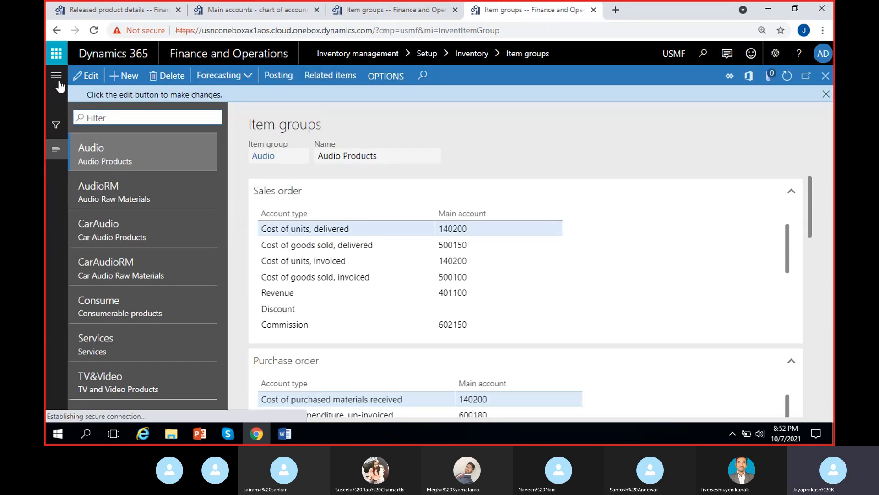
Open the General ledger's Main accounts page for USMF in the duplicated browser tab.
left_click(56, 77)
scroll(94, 274, "down", 10)
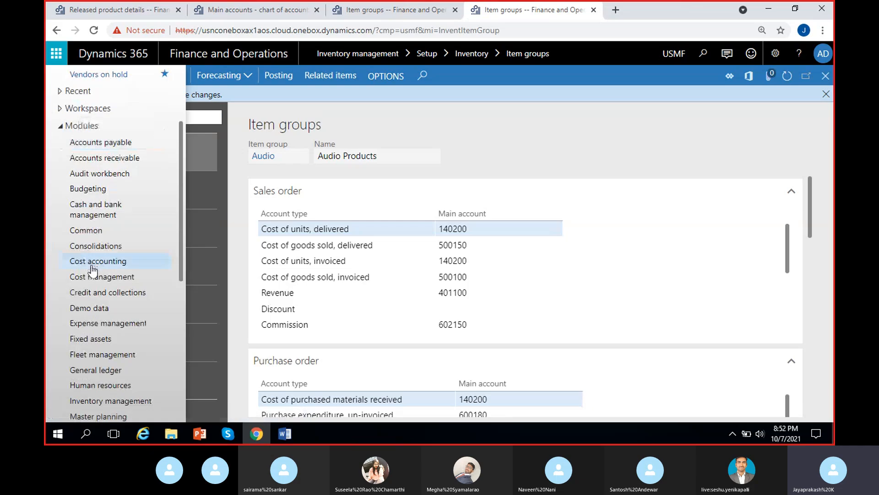
left_click(100, 198)
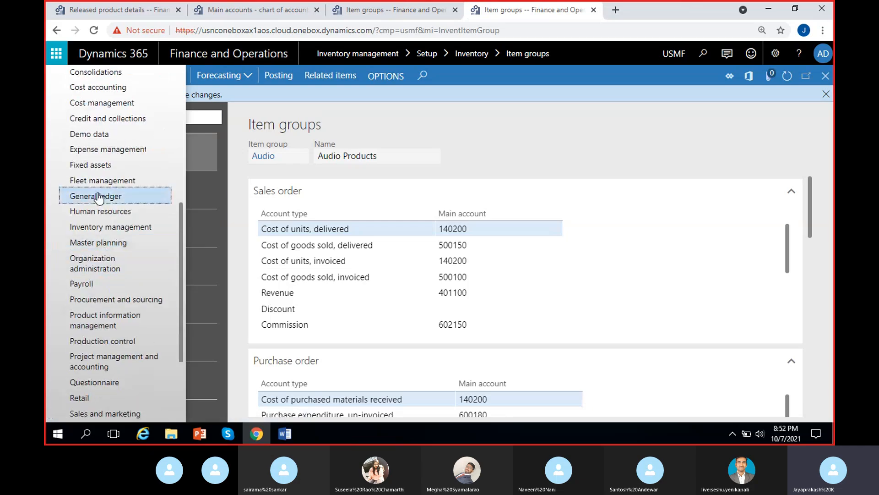
left_click_drag(560, 417, 641, 417)
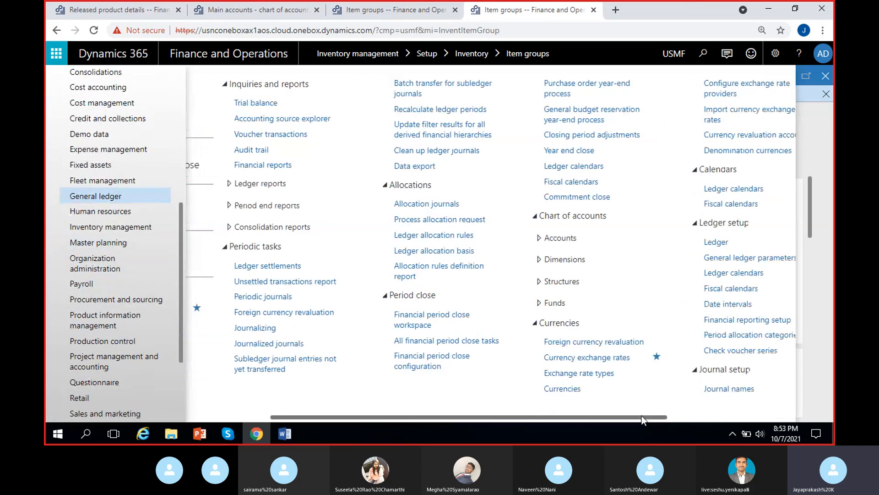
left_click(492, 238)
left_click(506, 254)
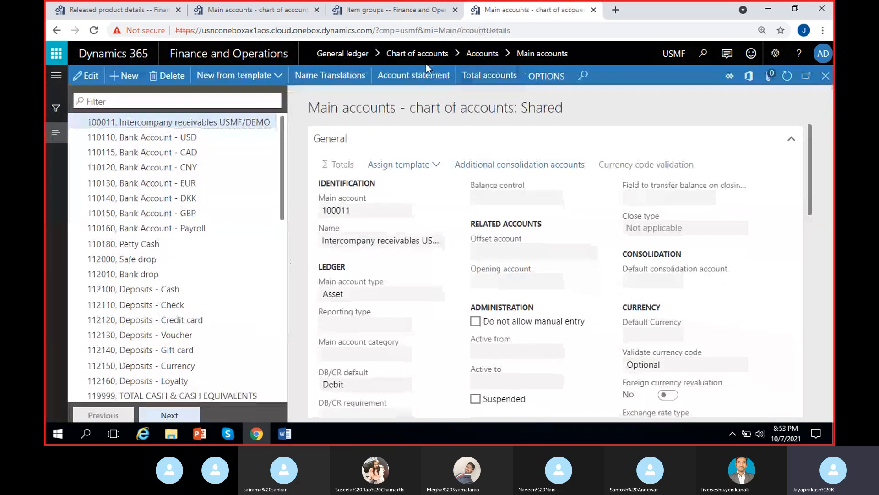
Copy the Audio item group's Purchase expenditure, un-invoiced account 600180 and filter the USMF main accounts by it.
left_click(398, 14)
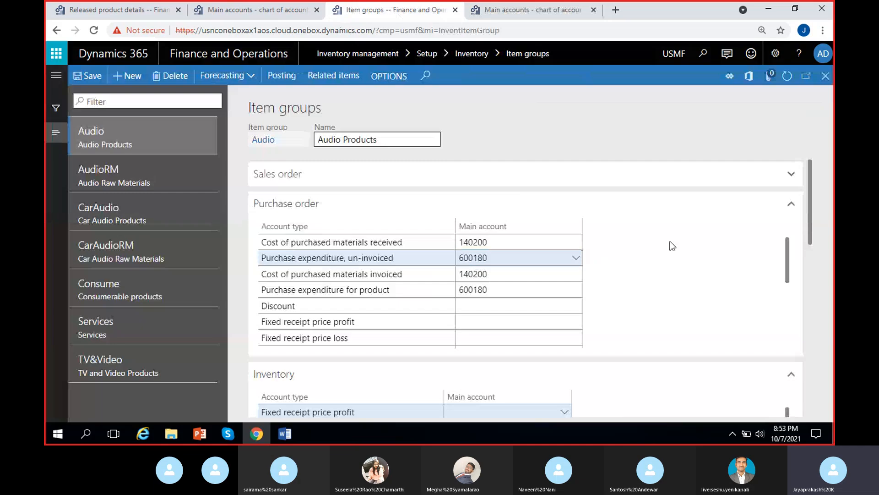
left_click(507, 261)
key("ctrl+c")
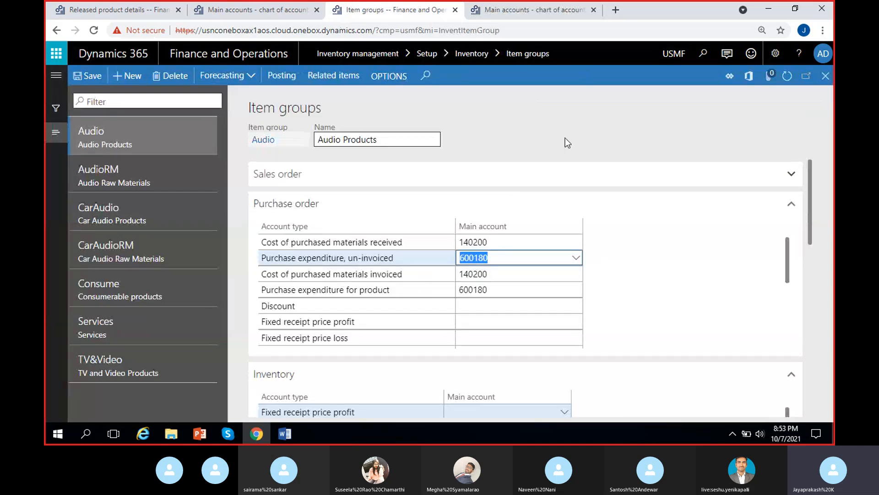
left_click(530, 17)
left_click(178, 103)
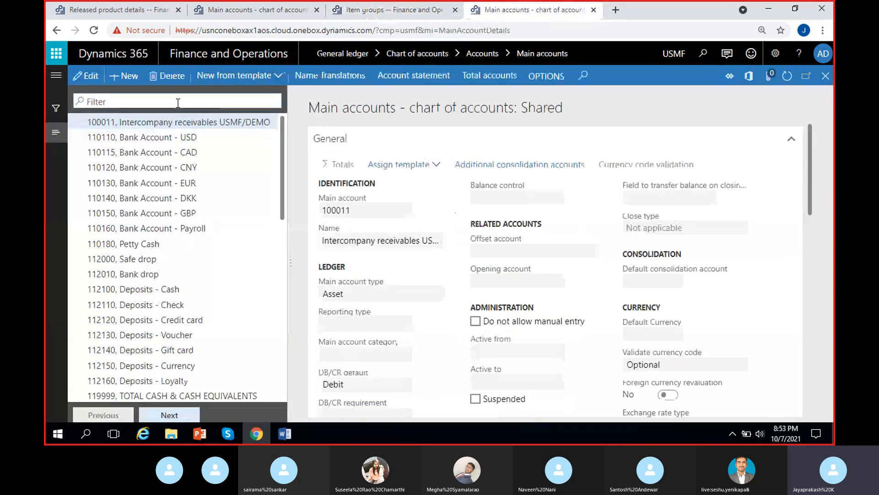
key("ctrl+v")
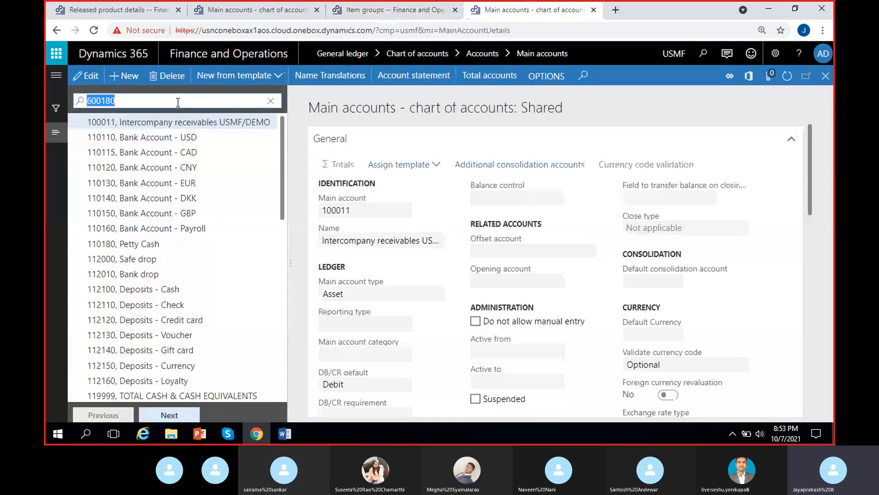
key("Return")
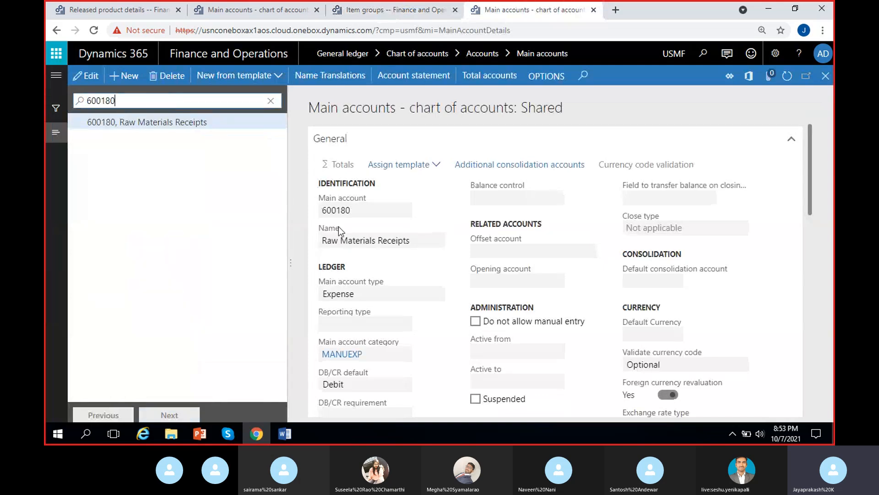
Copy the USMF account's number 600180 and name Raw Materials Receipts into the new MRF main account.
left_click(354, 214)
key("ctrl+c")
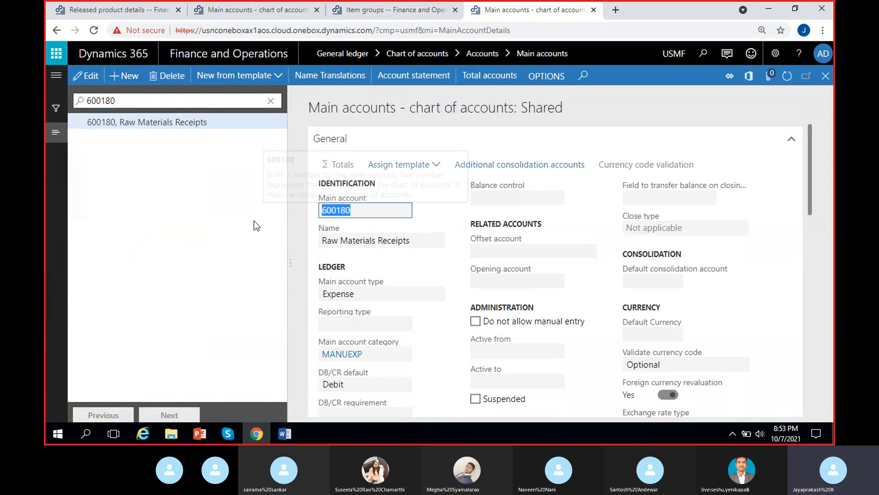
left_click(240, 11)
key("ctrl+v")
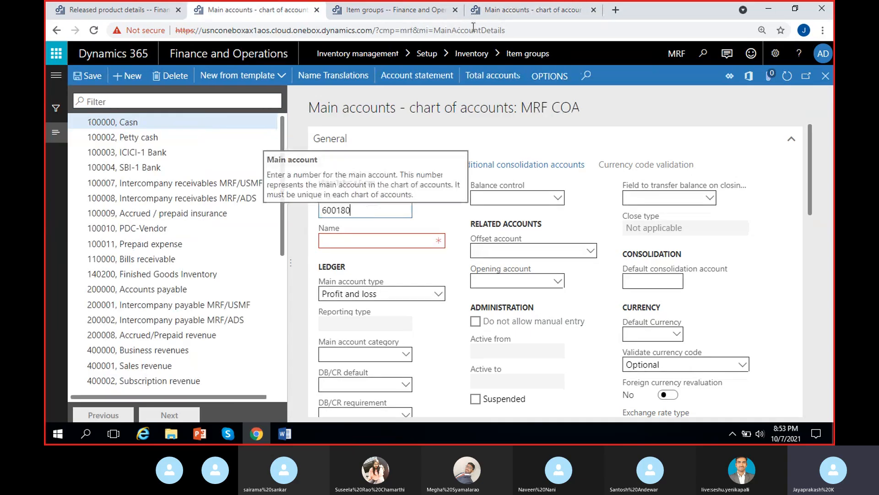
left_click(489, 13)
left_click(411, 247)
key("ctrl+c")
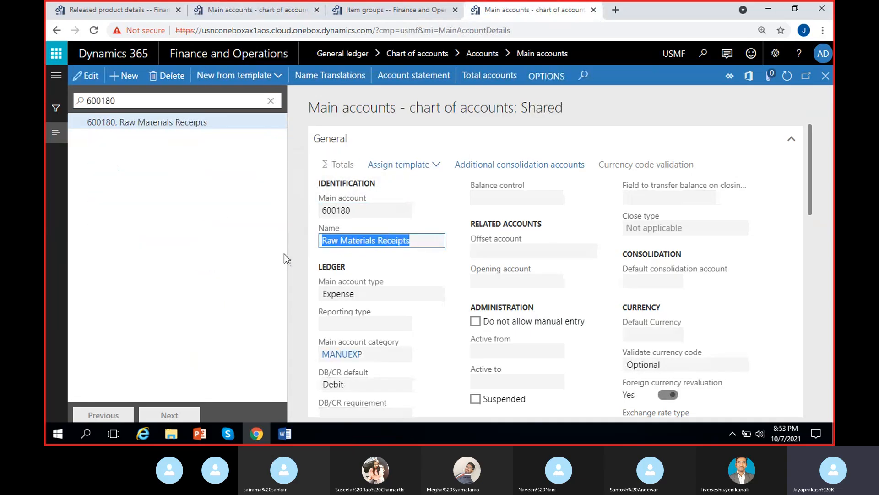
left_click(231, 11)
left_click(406, 233)
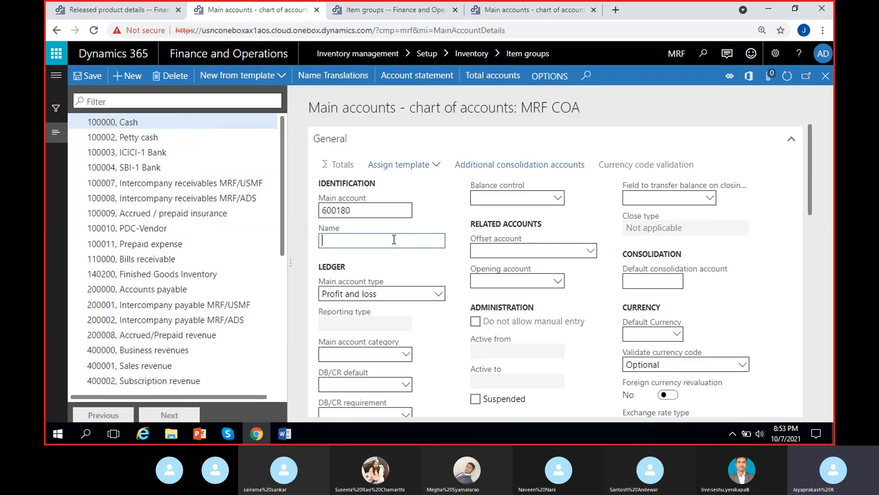
key("ctrl+v")
Check the account type in USMF, set the new MRF main account's type to Expense, and save it.
left_click(506, 9)
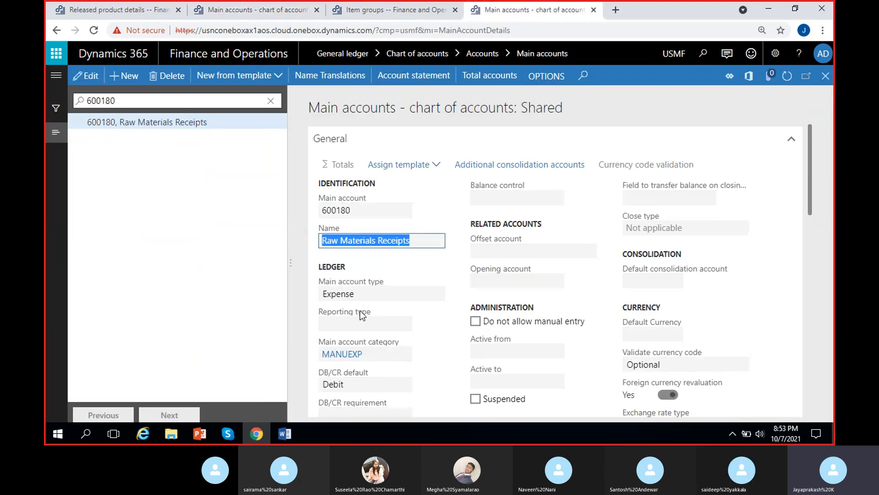
left_click(256, 14)
left_click(386, 293)
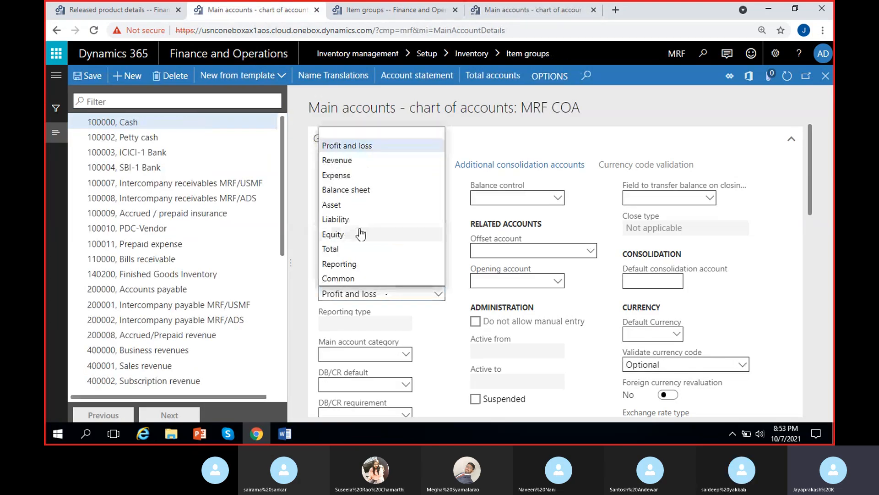
left_click(351, 175)
left_click(95, 80)
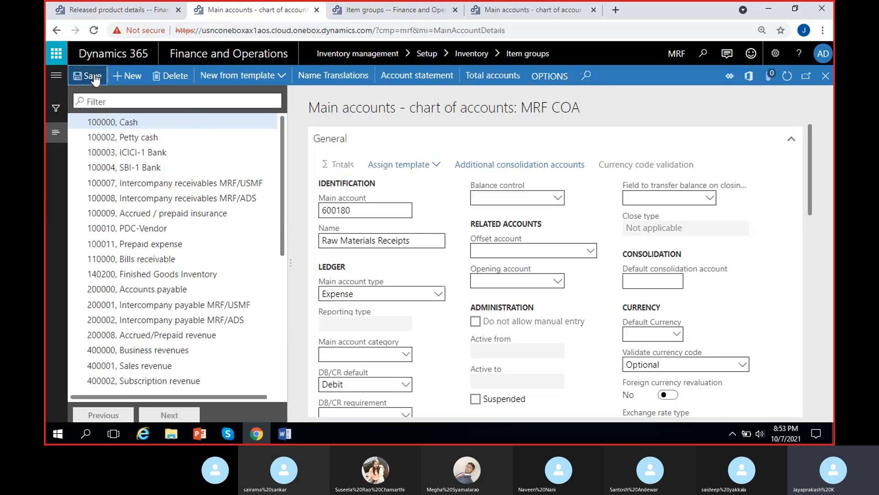
Copy the Audio item group's Purchase, accrual account 200140 and filter the USMF main accounts by it.
left_click(371, 2)
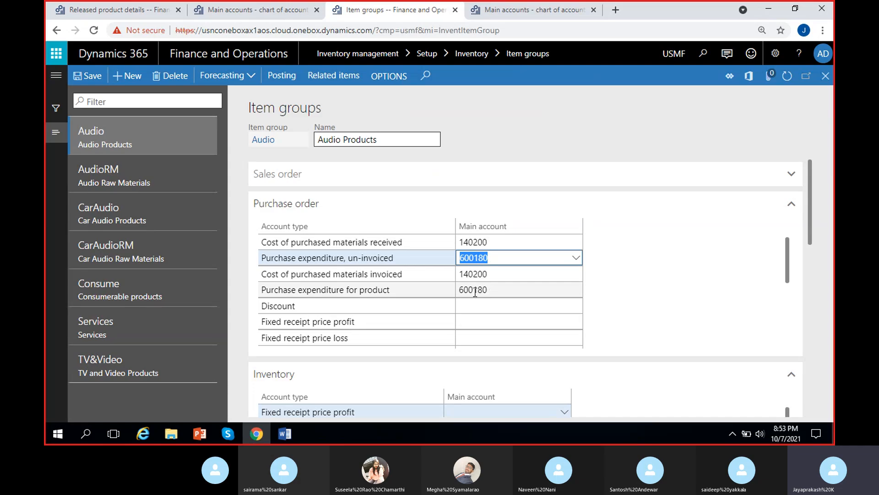
left_click(638, 307)
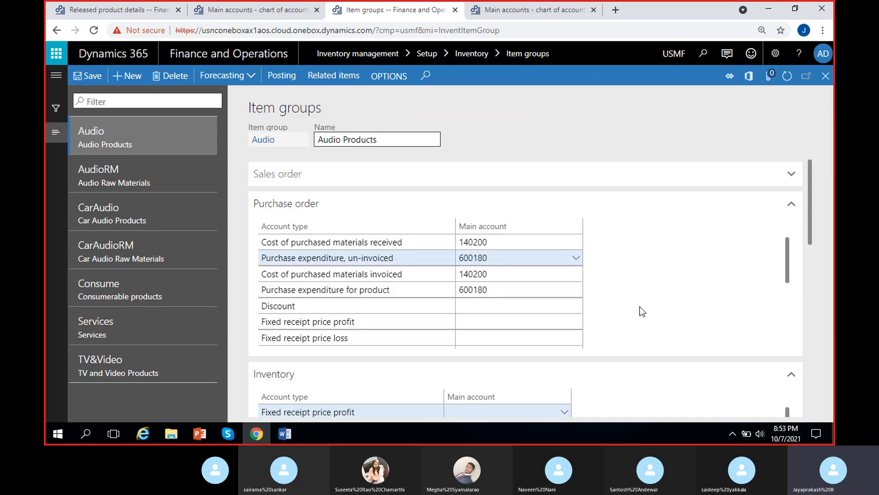
left_click_drag(791, 246, 798, 305)
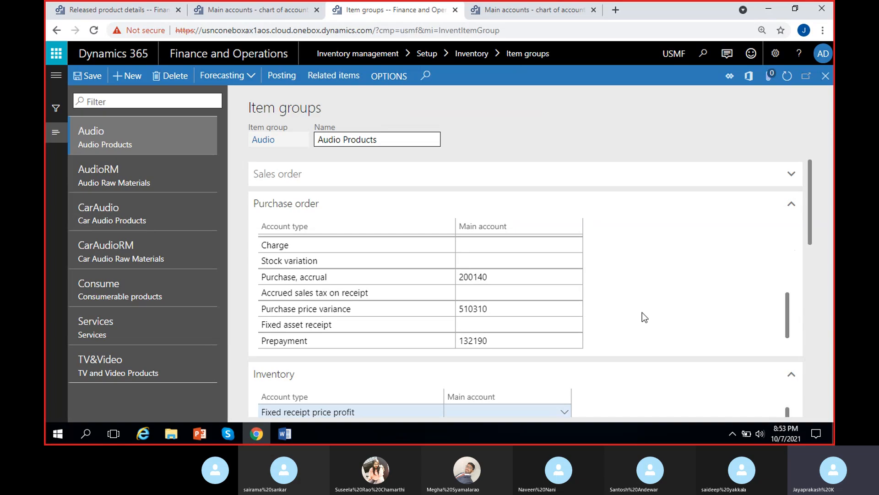
left_click(501, 280)
key("ctrl+c")
left_click(535, 17)
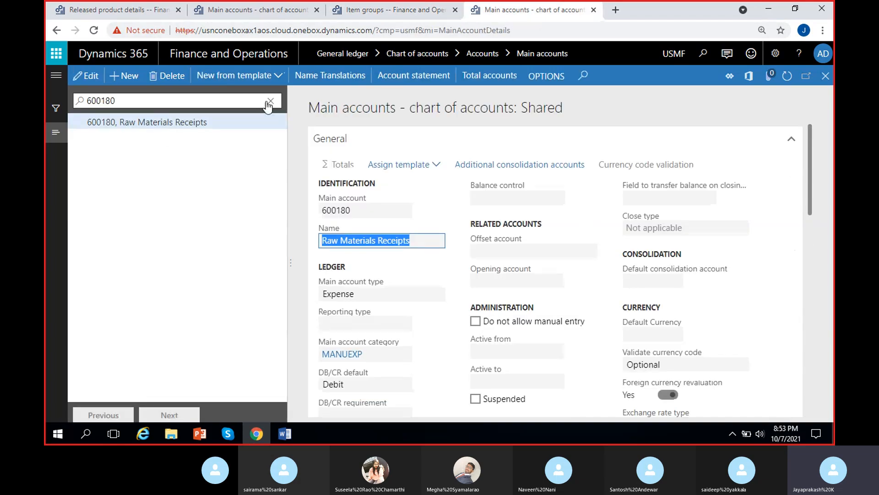
left_click(271, 101)
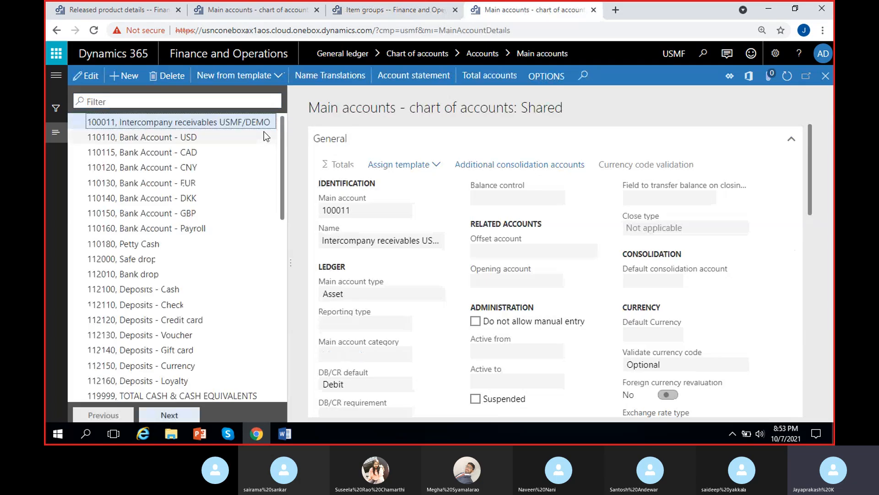
left_click(127, 99)
key("ctrl+v")
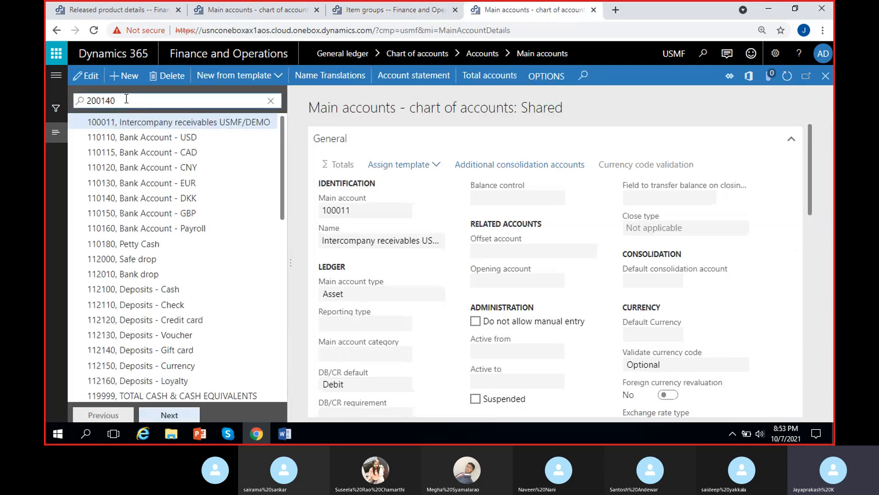
Create an MRF main account numbered 200140 and copy its name, Accrued Purchases - Received Not Invoiced, from USMF.
double_click(127, 99)
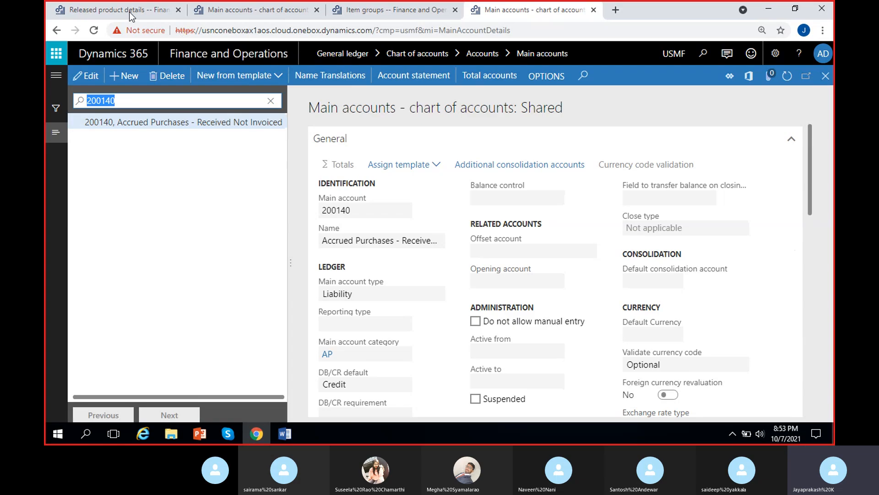
left_click(207, 11)
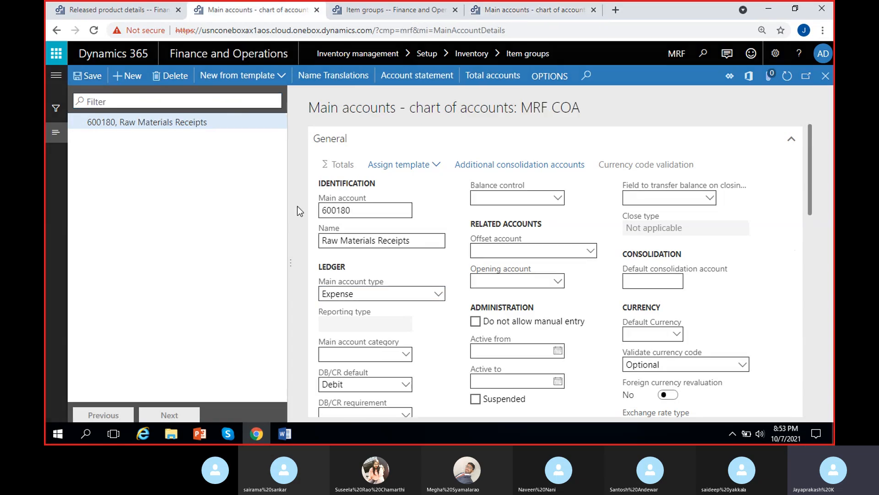
key("alt+n")
type("200140")
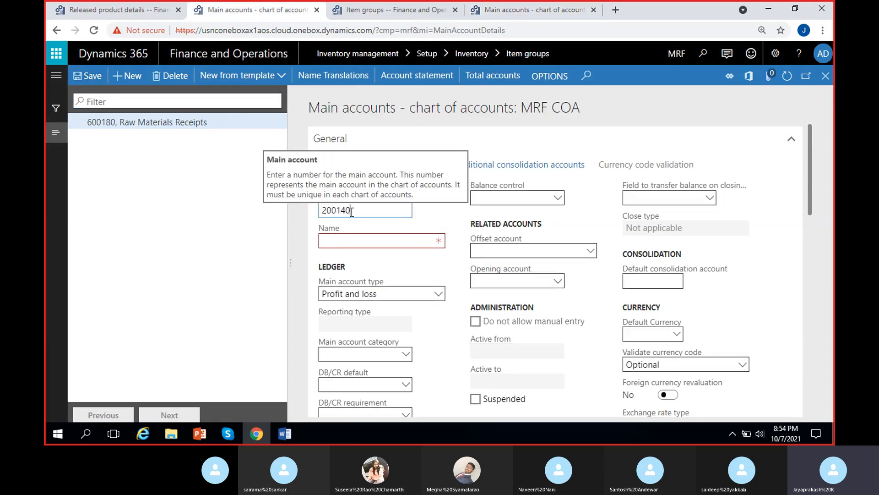
left_click(502, 7)
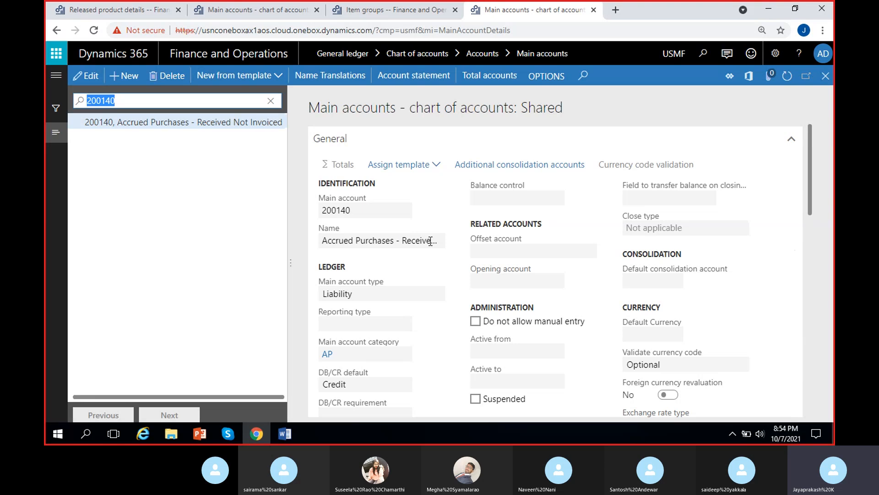
left_click_drag(323, 240, 465, 245)
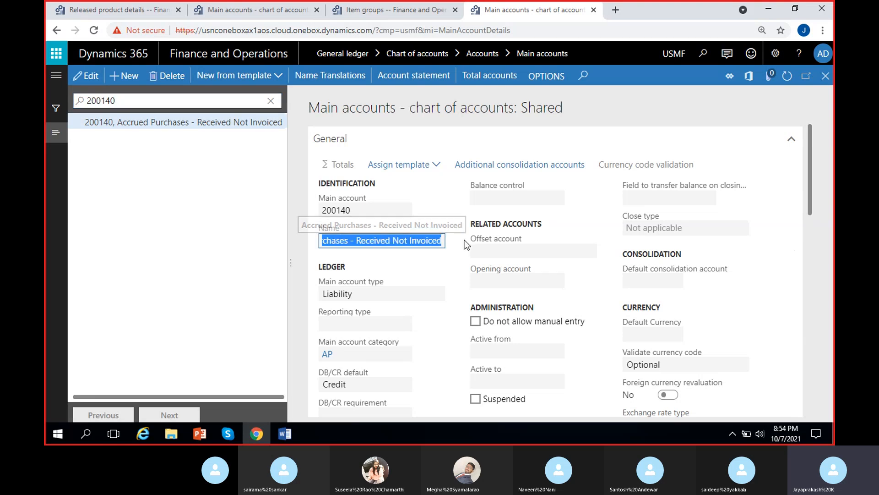
left_click(245, 10)
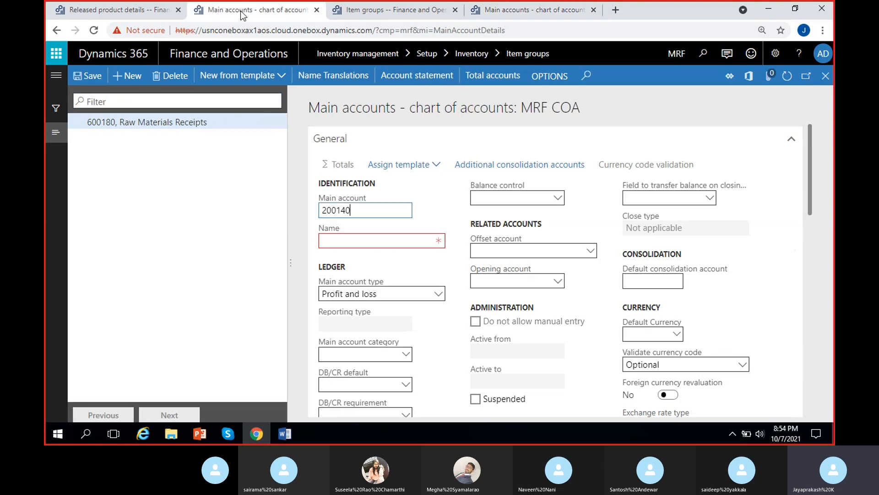
left_click(377, 241)
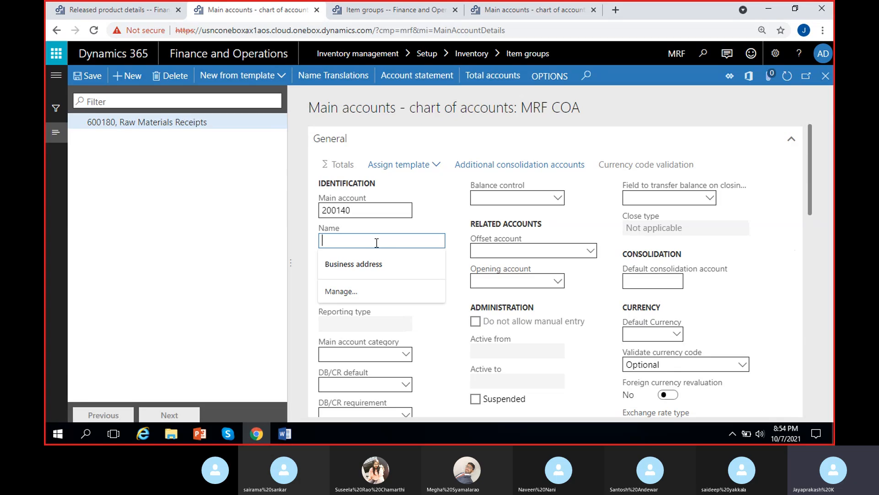
key("ctrl+v")
Set MRF main account 200140's type to Liability, as in USMF, and save it.
left_click(408, 296)
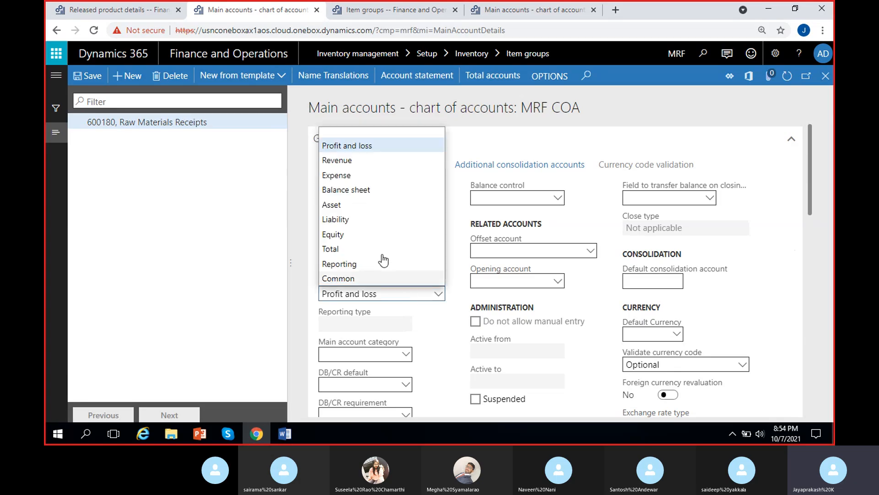
left_click(506, 7)
left_click(245, 10)
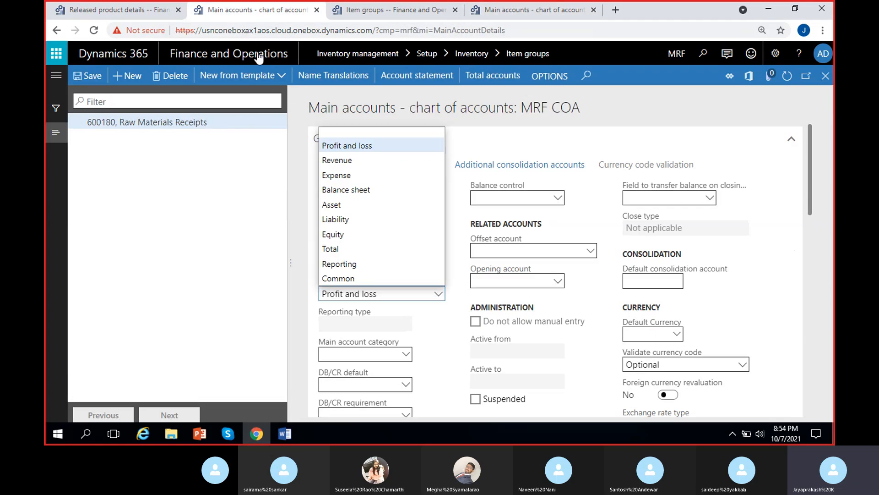
left_click(362, 220)
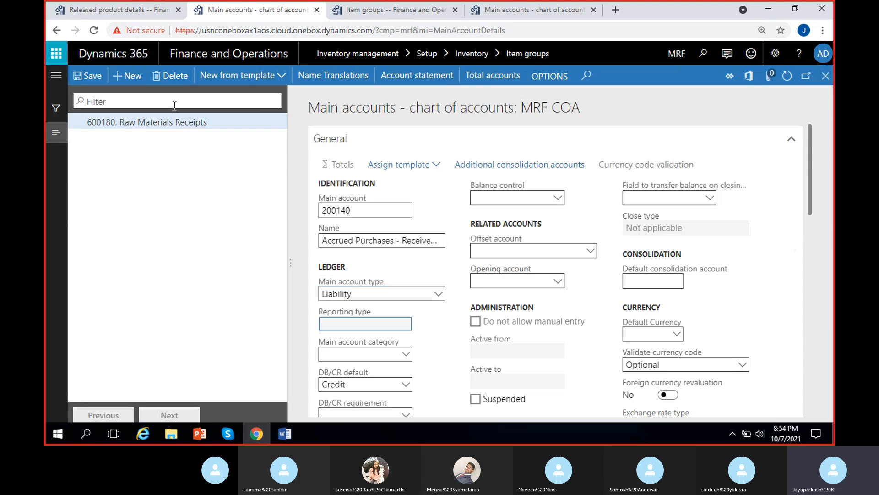
left_click(87, 77)
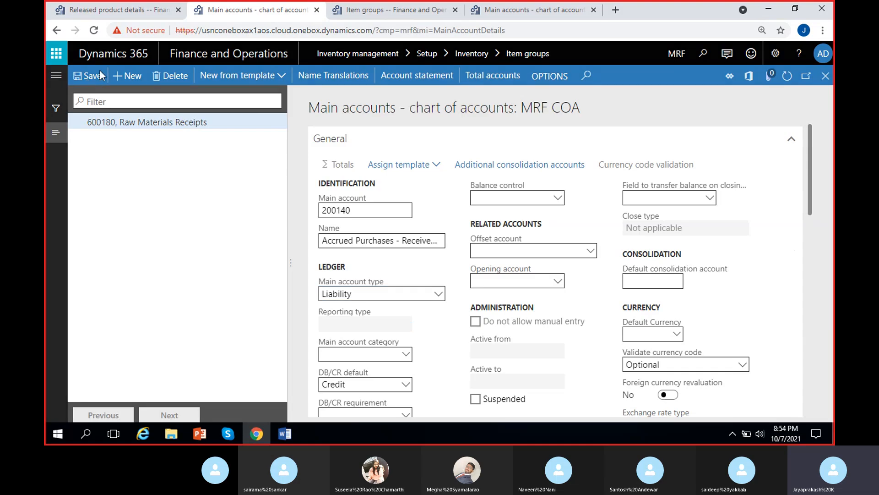
Copy the Audio item group's Purchase price variance account 510310 and filter the USMF main accounts by it.
left_click(121, 11)
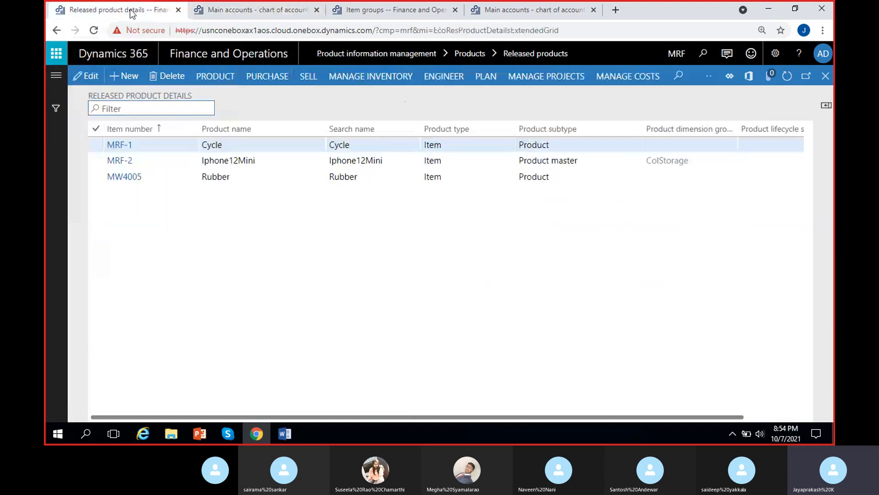
left_click(524, 7)
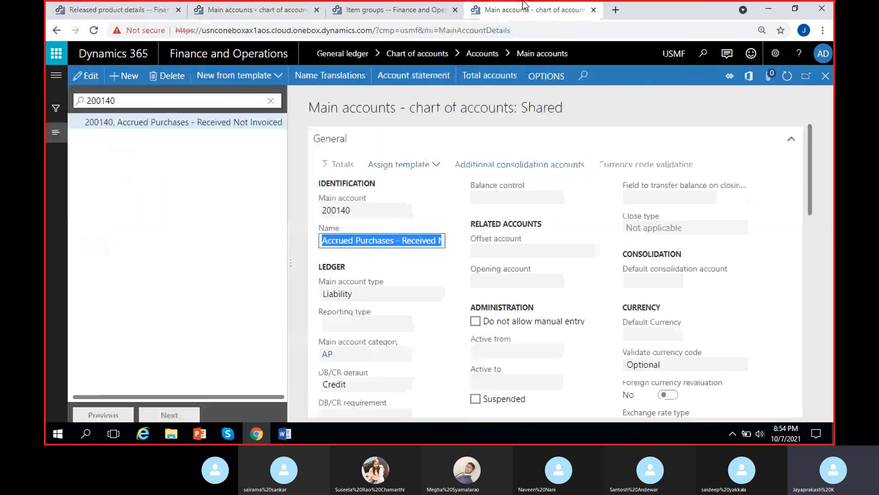
left_click(393, 11)
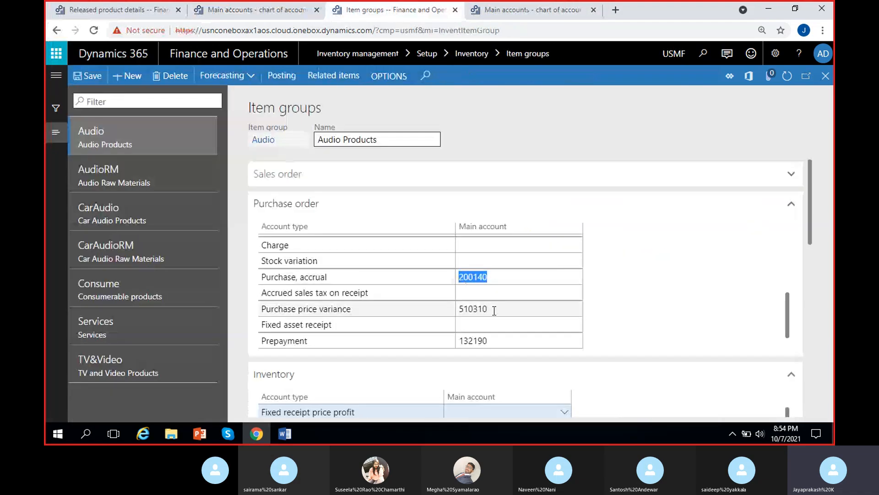
left_click_drag(490, 308, 392, 324)
key("ctrl+c")
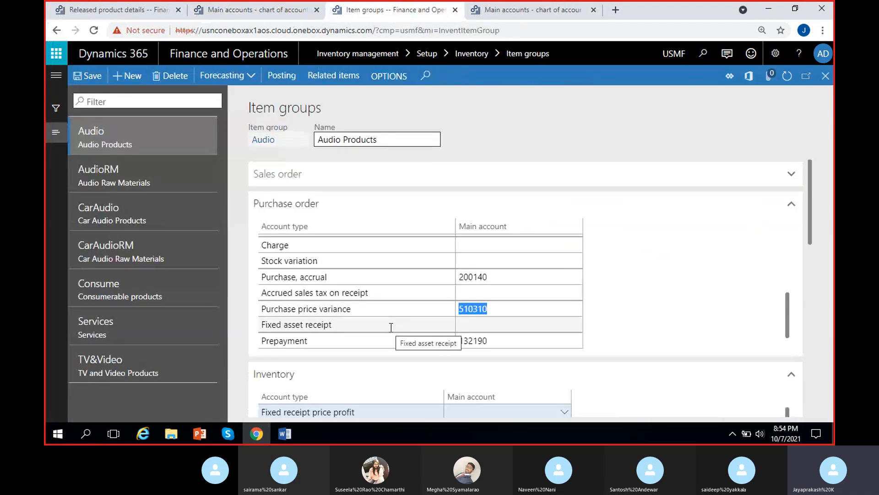
left_click(531, 10)
left_click(444, 203)
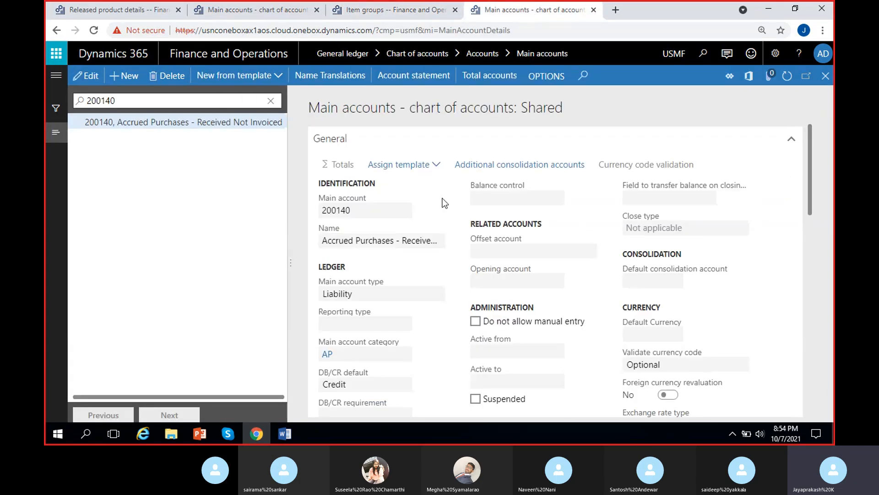
left_click(270, 101)
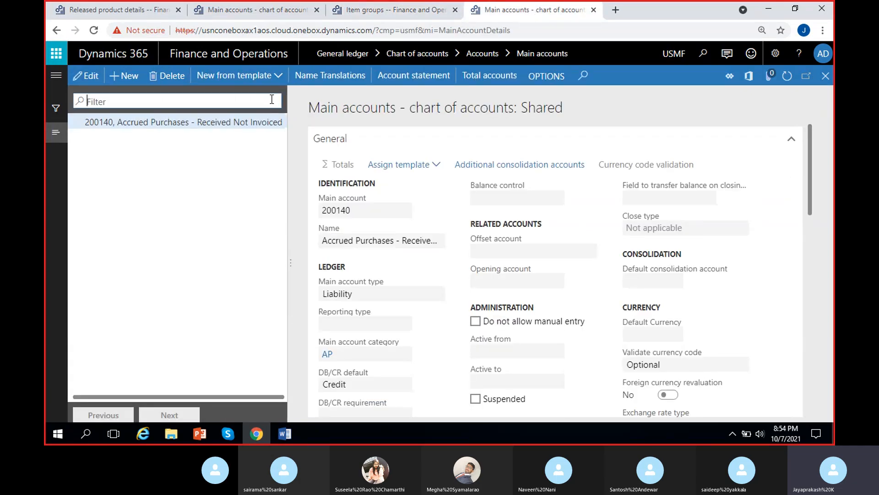
key("ctrl+v")
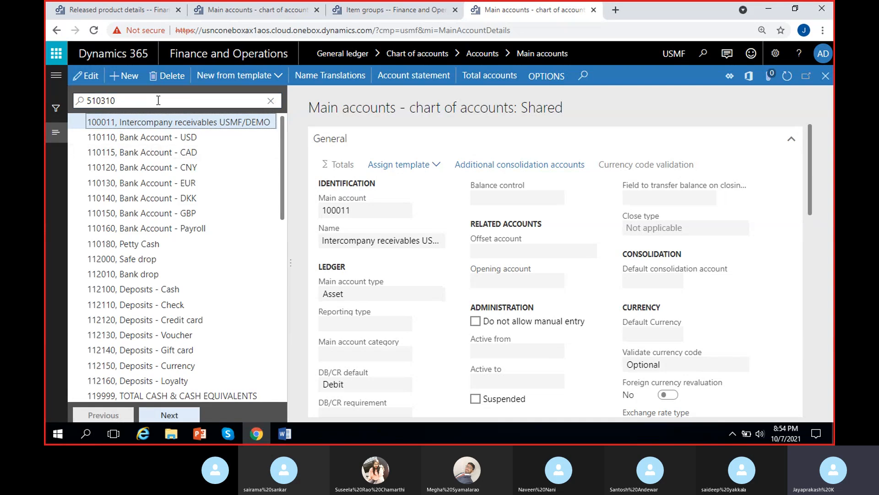
left_click(158, 100)
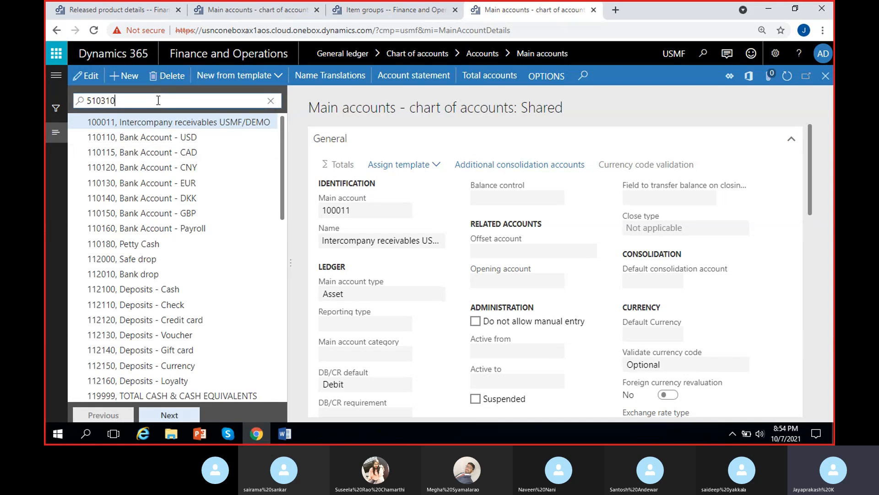
key("Return")
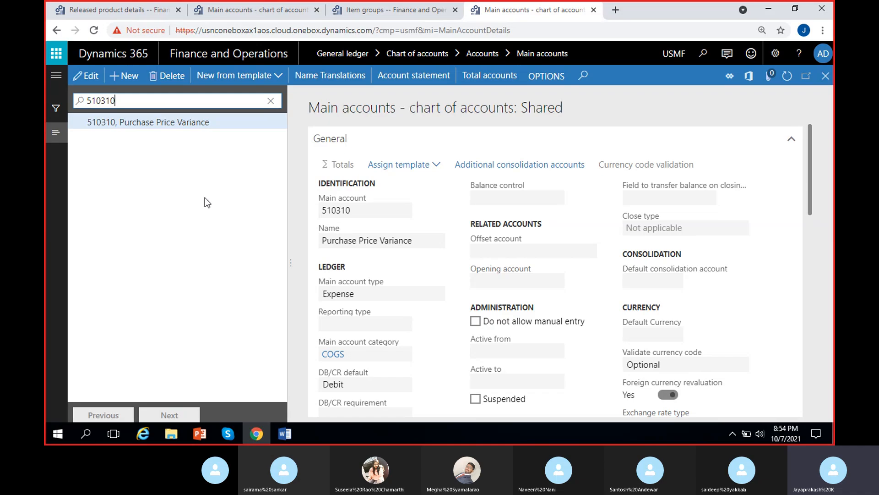
Copy the account number 510310 from USMF and create an MRF main account with that number.
left_click(367, 211)
key("ctrl+c")
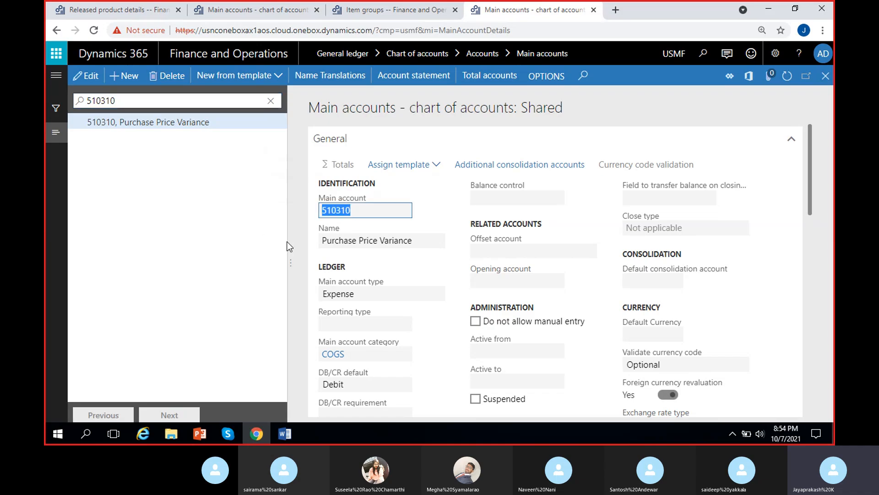
left_click(241, 10)
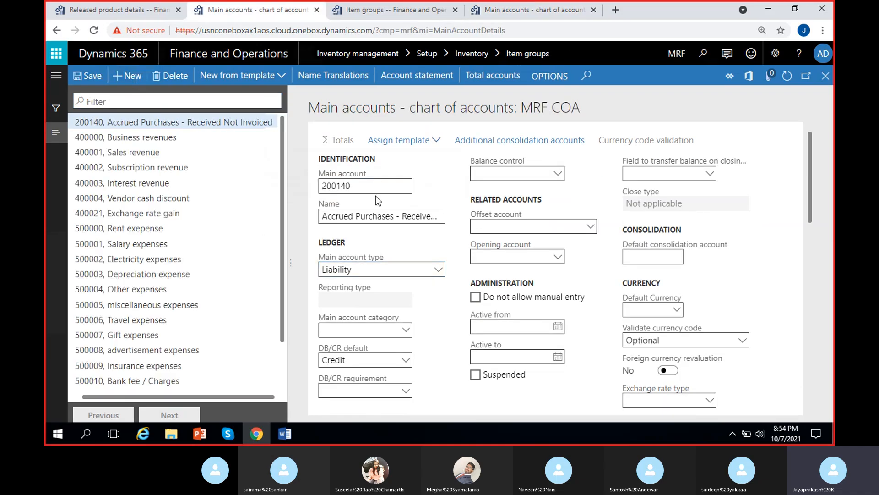
left_click(362, 187)
key("ctrl+v")
Copy the name Purchase Price Variance from USMF into the new MRF main account 510310.
left_click(553, 13)
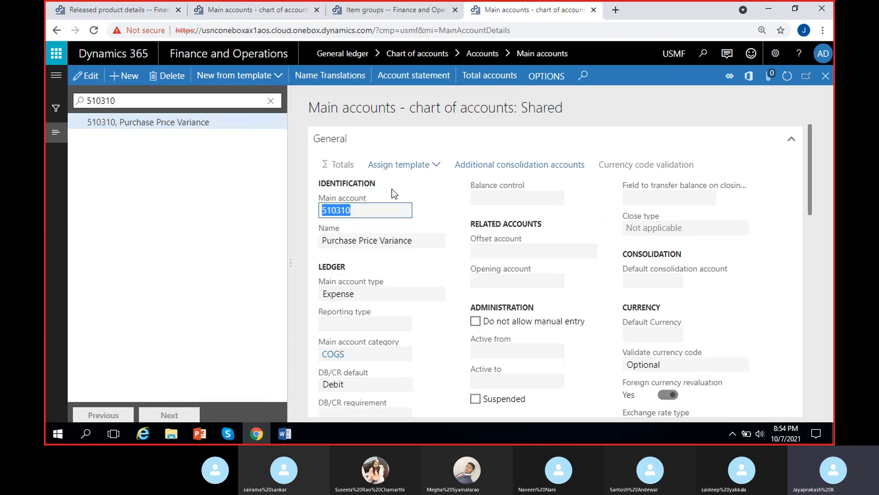
left_click(420, 242)
key("ctrl+c")
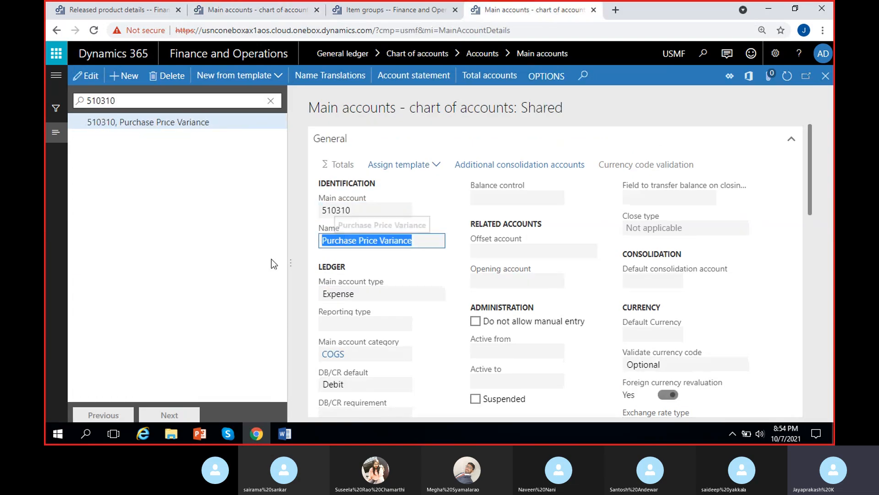
left_click(253, 7)
left_click(378, 215)
key("ctrl+v")
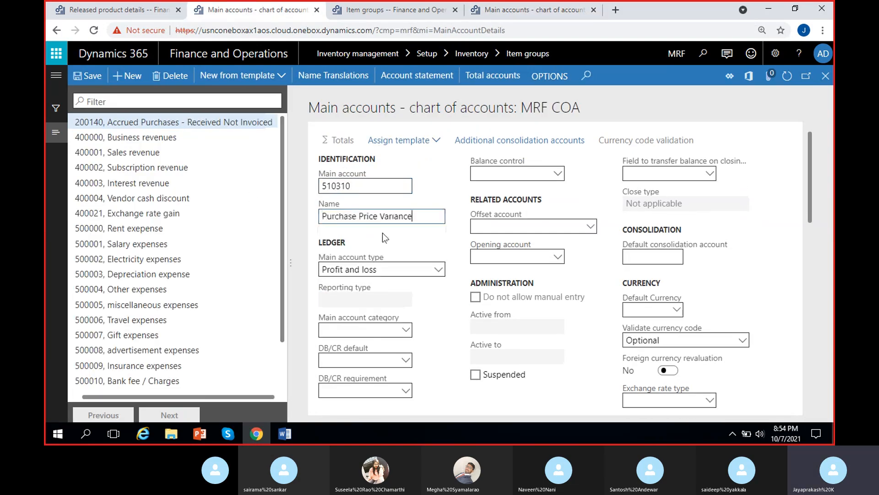
Set MRF main account 510310's type to Expense, check it against USMF, and save the account.
left_click(394, 270)
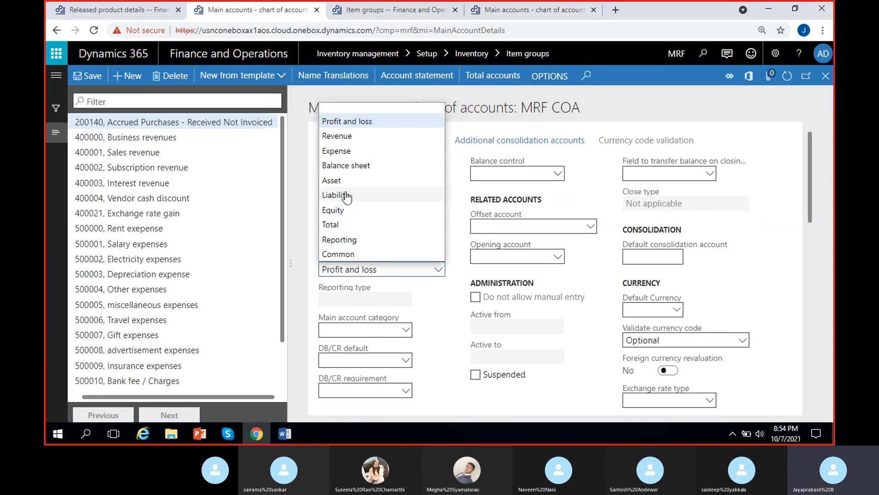
left_click(344, 154)
left_click(552, 14)
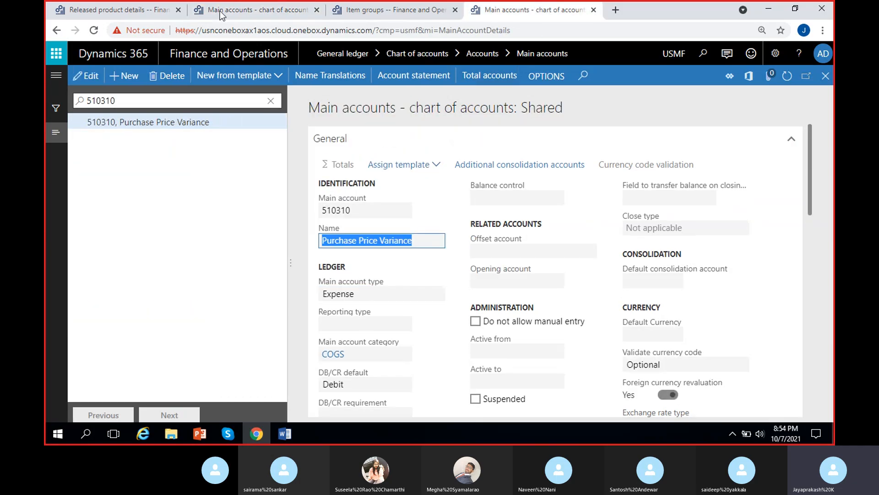
left_click(250, 9)
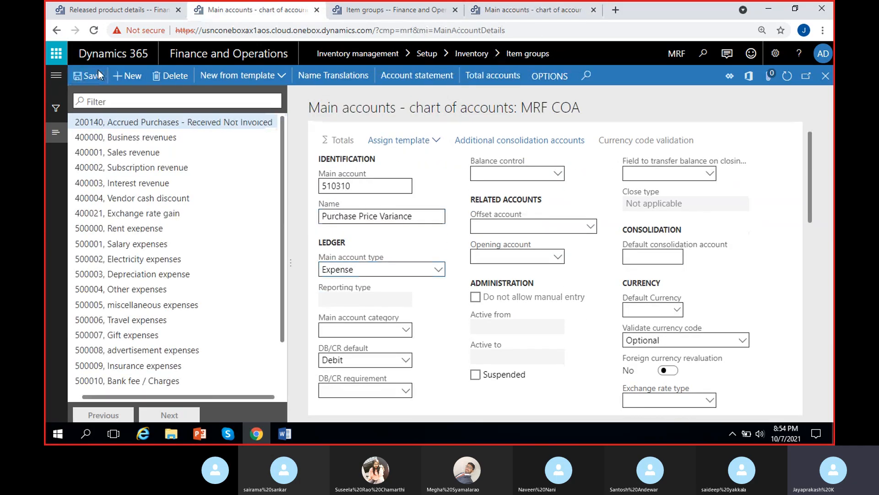
left_click(89, 76)
Copy the Audio item group's Prepayment account 132190 and filter the USMF main accounts by it.
left_click(394, 9)
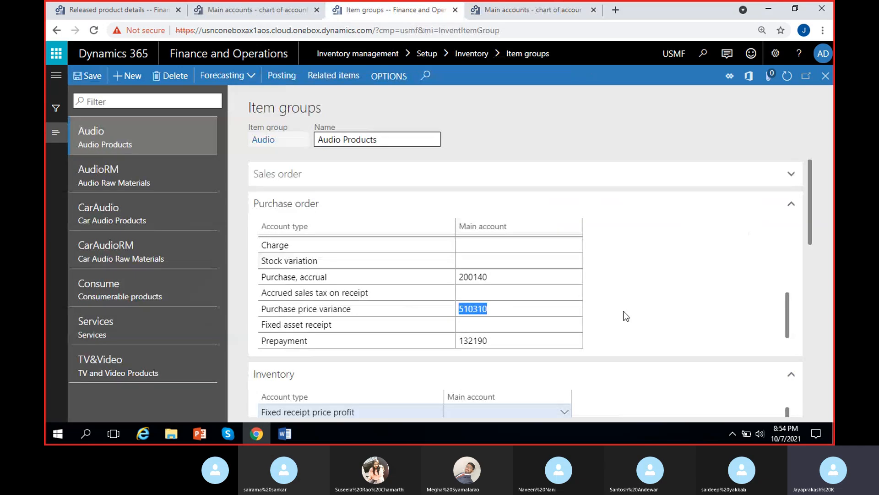
left_click_drag(788, 298, 788, 316)
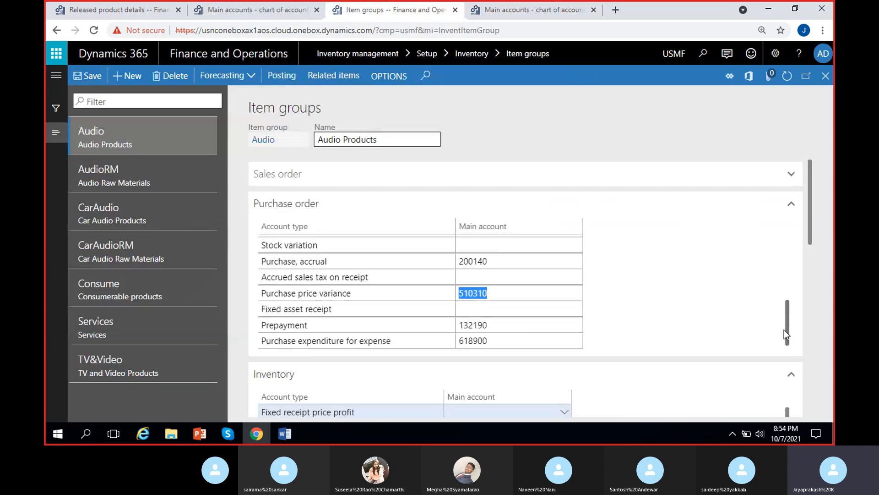
left_click(503, 325)
key("ctrl+c")
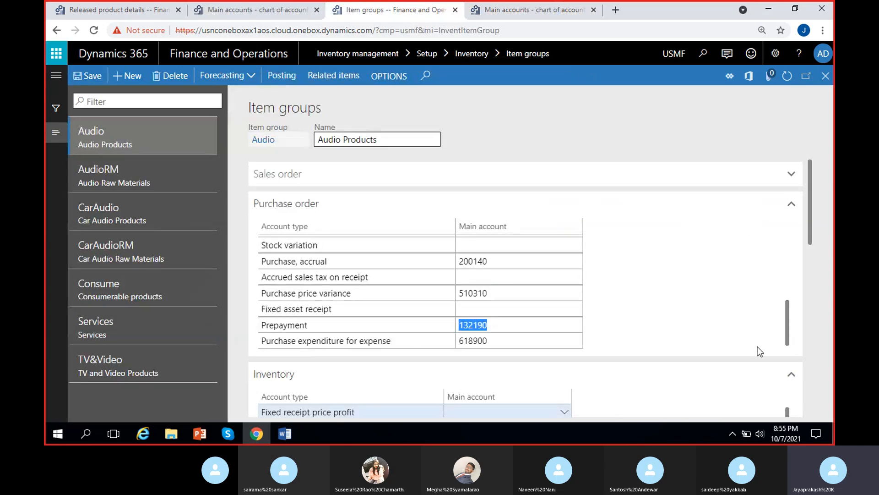
left_click(586, 12)
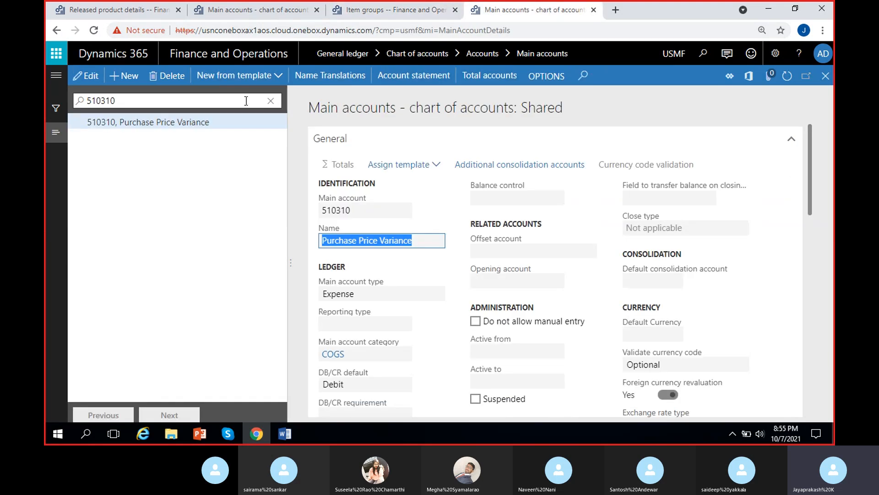
left_click(271, 101)
key("ctrl+v")
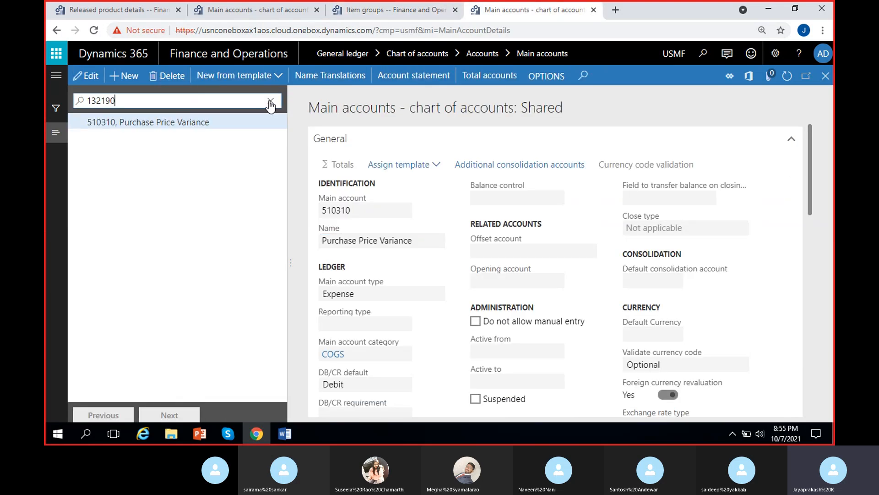
left_click(151, 101)
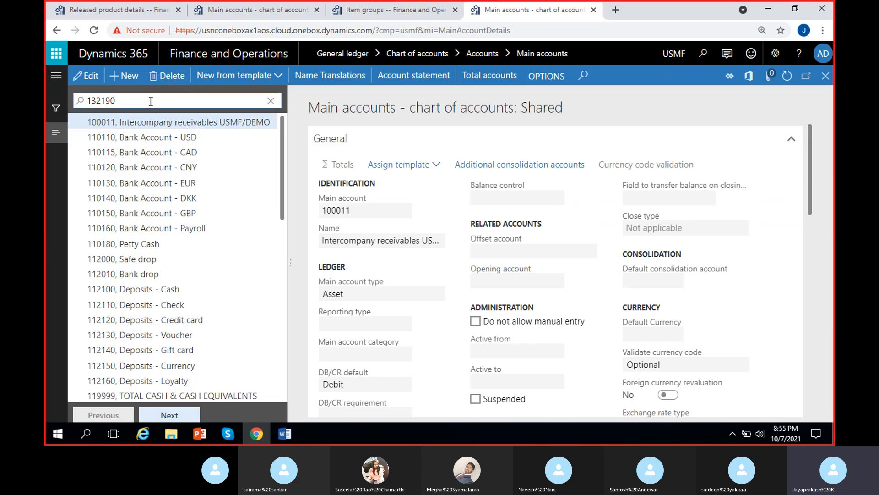
key("Return")
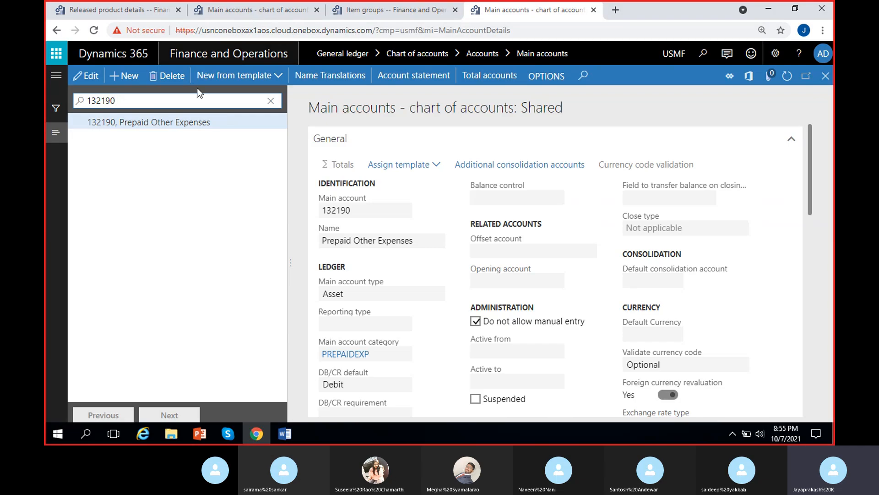
Create an MRF main account numbered 132190 and copy its name, Prepaid Other Expenses, from USMF.
left_click(282, 9)
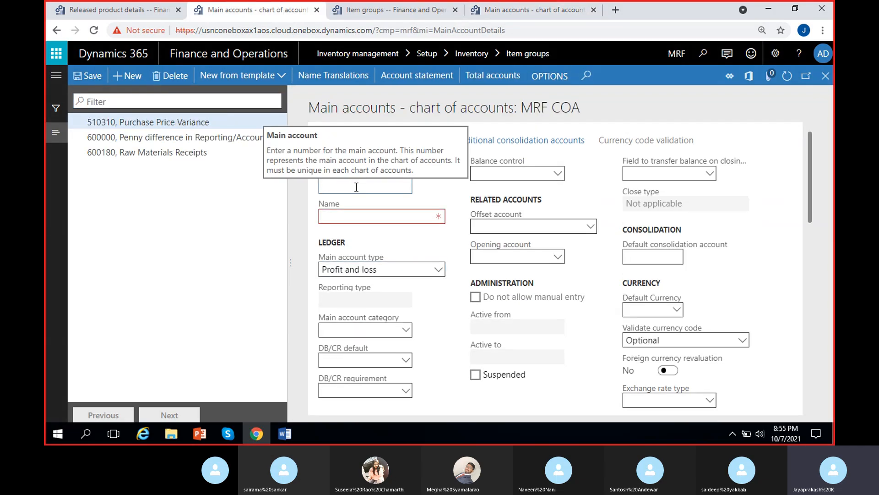
key("ctrl+v")
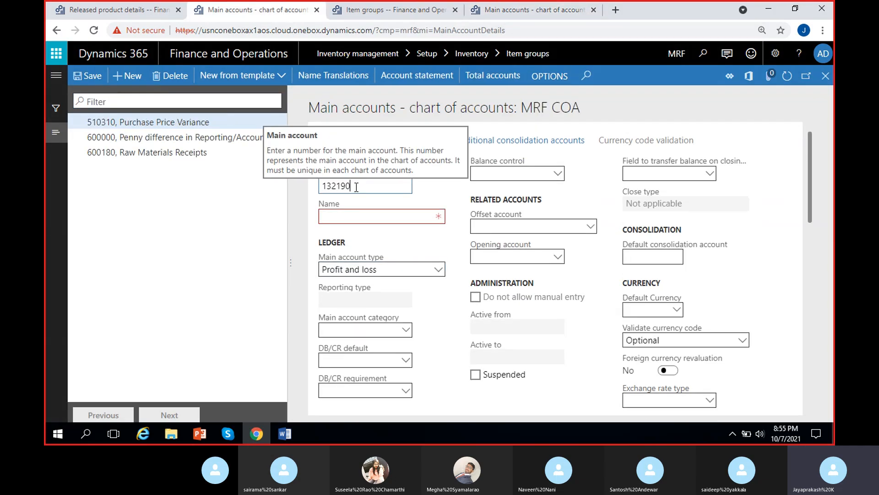
left_click(540, 10)
left_click(223, 14)
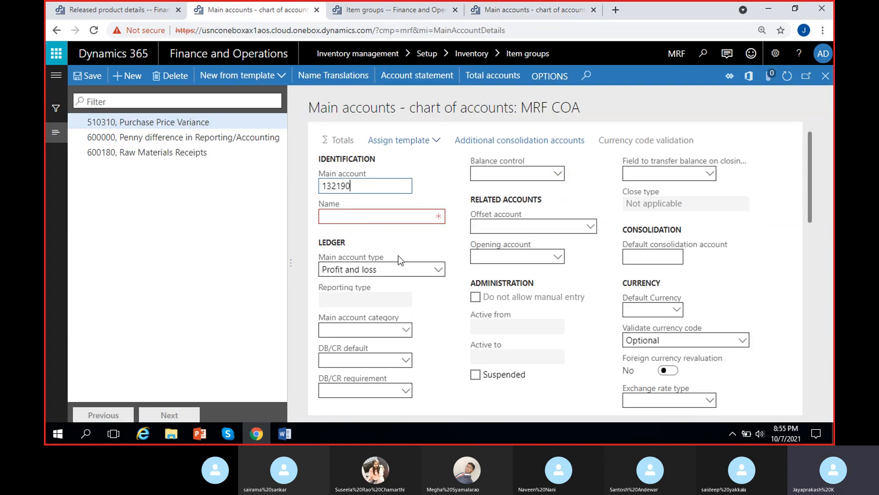
left_click(388, 216)
type("Prepaid Other Expenses")
Check account 132190's type in USMF and set the MRF main account's type to Asset.
left_click(543, 12)
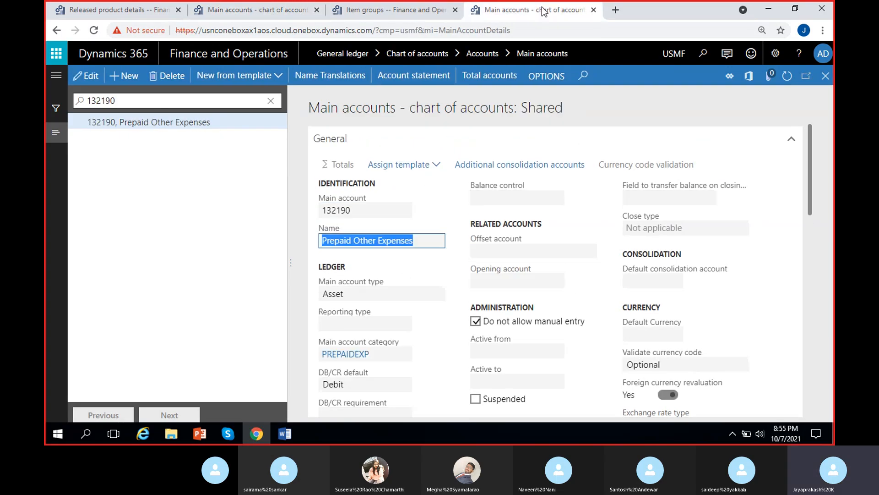
left_click(251, 15)
left_click(436, 270)
left_click(347, 184)
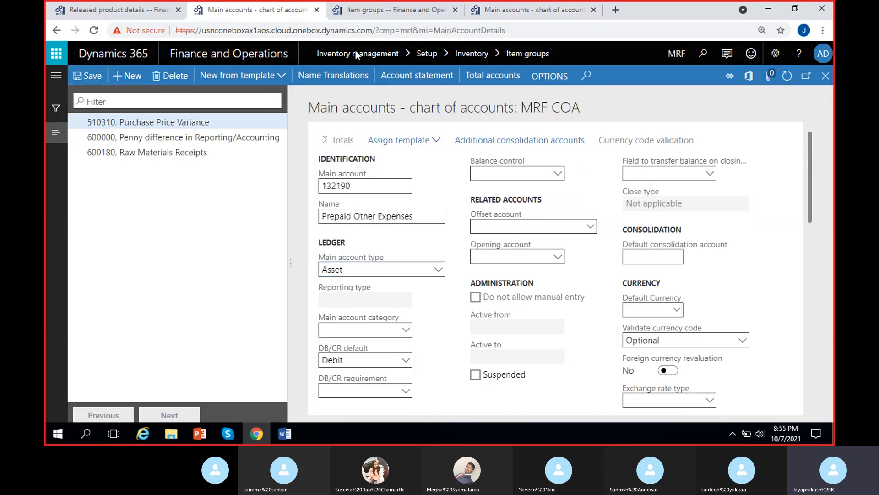
Copy the Audio item group's Purchase expenditure for expense account 618900 and filter the USMF main accounts by it.
left_click(369, 12)
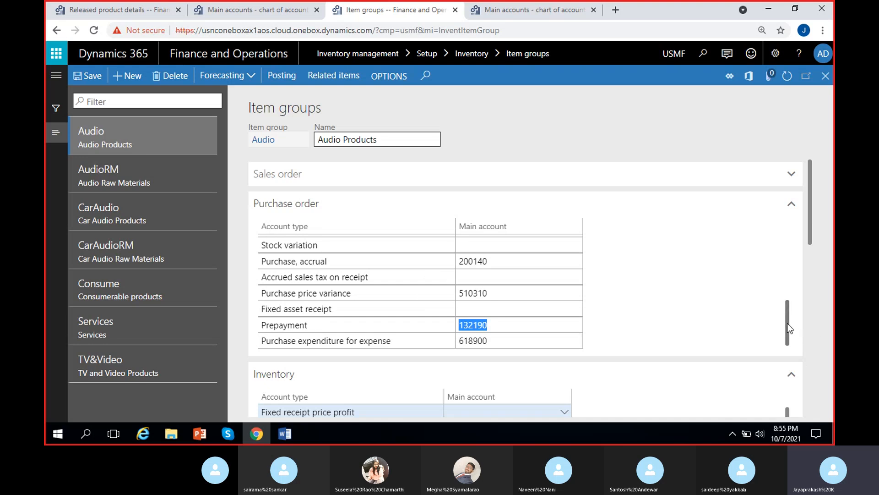
scroll(785, 321, "up", 3)
scroll(798, 288, "down", 3)
left_click(495, 341)
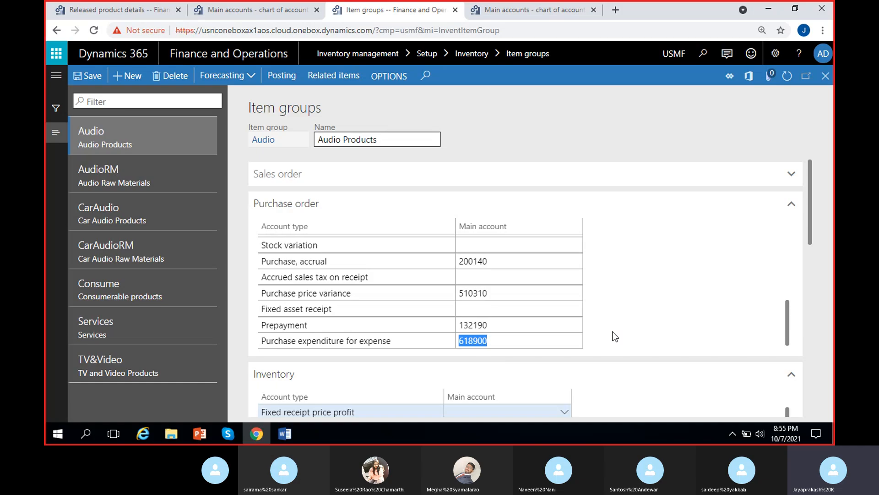
left_click(530, 9)
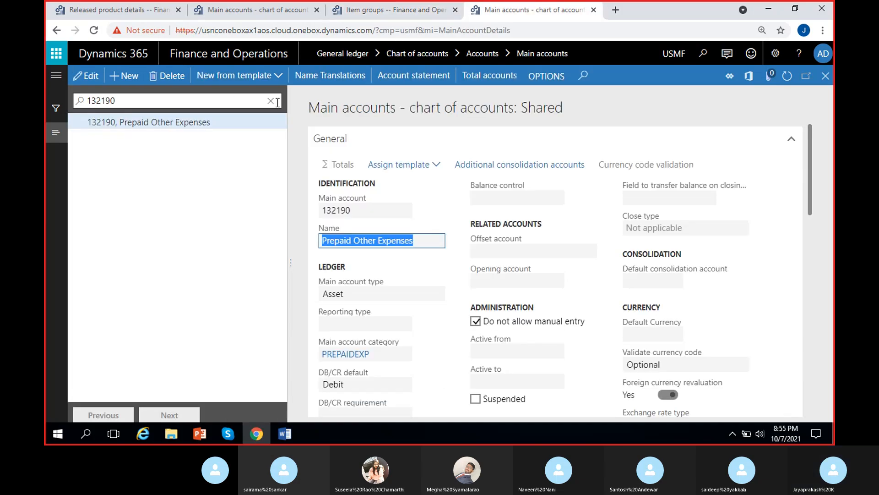
left_click(271, 101)
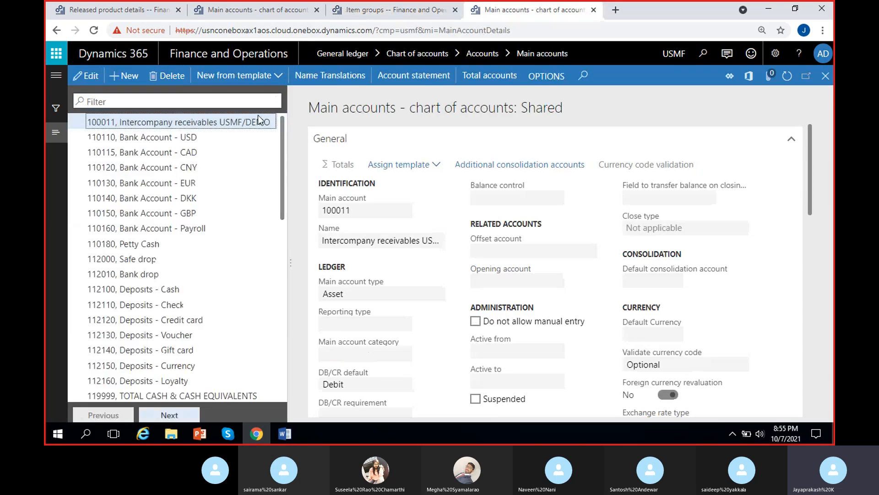
type("618900")
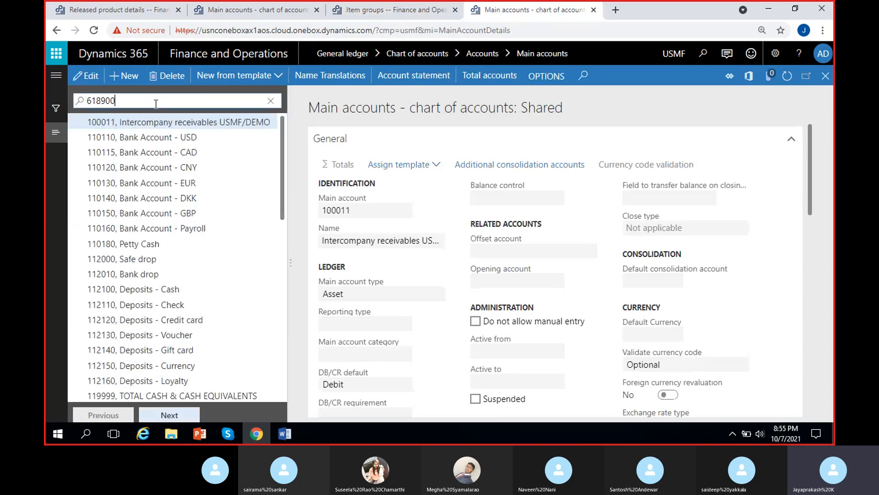
double_click(156, 103)
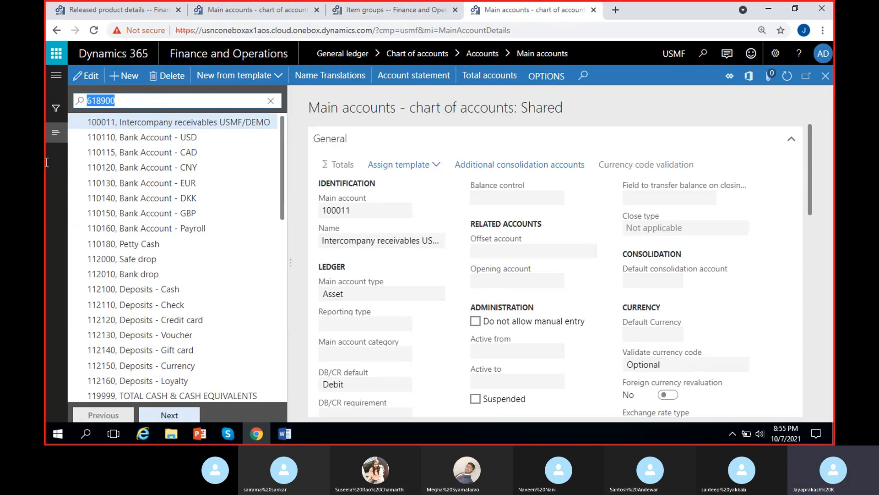
key("Return")
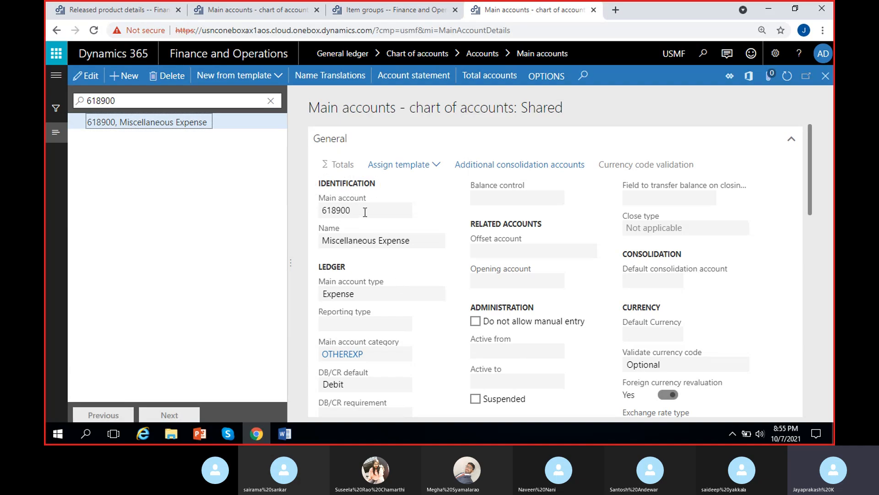
Copy the account number from USMF and create MRF main account 618900 named Purchase expenses - services.
left_click(362, 212)
double_click(351, 211)
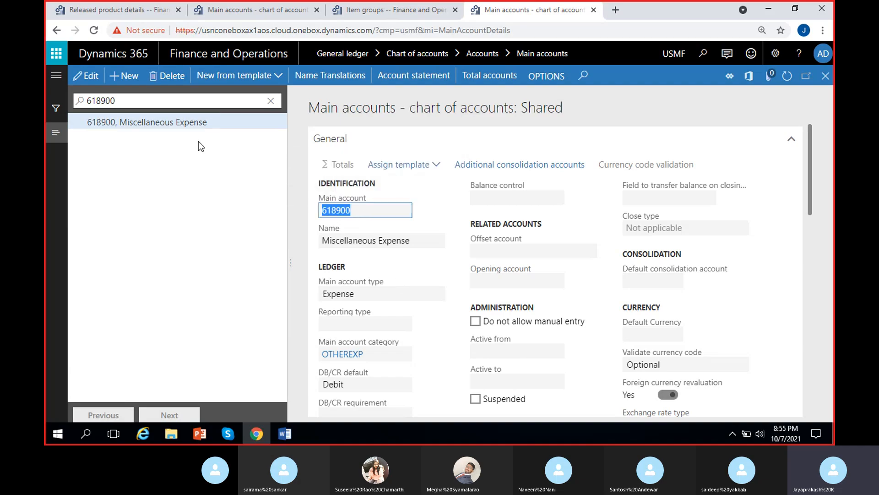
left_click(133, 14)
left_click(267, 7)
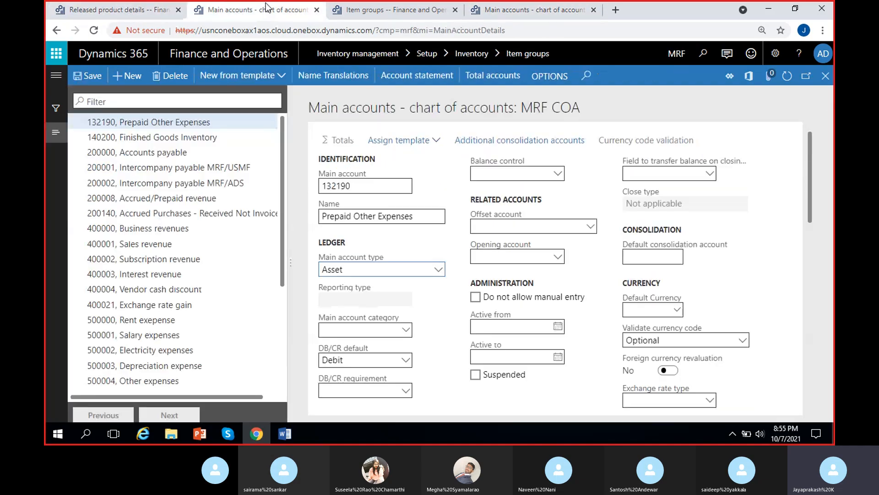
left_click(127, 76)
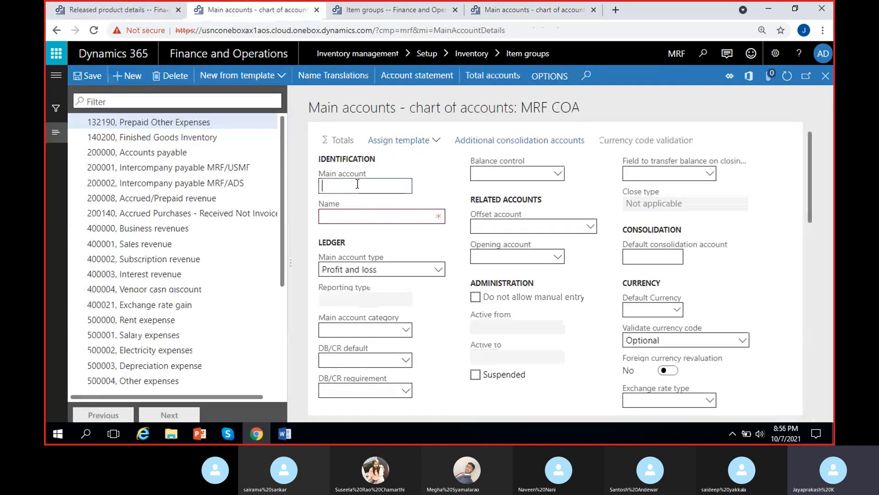
type("618900")
left_click(361, 218)
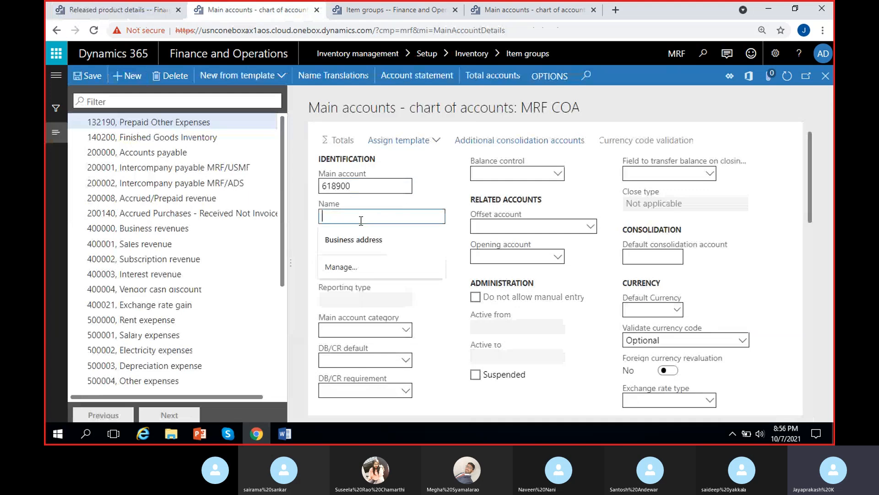
type("P")
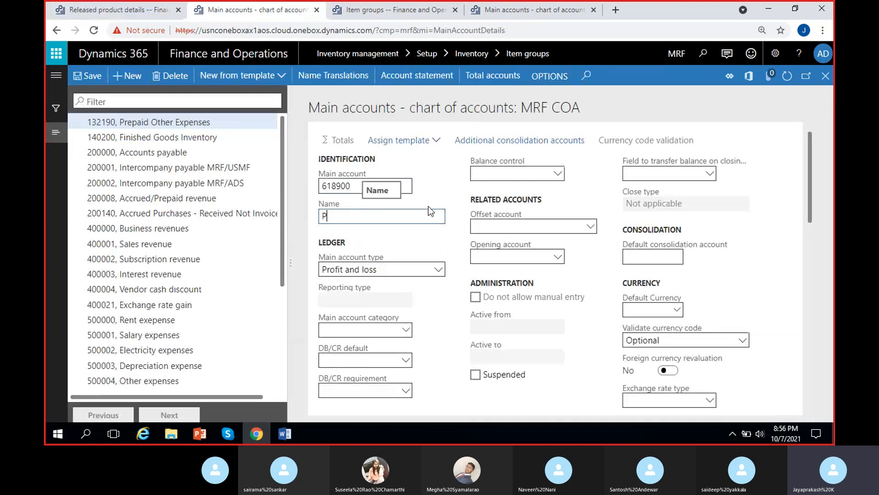
type("urchase x")
key("BackSpace")
type("expenses - services")
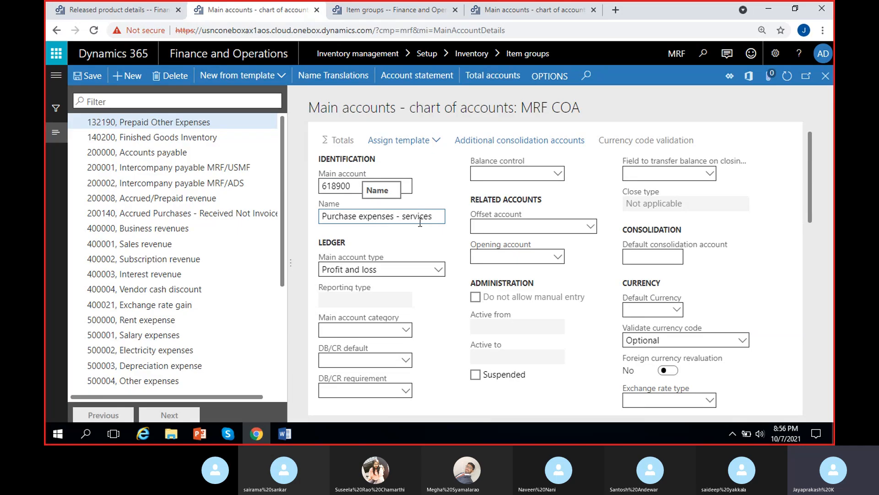
Set MRF main account 618900's type to Expense and save the account.
left_click(431, 269)
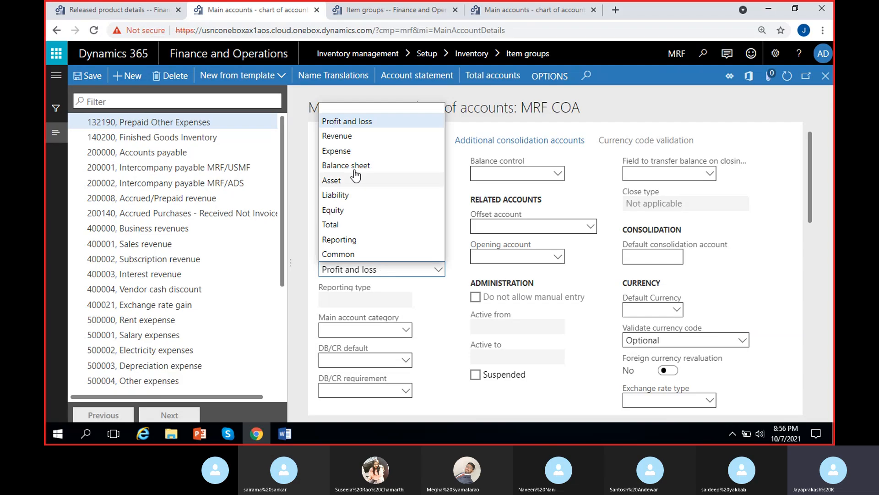
left_click(348, 155)
left_click(85, 76)
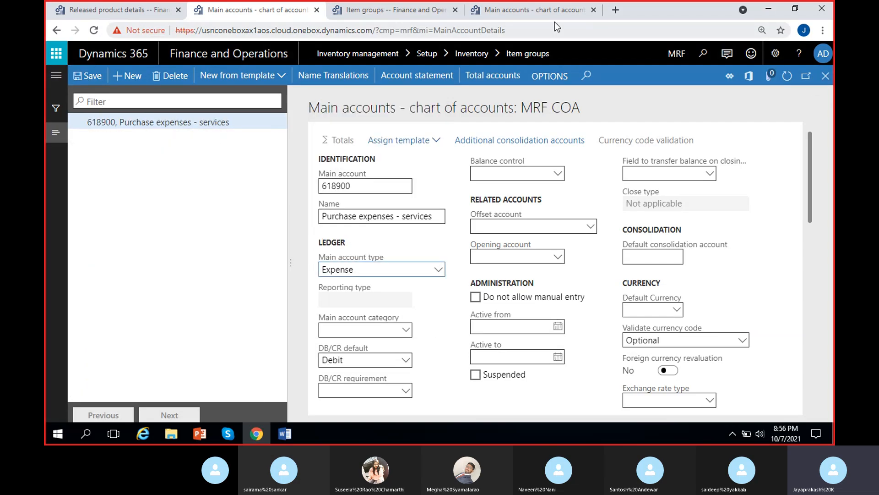
Look over the Audio item group's Inventory accounts in USMF and close MRF's main accounts page to return to the Test item group.
left_click(406, 5)
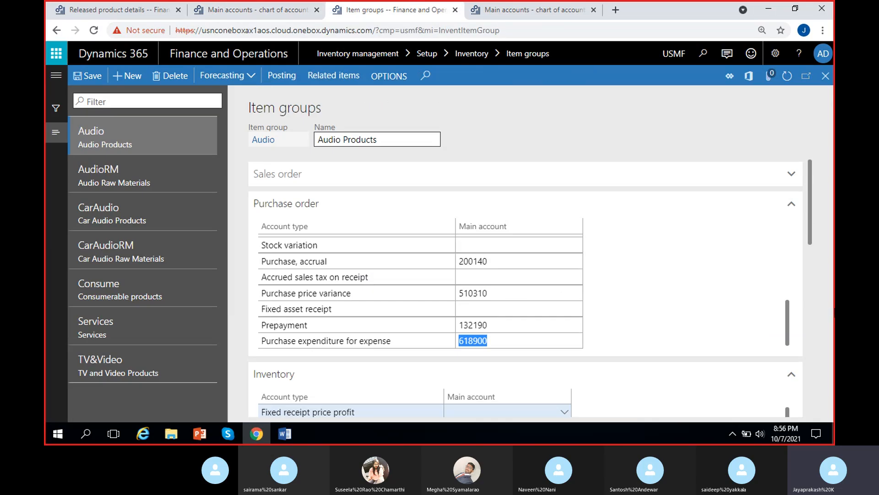
left_click_drag(813, 229, 819, 298)
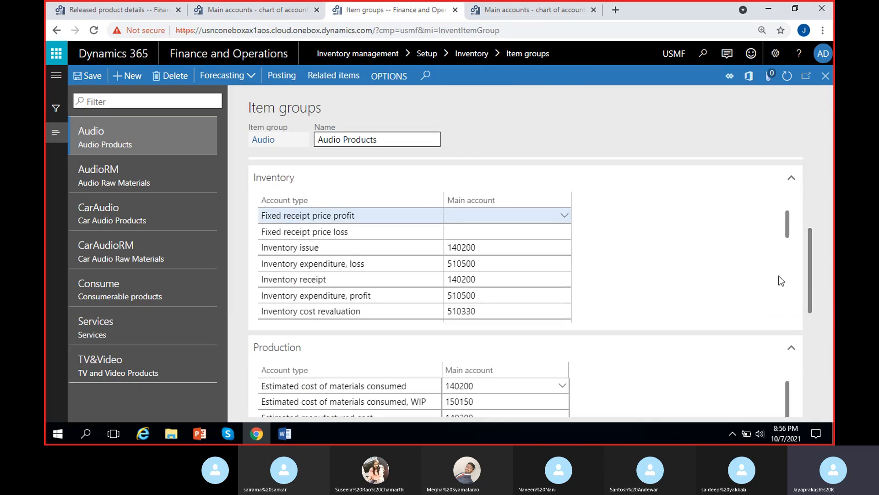
mouse_move(787, 217)
left_mouse_down()
mouse_move(792, 326)
mouse_move(786, 216)
left_mouse_up()
left_click_drag(811, 246, 815, 196)
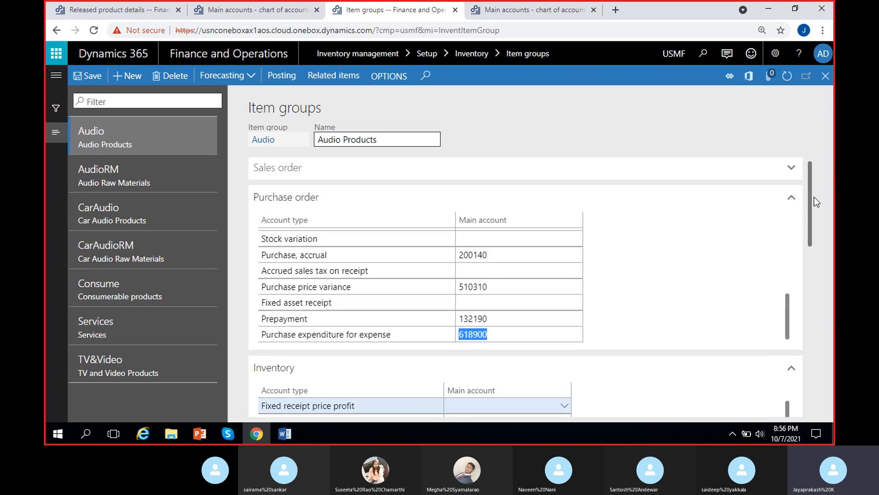
left_click(243, 14)
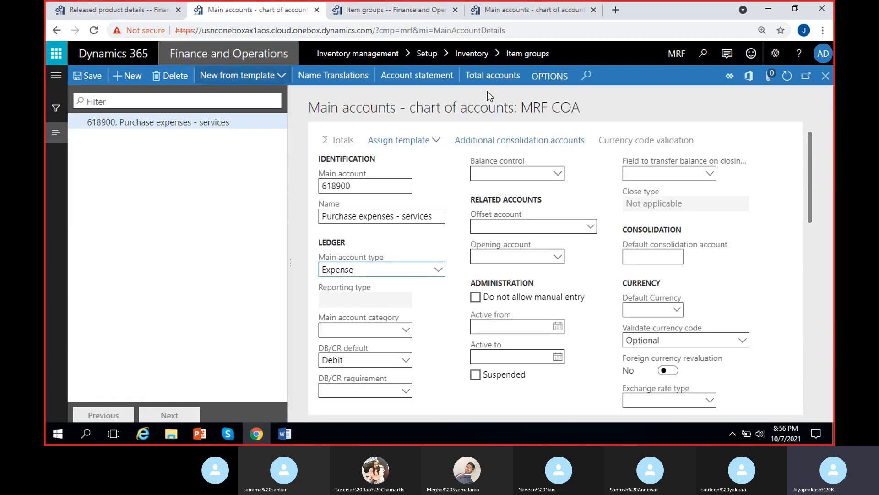
left_click(825, 76)
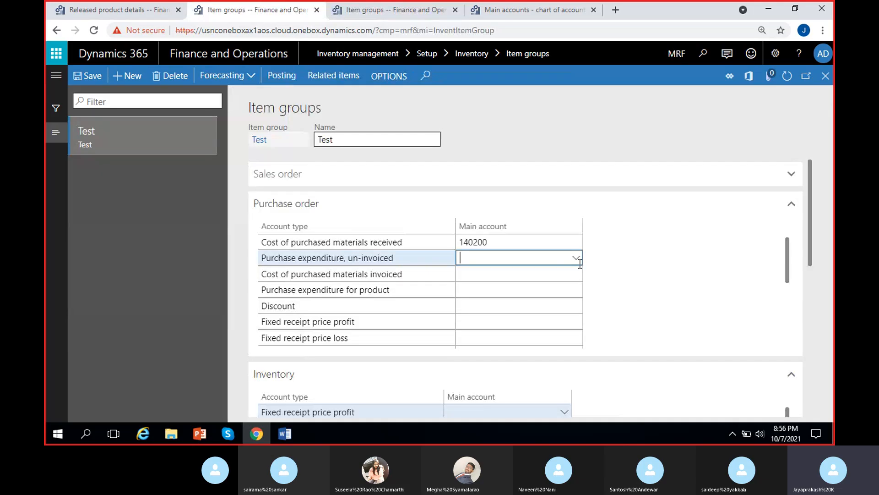
Check the Audio group's purchase order accounts and set the Test group's Purchase expenditure, un-invoiced account to 600180.
left_click(408, 11)
scroll(544, 322, "up", 3)
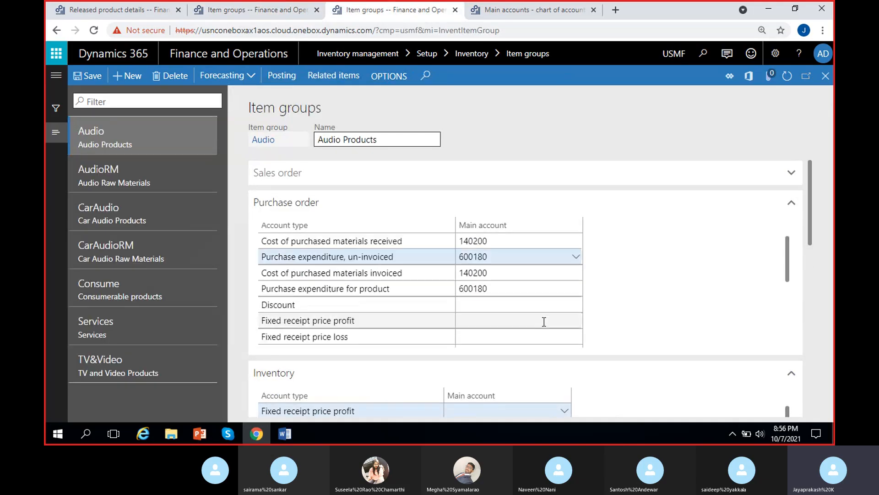
left_click(254, 11)
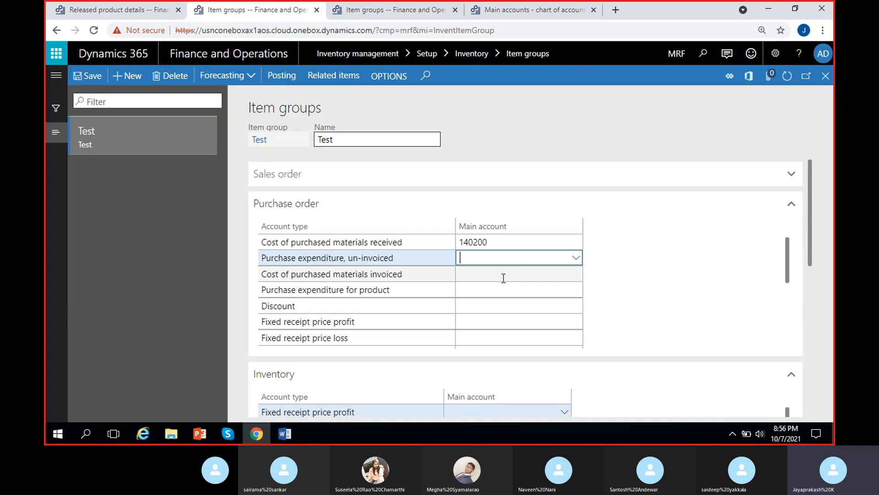
type("600180")
Set the Test group's Cost of purchased materials invoiced account to 140200 and its Purchase expenditure for product account to 600180.
left_click(523, 276)
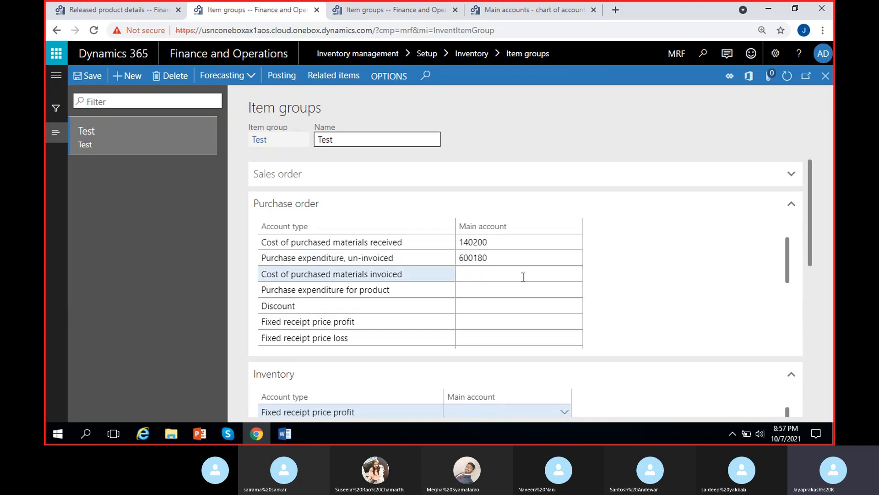
left_click(523, 276)
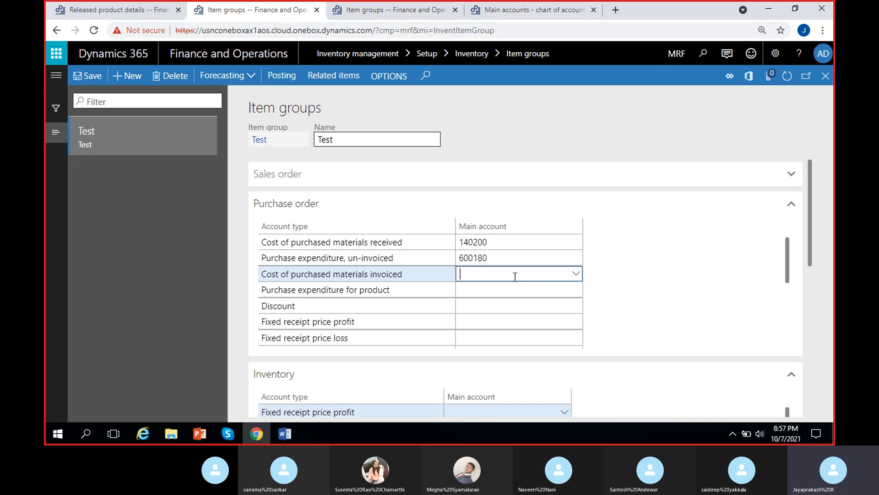
type("140200")
left_click(495, 292)
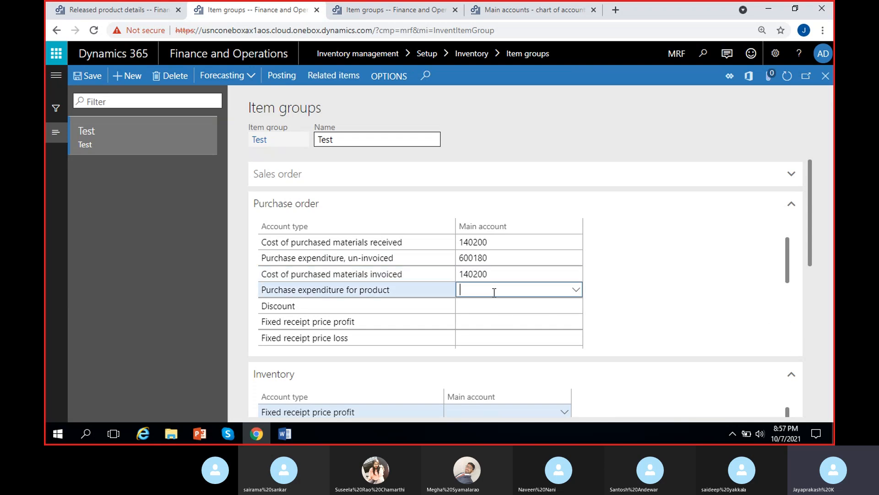
type("600180")
Check the Audio group's remaining purchase order accounts and set the Test group's Purchase, accrual account to 200140.
left_click(526, 6)
left_click(394, 8)
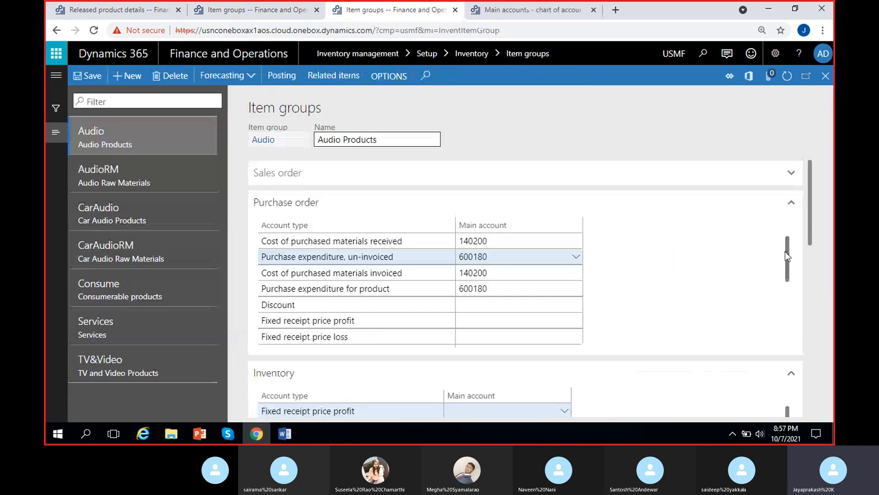
left_click_drag(785, 251, 791, 295)
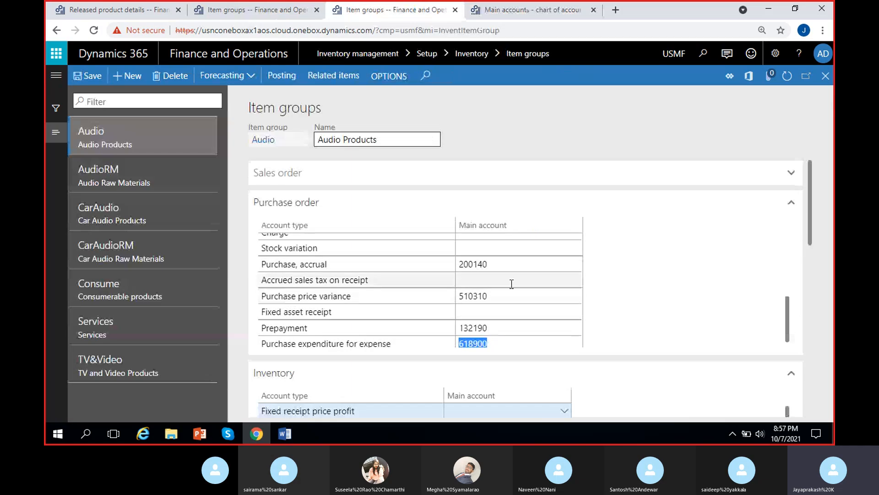
left_click(271, 9)
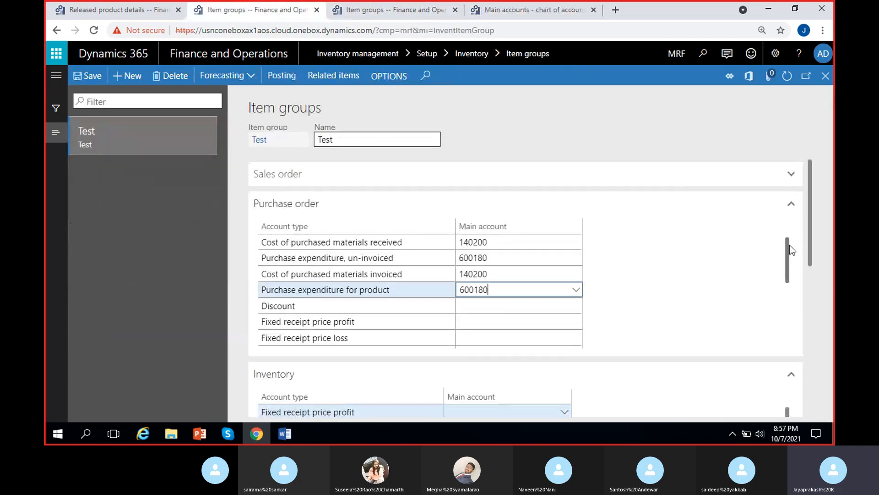
scroll(782, 293, "down", 3)
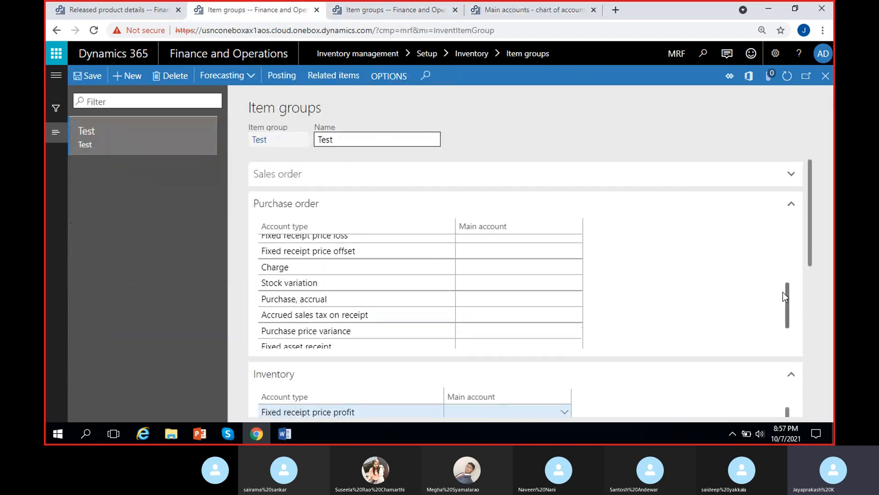
left_click(486, 288)
type("200140")
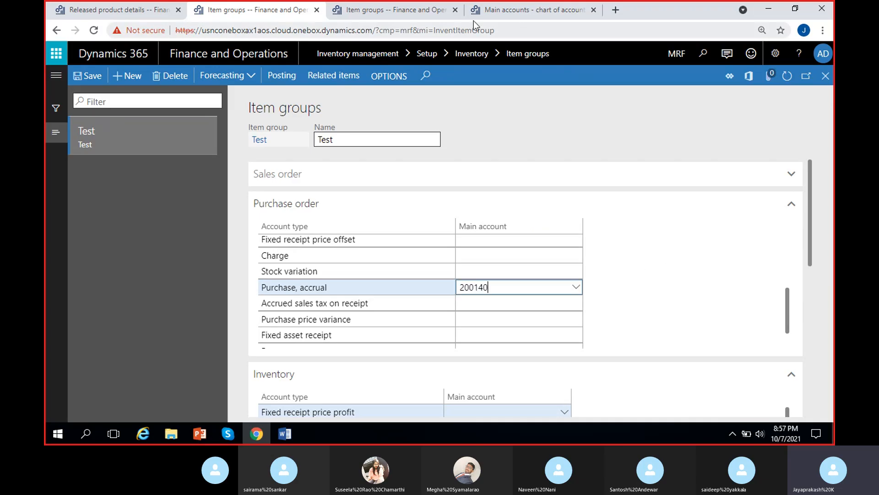
Copy the Audio group's Purchase price variance account 510310 into the same row of the Test item group.
left_click(414, 13)
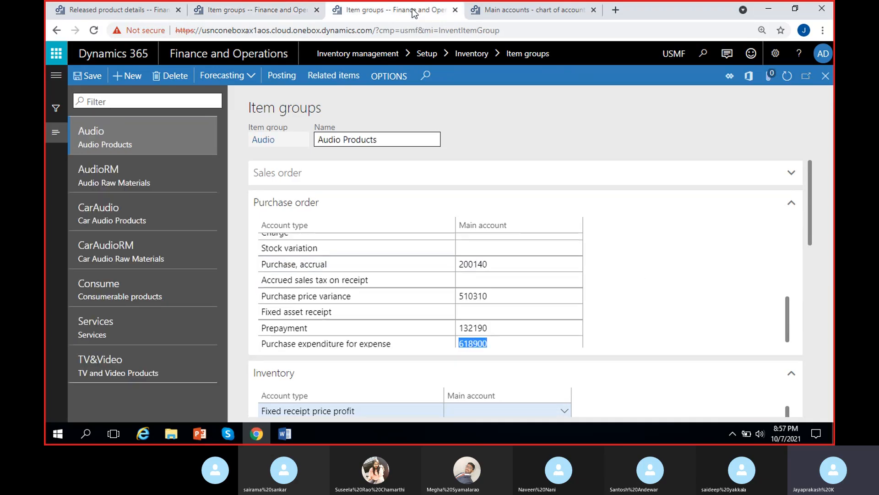
left_click(492, 297)
key("ctrl+c")
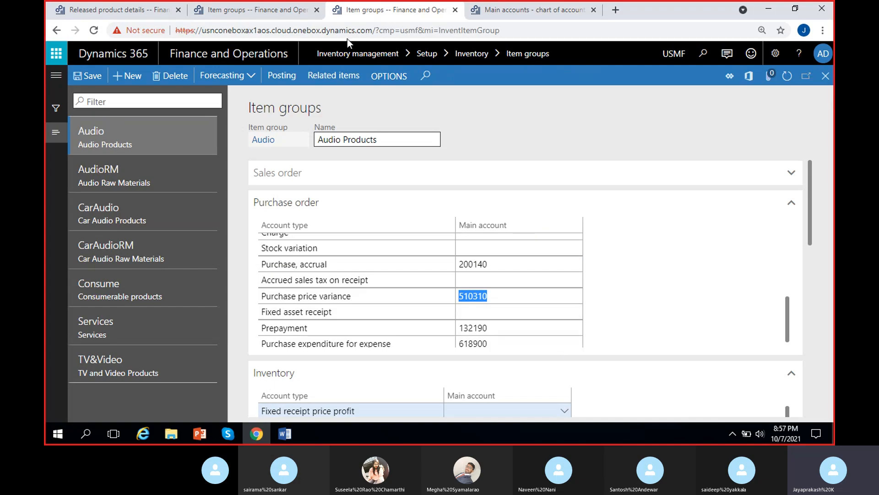
left_click(253, 10)
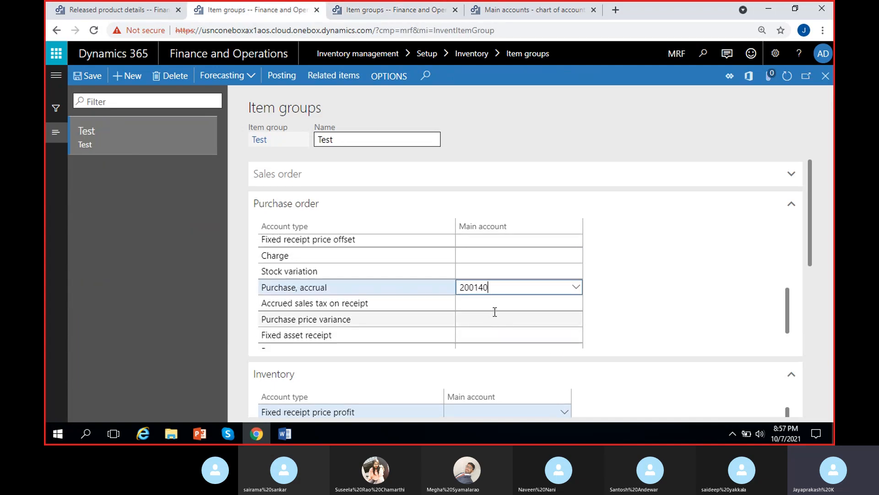
scroll(495, 312, "down", 1)
left_click(518, 291)
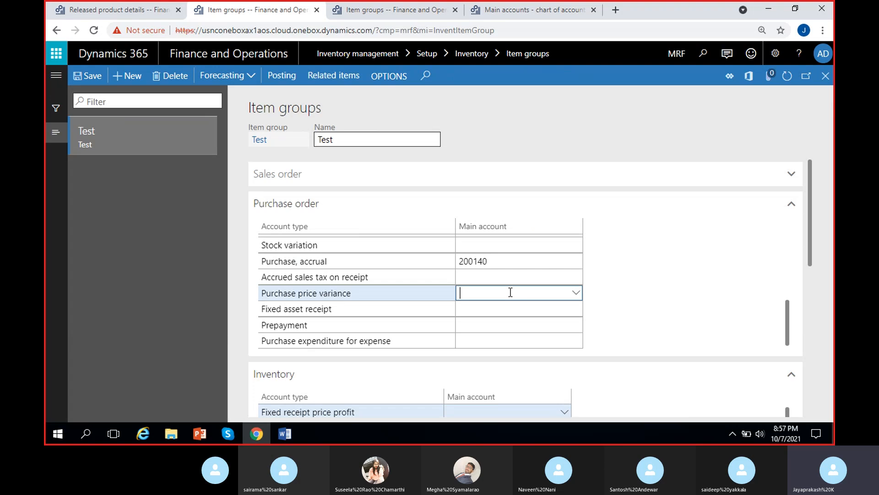
key("ctrl+v")
Copy the Audio group's Prepayment account 132190 into the same purchase order row of the Test item group.
left_click(398, 9)
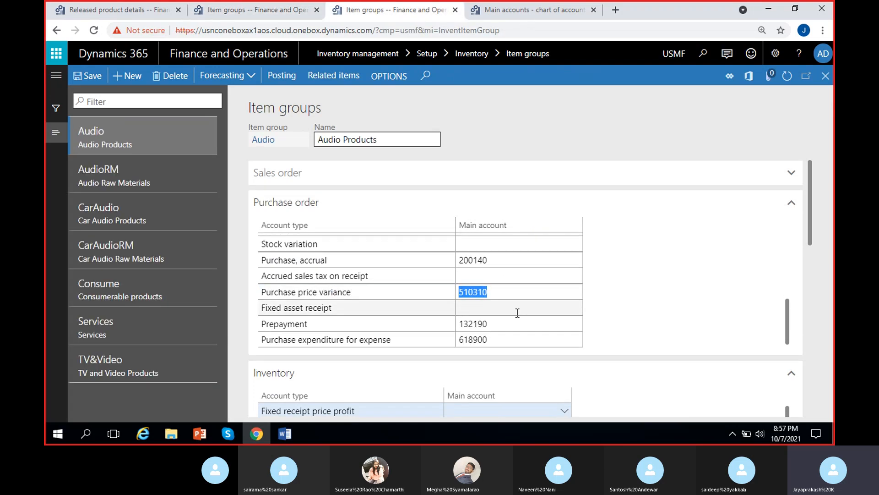
left_click(445, 326)
key("ctrl+c")
left_click(252, 10)
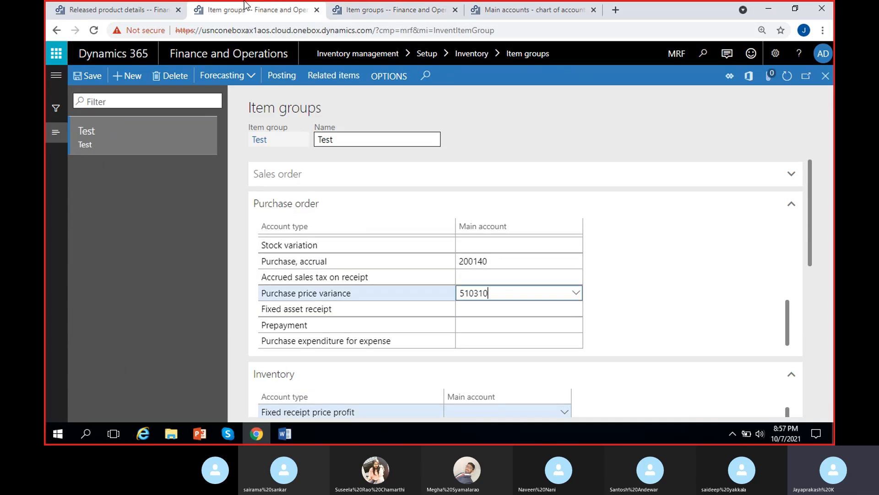
left_click(476, 325)
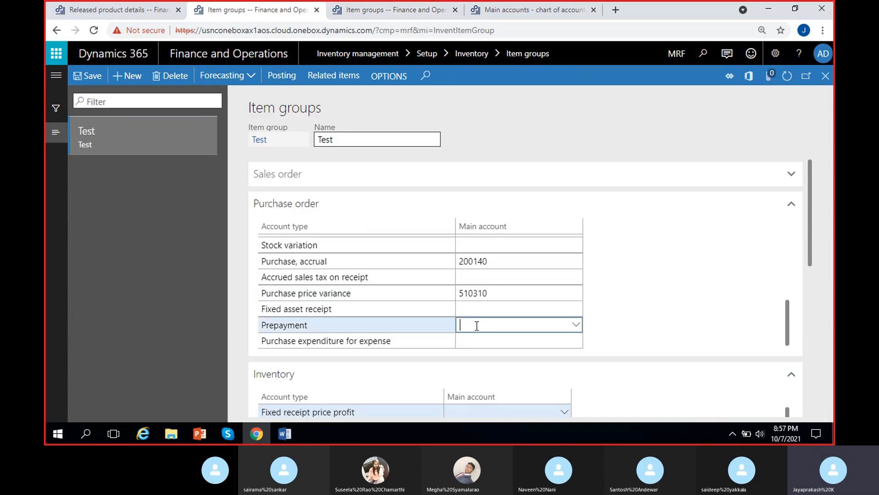
key("ctrl+v")
Copy the Audio group's Purchase expenditure for expense account 618900 into the same row of the Test item group.
left_click(414, 10)
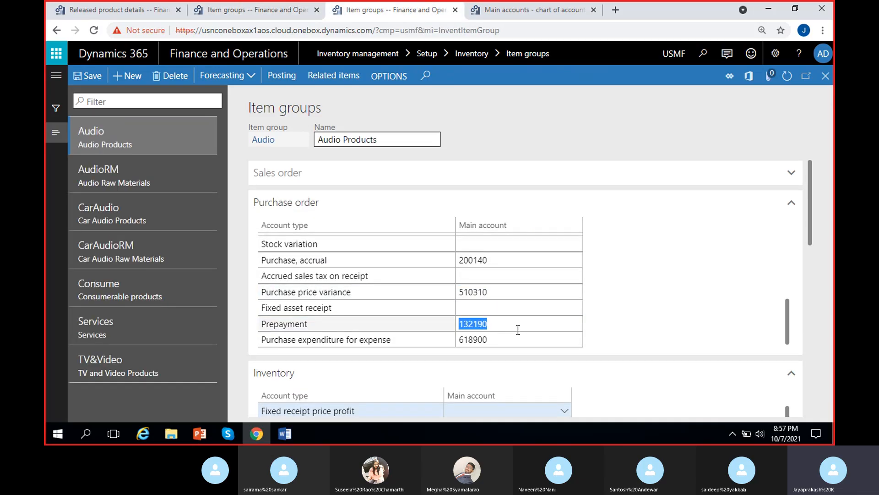
left_click(495, 340)
key("ctrl+c")
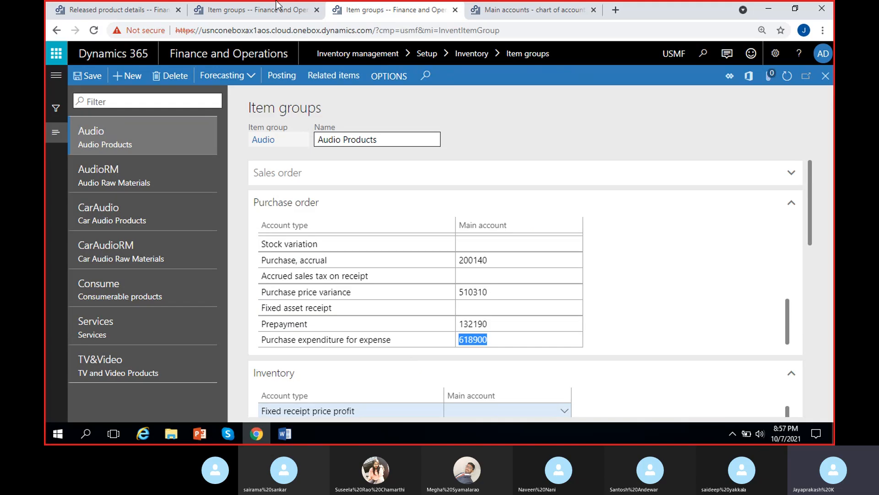
left_click(257, 10)
left_click(473, 342)
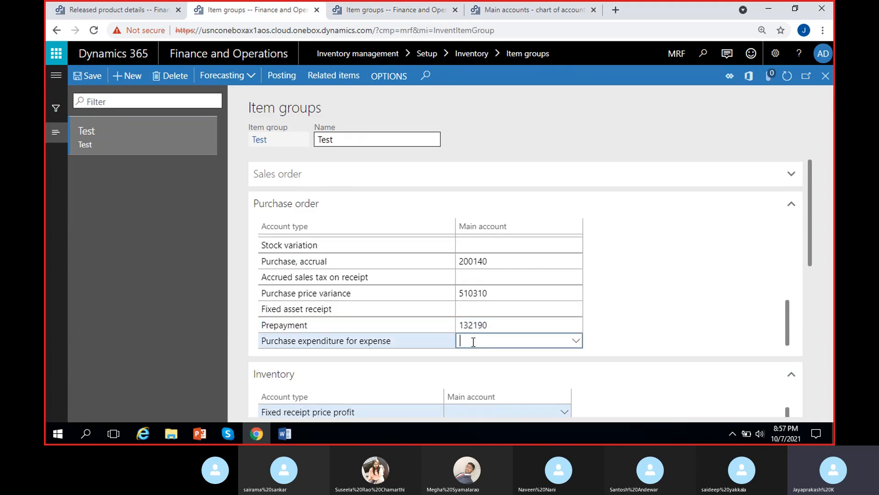
key("ctrl+v")
Review the Test group's purchase order accounts, expand its sales order accounts and save the item group.
scroll(649, 278, "up", 3)
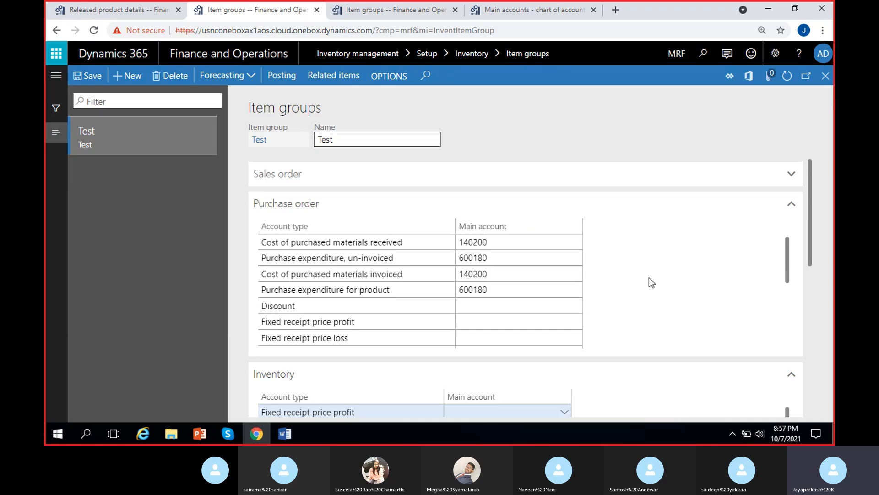
scroll(648, 277, "down", 5)
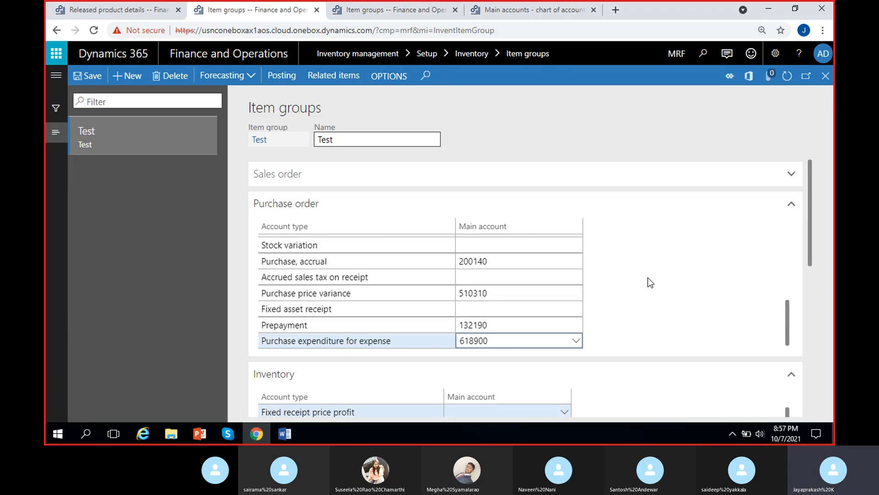
scroll(648, 278, "up", 5)
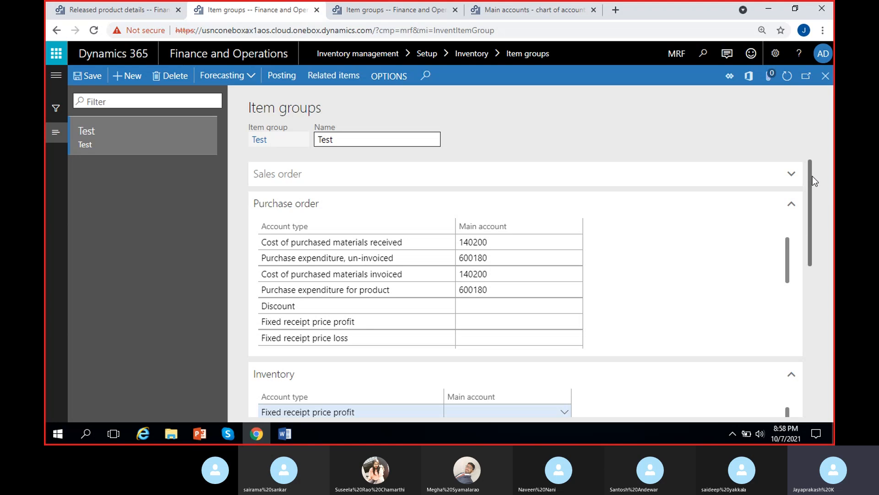
left_click_drag(810, 176, 833, 166)
left_click(477, 181)
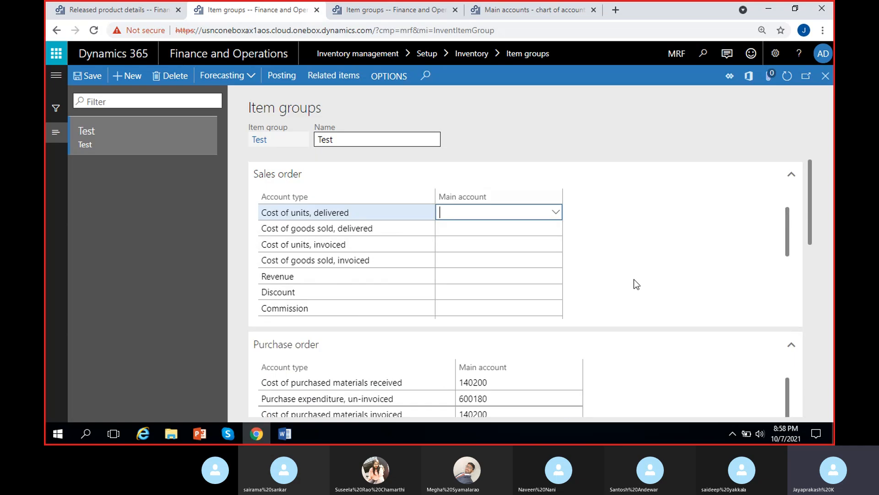
left_click(165, 280)
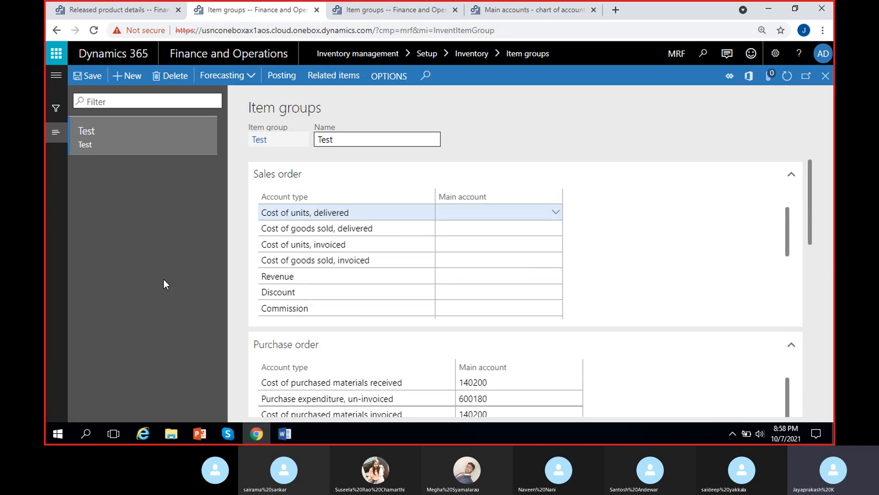
left_click(92, 79)
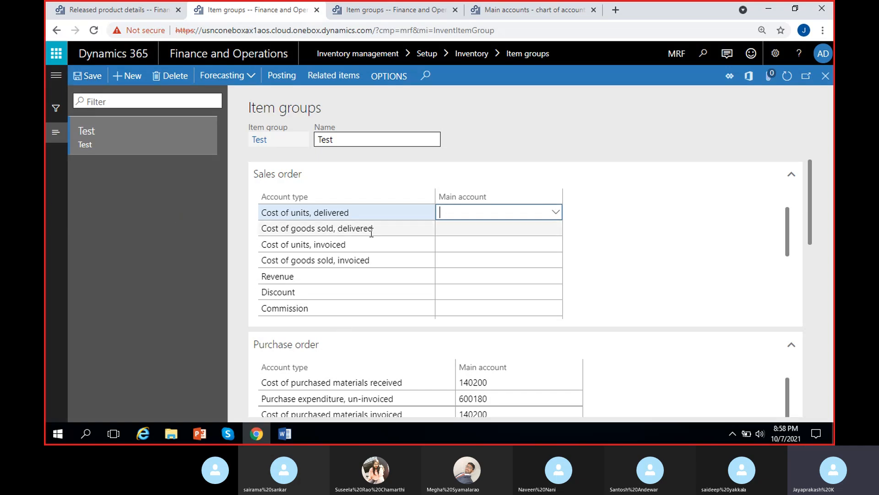
Open the Test group's posting setup and examine the purchase order line for Cost of purchased materials received, including its main account.
left_click(283, 77)
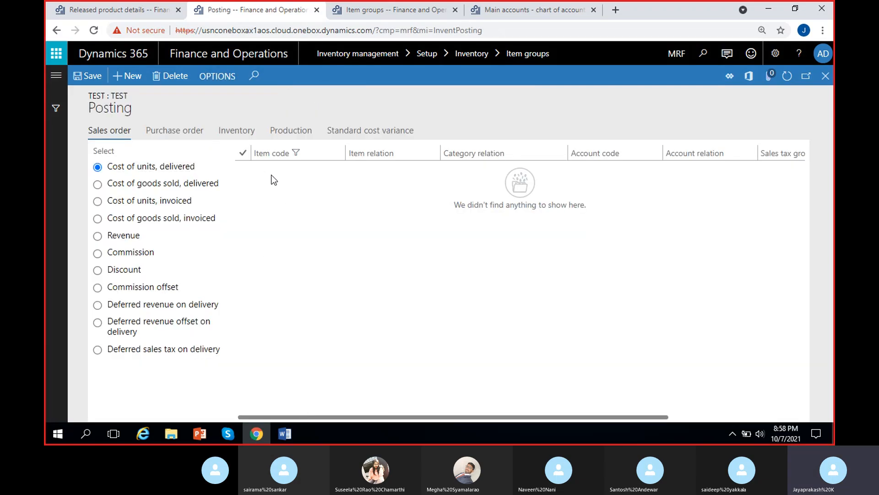
left_click(166, 136)
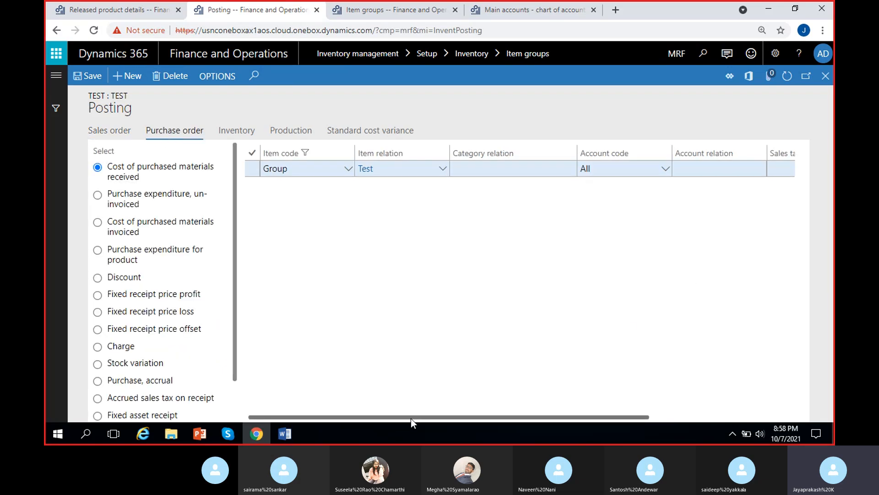
mouse_move(411, 419)
left_mouse_down()
mouse_move(532, 416)
mouse_move(411, 418)
left_mouse_up()
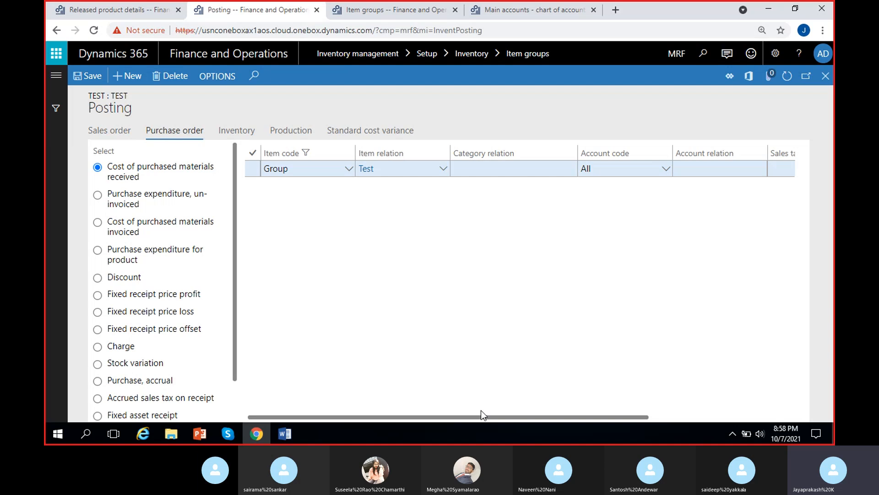
left_click_drag(481, 415, 647, 411)
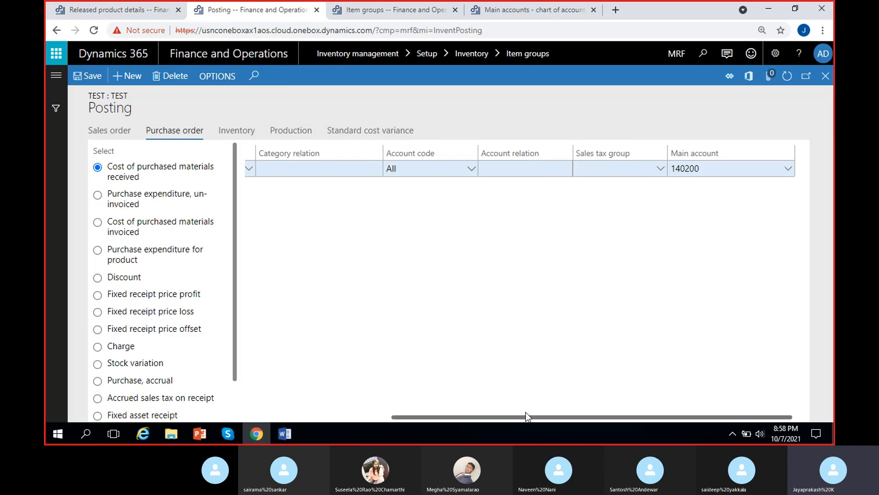
left_click_drag(524, 417, 361, 416)
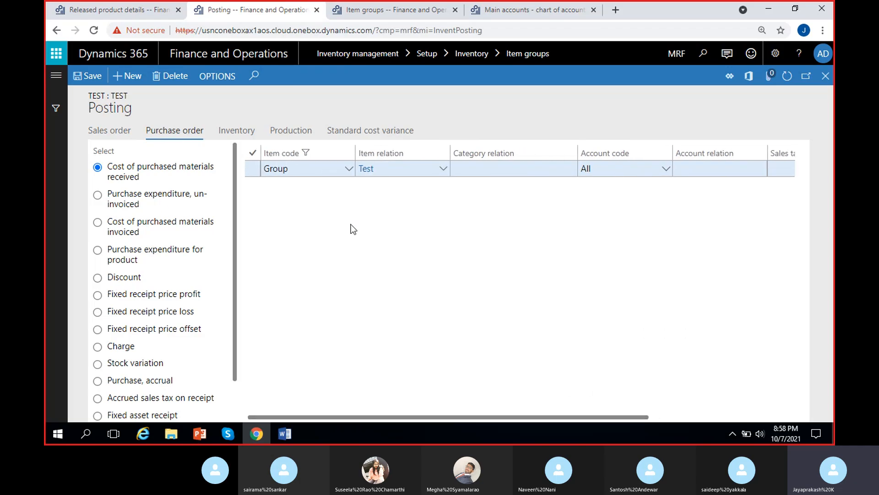
Try item code Table on the posting line, look through the selectable items, and restore item code Group with item relation Test.
left_click(350, 169)
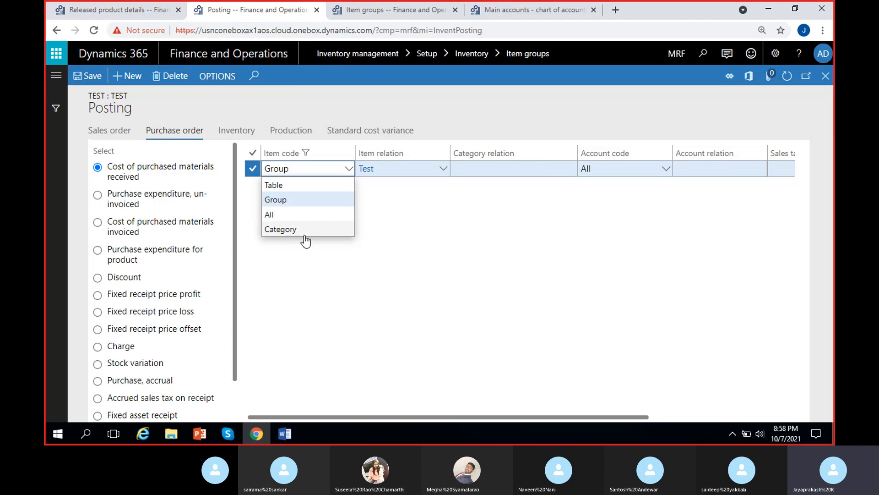
left_click(280, 186)
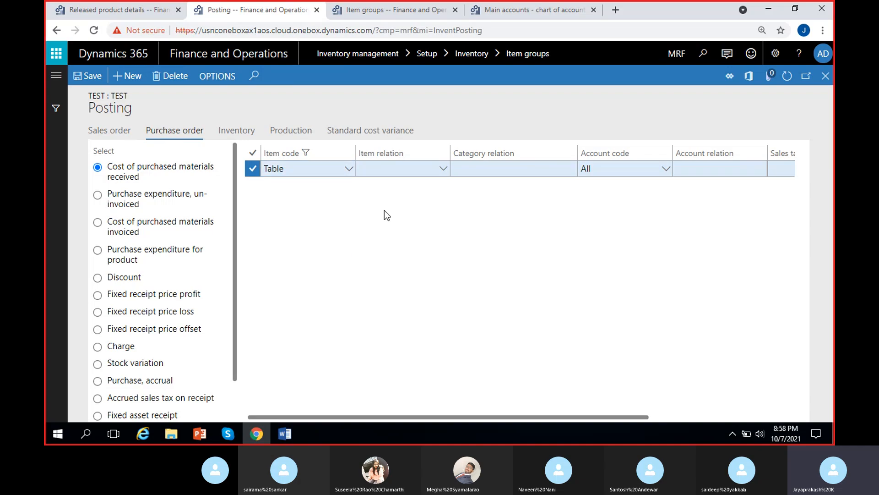
left_click(442, 173)
left_click(442, 170)
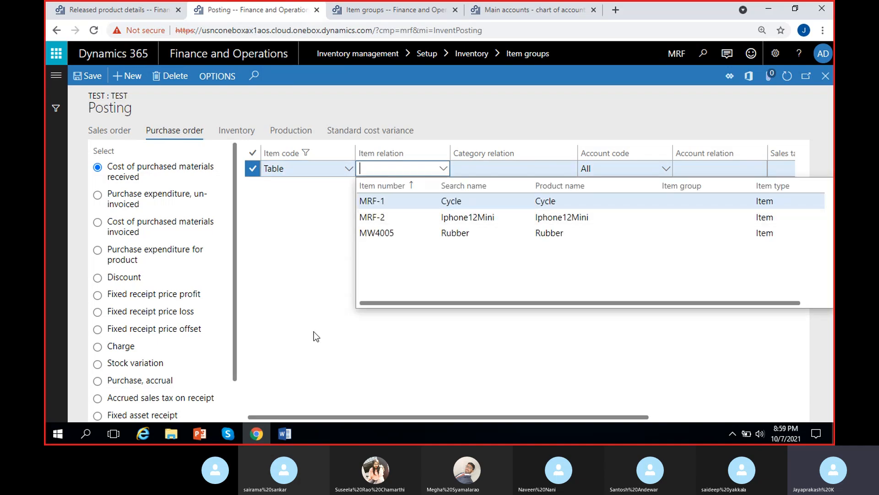
left_click(316, 272)
left_click(349, 169)
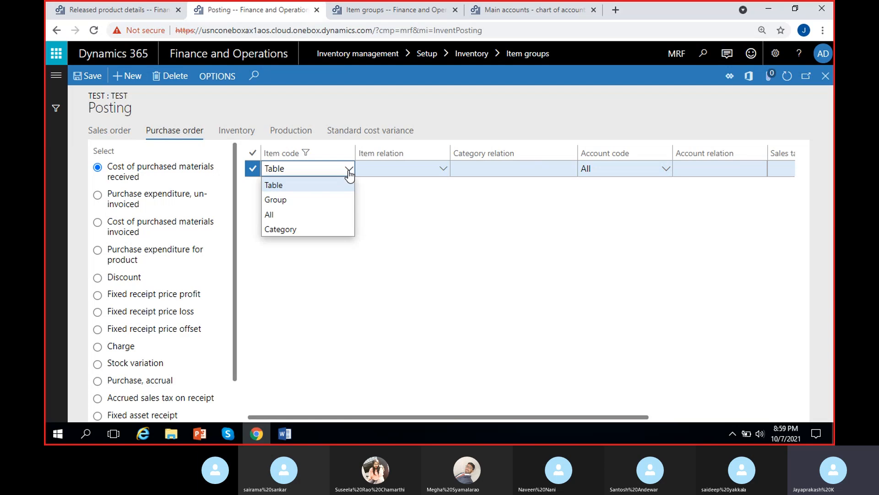
left_click(308, 199)
left_click(441, 172)
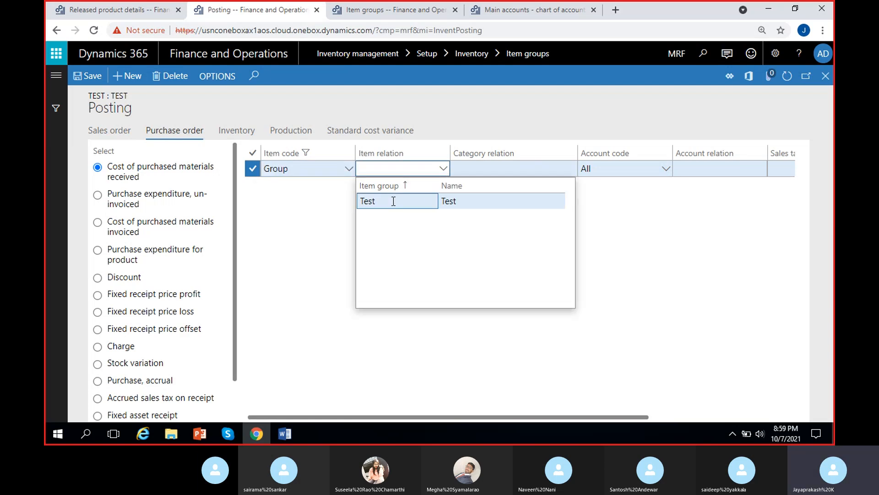
left_click(394, 201)
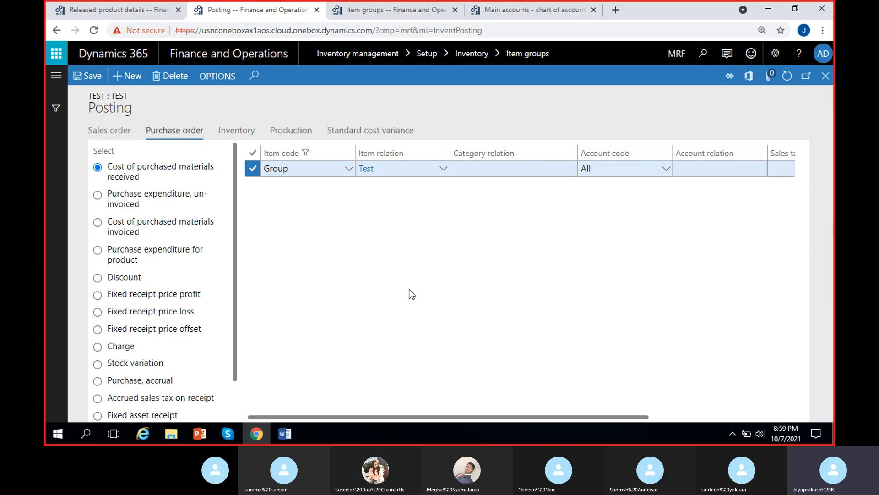
Try item code All on the Cost of purchased materials received posting line and check its remaining fields.
left_click(348, 168)
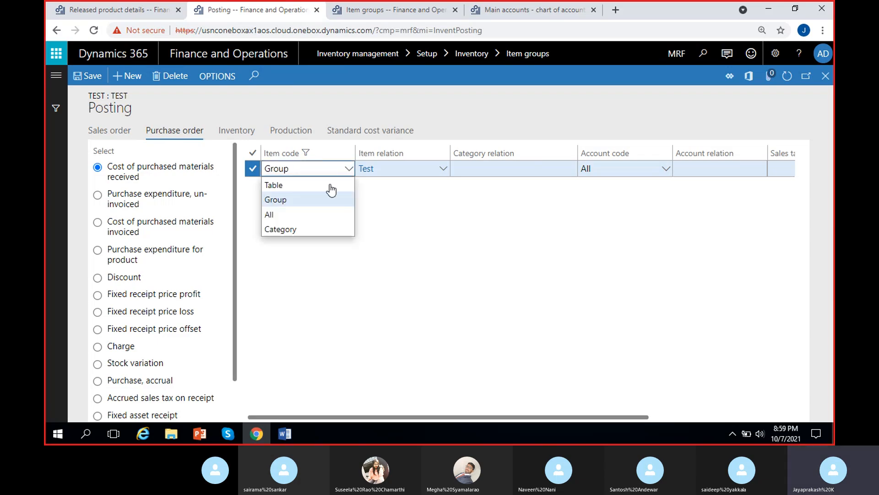
left_click(290, 214)
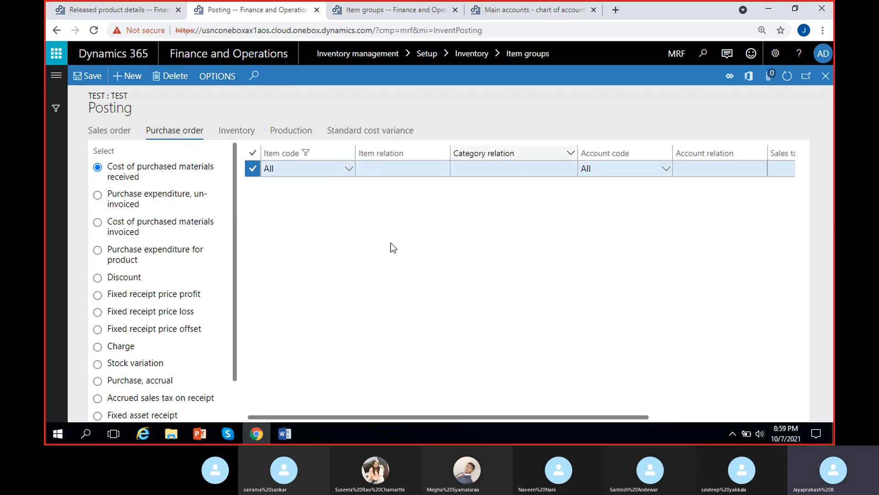
scroll(696, 197, "right", 4)
scroll(696, 198, "left", 4)
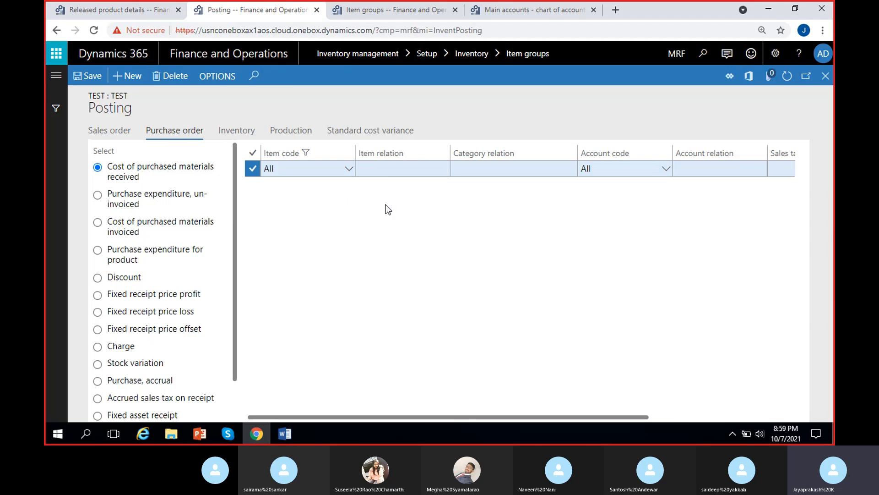
Set the posting line's item code to Group and item relation to Test, save it and return to the item groups.
left_click(347, 170)
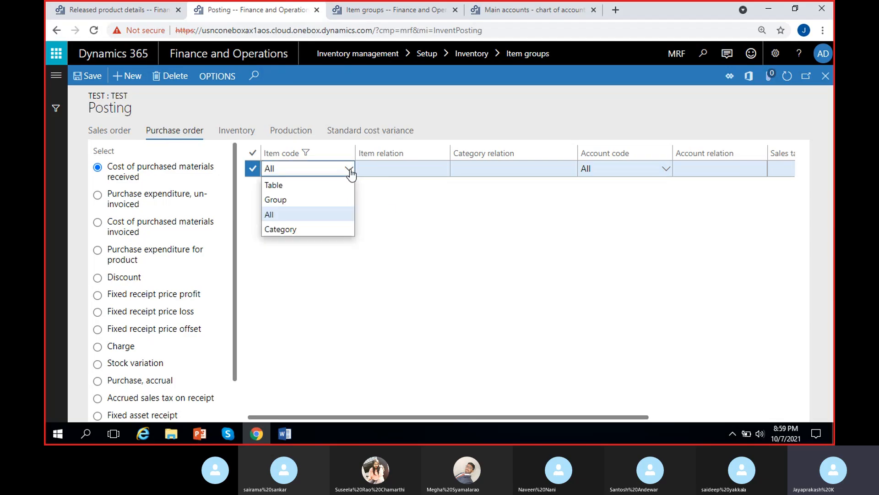
left_click(301, 198)
left_click(432, 170)
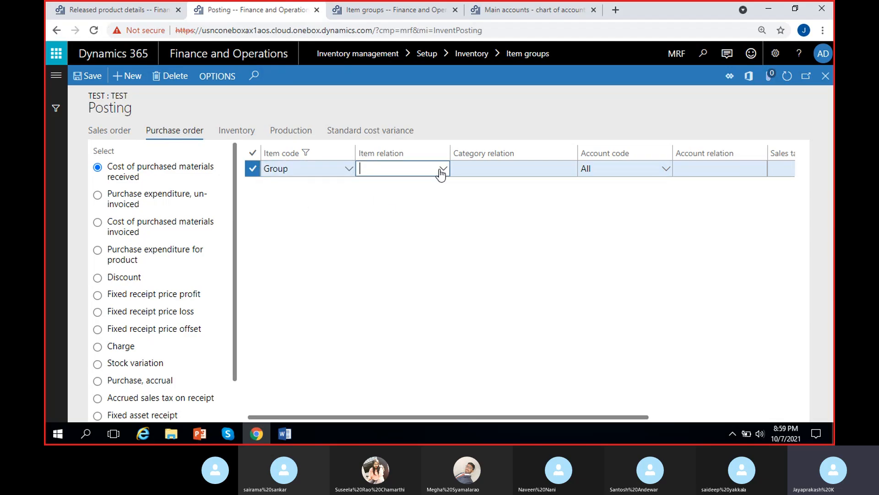
type("Test")
left_click(404, 232)
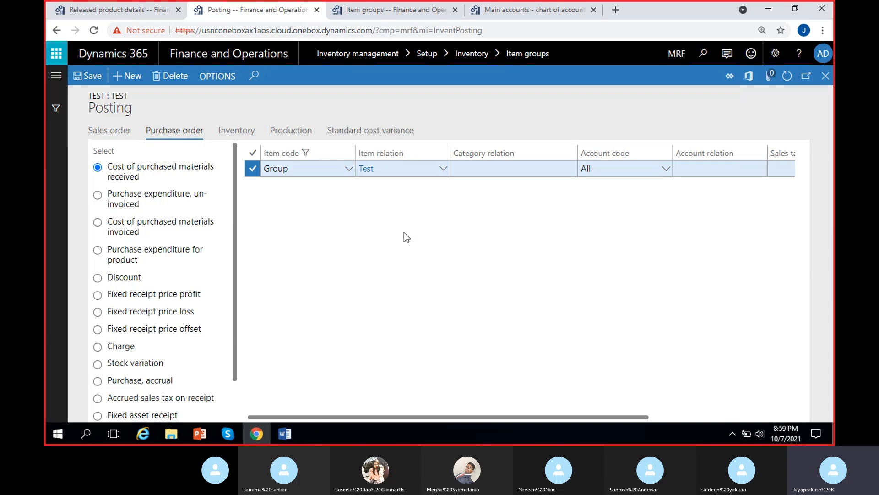
left_click(91, 79)
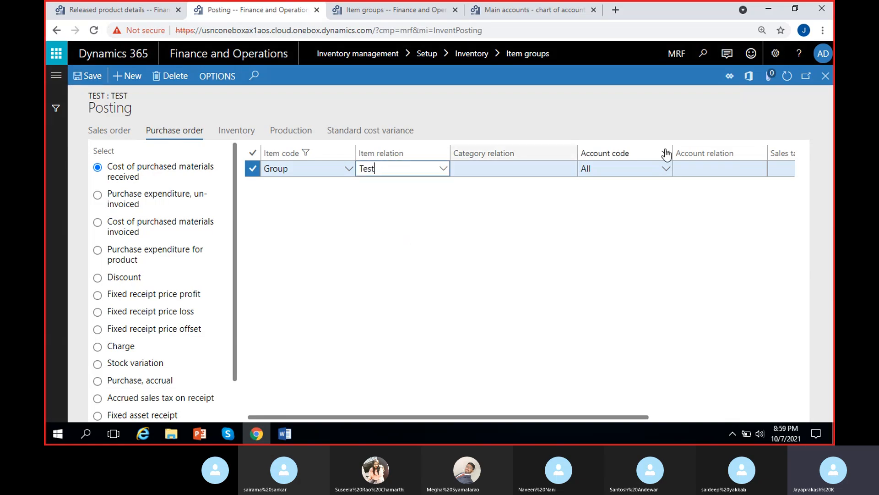
left_click(569, 269)
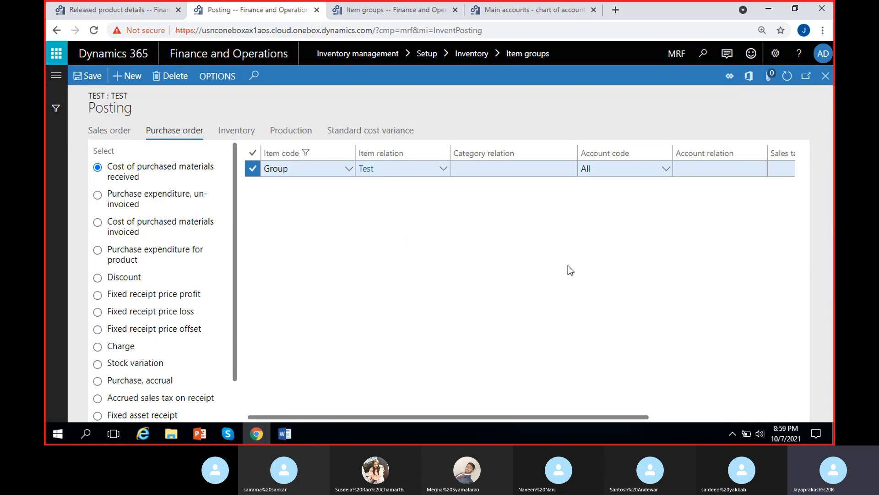
key("Escape")
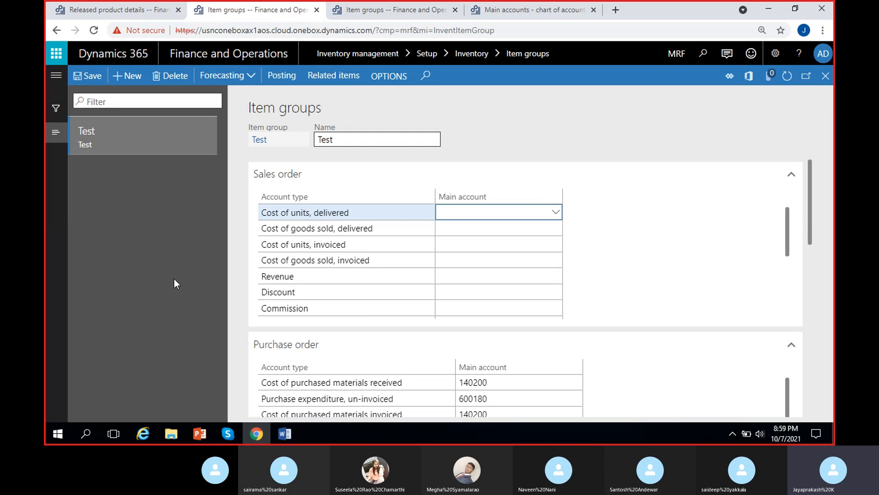
Duplicate the MRF item groups page in a new browser tab and switch to the USMF page.
left_click(175, 273)
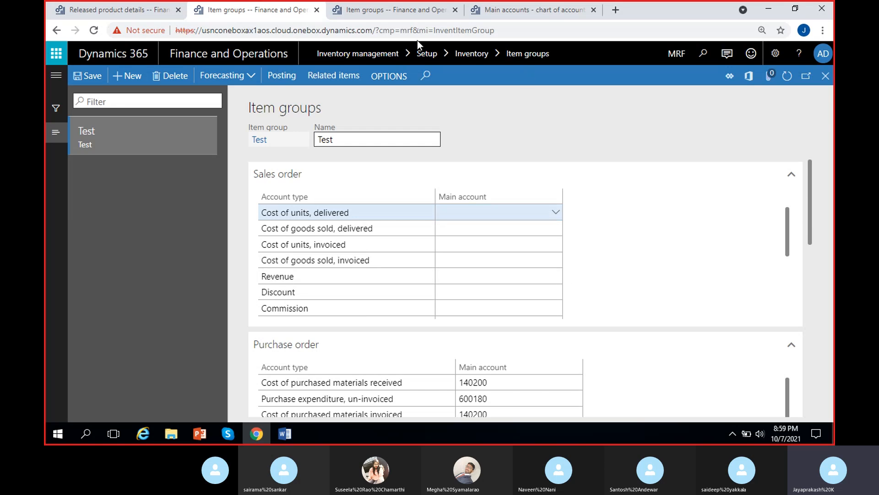
right_click(227, 9)
left_click(255, 93)
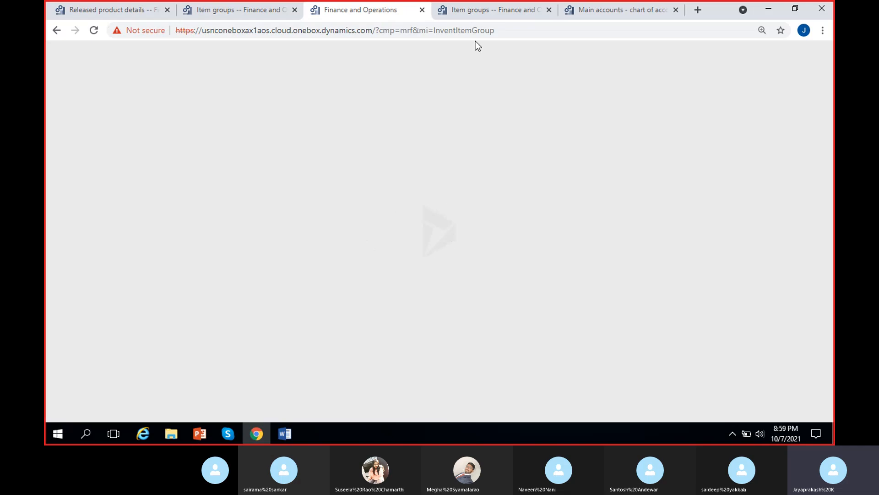
left_click(544, 6)
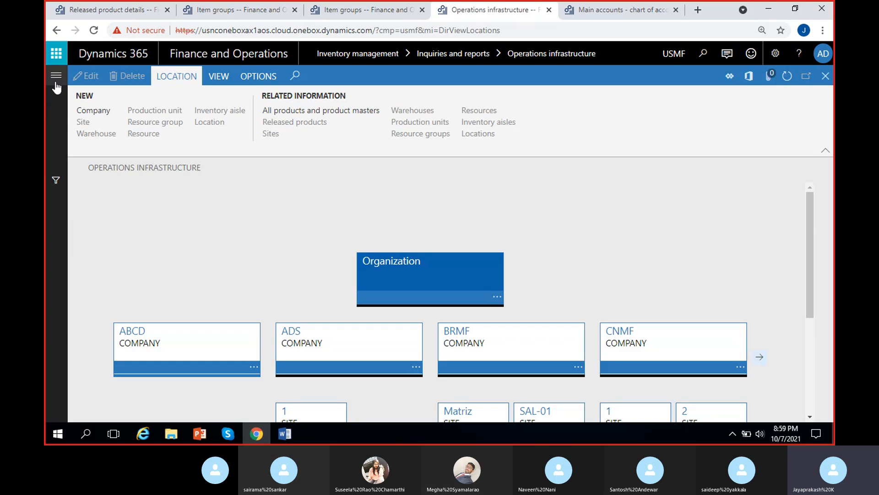
Open the USMF item model groups and display the settings of the FIFO group.
left_click(56, 83)
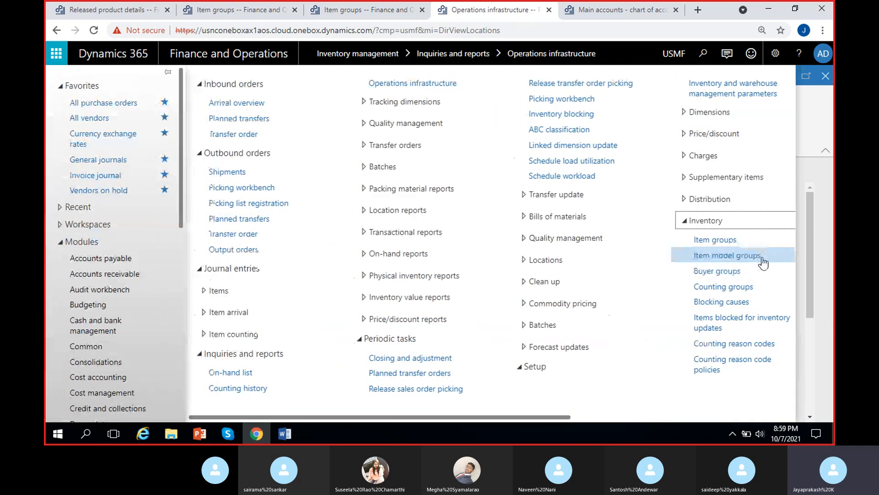
left_click(761, 259)
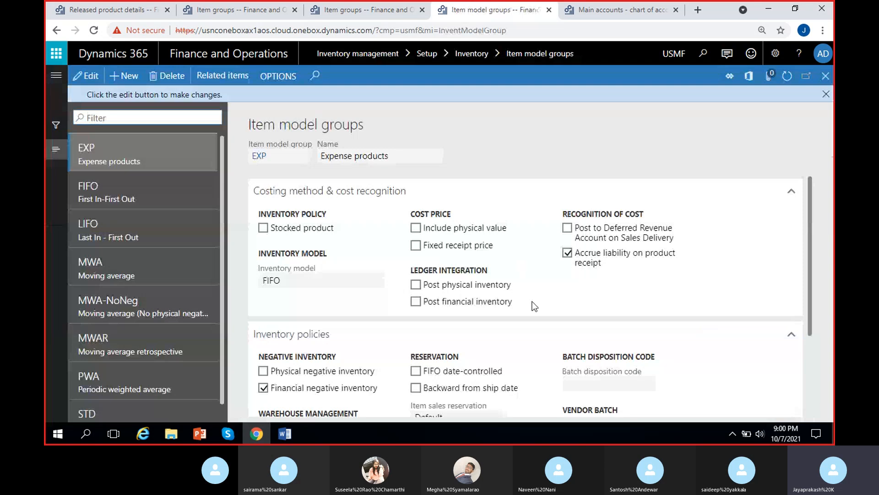
left_click(106, 193)
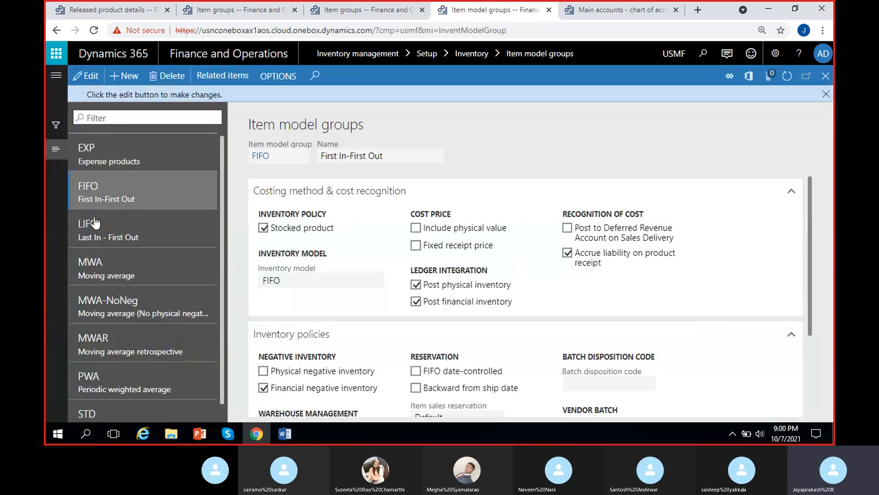
left_click(827, 95)
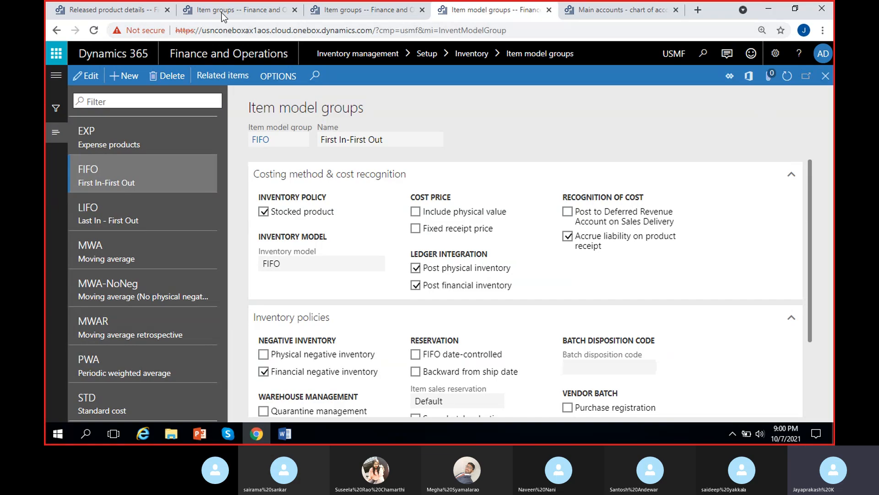
Open the Item model groups page from the Inventory management setup in the MRF company.
left_click(348, 8)
left_click(56, 77)
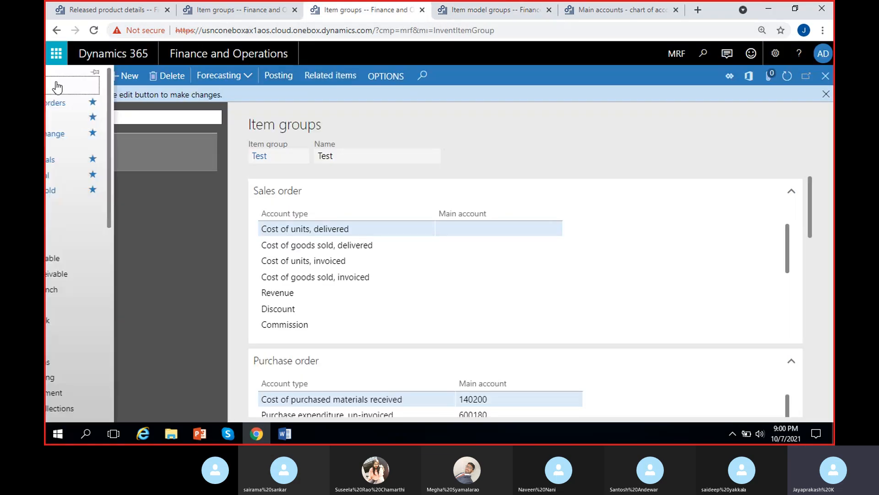
scroll(101, 266, "down", 5)
left_click(105, 287)
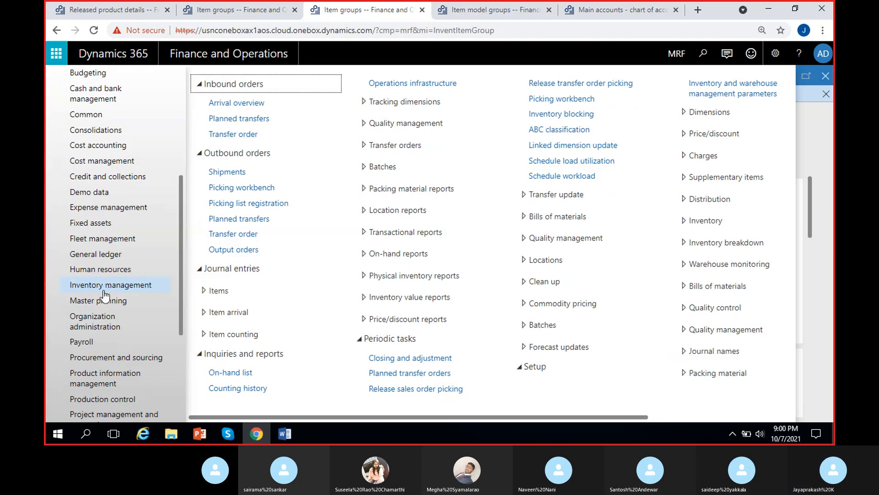
left_click_drag(512, 415, 692, 418)
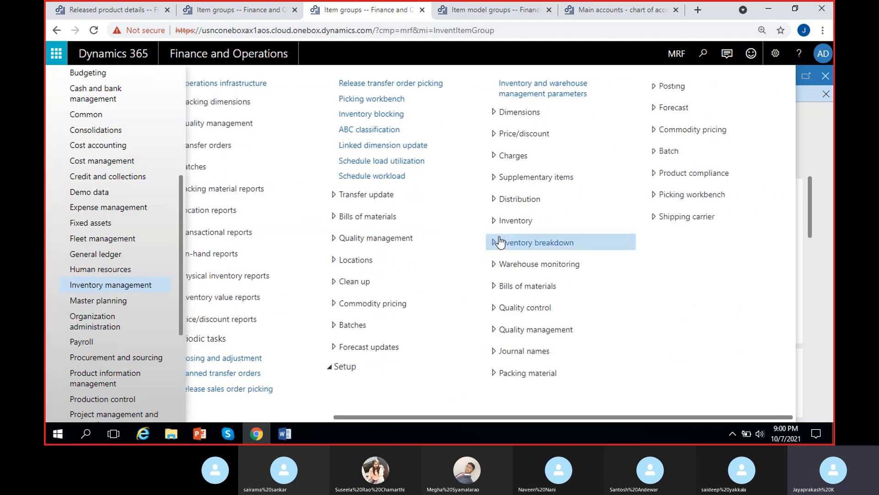
left_click(514, 221)
left_click(526, 255)
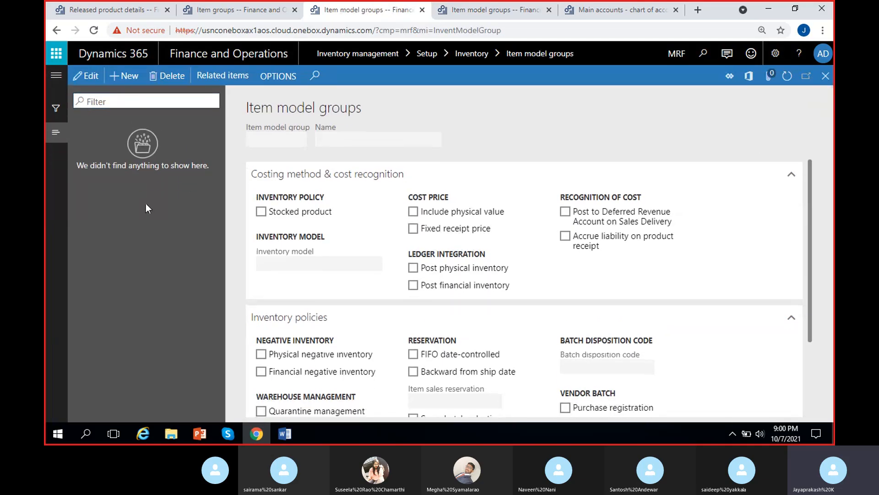
Create an item model group FIFO with the name FIFO and select FIFO as its inventory model.
left_click(125, 77)
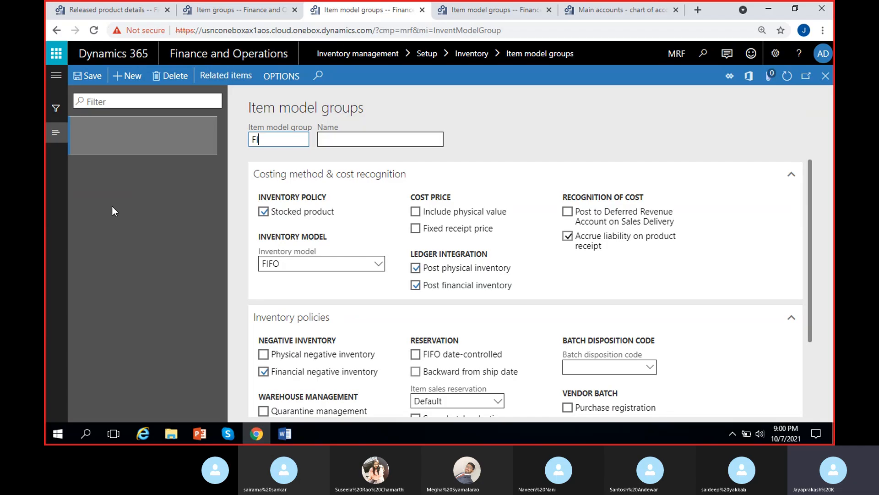
type("FIFO")
left_click(337, 141)
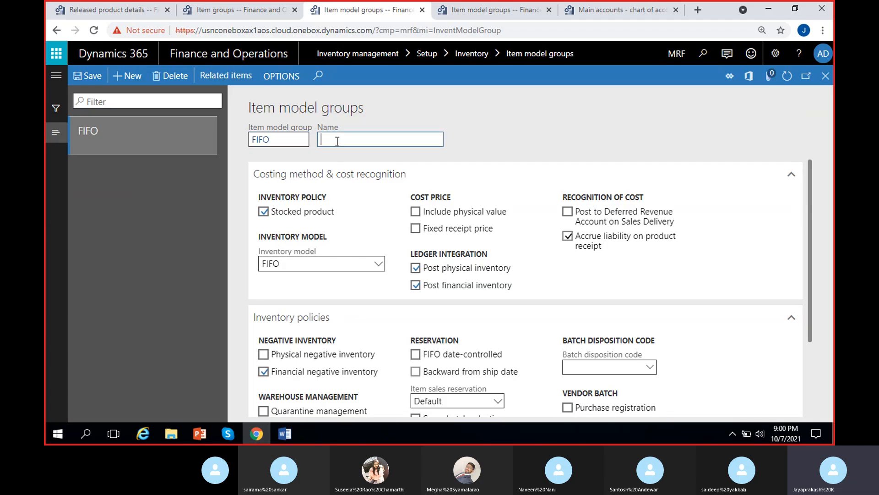
type("FIFO")
left_click(524, 144)
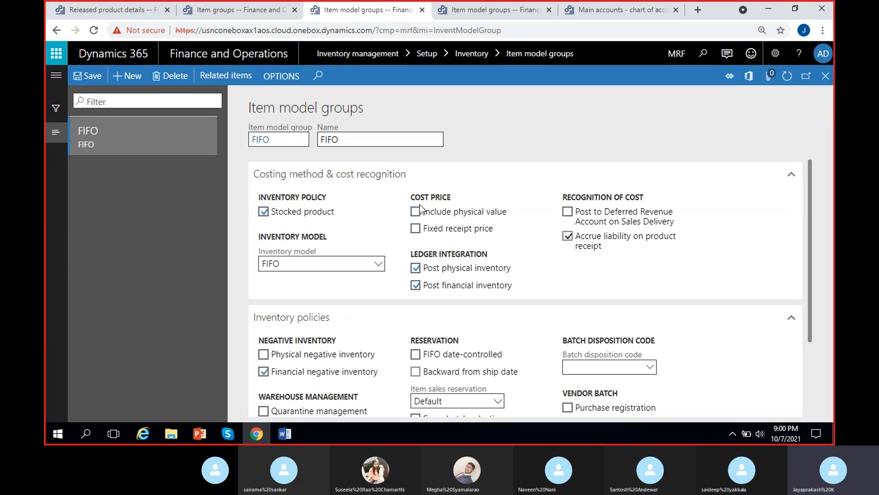
left_click(373, 261)
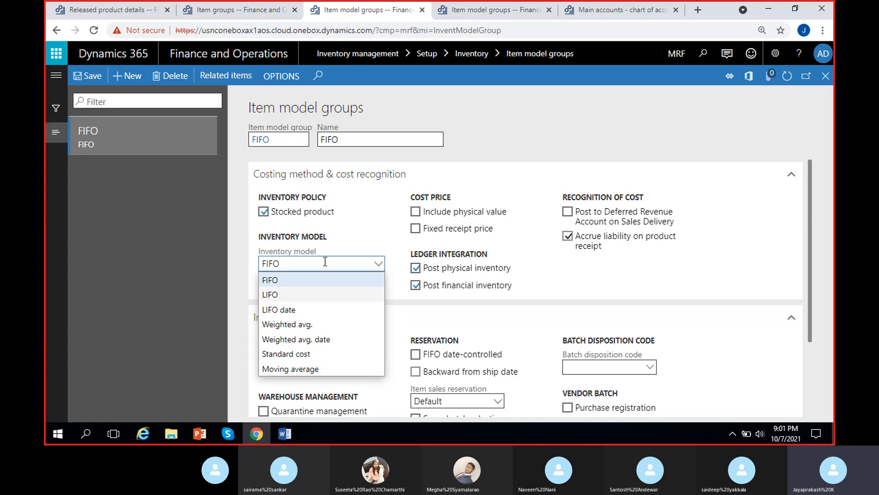
left_click(282, 281)
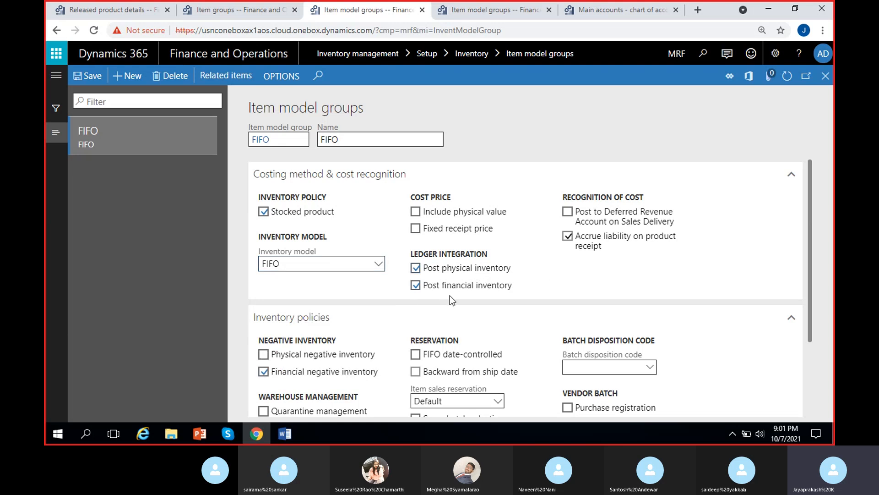
Compare the costing and inventory policy settings of MRF's FIFO group with USMF's FIFO group and read the Post physical inventory help.
left_click(506, 11)
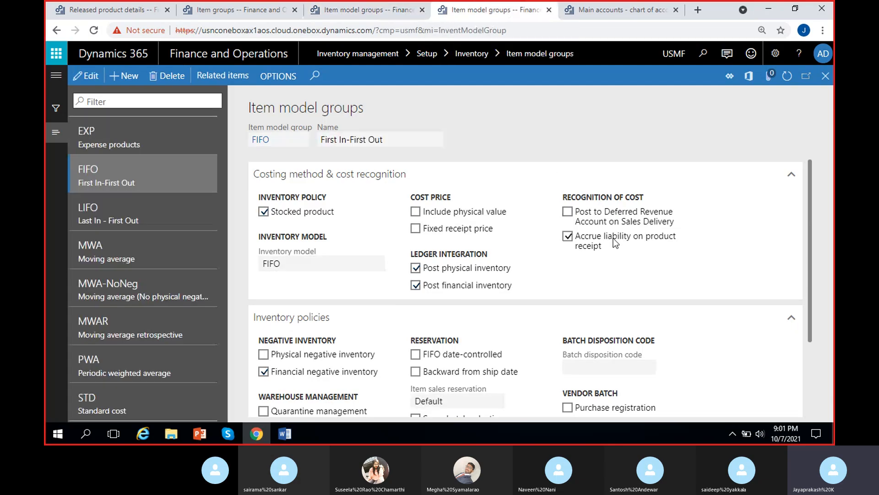
left_click(380, 14)
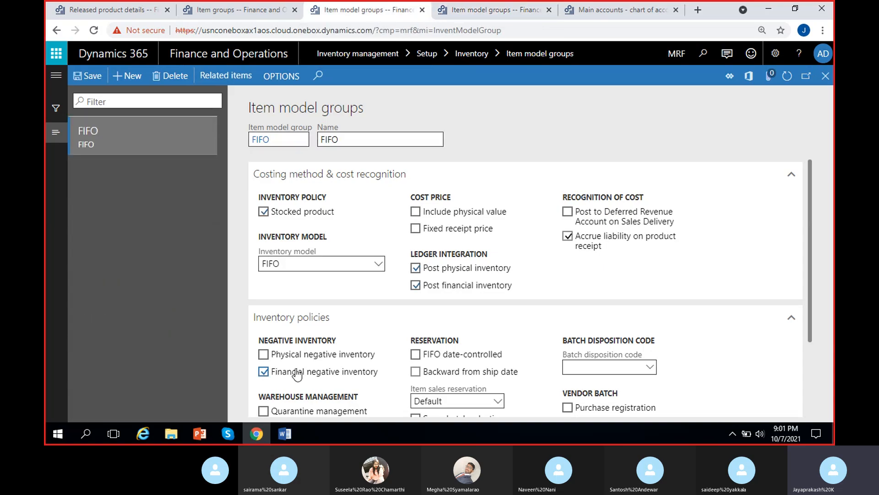
scroll(334, 386, "down", 2)
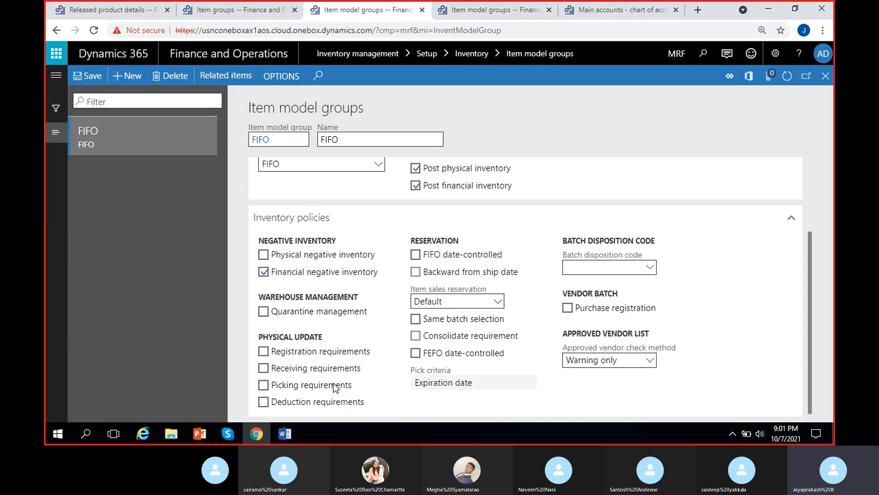
left_click(532, 7)
scroll(364, 339, "down", 2)
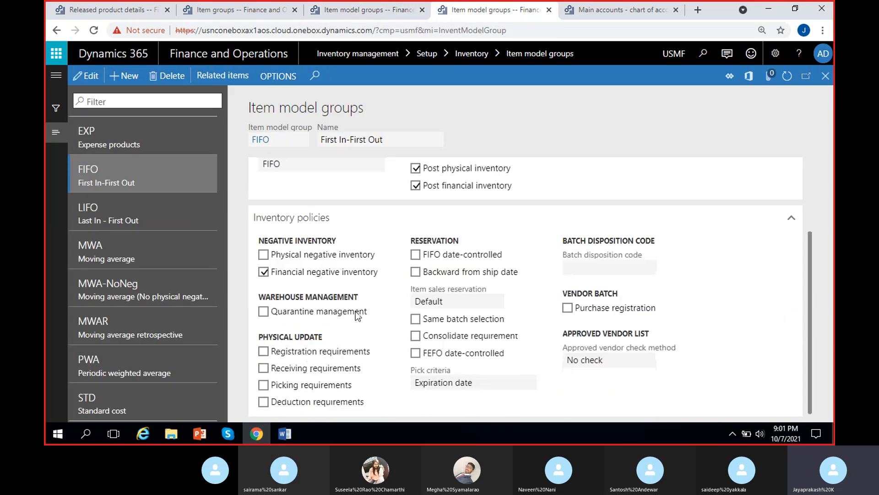
left_click(344, 11)
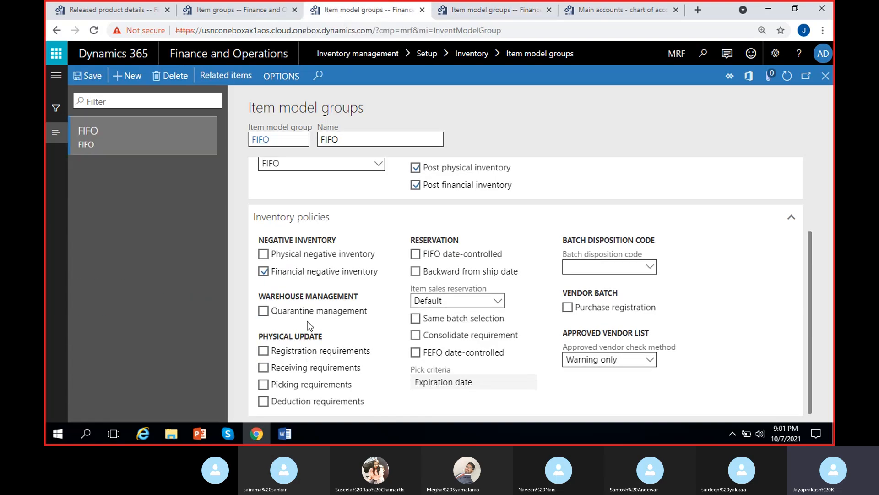
left_click(502, 6)
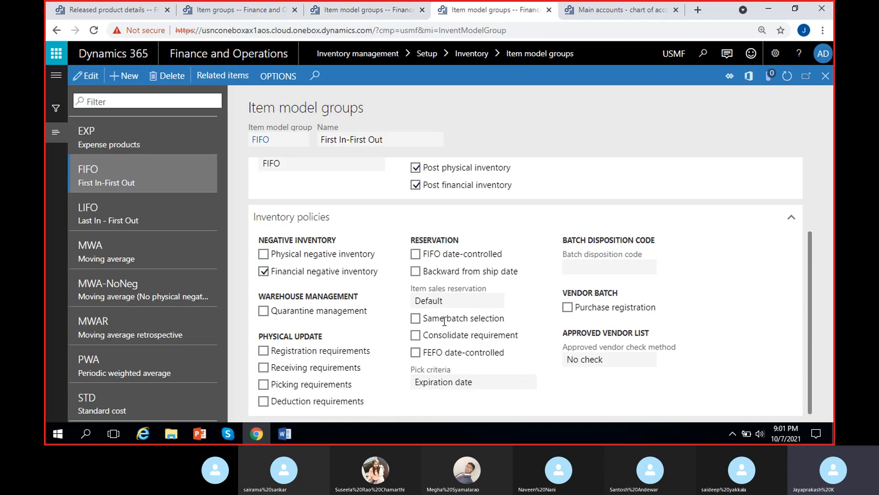
scroll(452, 279, "up", 2)
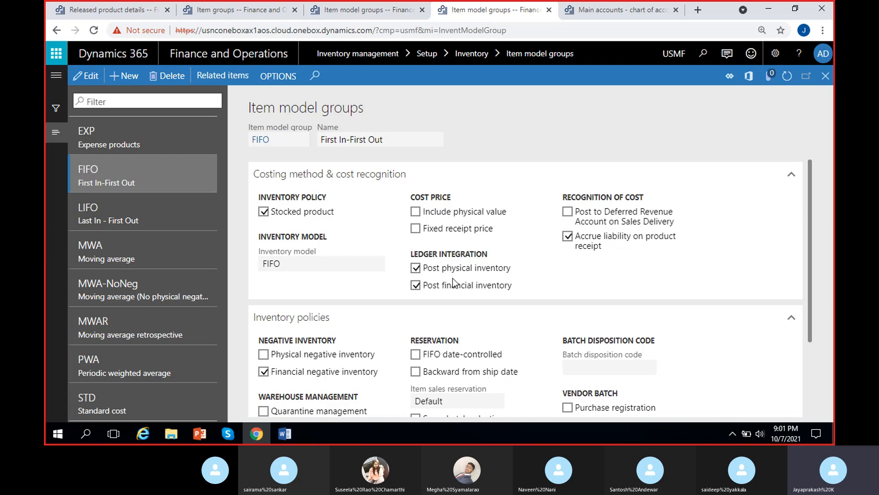
left_click(357, 7)
scroll(384, 257, "up", 2)
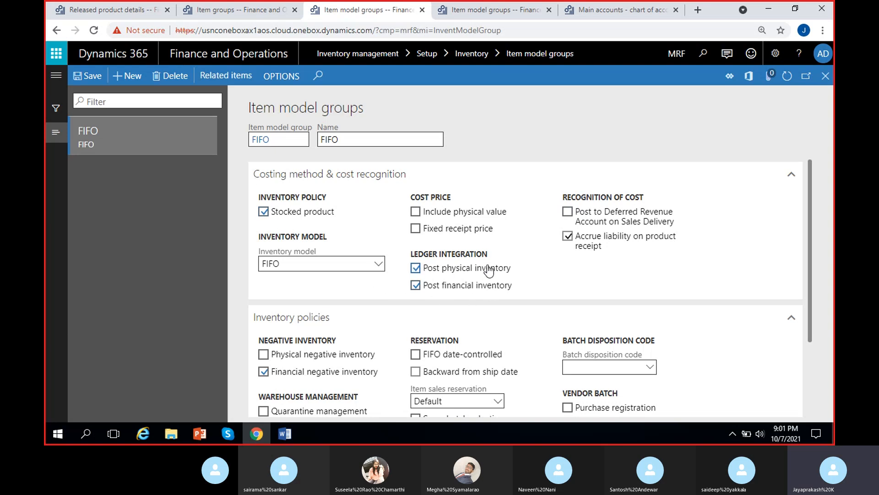
mouse_move(489, 271)
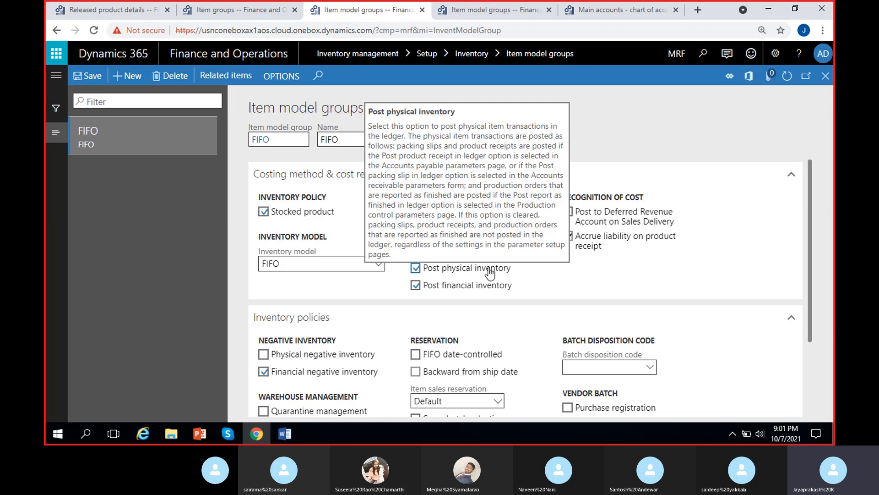
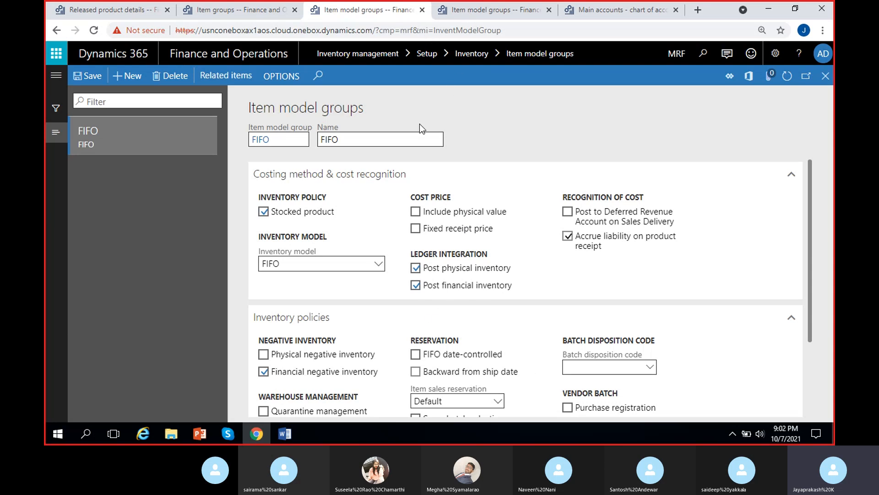
Look through the sales order account types of MRF's Test item group.
left_click(469, 11)
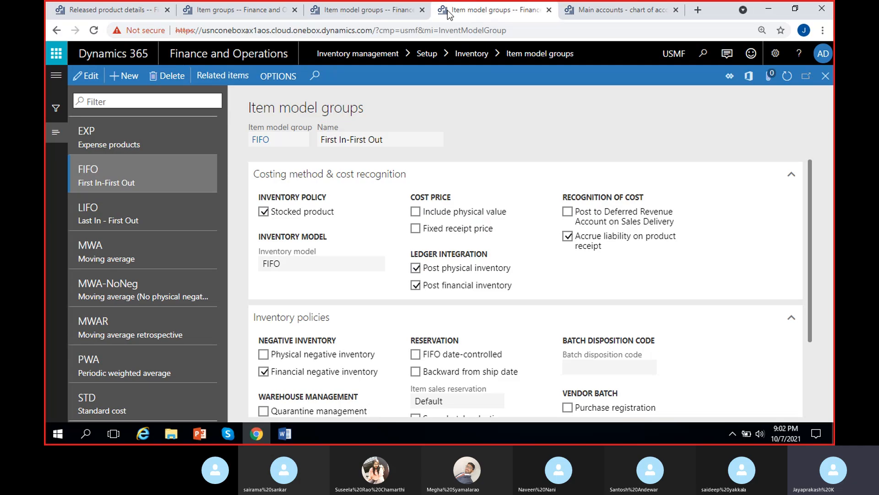
left_click(210, 11)
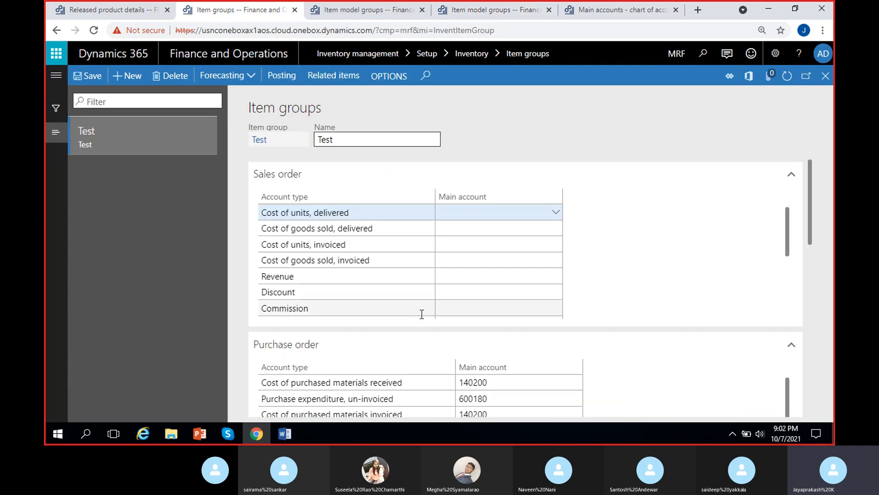
scroll(420, 312, "down", 5)
scroll(724, 402, "down", 3)
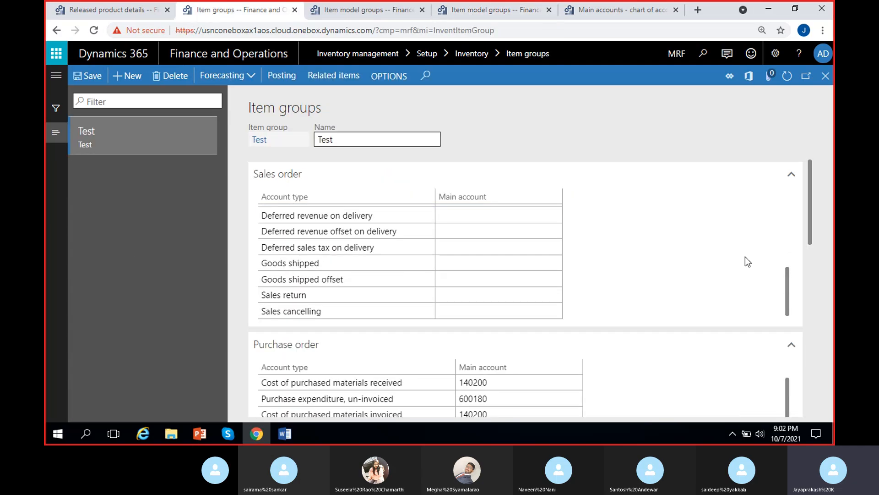
left_click_drag(811, 193, 806, 175)
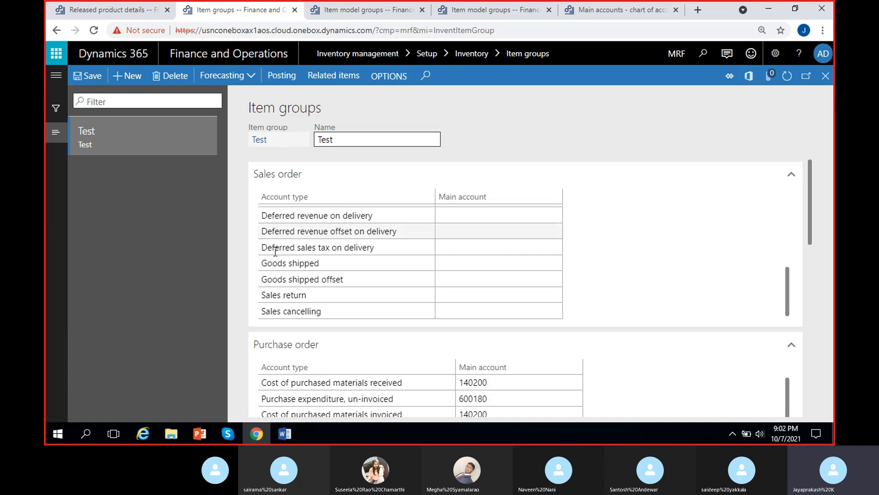
Save the FIFO item model group in MRF and recheck the Test item group.
left_click(348, 10)
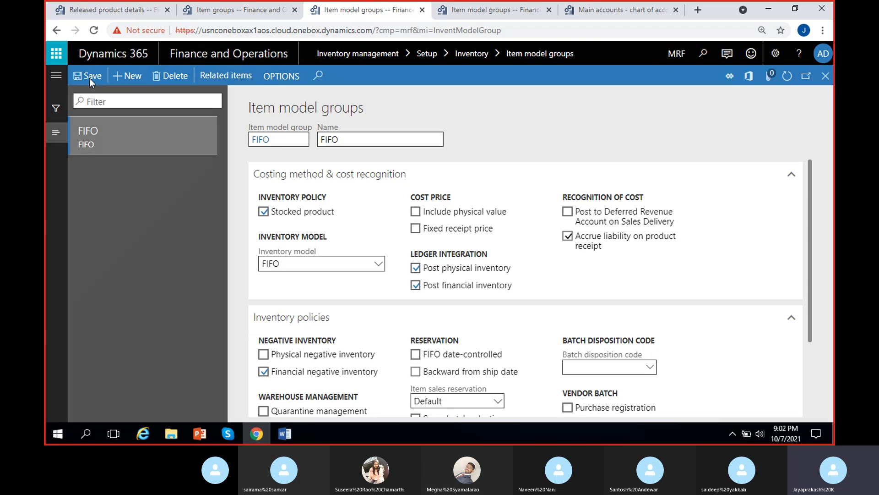
left_click(213, 10)
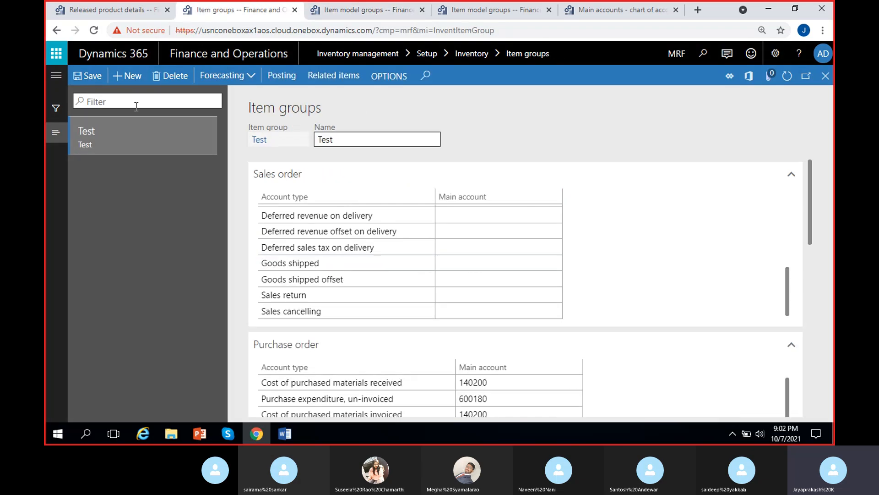
left_click(356, 11)
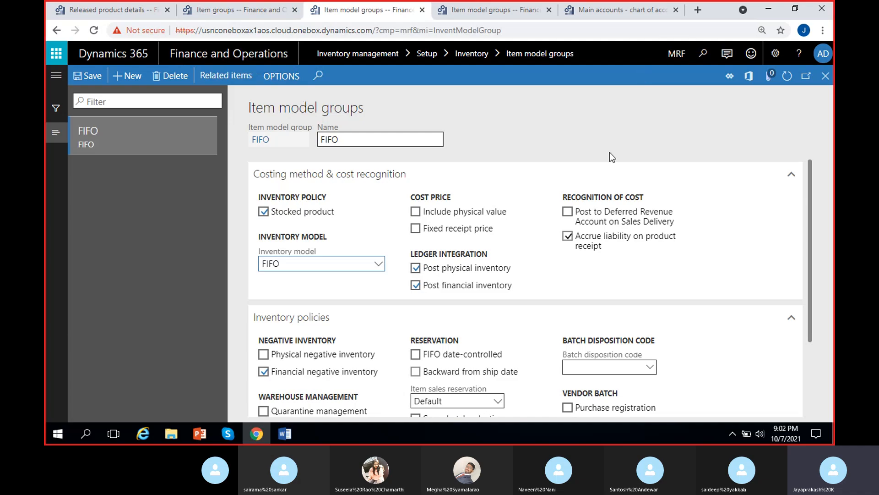
Set the item model group of released product MRF-1 Cycle to FIFO and collapse its General section.
left_click(102, 10)
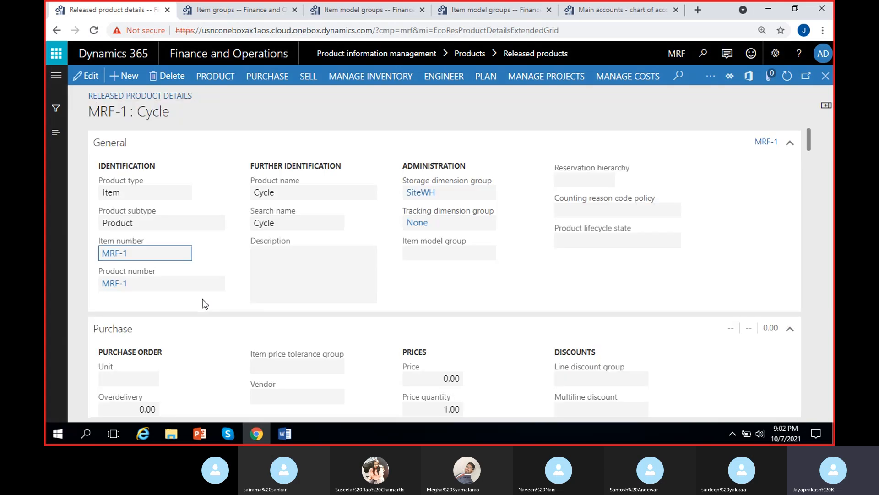
left_click(89, 85)
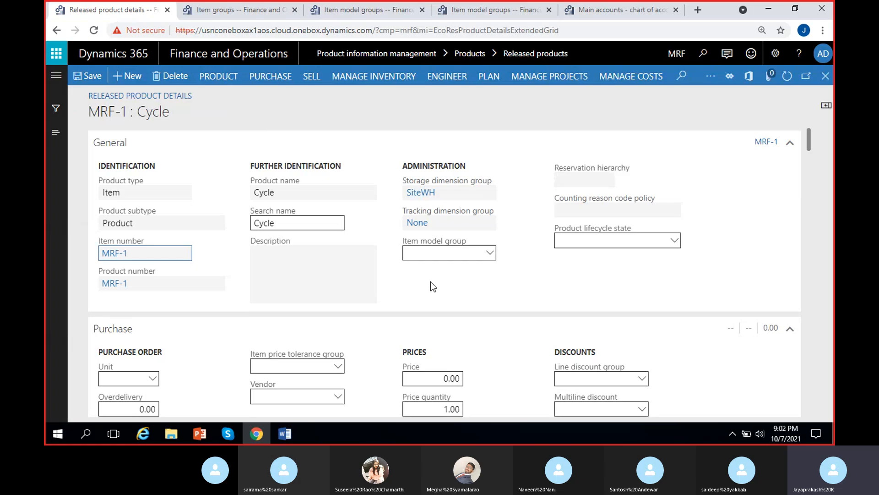
left_click(490, 253)
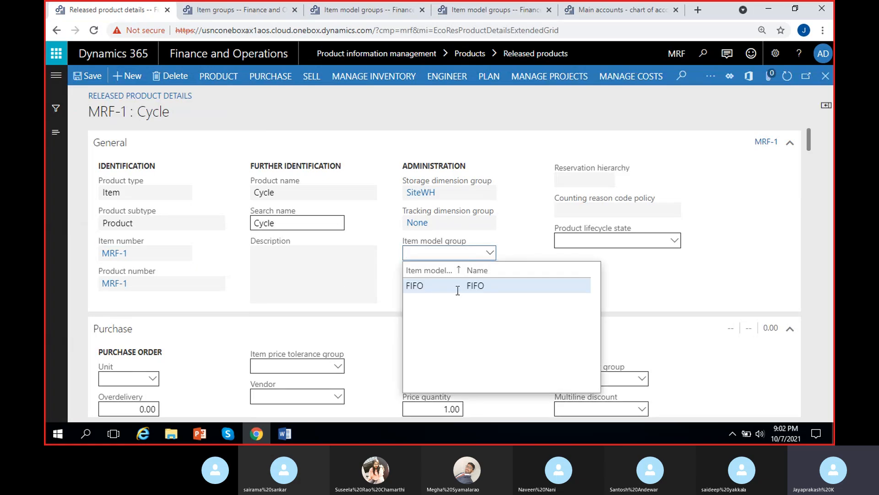
left_click(458, 288)
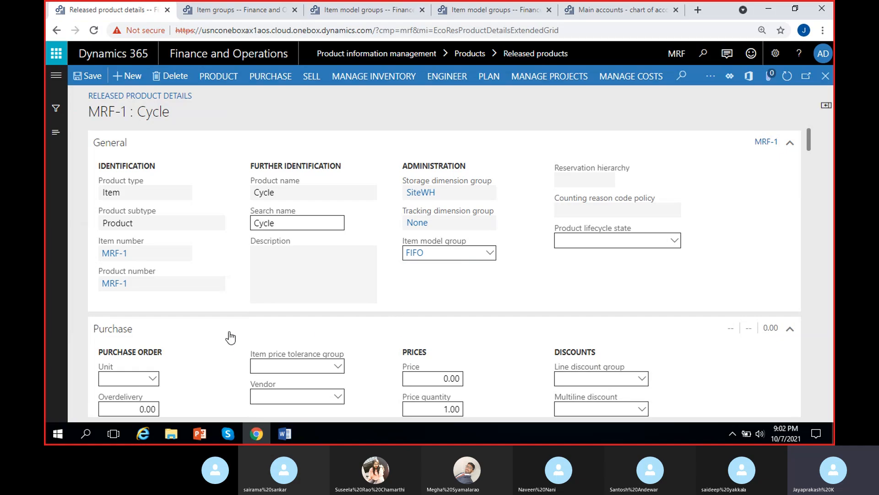
left_click(166, 151)
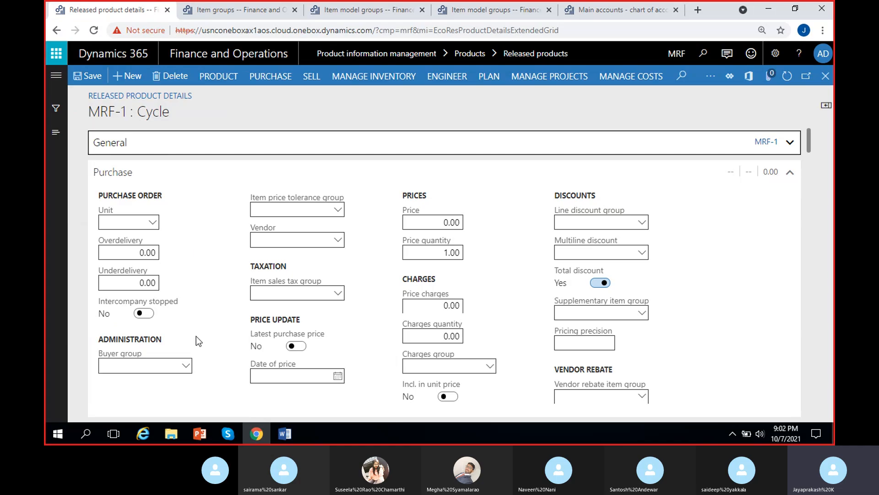
Set the purchase order unit of released product MRF-1 Cycle to ea and clear all Action center notifications.
left_click(136, 221)
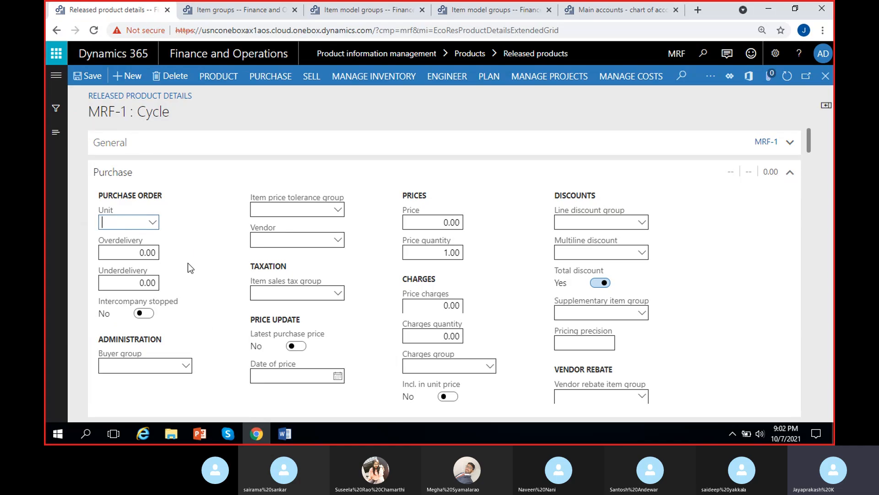
type("ea")
left_click(154, 222)
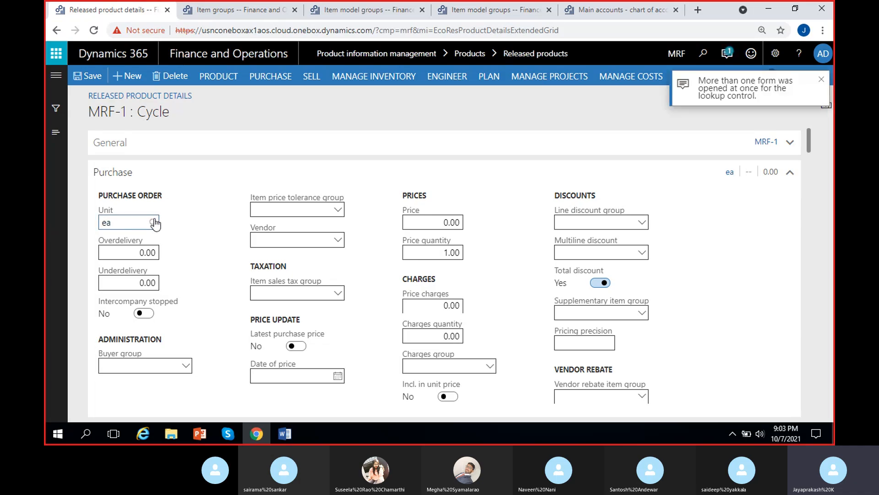
left_click(727, 53)
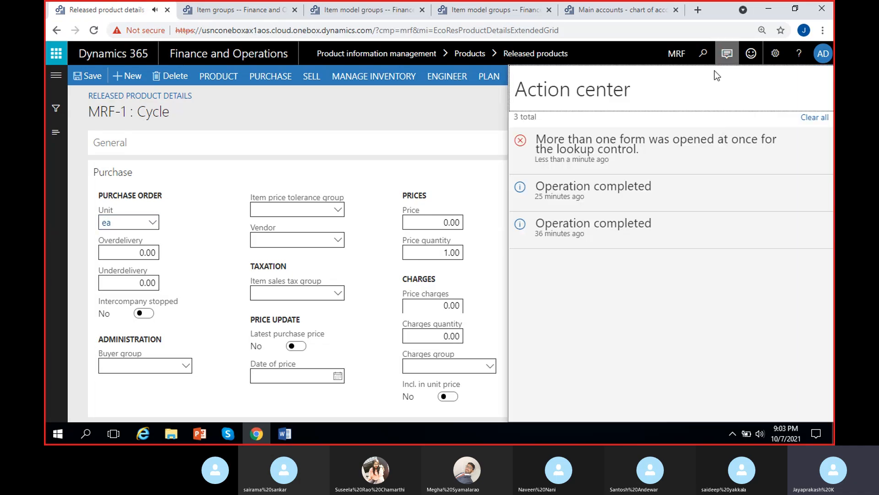
left_click(815, 117)
left_click(187, 224)
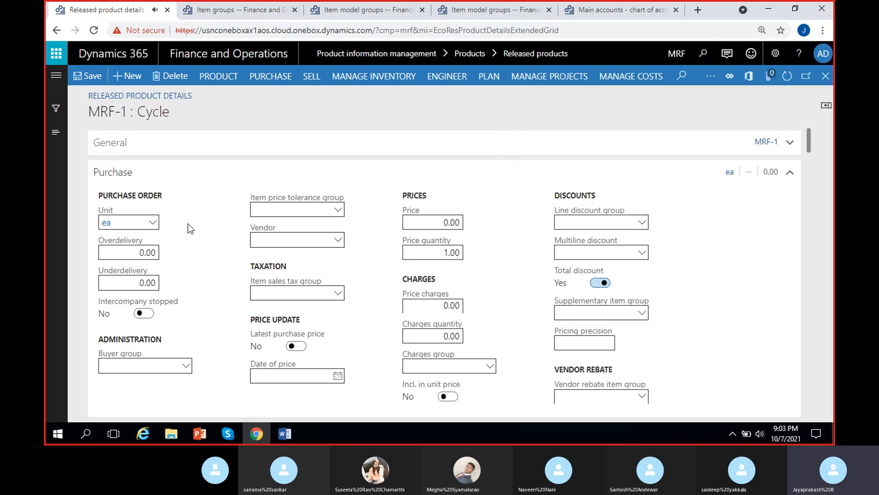
Look through the purchase unit lookup for MRF-1 Cycle with its filter switched from Convertible to All.
left_click(159, 224)
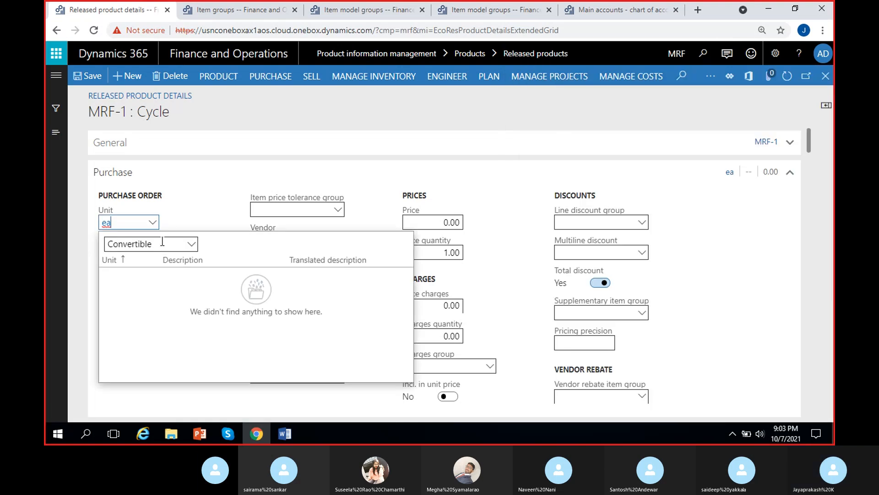
left_click(190, 245)
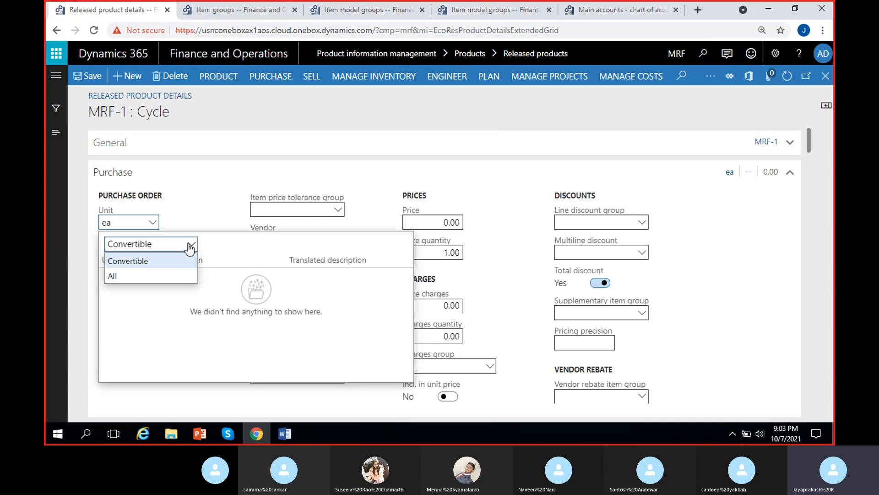
left_click(115, 276)
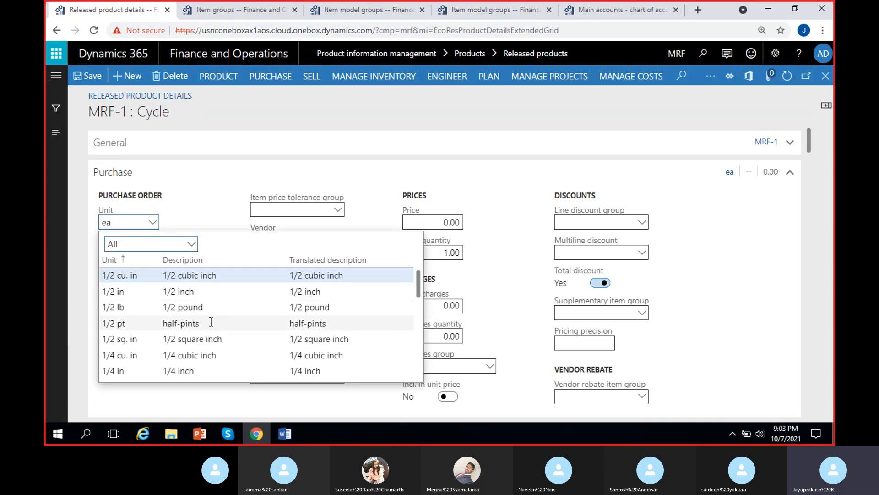
scroll(210, 322, "down", 2)
scroll(211, 322, "down", 3)
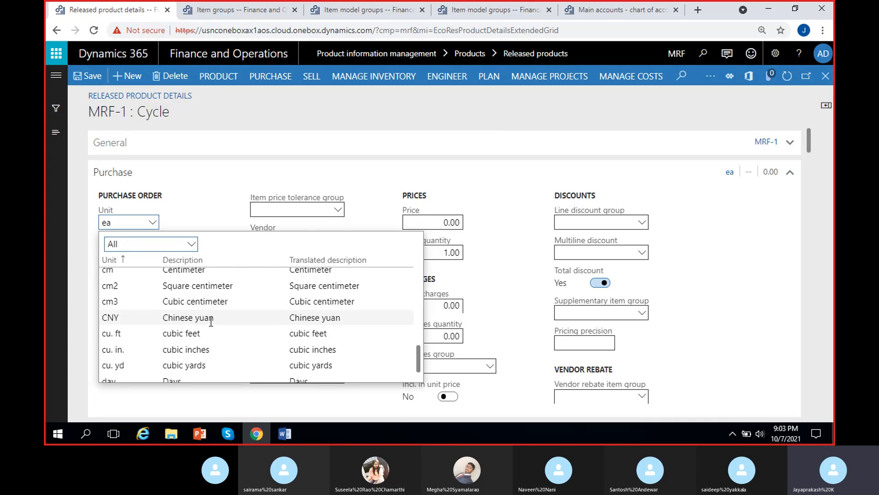
scroll(210, 322, "up", 3)
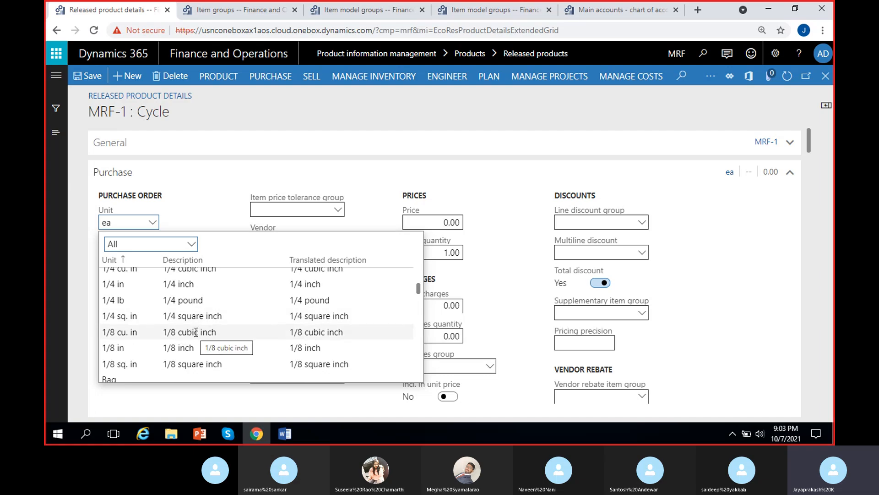
scroll(196, 334, "down", 2)
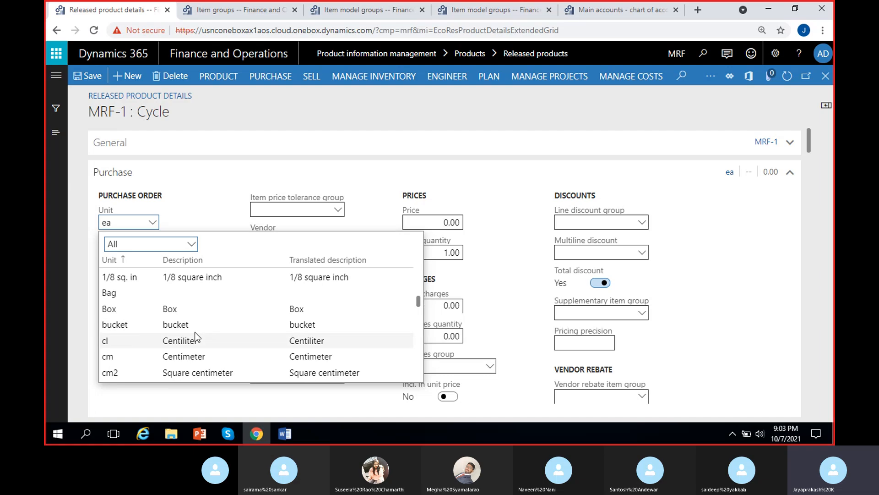
scroll(194, 330, "down", 5)
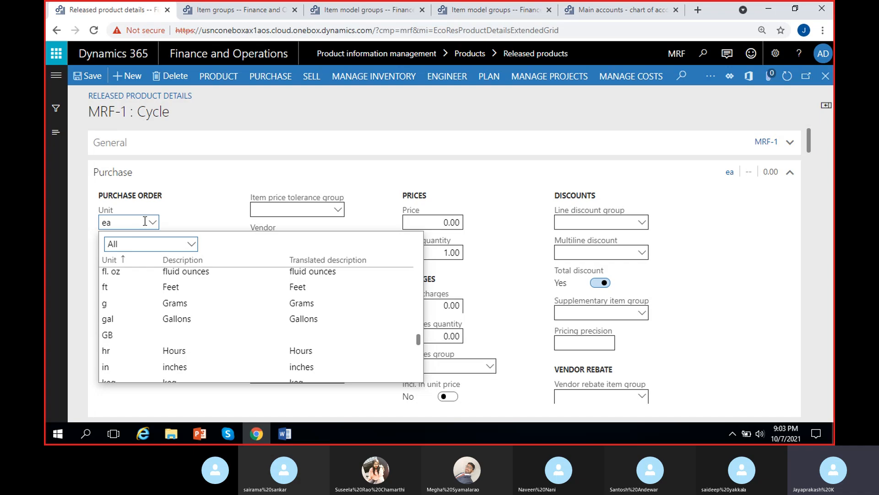
left_click(178, 216)
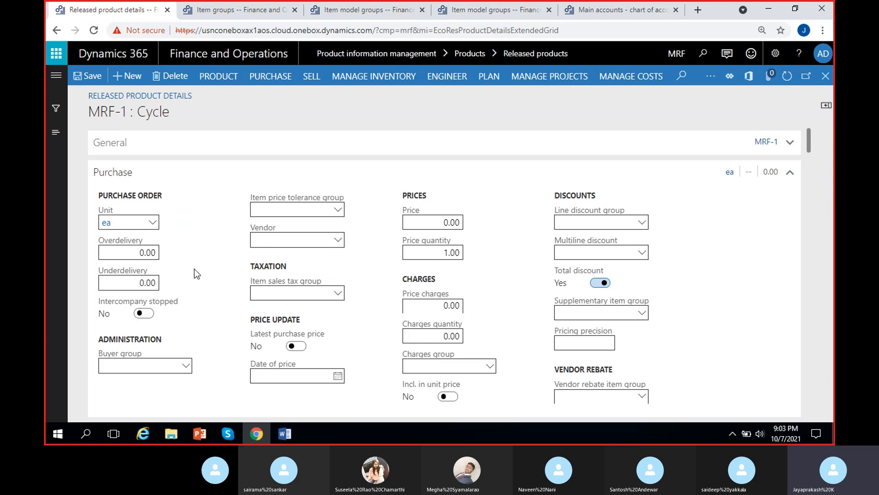
Set the purchase price of MRF-1 Cycle to 100.
left_click(423, 305)
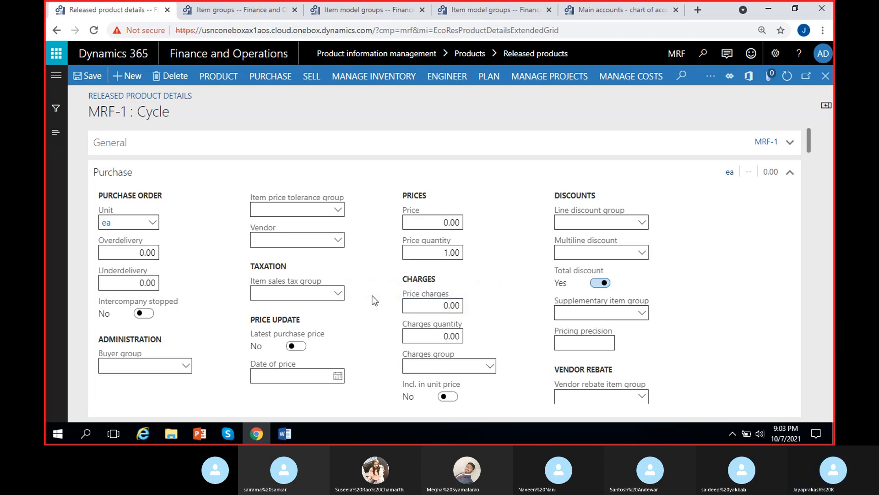
scroll(373, 299, "down", 1)
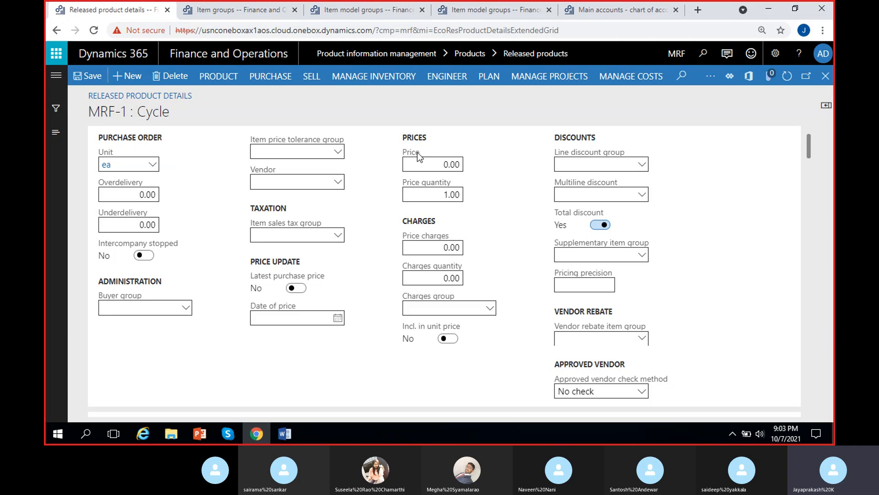
left_click(429, 164)
type("100")
left_click(482, 175)
Set the sales order unit of MRF-1 Cycle to ea.
scroll(500, 174, "down", 5)
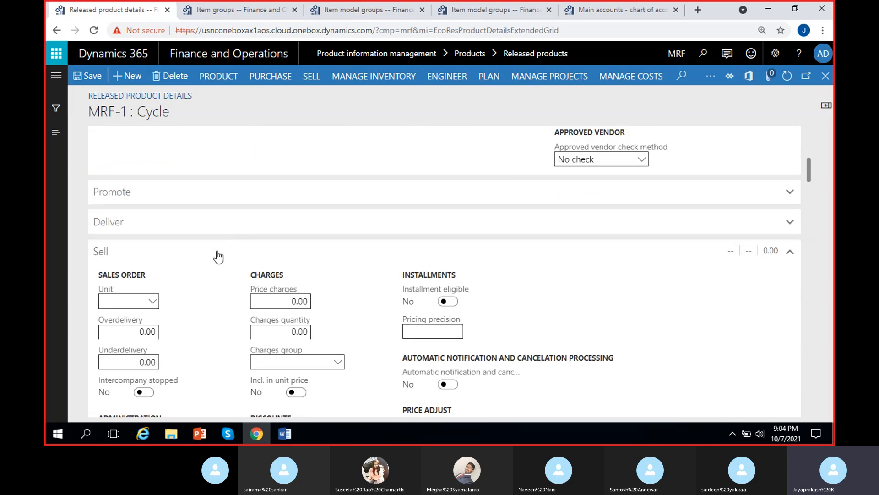
scroll(209, 261, "down", 1)
left_click(121, 247)
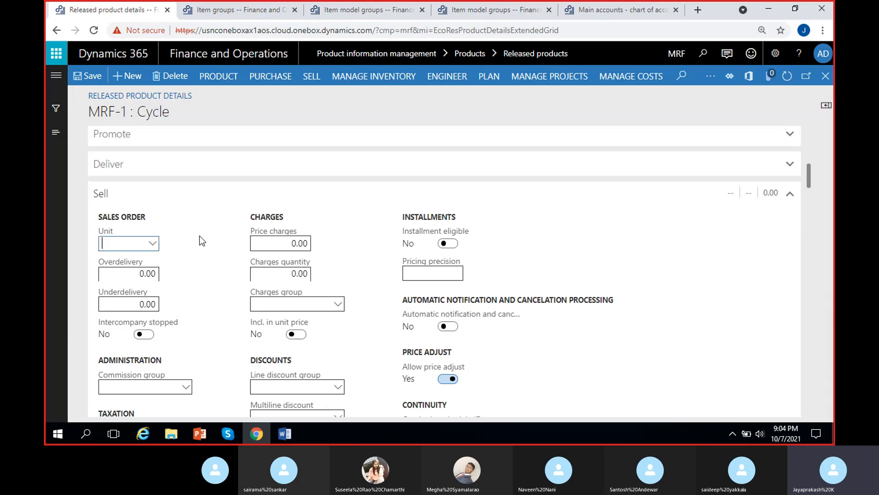
type("ea")
left_click(260, 244)
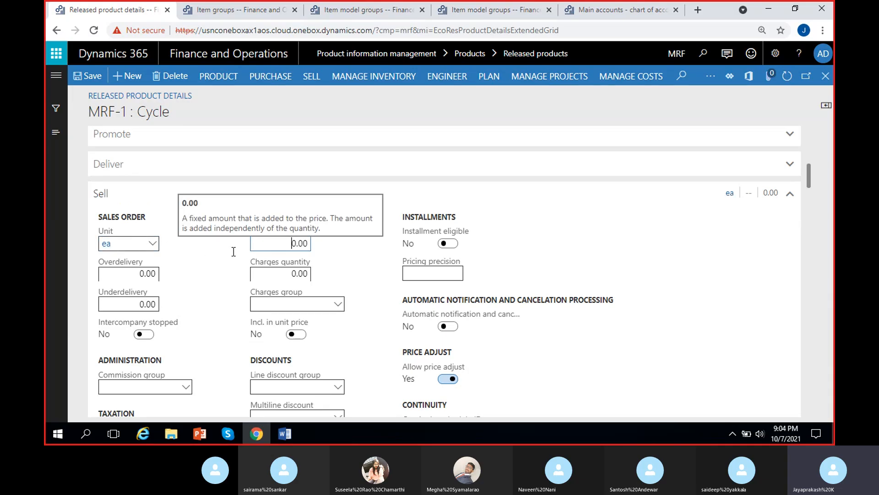
Set the base sales price of MRF-1 Cycle to 1,500.00.
scroll(223, 276, "down", 5)
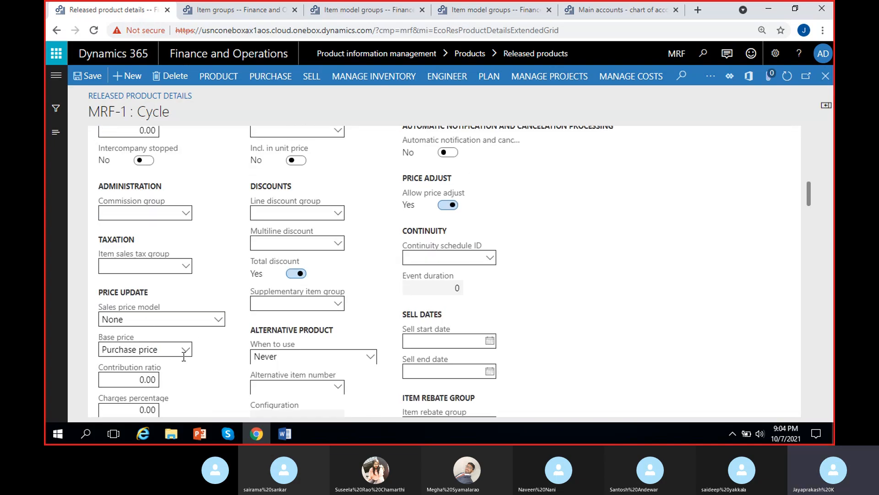
scroll(183, 356, "down", 3)
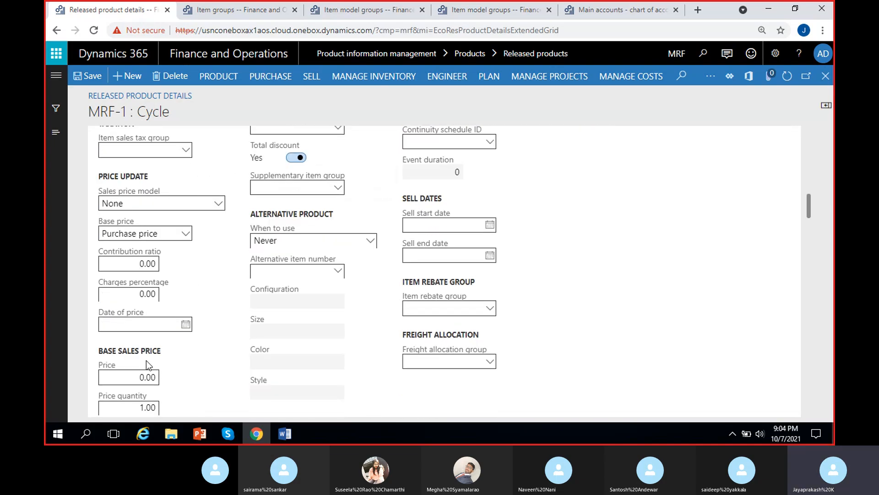
scroll(146, 361, "down", 3)
left_click(132, 262)
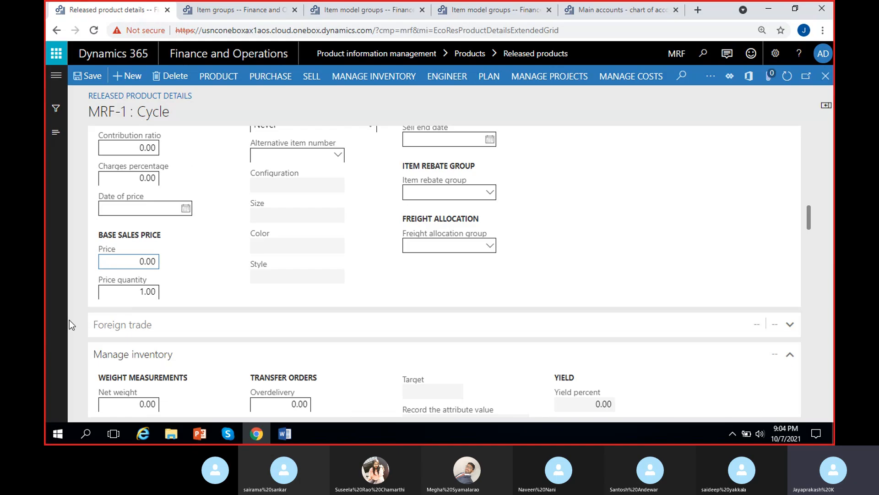
type("1500")
key("BackSpace")
left_click(245, 245)
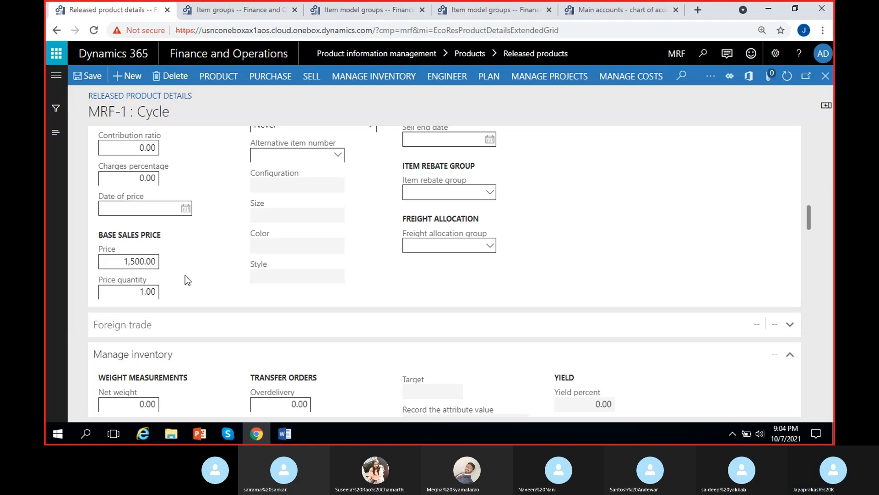
Set the inventory unit of MRF-1 Cycle to ea in the Manage inventory section.
scroll(185, 276, "down", 4)
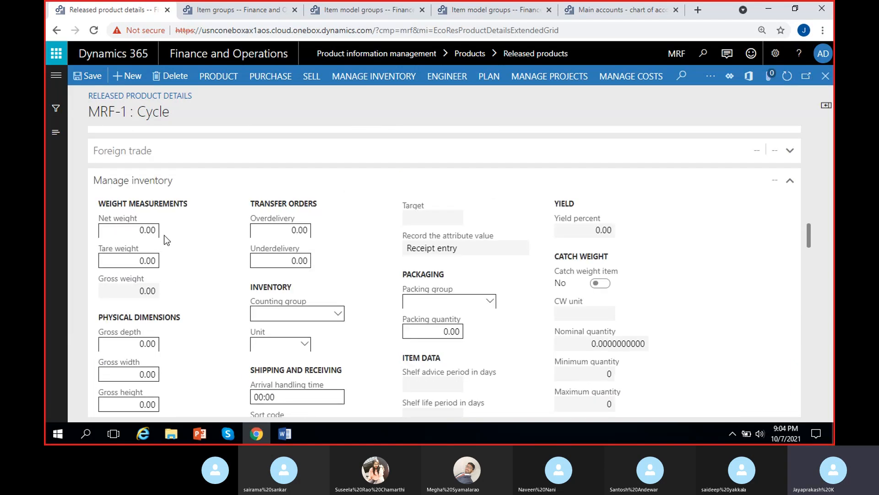
scroll(181, 284, "down", 3)
left_click(278, 231)
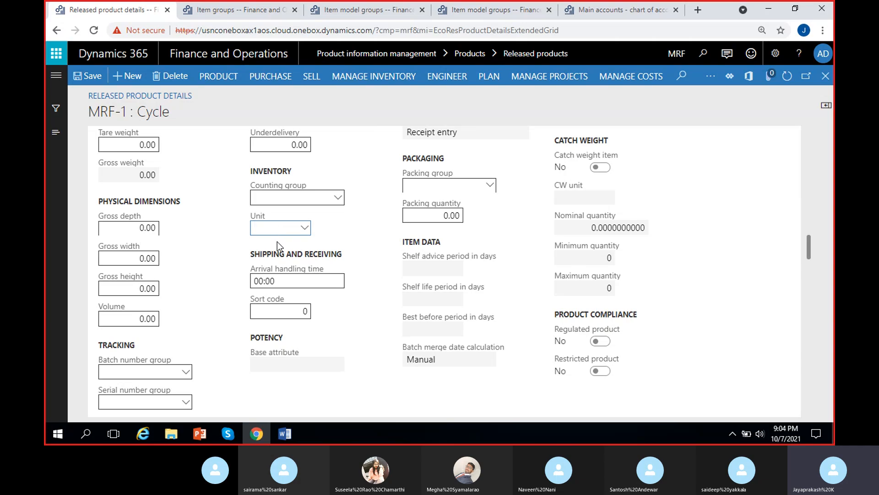
type("ea")
scroll(224, 228, "up", 1)
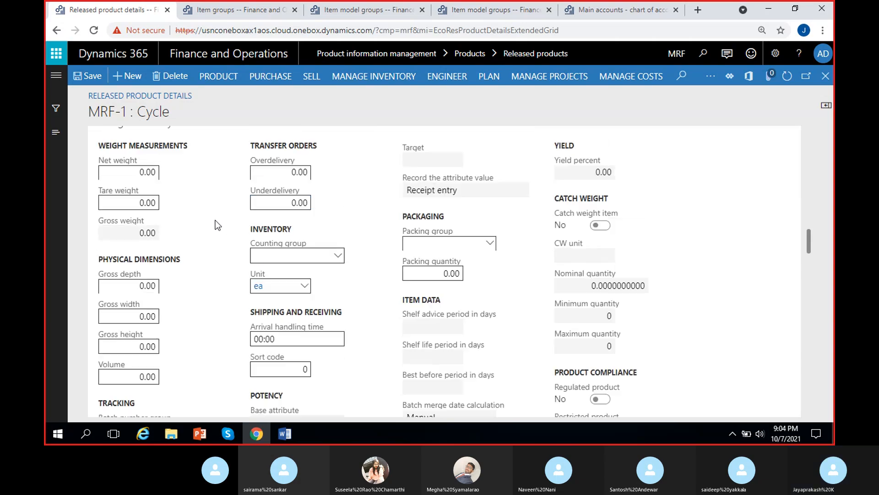
scroll(213, 275, "up", 1)
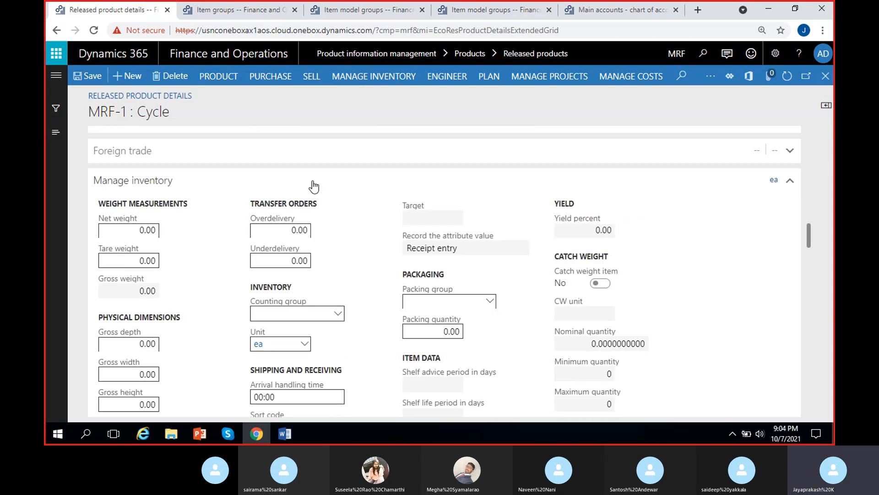
Assign item group Test to MRF-1 Cycle in the Manage costs section and save the product.
scroll(224, 293, "down", 6)
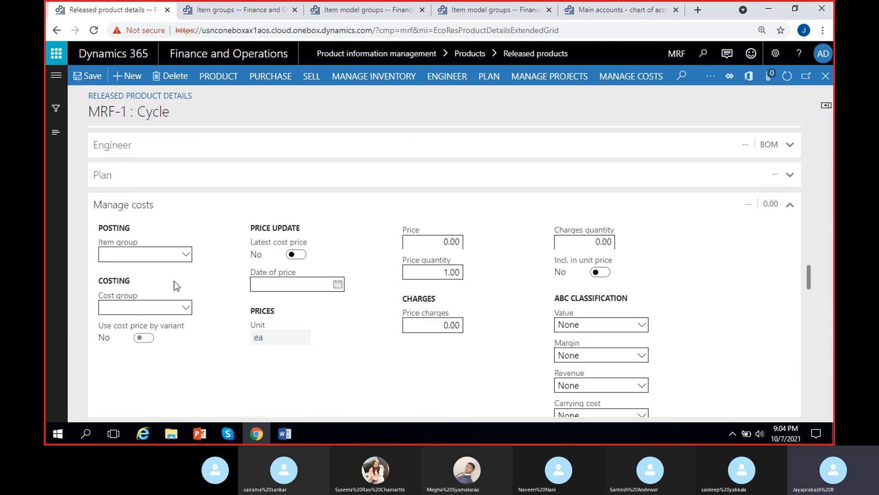
left_click(188, 257)
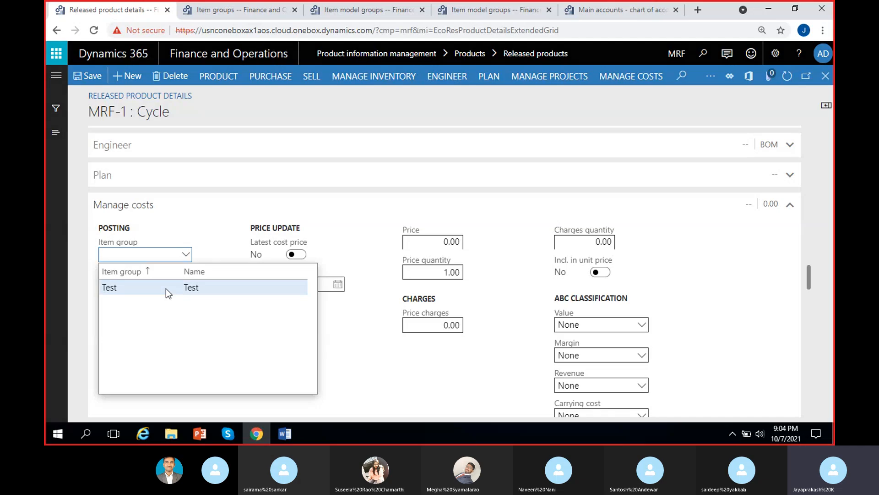
left_click(166, 288)
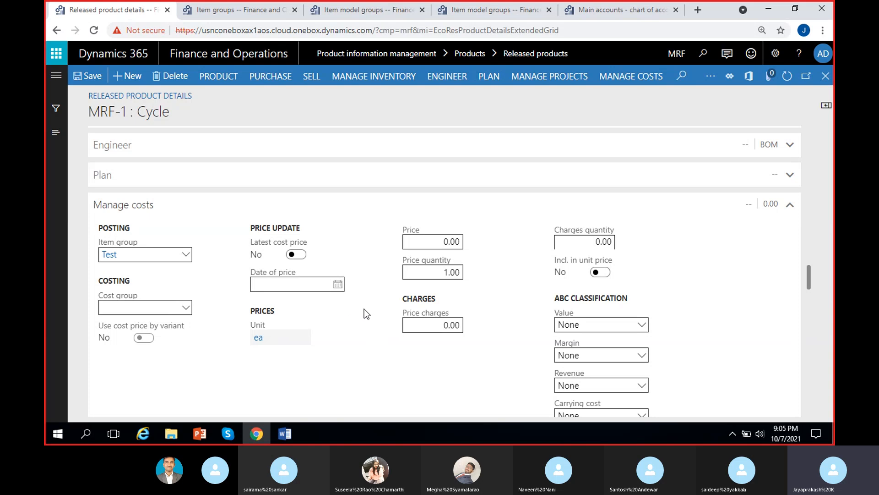
left_click(88, 81)
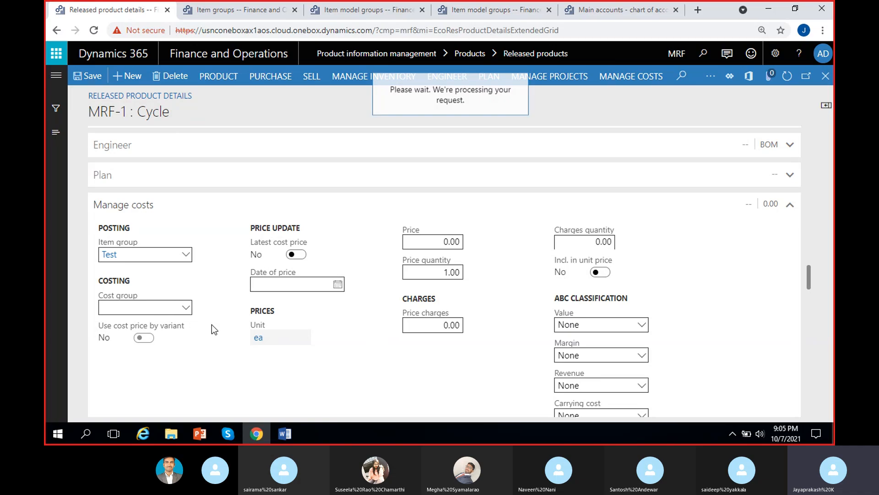
Recheck the sales and inventory units of MRF-1 Cycle, and open released product MRF-2 Iphone12Mini.
scroll(373, 317, "up", 10)
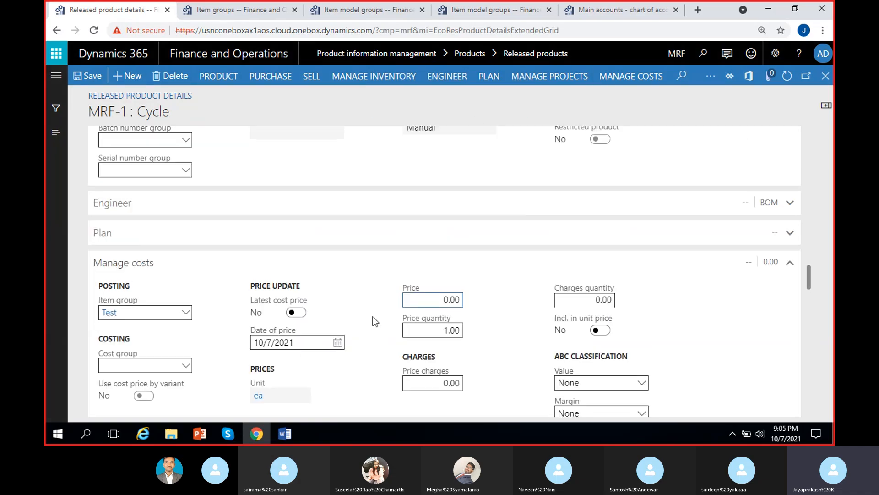
scroll(373, 317, "up", 3)
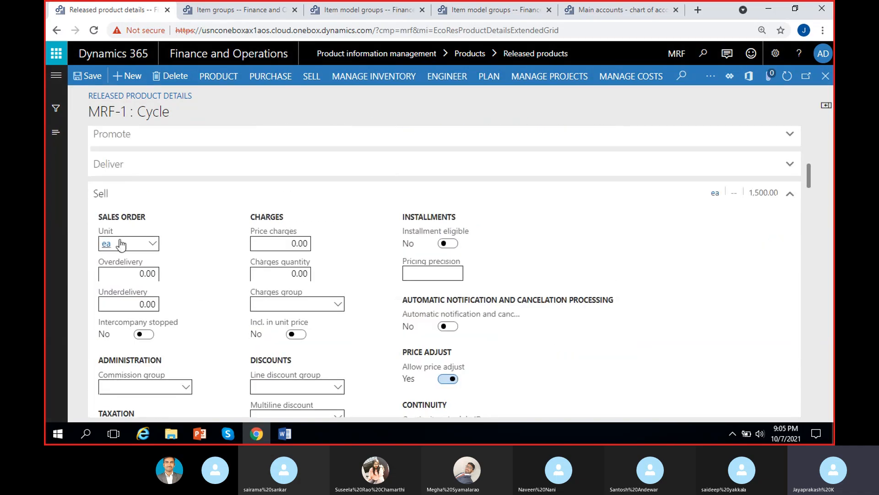
scroll(192, 313, "down", 3)
scroll(192, 313, "down", 5)
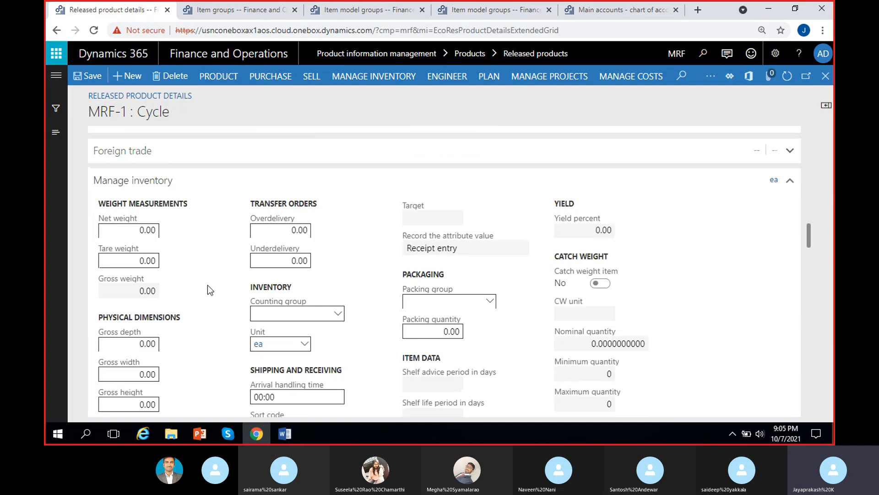
scroll(267, 372, "down", 3)
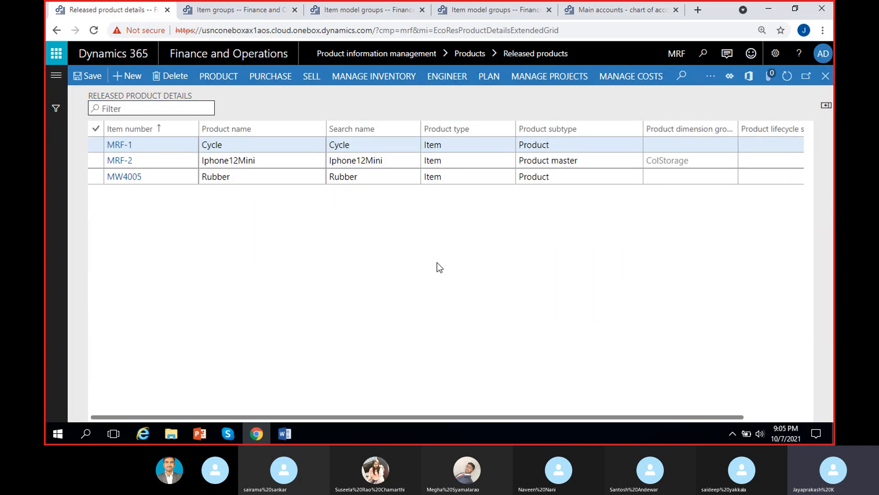
left_click(385, 162)
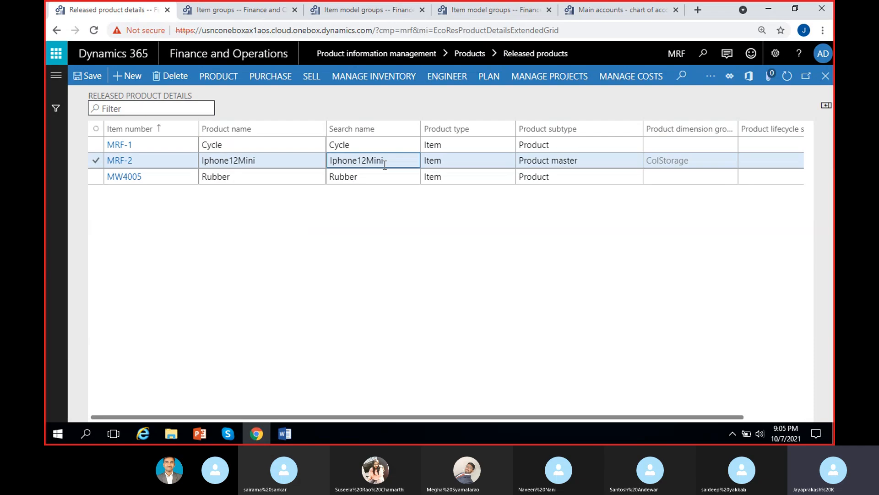
left_click(130, 163)
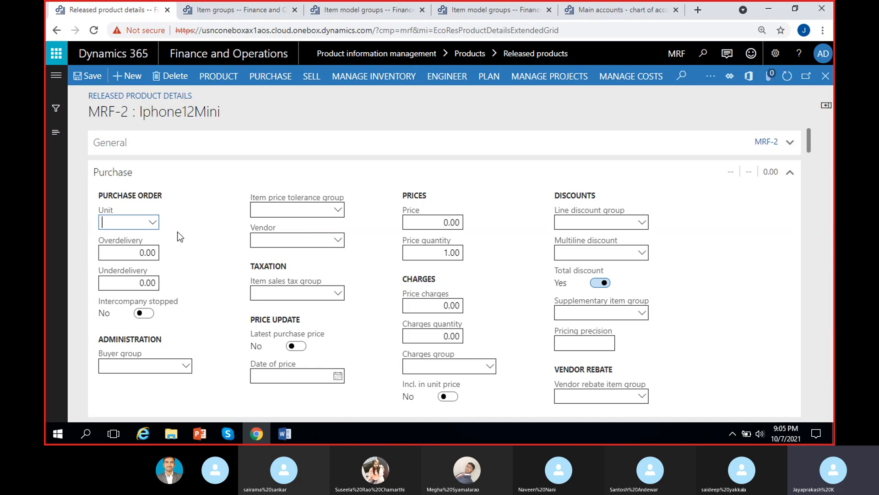
Set the purchase order unit of MRF-2 Iphone12Mini to pcs in the Purchase section.
type("ea")
left_click(218, 232)
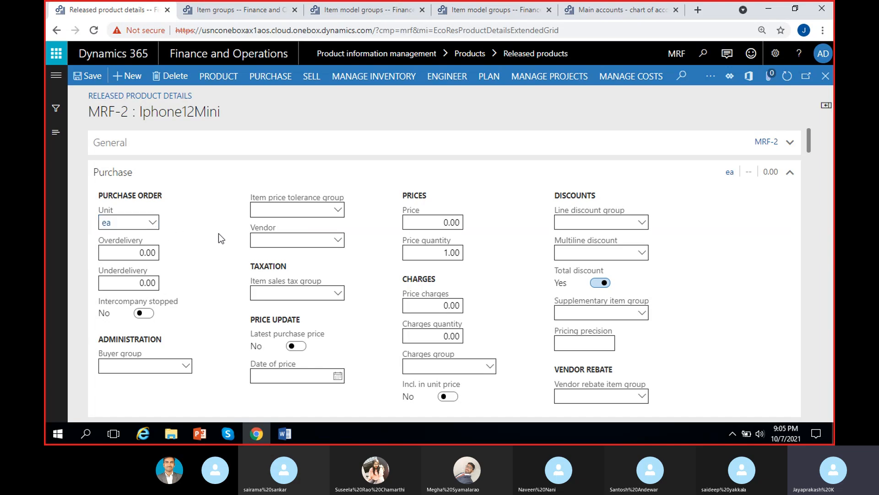
left_click(131, 230)
key("BackSpace")
type("pcs")
left_click(208, 216)
Set the sales order unit of MRF-2 Iphone12Mini to pcs in the Sell section.
scroll(191, 294, "down", 10)
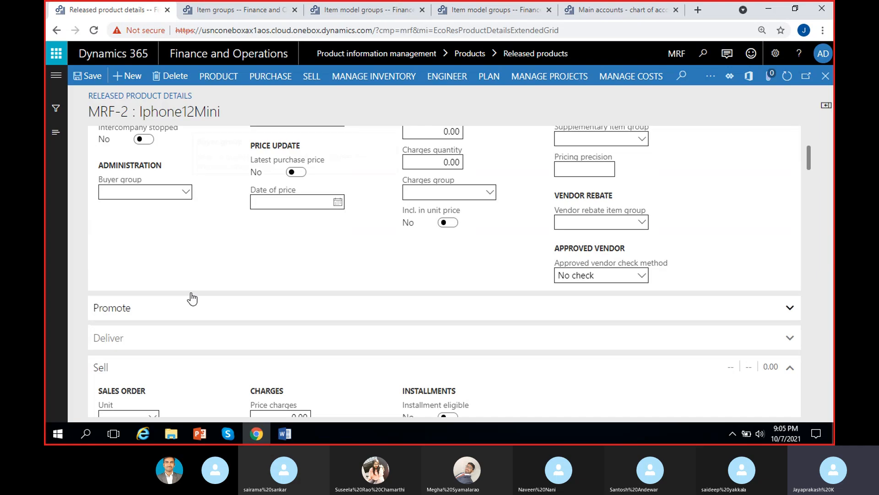
left_click(140, 247)
type("p")
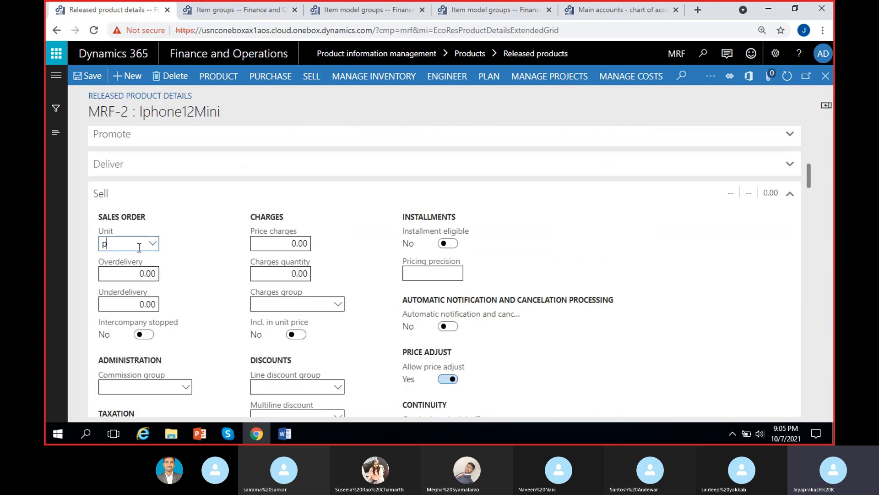
type("cs")
left_click(240, 240)
Assign item model group FIFO to MRF-2 Iphone12Mini in the General section.
scroll(208, 238, "up", 5)
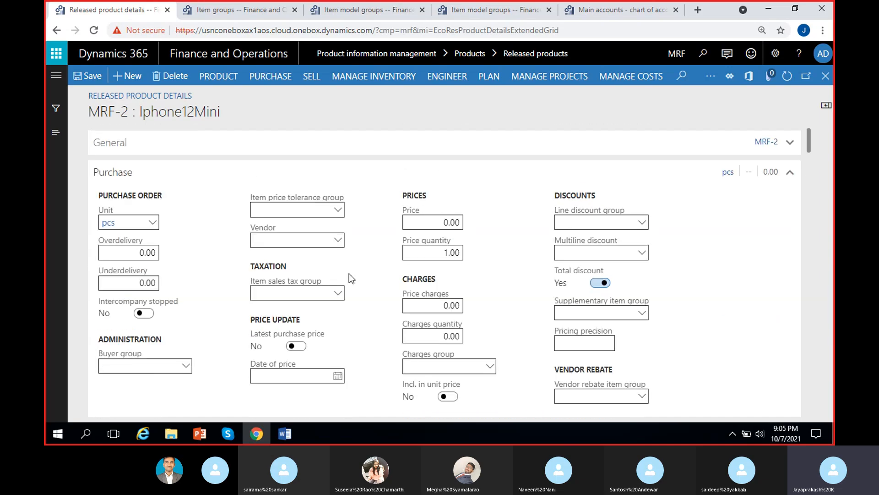
left_click(329, 150)
left_click(487, 256)
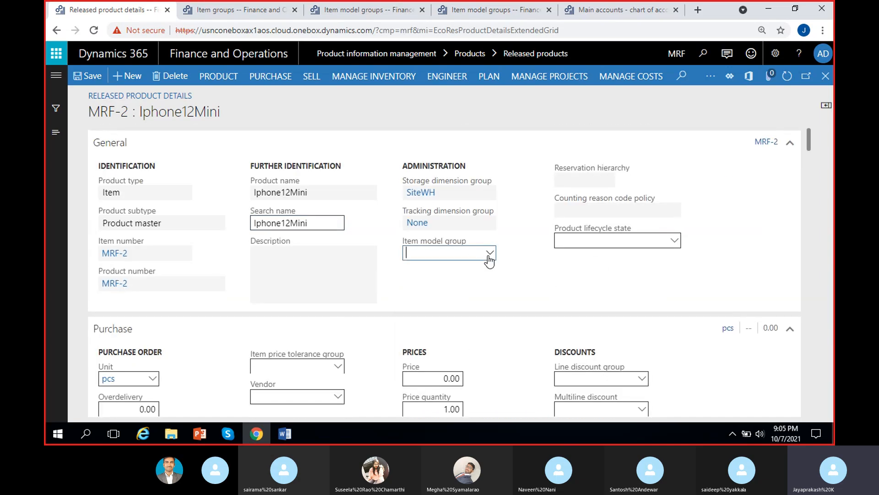
left_click(489, 252)
left_click(439, 285)
Set the inventory unit of MRF-2 Iphone12Mini to pcs in the Manage inventory section.
scroll(213, 285, "down", 10)
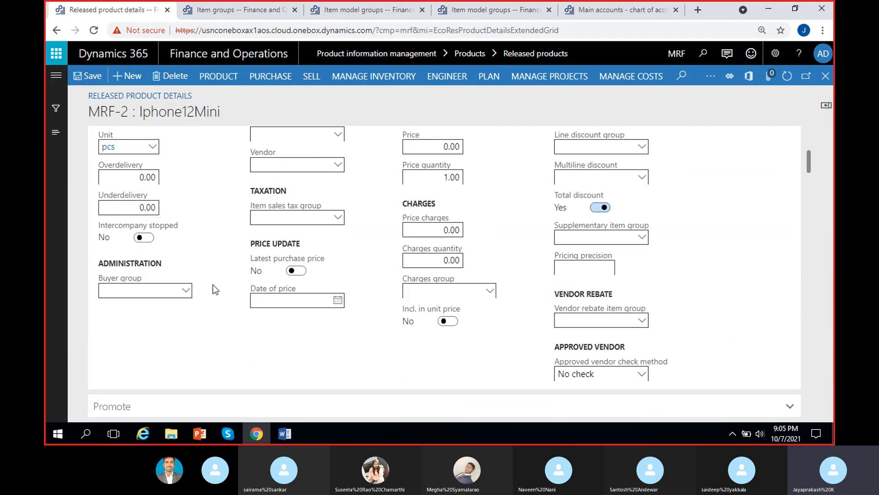
scroll(213, 284, "down", 8)
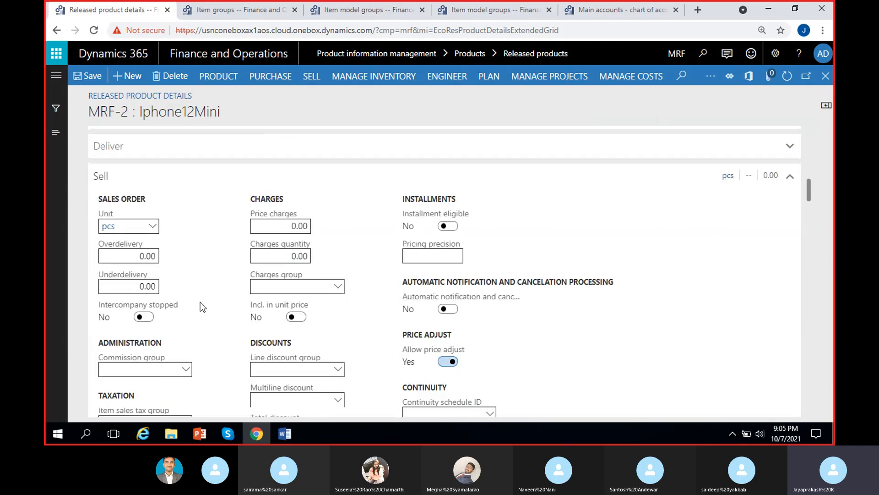
scroll(211, 293, "down", 6)
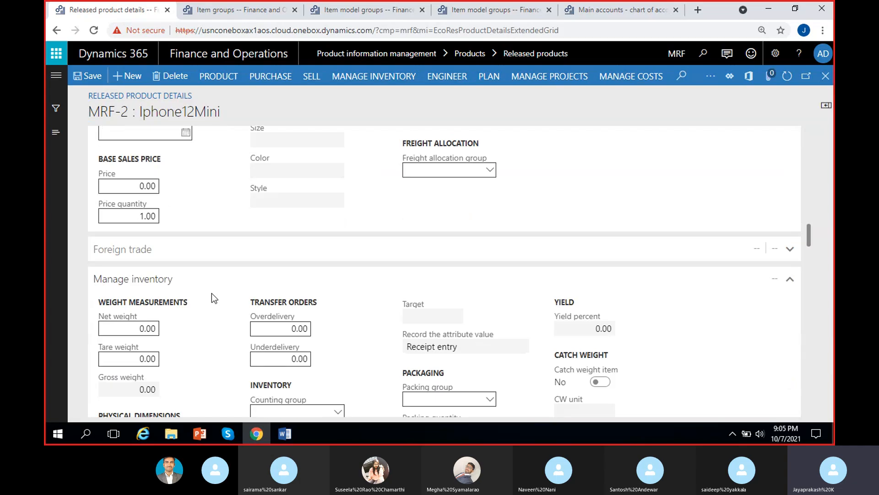
left_click(275, 322)
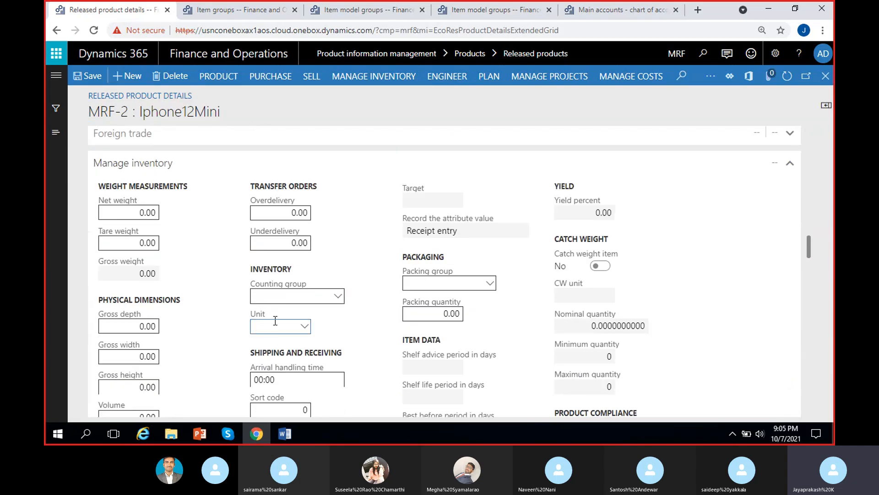
type("pcs")
Assign item group Test to MRF-2 Iphone12Mini in the Manage costs section and save the product.
scroll(188, 270, "down", 10)
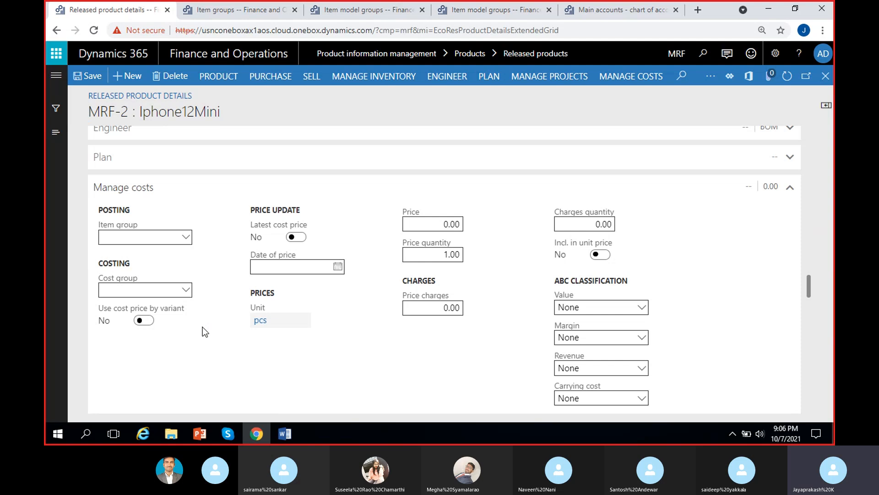
left_click(186, 237)
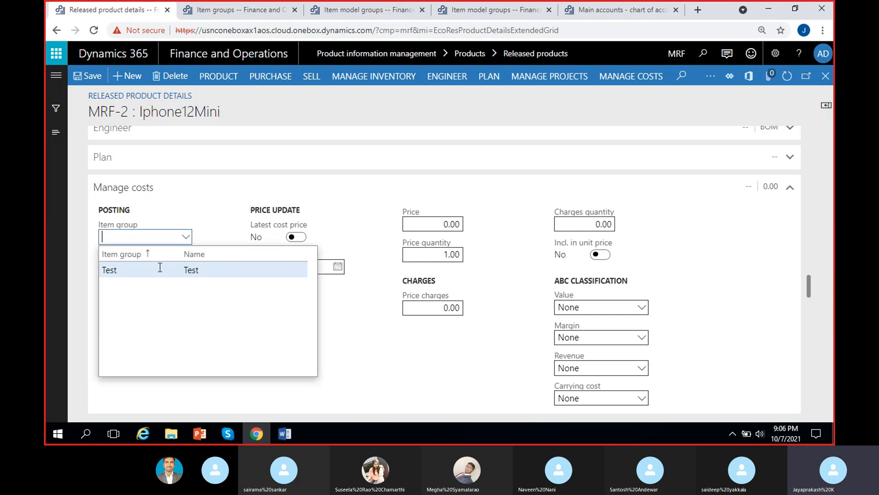
left_click(159, 269)
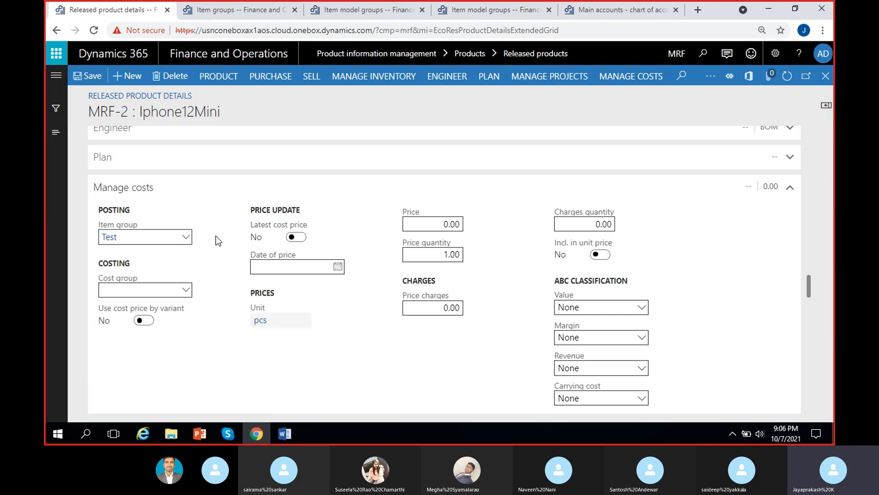
left_click(82, 78)
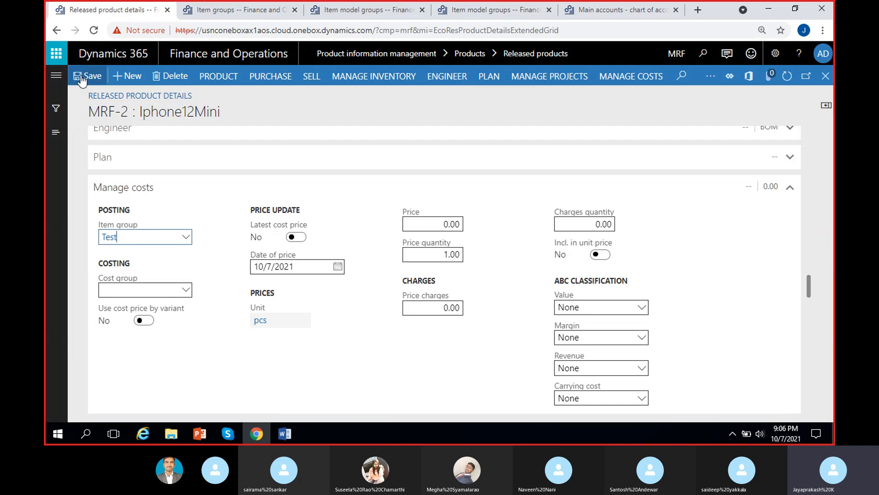
Recheck the inventory and sales units of MRF-2 Iphone12Mini, and open released product MW4005 Rubber.
scroll(130, 216, "up", 5)
scroll(122, 246, "up", 5)
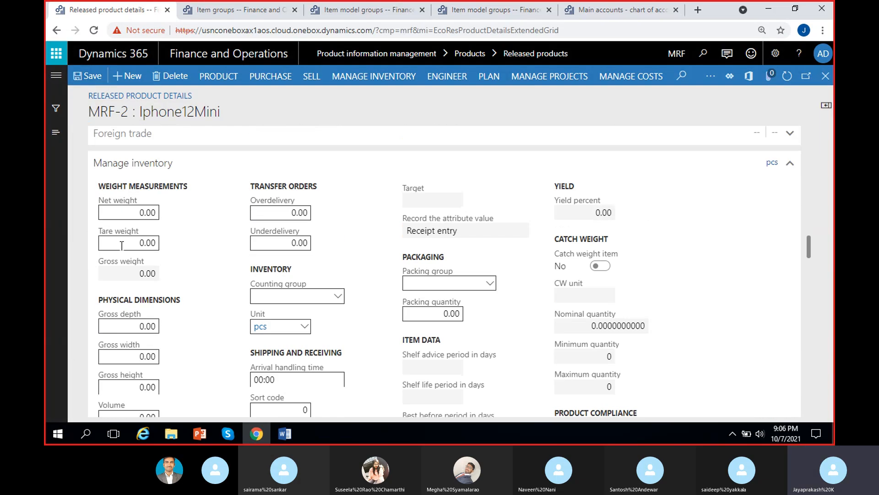
scroll(121, 246, "up", 10)
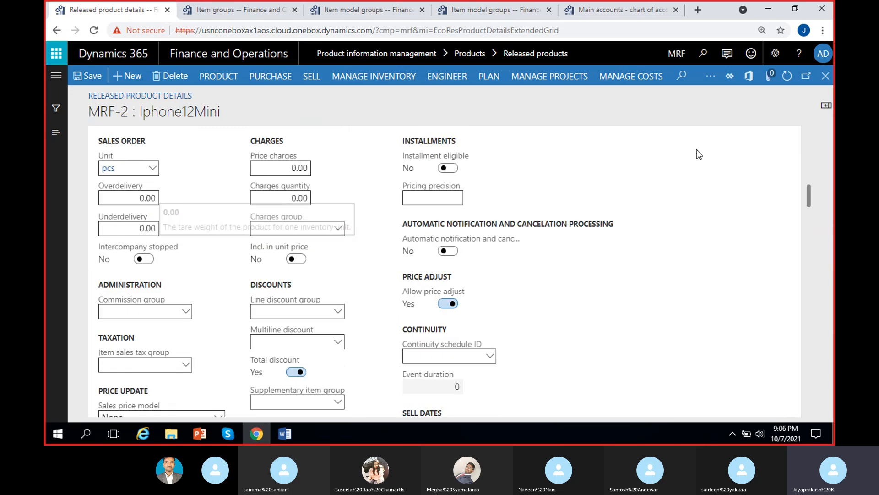
left_click(826, 75)
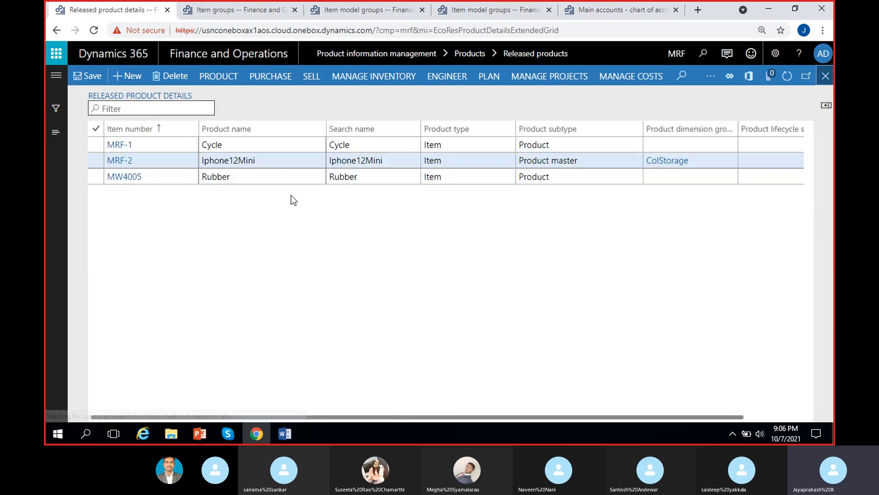
left_click(245, 179)
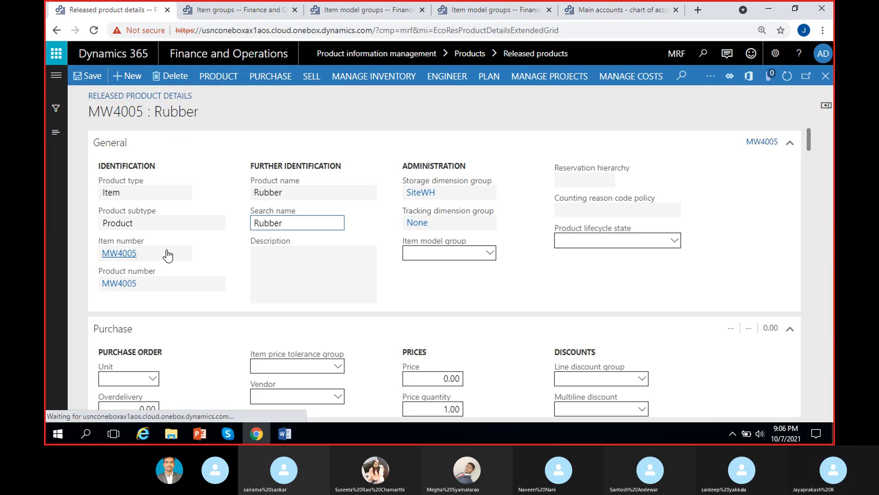
Show all units instead of convertible ones in the purchase order unit lookup of MW4005 Rubber and browse the list.
scroll(235, 249, "down", 3)
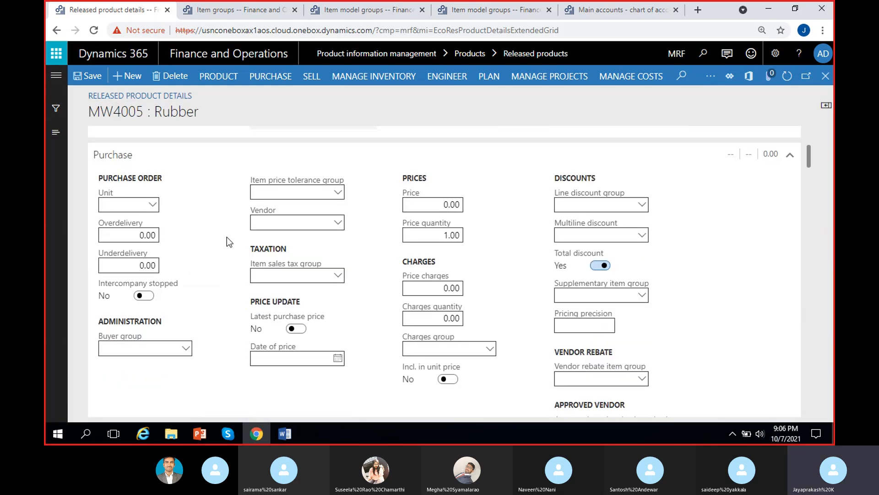
left_click(156, 207)
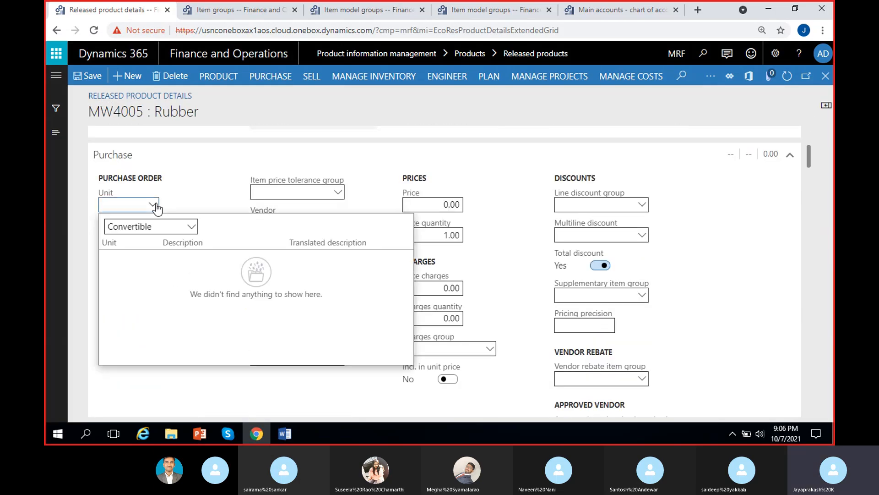
left_click(165, 225)
left_click(135, 259)
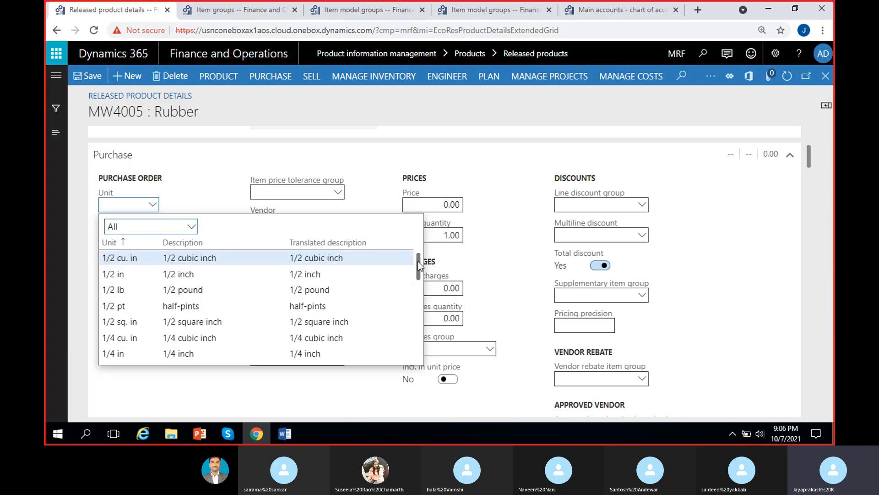
left_click_drag(418, 261, 417, 263)
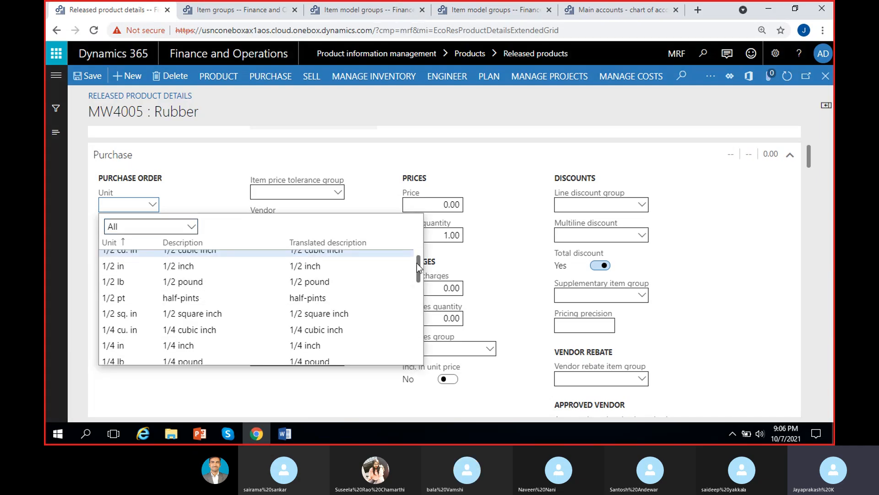
left_click_drag(417, 262, 416, 290)
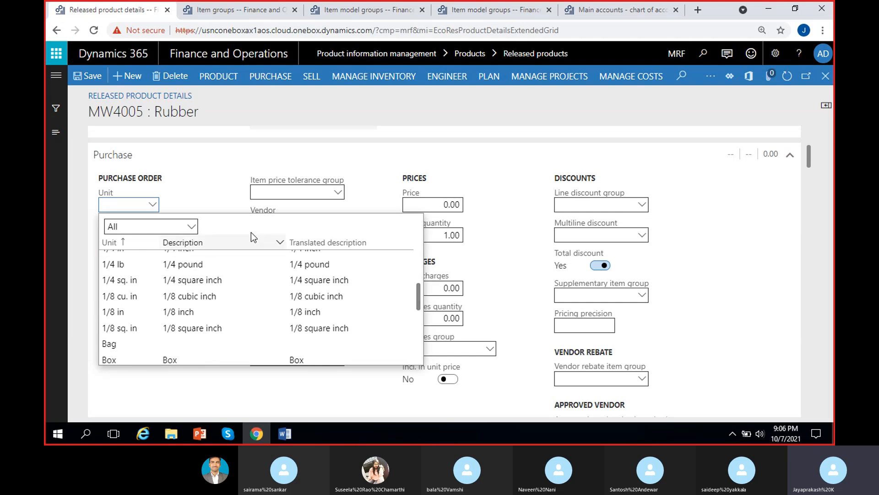
Filter the unit lookup to descriptions that contain "ton" and choose t as the purchase order unit of MW4005 Rubber.
left_click(231, 245)
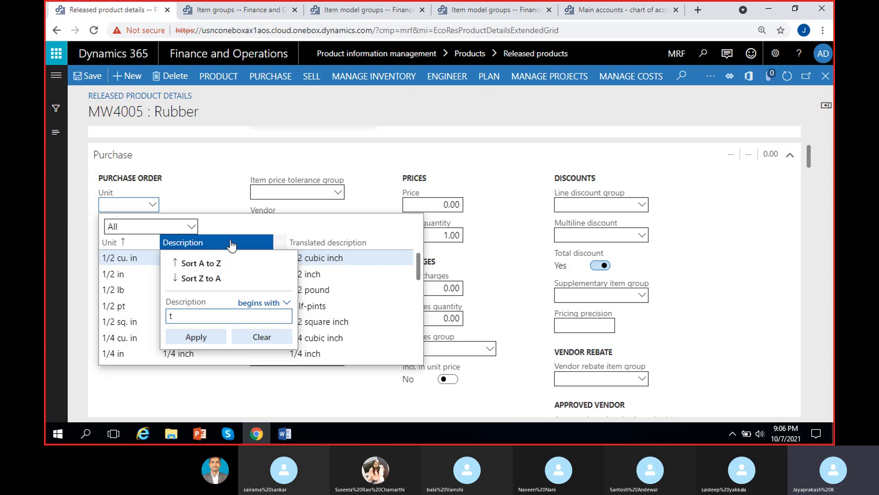
type("ton")
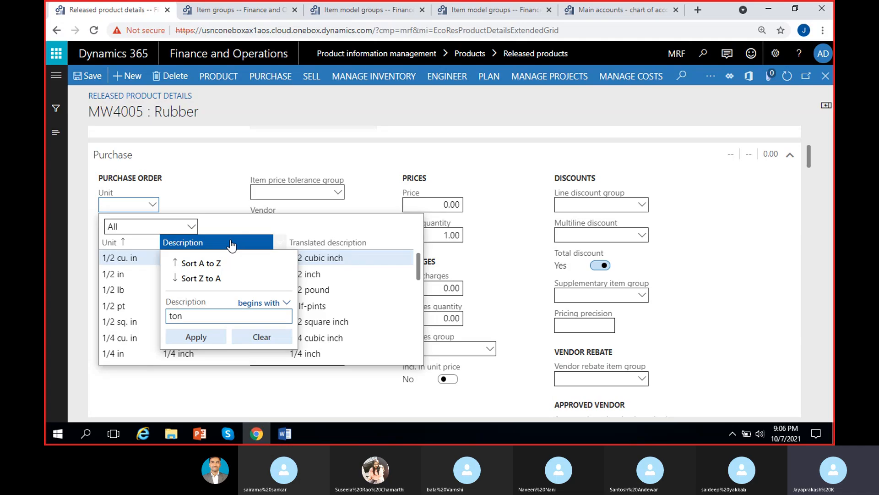
left_click(253, 302)
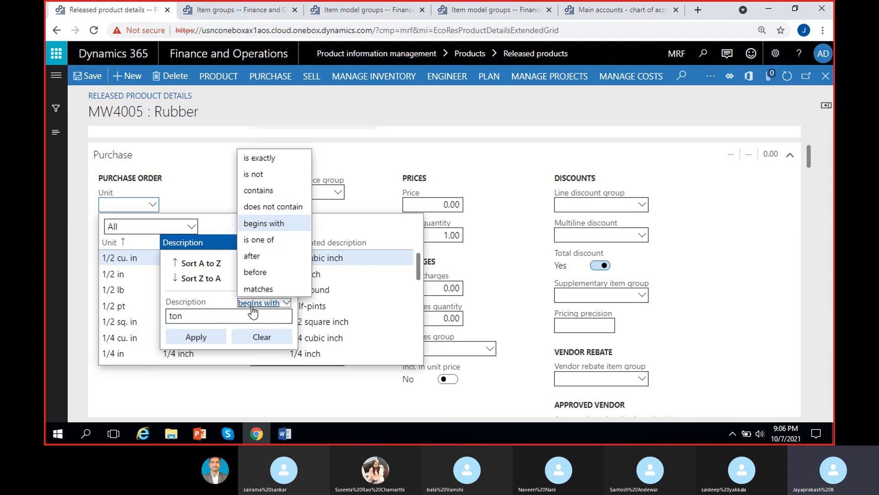
left_click(259, 191)
left_click(196, 337)
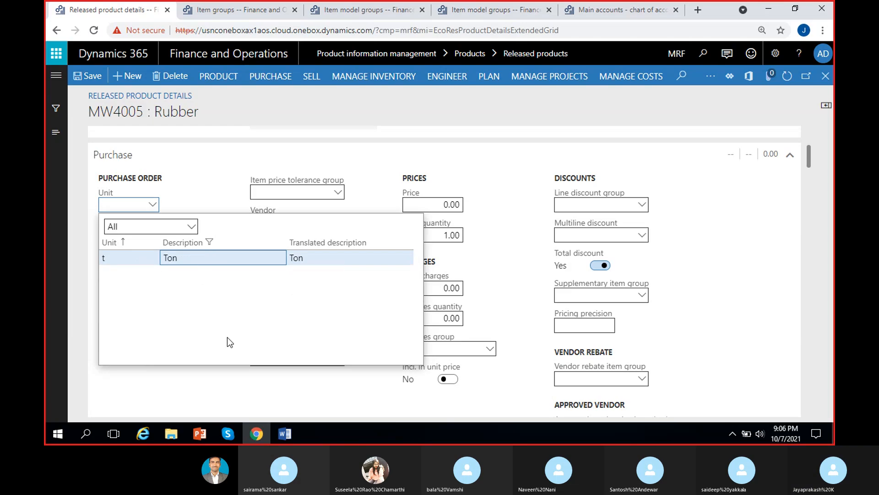
left_click(181, 257)
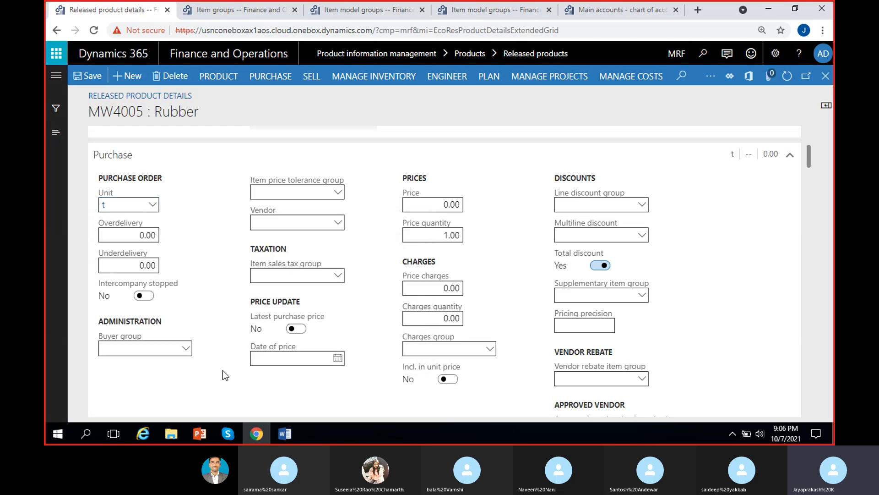
Set the sales order unit of MW4005 Rubber to t in the Sell section.
scroll(207, 361, "down", 6)
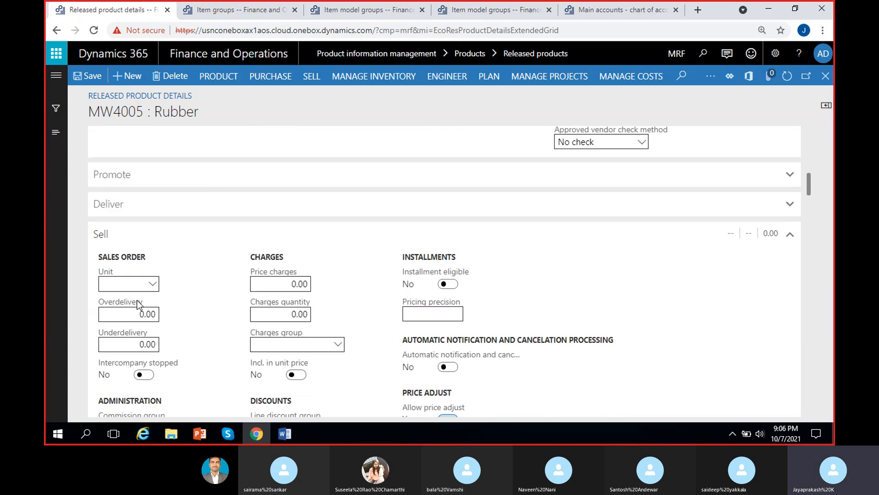
left_click(135, 286)
type("t")
left_click(233, 295)
Set the inventory unit of MW4005 Rubber to t in the Manage inventory section.
scroll(219, 306, "down", 3)
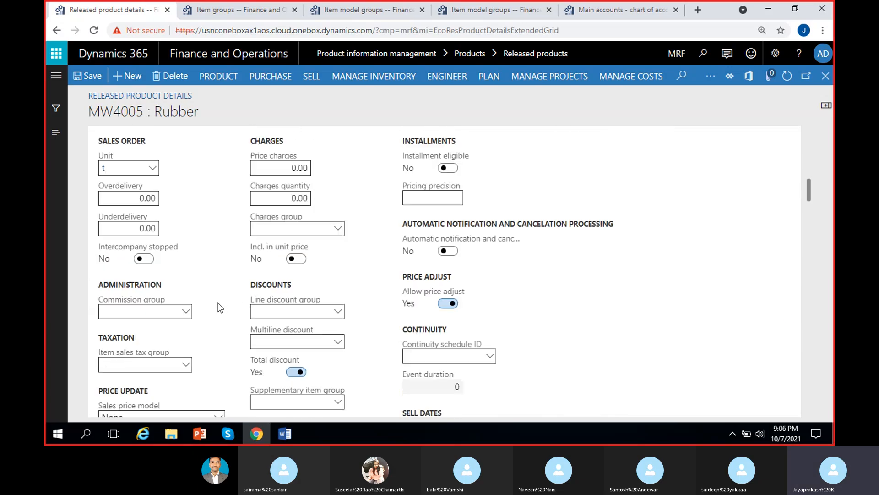
scroll(218, 302, "down", 10)
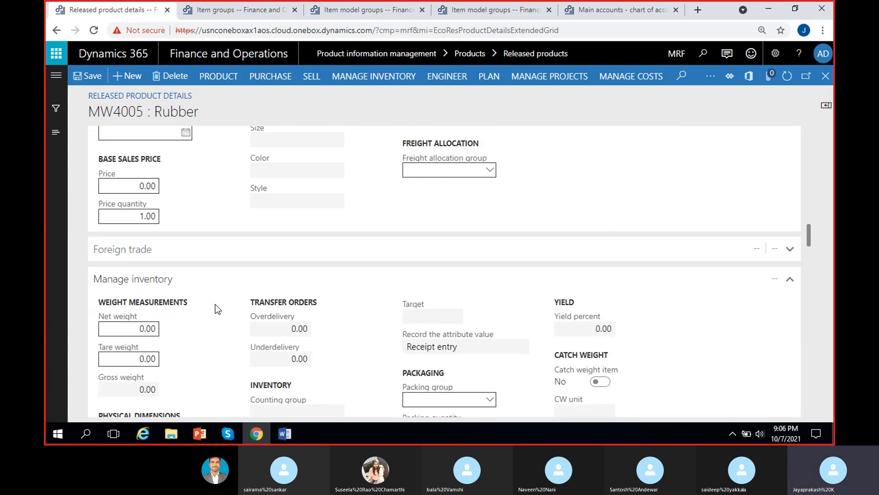
scroll(215, 304, "down", 3)
left_click(269, 326)
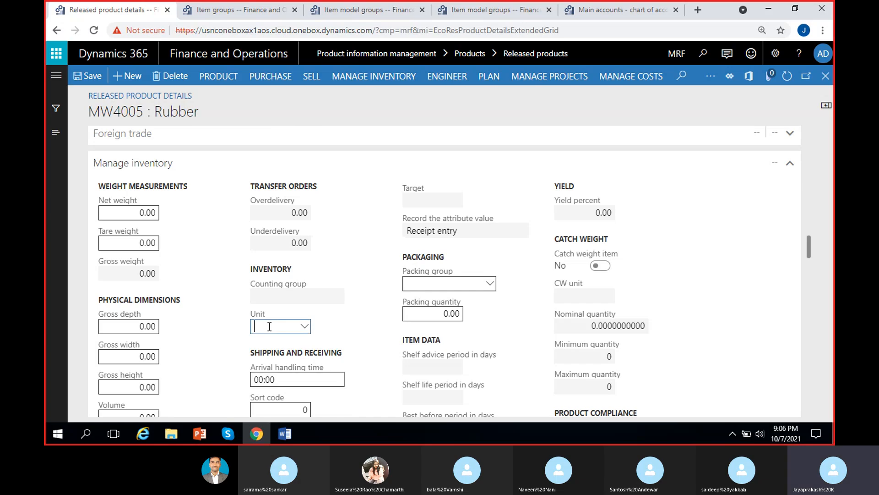
type("t")
Assign item group Test to MW4005 Rubber in the Manage costs section.
scroll(348, 315, "down", 6)
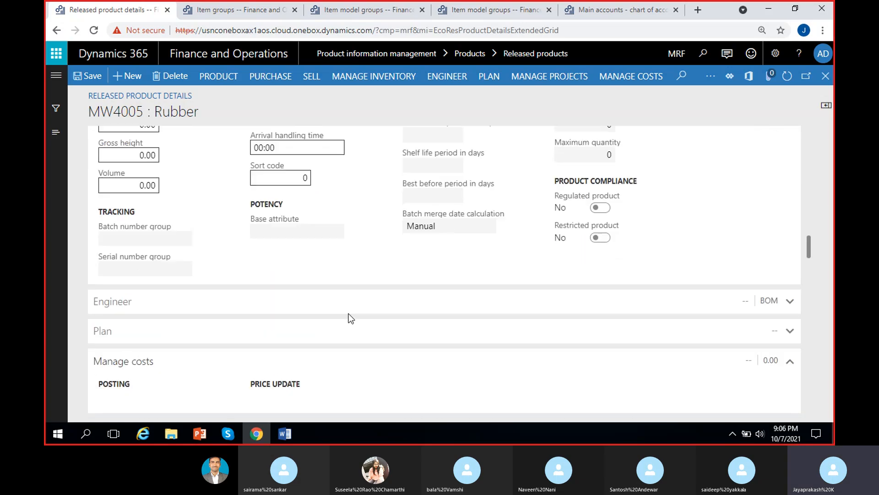
scroll(351, 318, "down", 3)
left_click(189, 297)
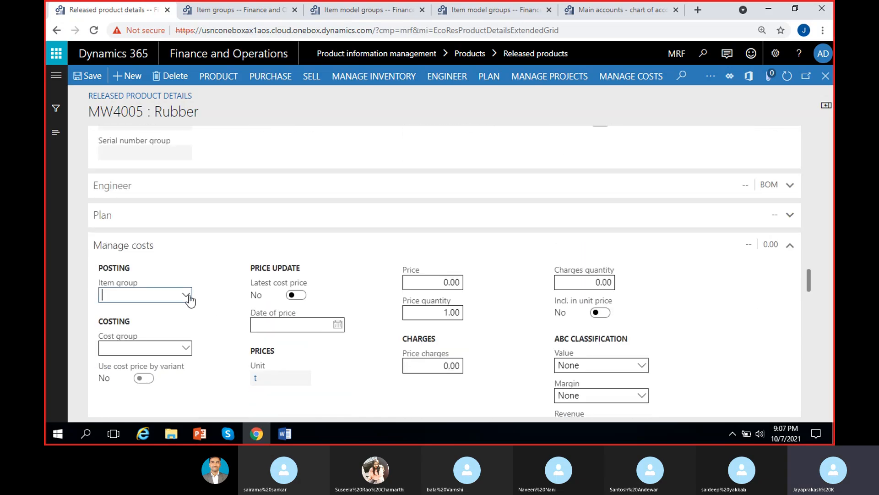
left_click(187, 295)
left_click(202, 178)
Assign item model group FIFO to MW4005 Rubber in the General section.
scroll(342, 345, "up", 15)
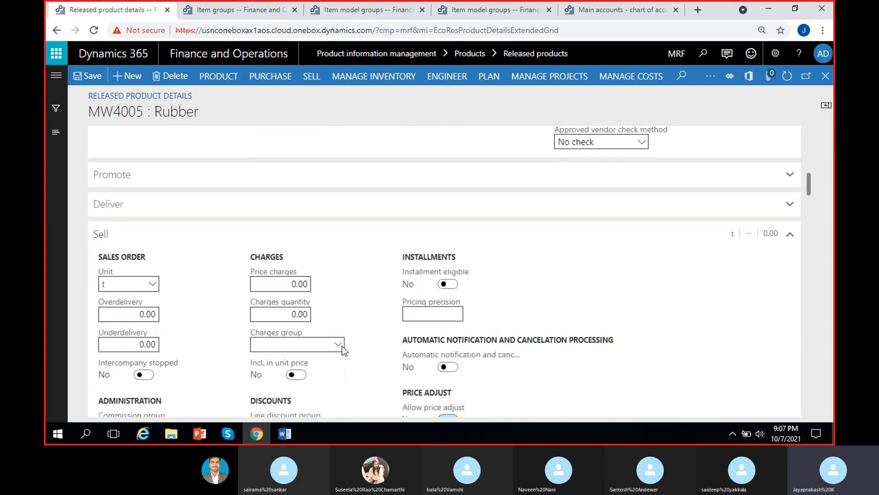
left_click(490, 252)
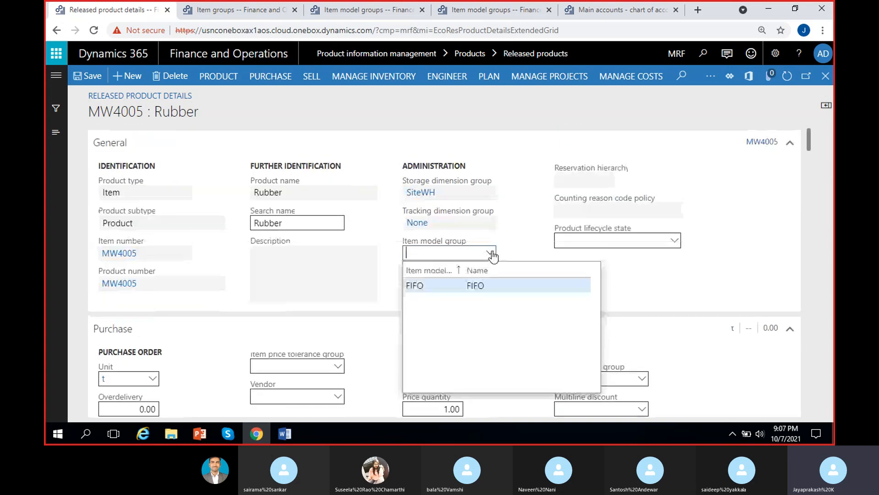
left_click(468, 284)
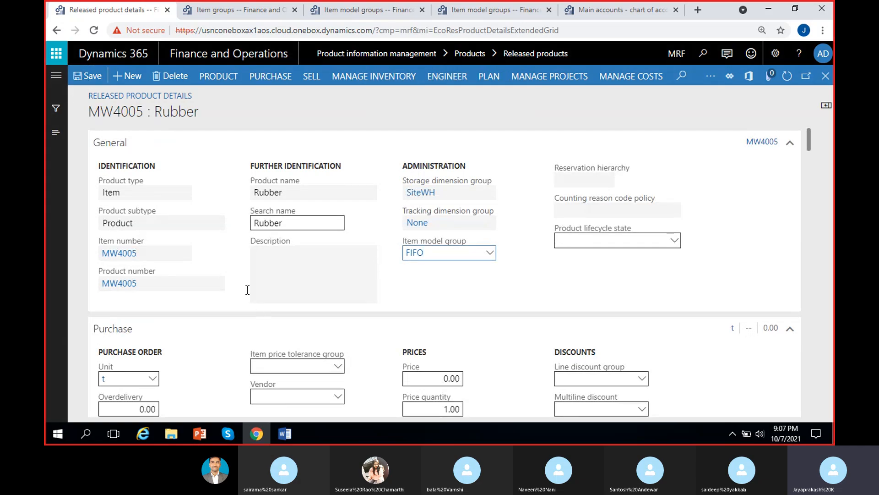
left_click(411, 282)
Examine the sales order, purchase order and inventory posting accounts of item group Test.
left_click(251, 9)
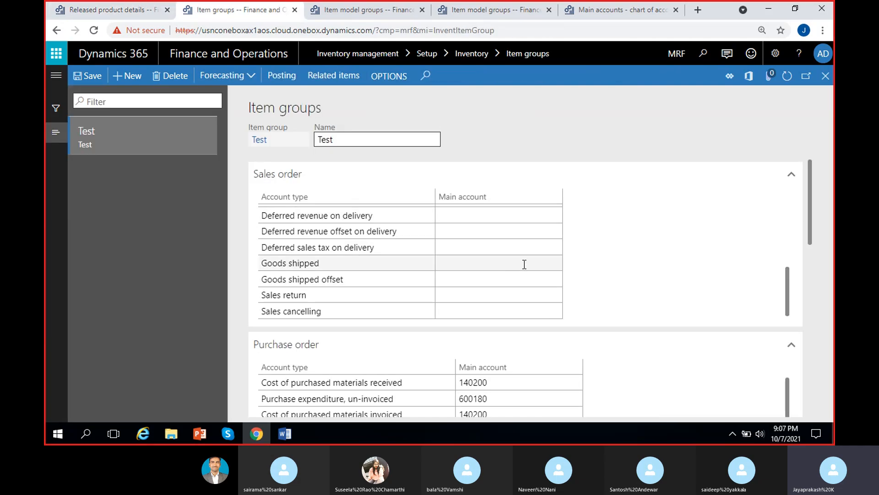
scroll(708, 275, "up", 2)
scroll(797, 244, "down", 2)
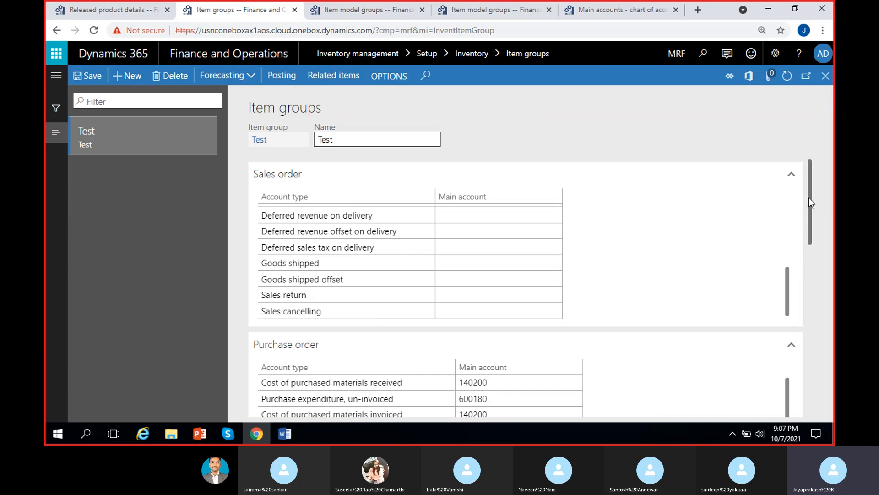
left_click_drag(811, 202, 803, 304)
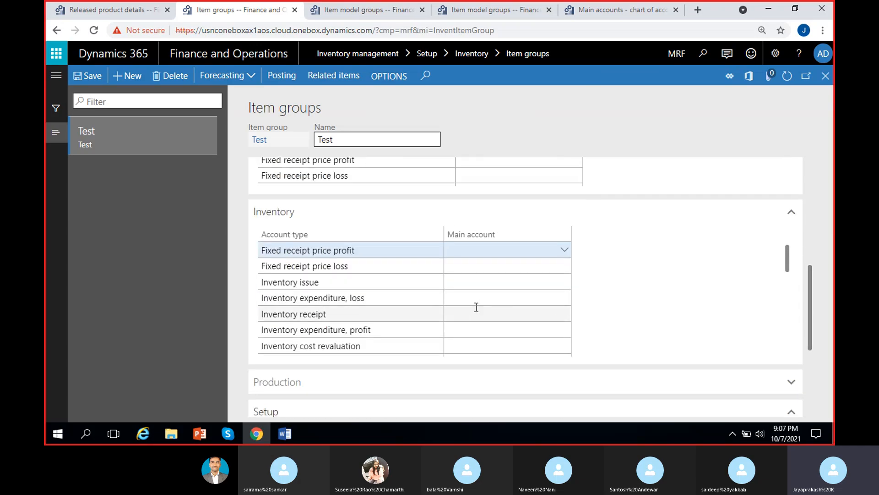
scroll(476, 306, "down", 3)
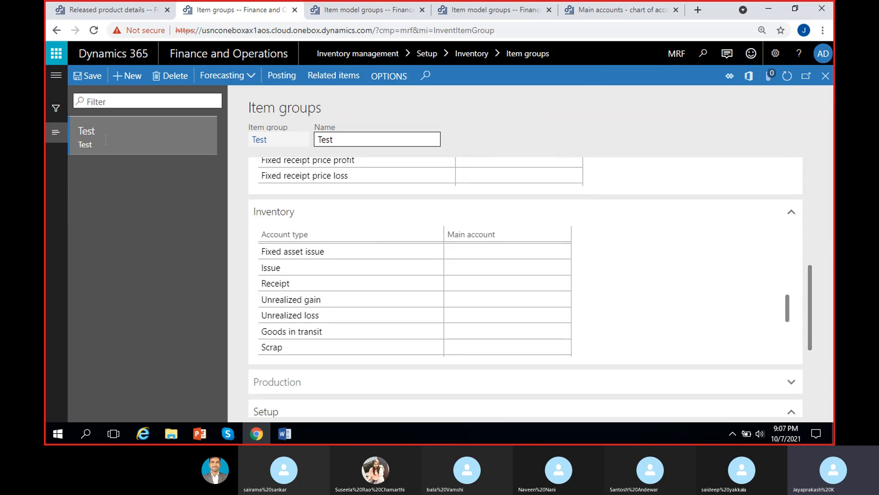
Return to the MW4005 Rubber product details and review its General, Purchase and Sell sections.
left_click(114, 9)
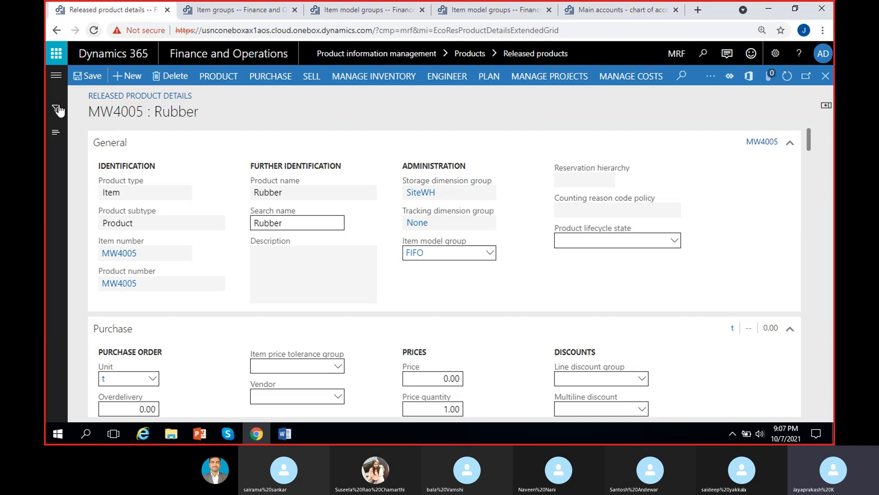
left_click(288, 275)
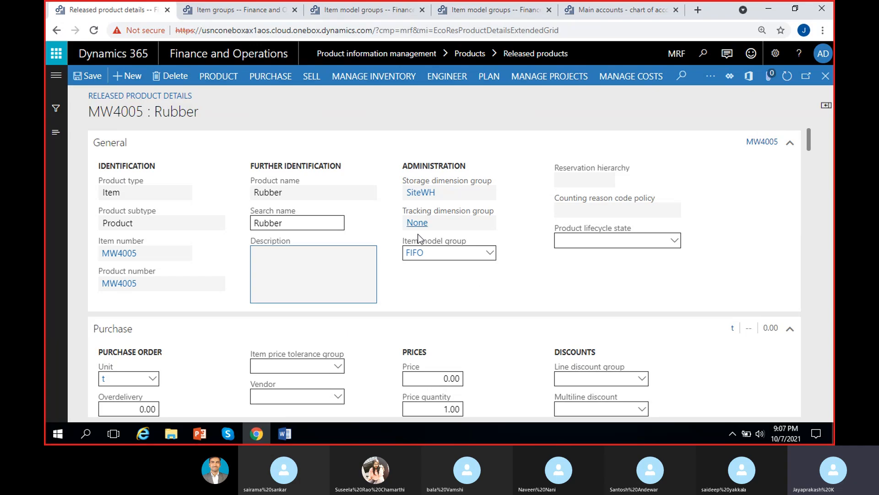
scroll(394, 224, "down", 5)
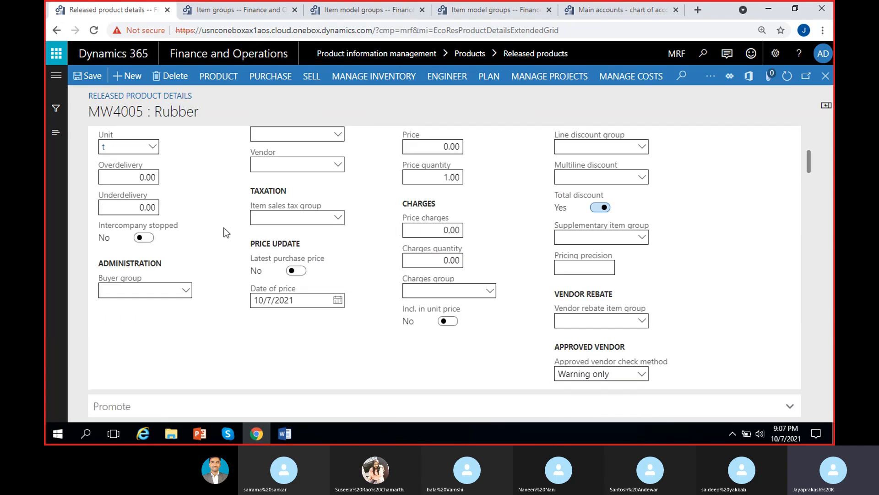
scroll(224, 228, "up", 5)
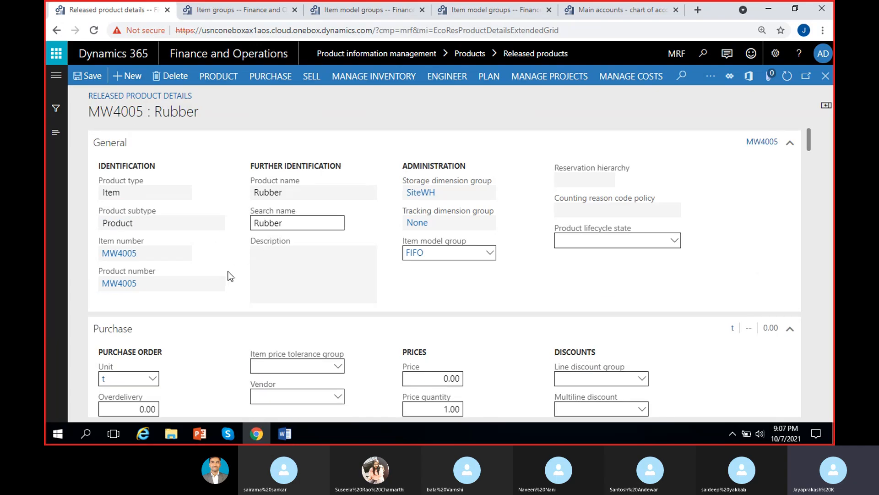
scroll(280, 330, "down", 5)
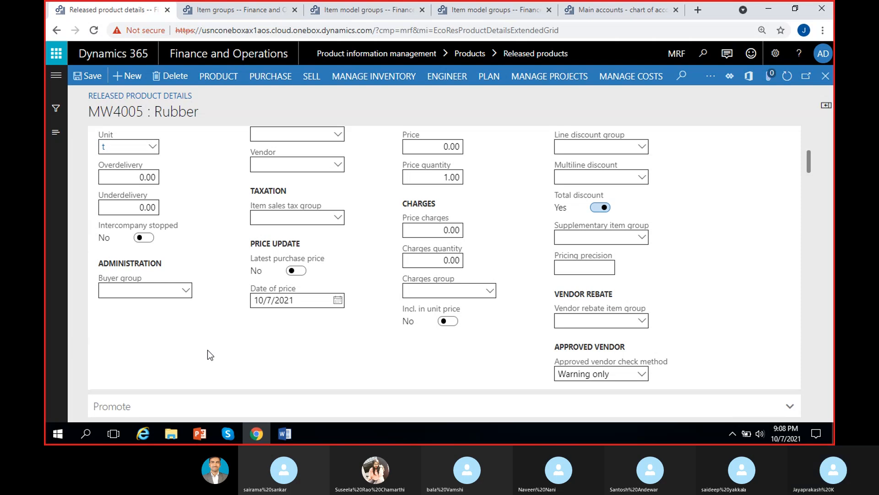
scroll(208, 353, "down", 5)
scroll(207, 355, "down", 10)
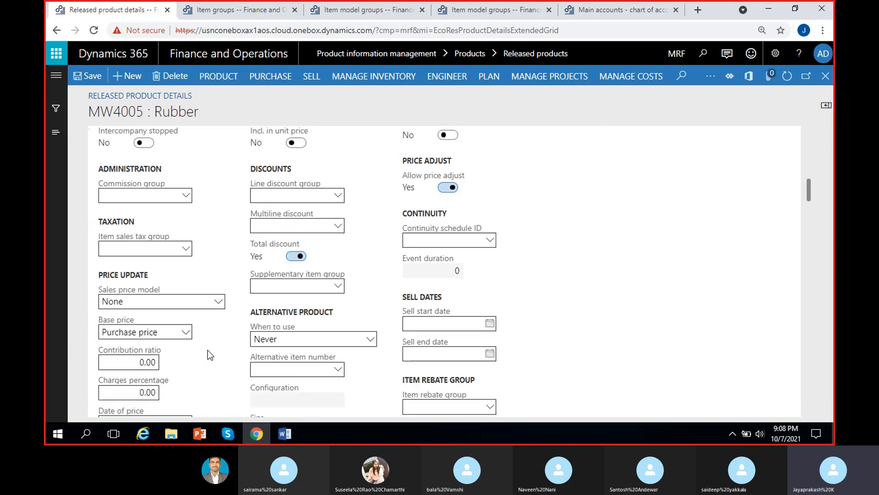
Open the related items of item group Test and examine the cost and financial dimension details of MRF-1 Cycle.
left_click(253, 13)
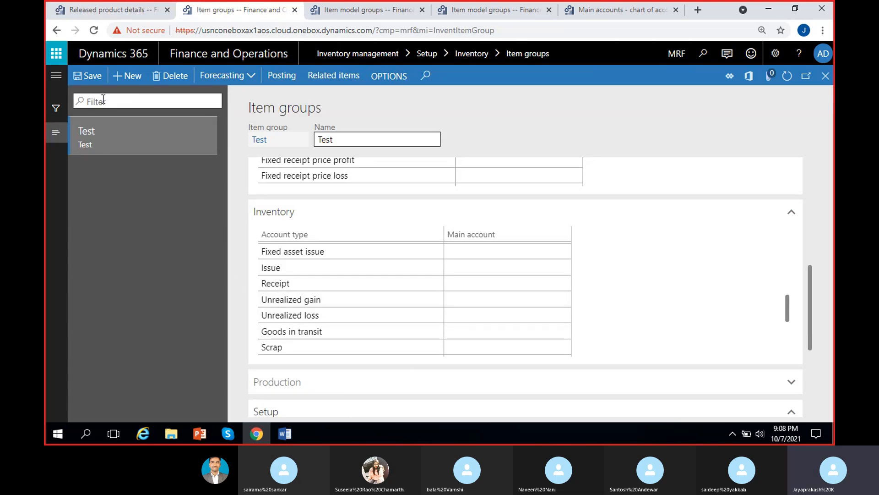
left_click(92, 78)
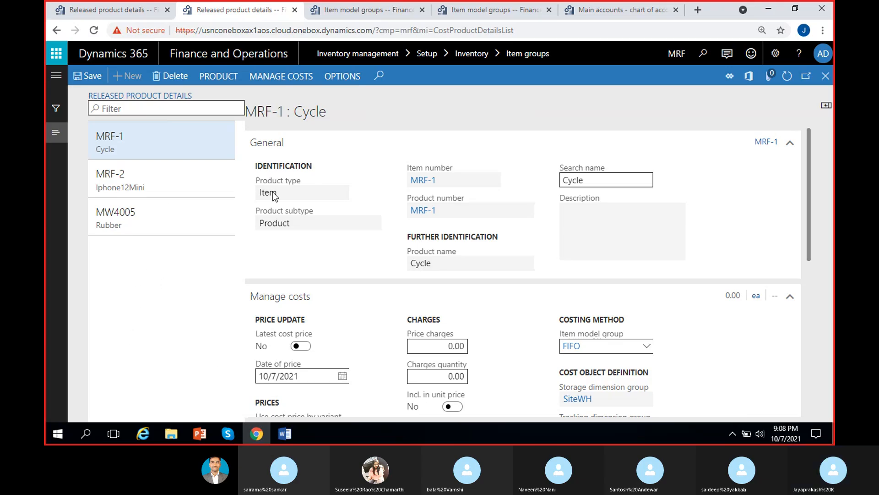
scroll(344, 274, "down", 4)
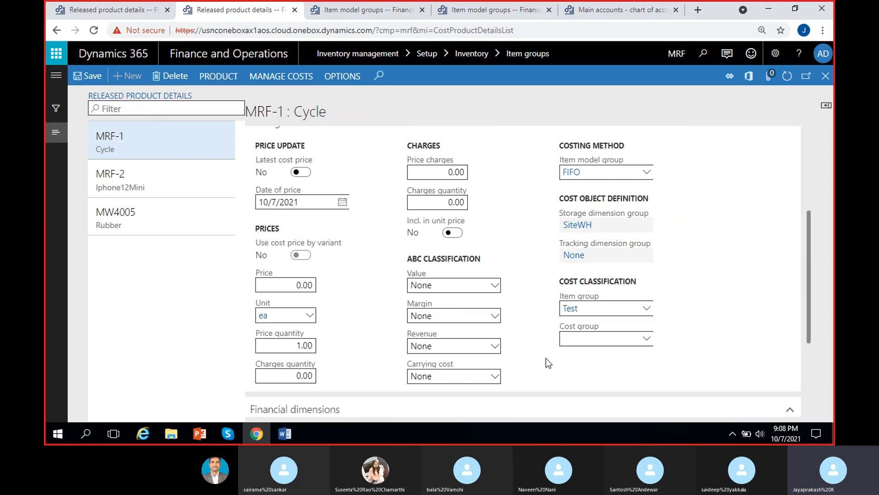
scroll(544, 373, "down", 4)
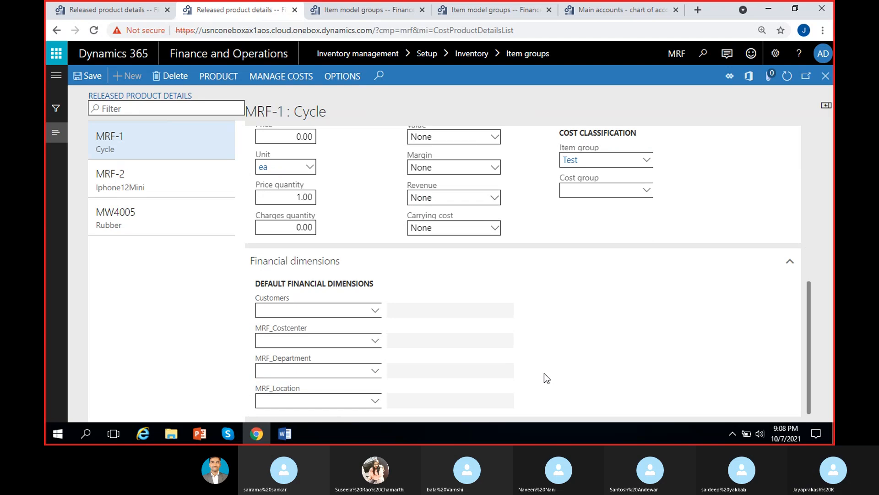
scroll(514, 369, "up", 4)
scroll(512, 369, "up", 3)
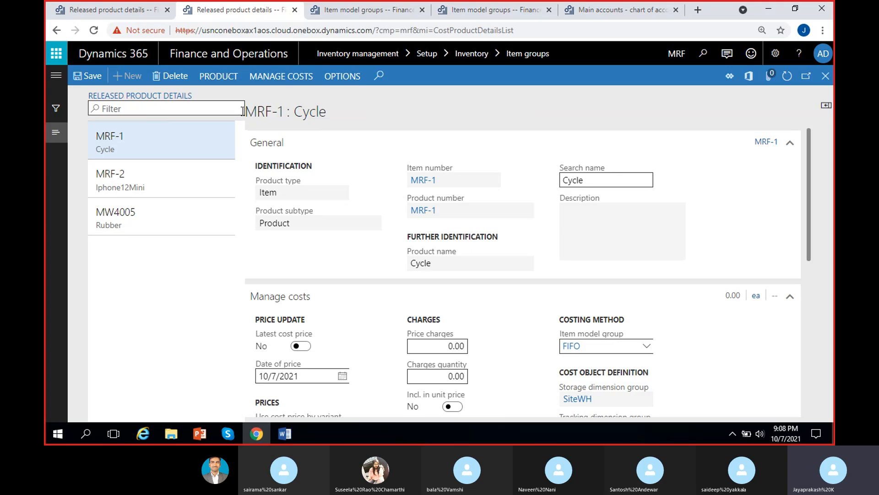
scroll(709, 264, "down", 5)
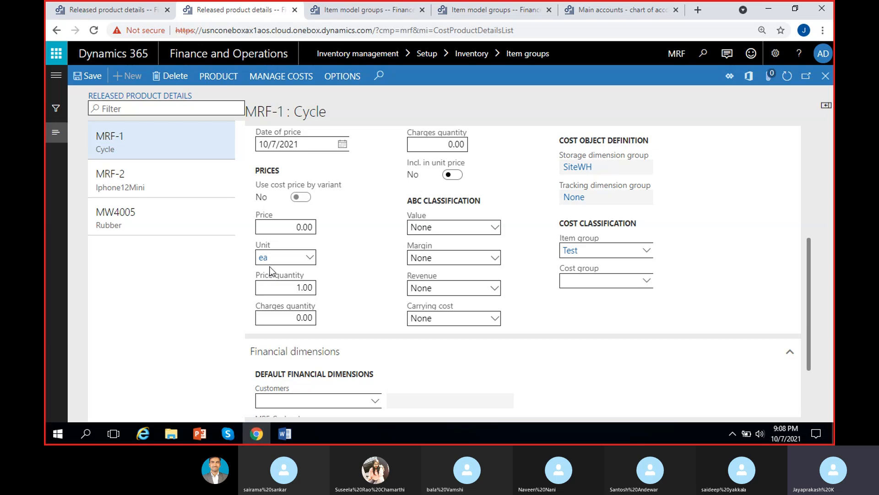
Examine the Manage costs details of MW4005 Rubber among the related items of item group Test.
left_click(137, 218)
scroll(460, 298, "down", 1)
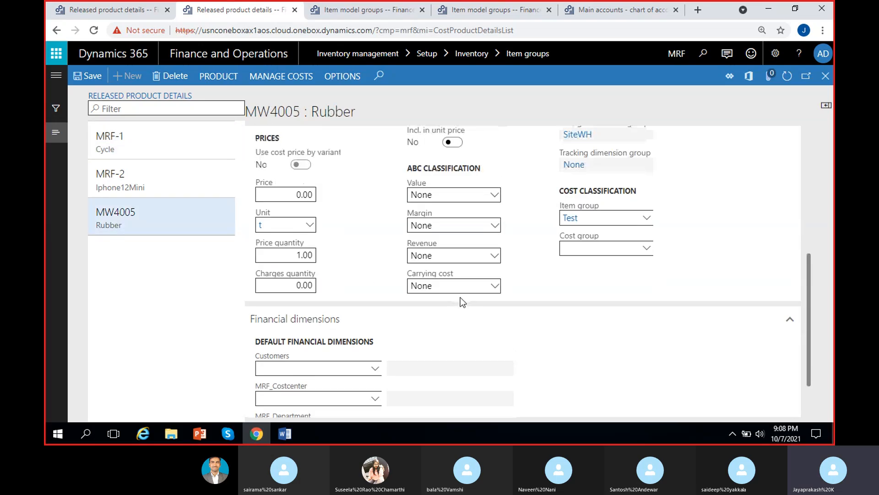
scroll(460, 298, "up", 1)
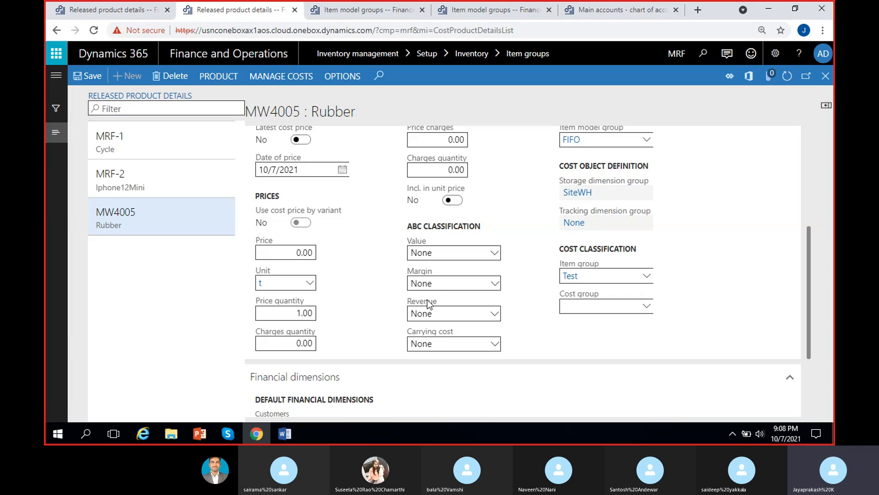
scroll(756, 234, "up", 1)
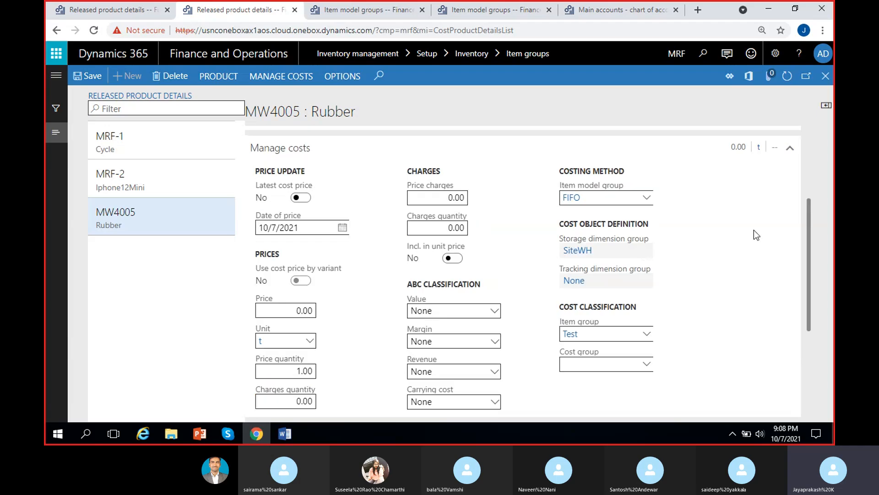
Close the related items page and the MW4005 Rubber details to return to the released products list.
left_click(826, 85)
left_click(110, 9)
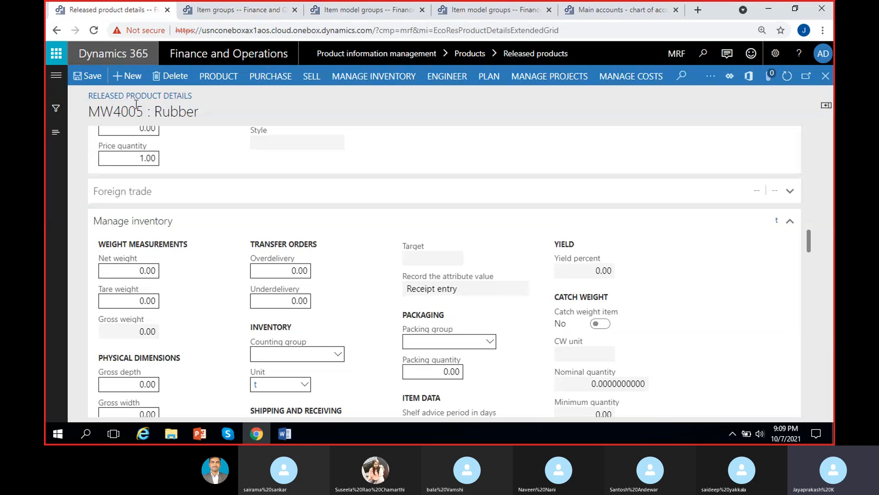
left_click(826, 76)
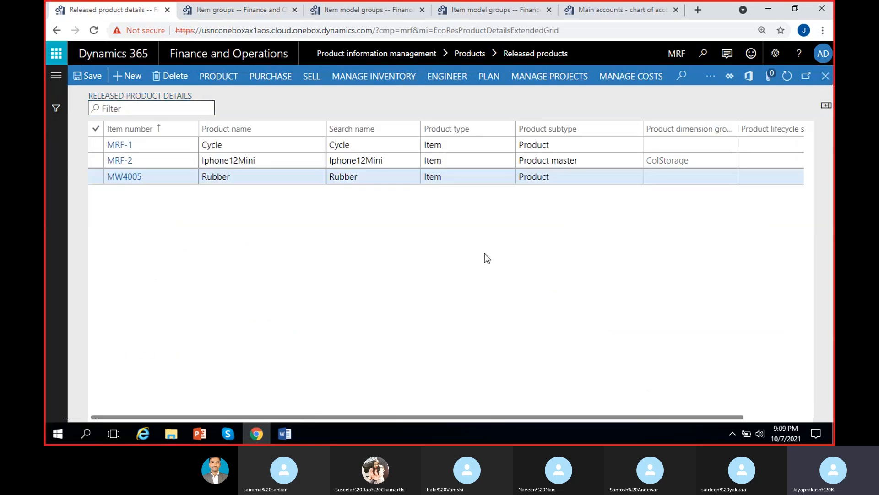
left_click(513, 160)
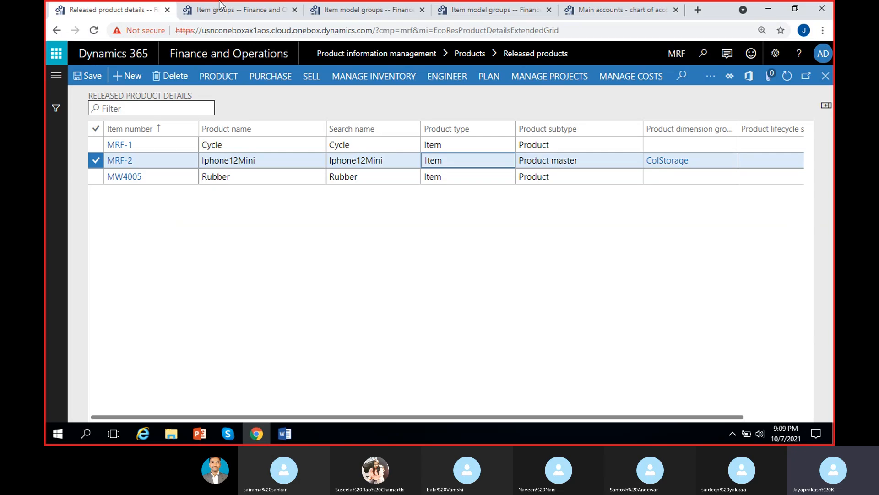
left_click(271, 79)
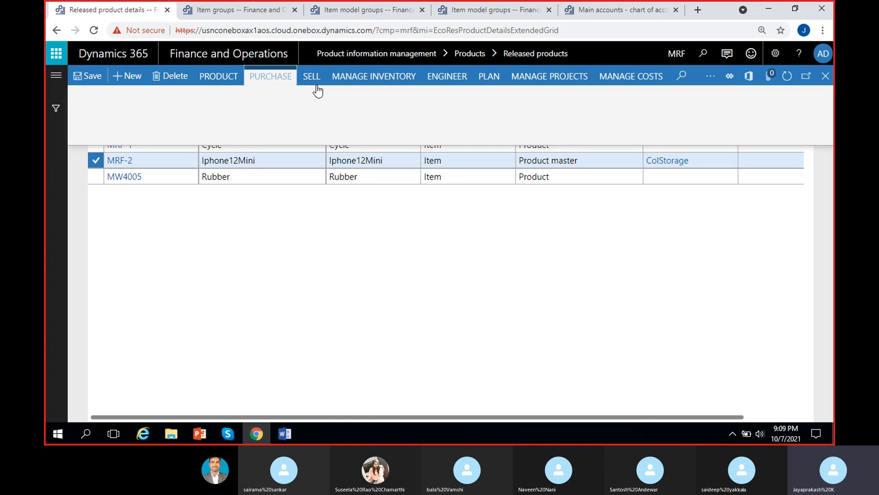
left_click(362, 77)
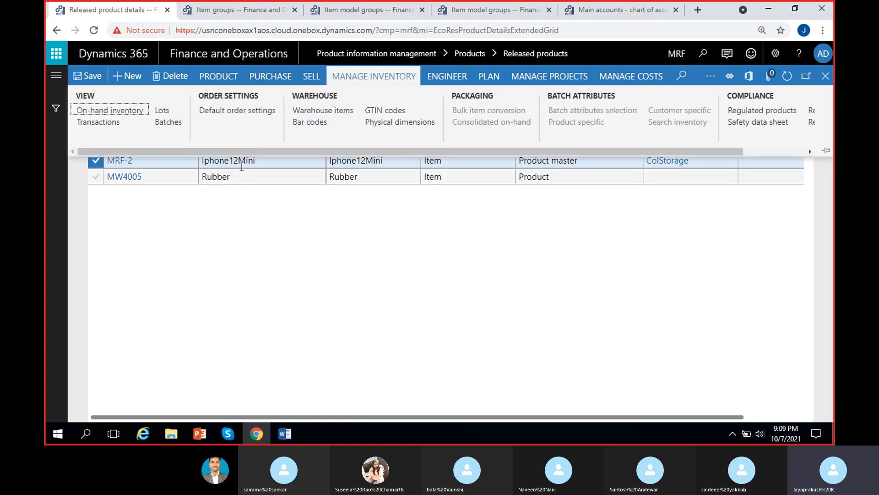
left_click(281, 249)
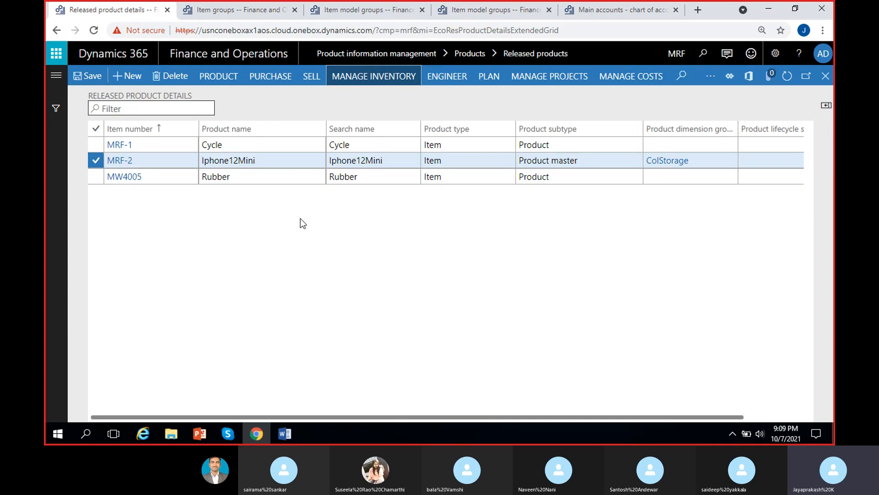
left_click(221, 81)
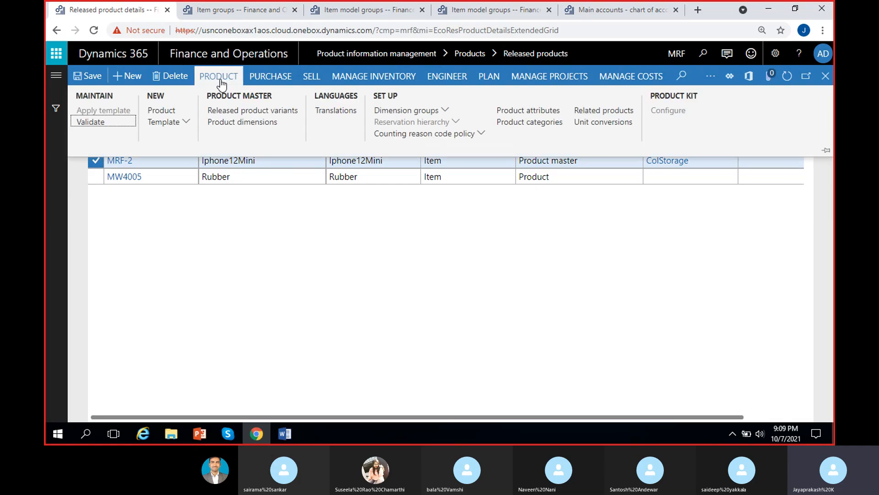
left_click(236, 206)
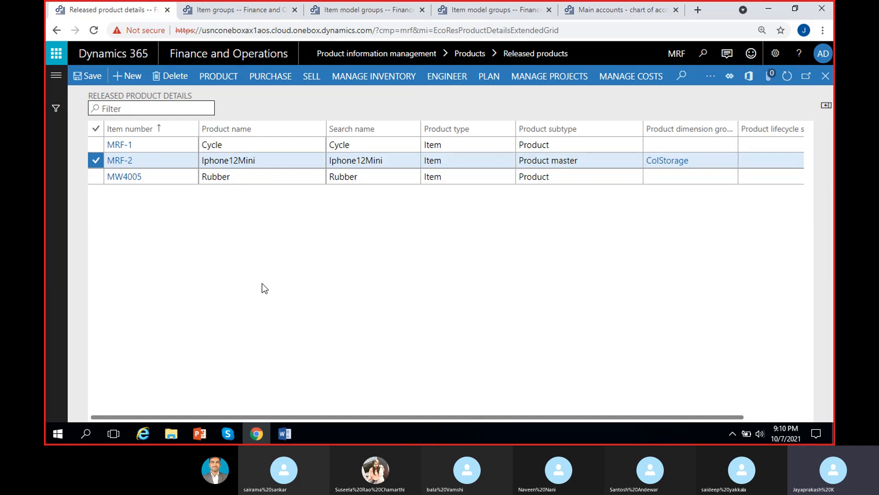
Switch to the Skype call window.
left_click(234, 431)
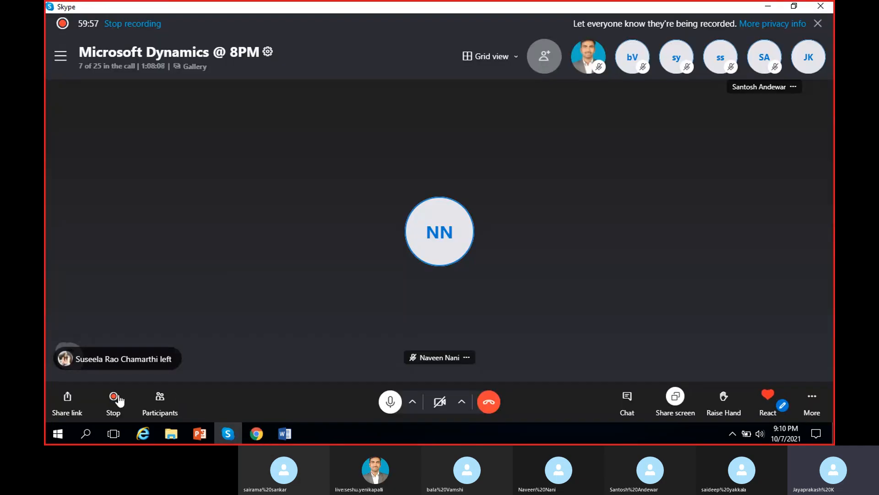